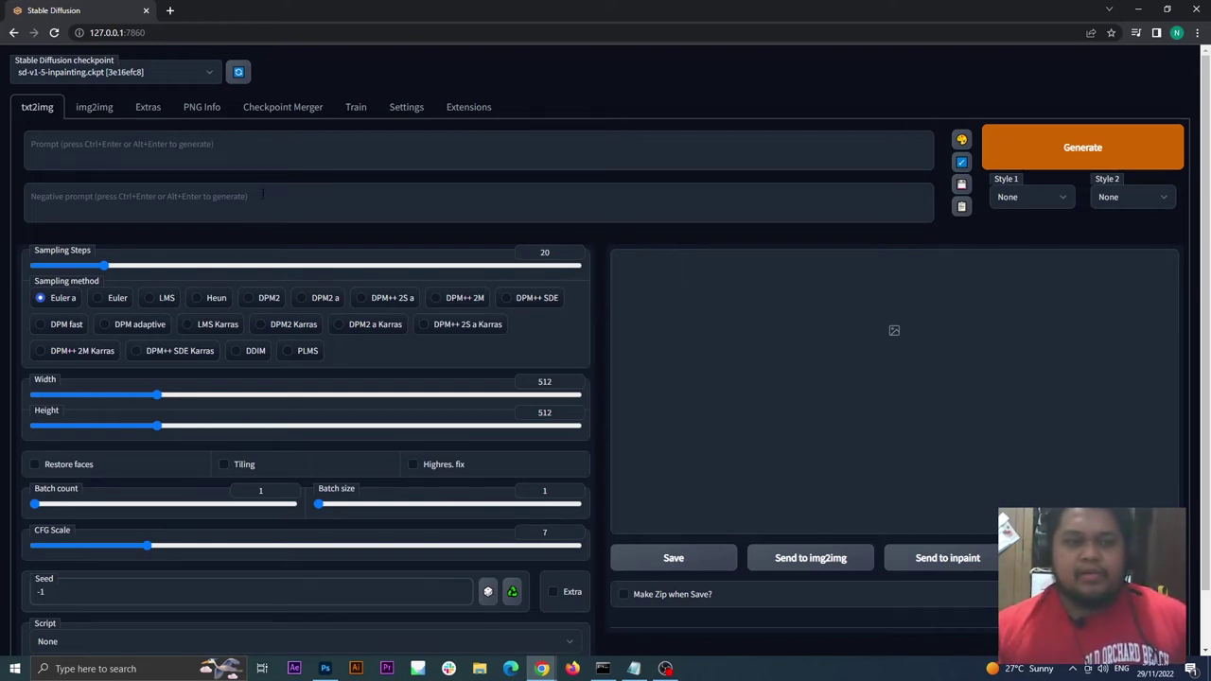
# Toggle Stable Diffusion from img2img back to txt2img, then bring Photoshop's portrait to the front
pyautogui.click(95, 106)
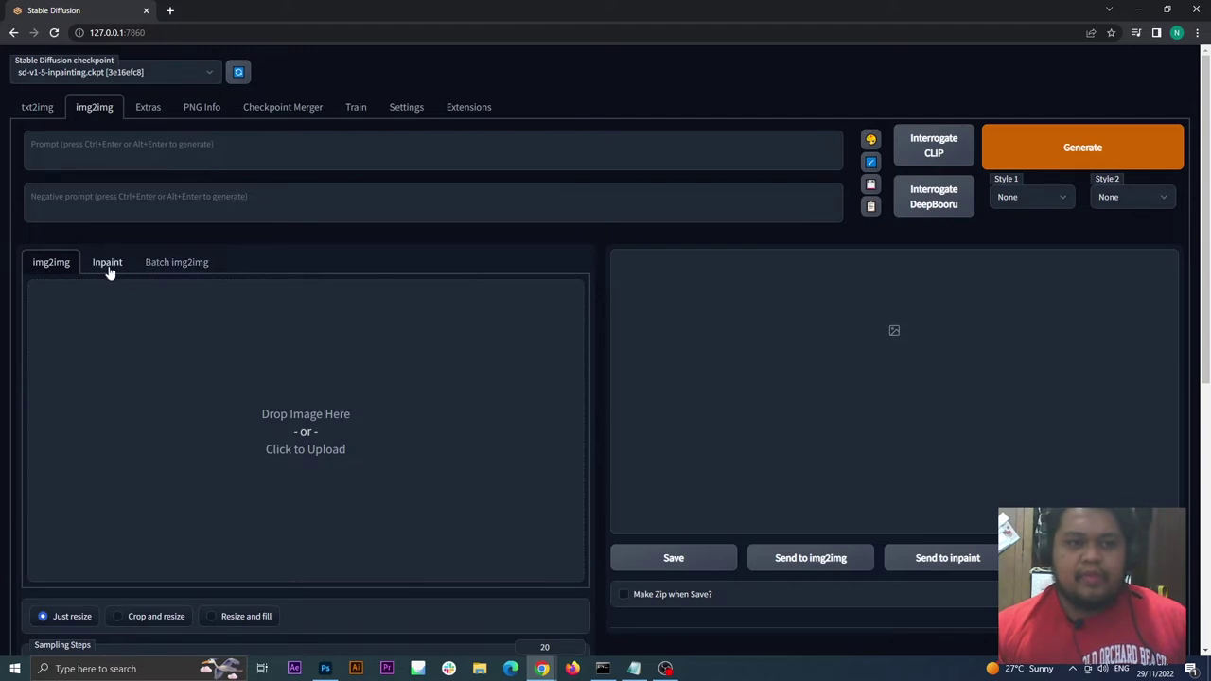
pyautogui.click(42, 115)
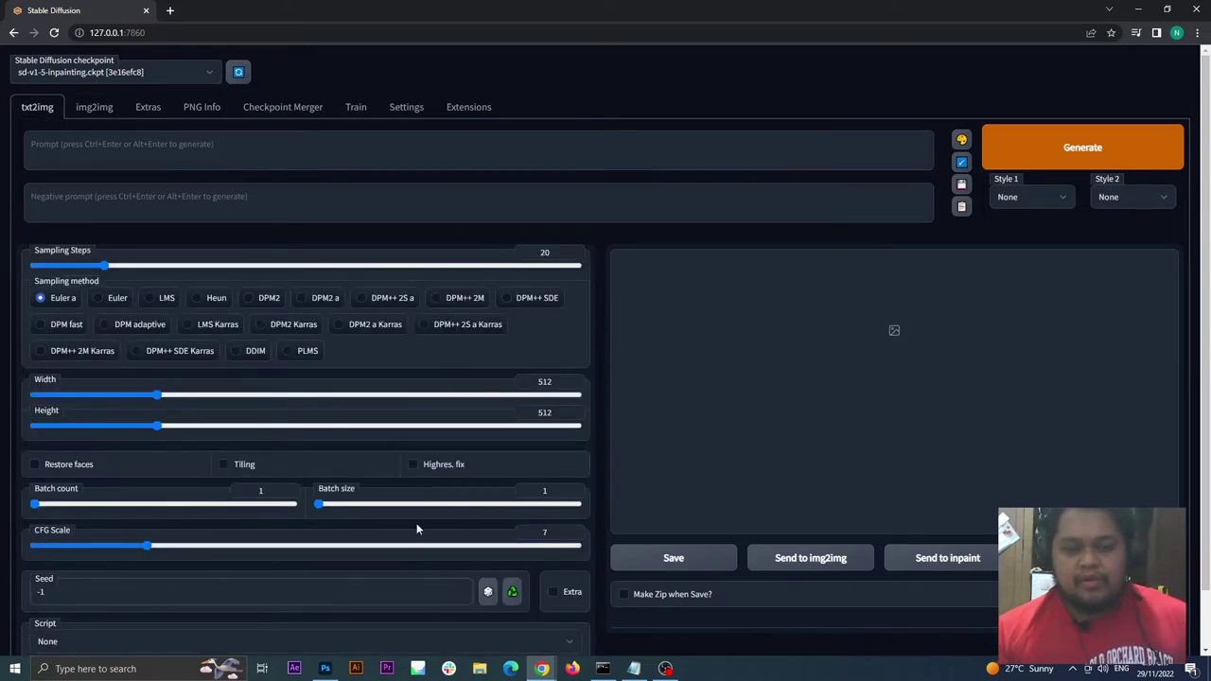
pyautogui.click(325, 668)
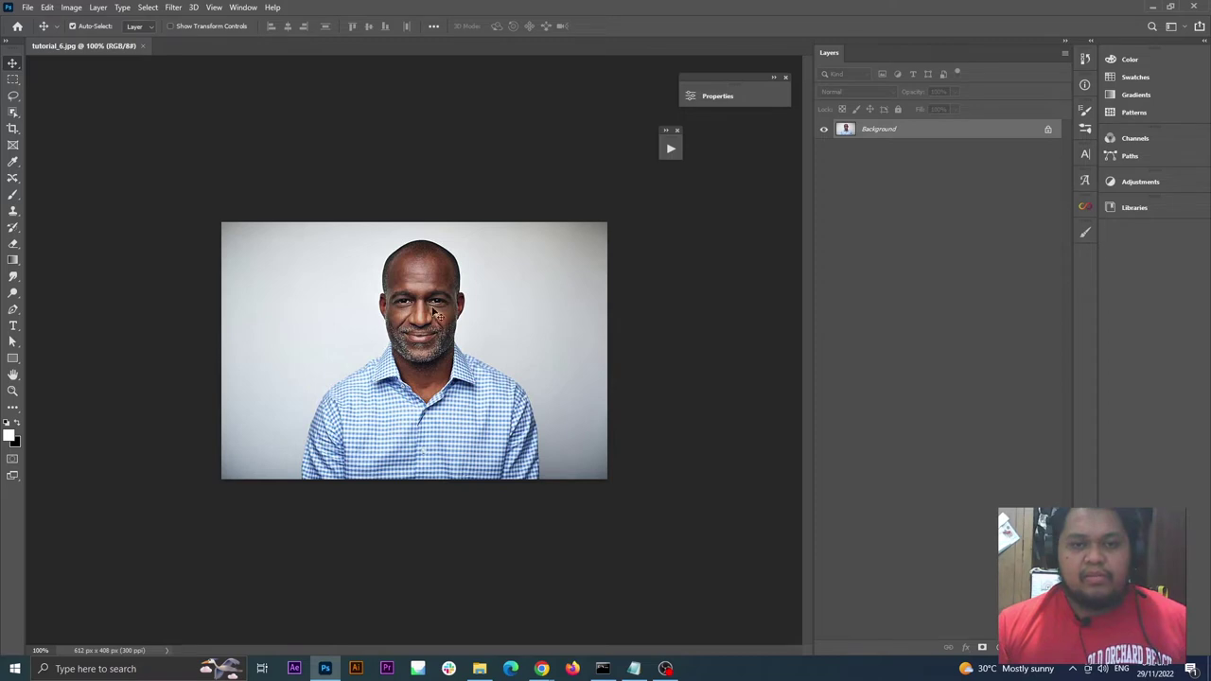
# Crop the portrait to 458 × 518 px, narrowing the sides and extending the canvas above the head
pyautogui.click(12, 127)
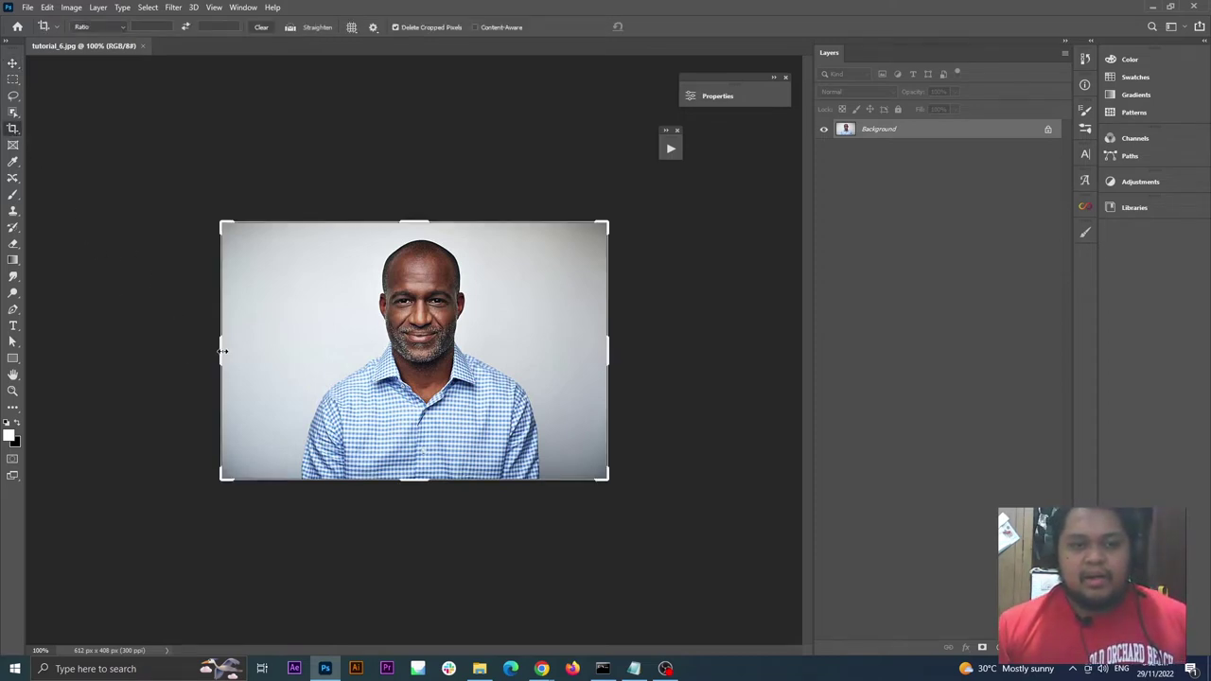
pyautogui.moveTo(223, 351); pyautogui.dragTo(246, 351)
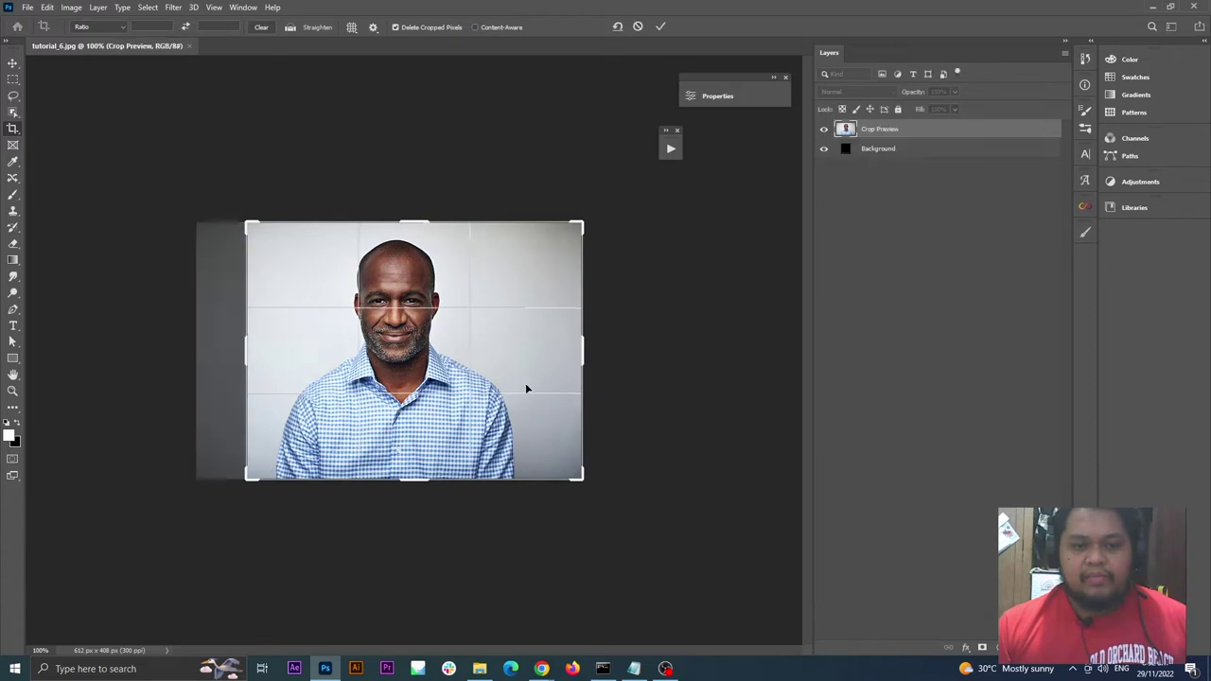
pyautogui.moveTo(587, 349); pyautogui.dragTo(564, 352)
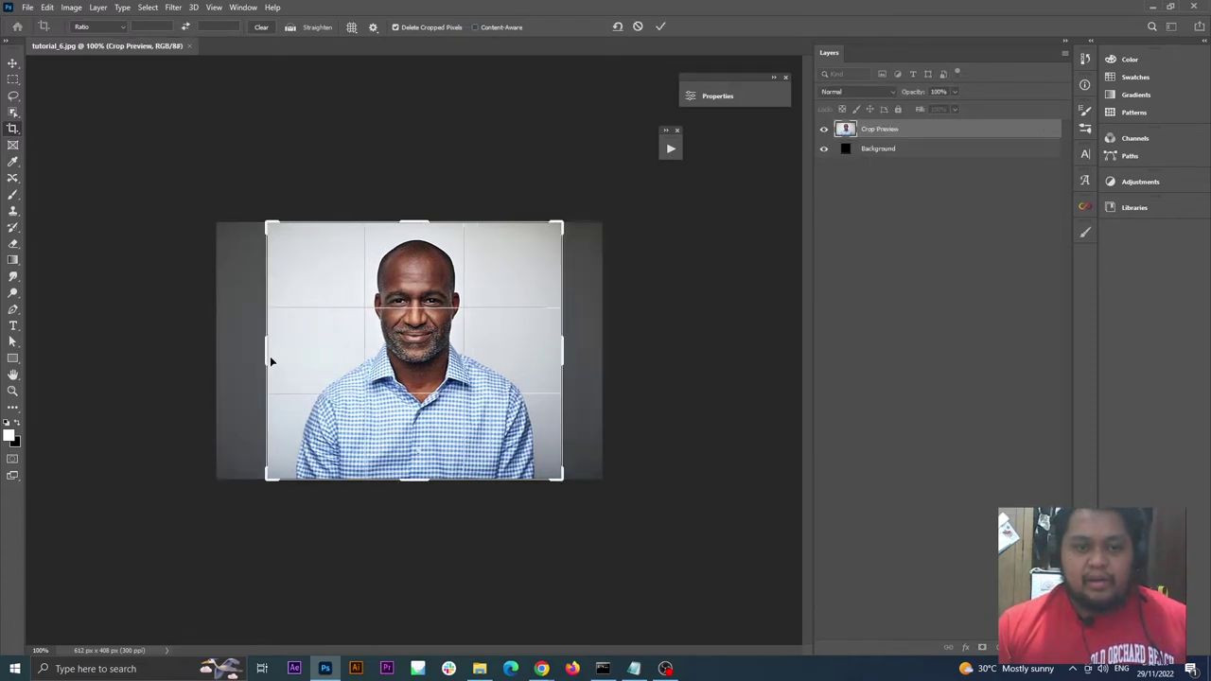
pyautogui.moveTo(267, 357); pyautogui.dragTo(269, 357)
pyautogui.moveTo(559, 348); pyautogui.dragTo(558, 348)
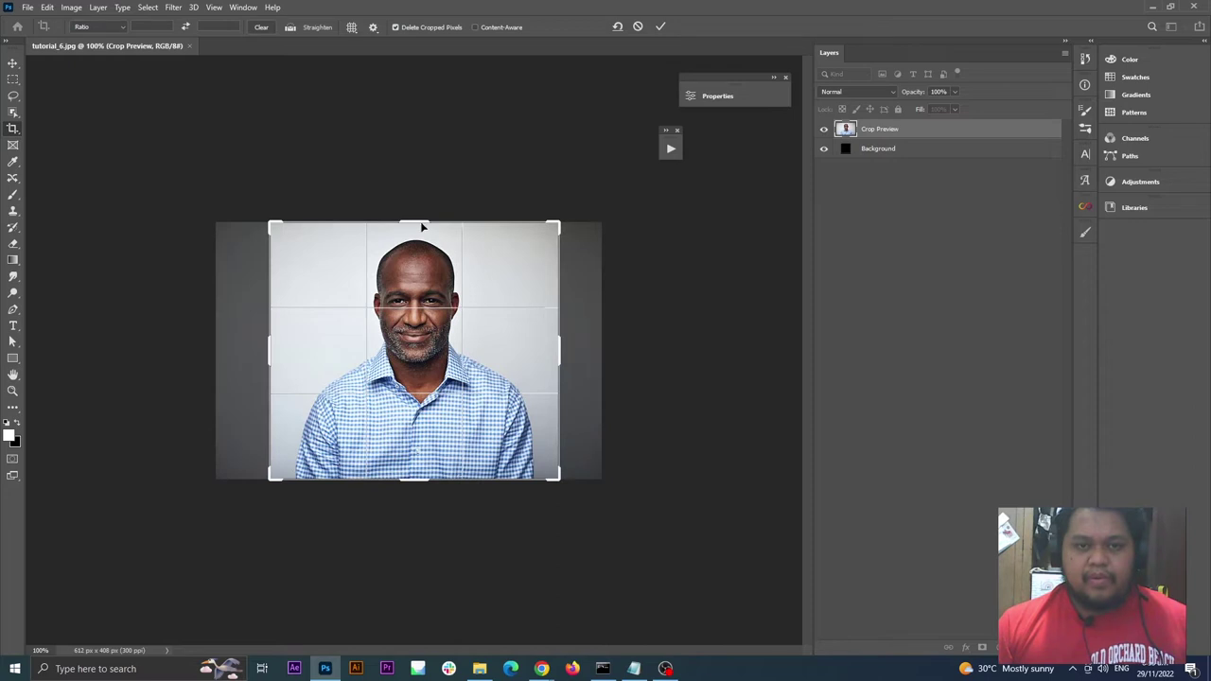
pyautogui.moveTo(422, 221); pyautogui.dragTo(425, 187)
pyautogui.press('Return')
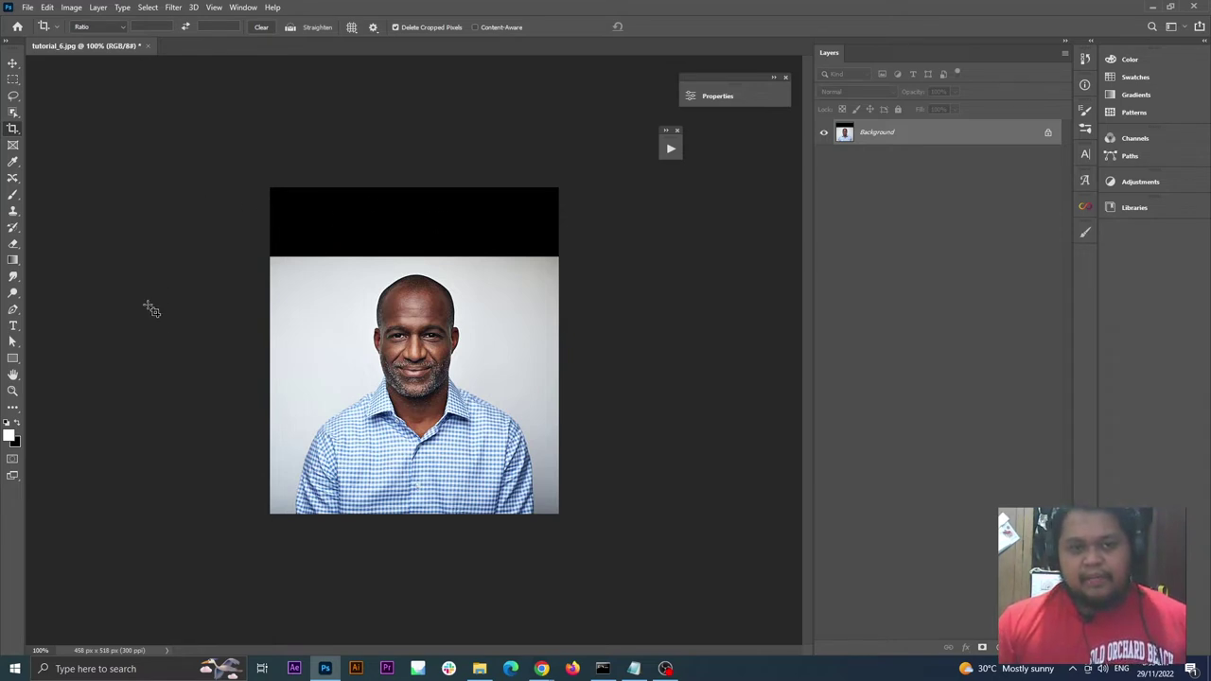
pyautogui.click(13, 79)
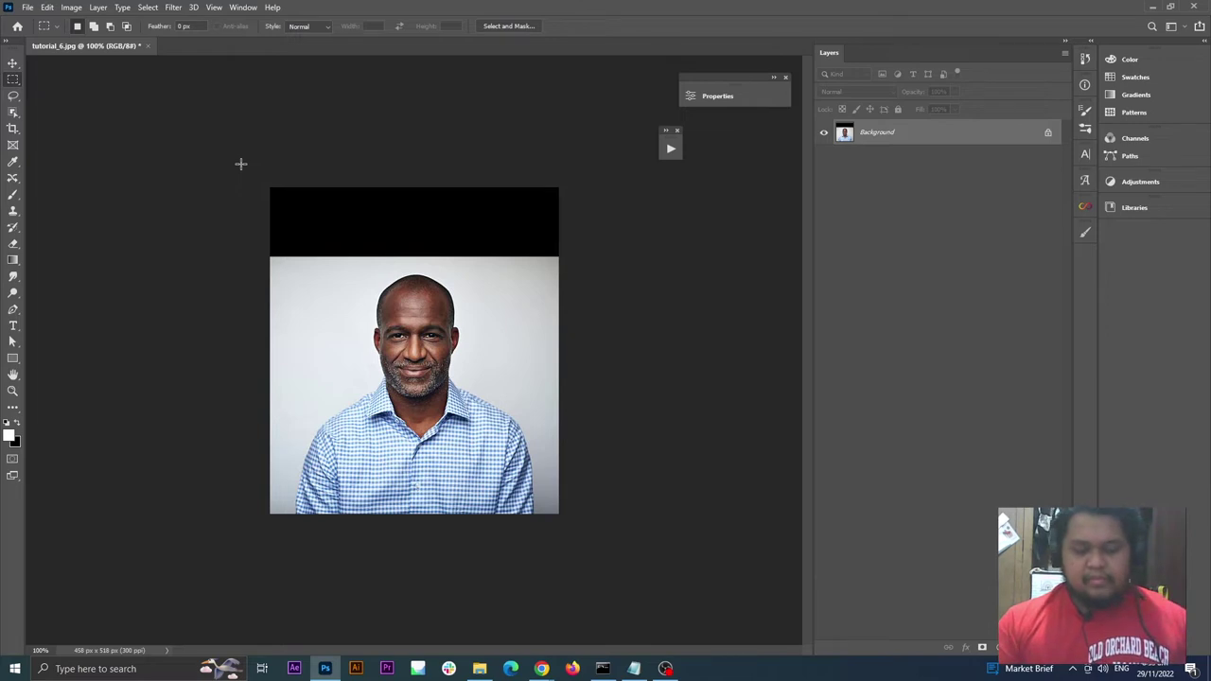
# Content-Aware fill the selected black top band with grey backdrop, then deselect
pyautogui.moveTo(248, 161); pyautogui.dragTo(601, 267)
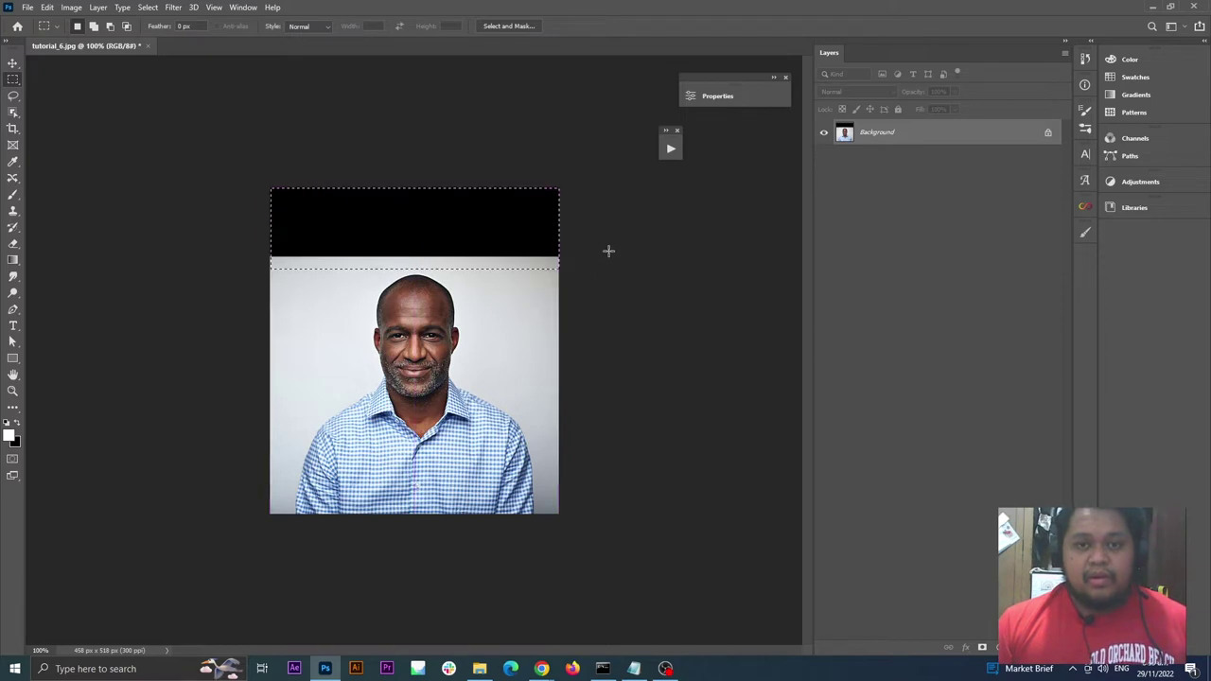
pyautogui.hotkey('shift', 'F5')
pyautogui.press('Return')
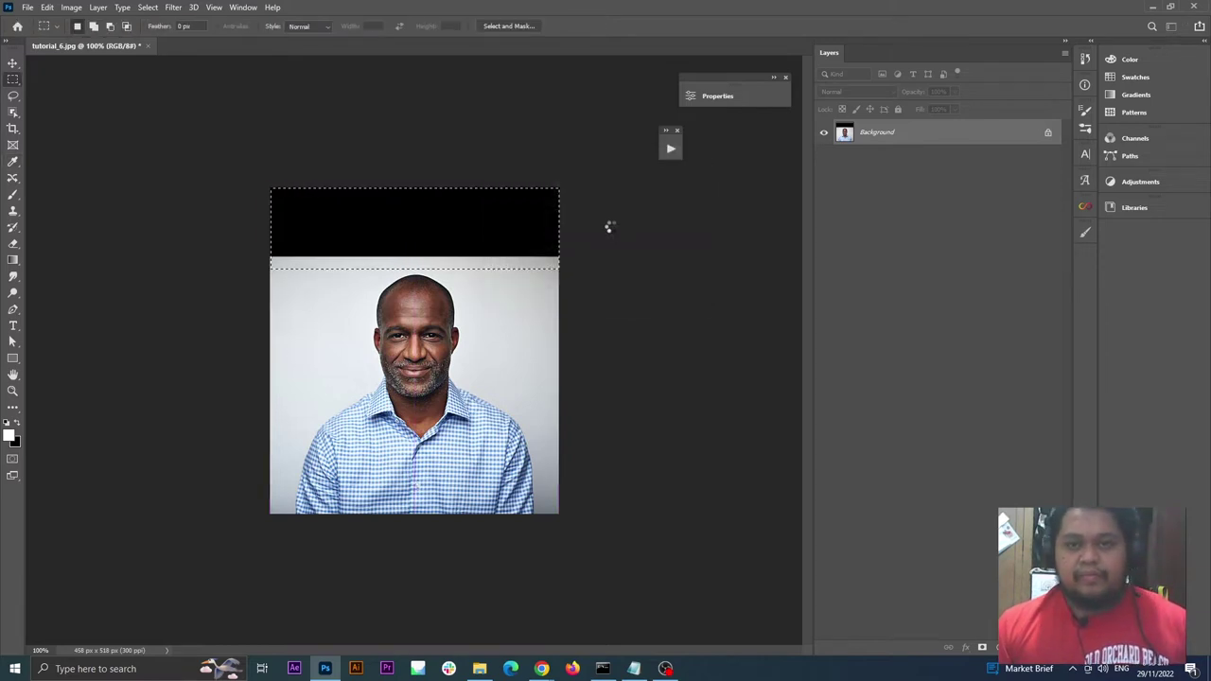
pyautogui.hotkey('ctrl', 'd')
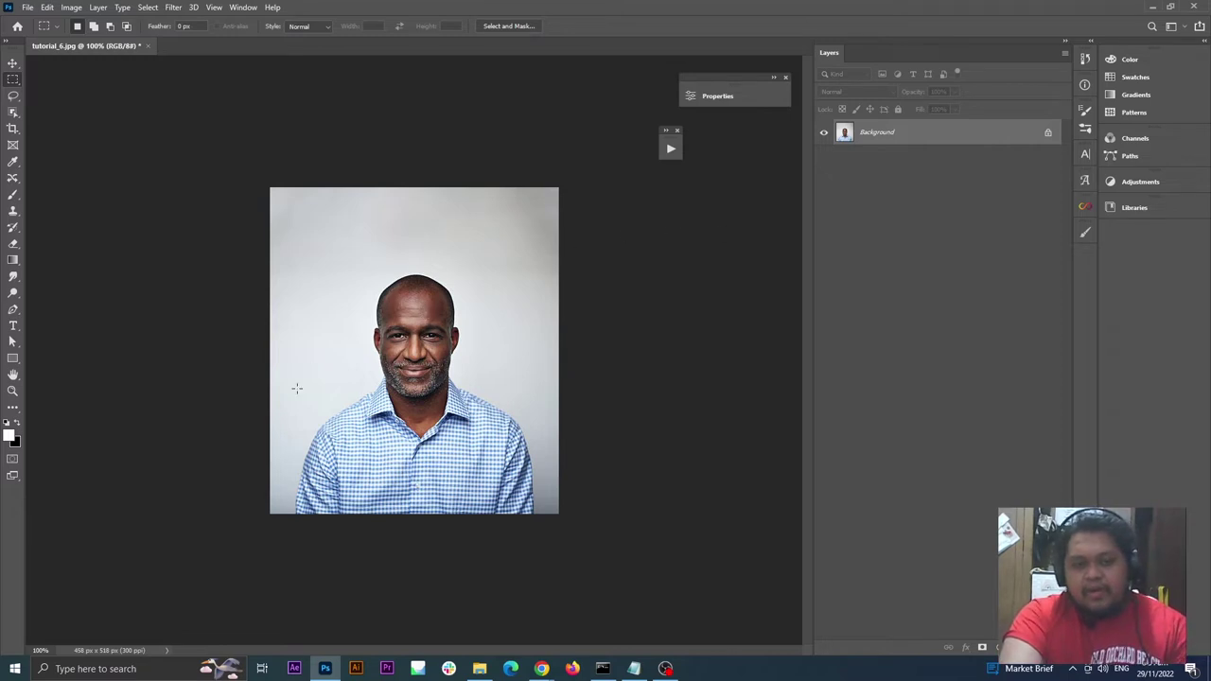
# Box-select the man with Object Selection and copy him to Layer 1, checking the cut-out
pyautogui.click(13, 114)
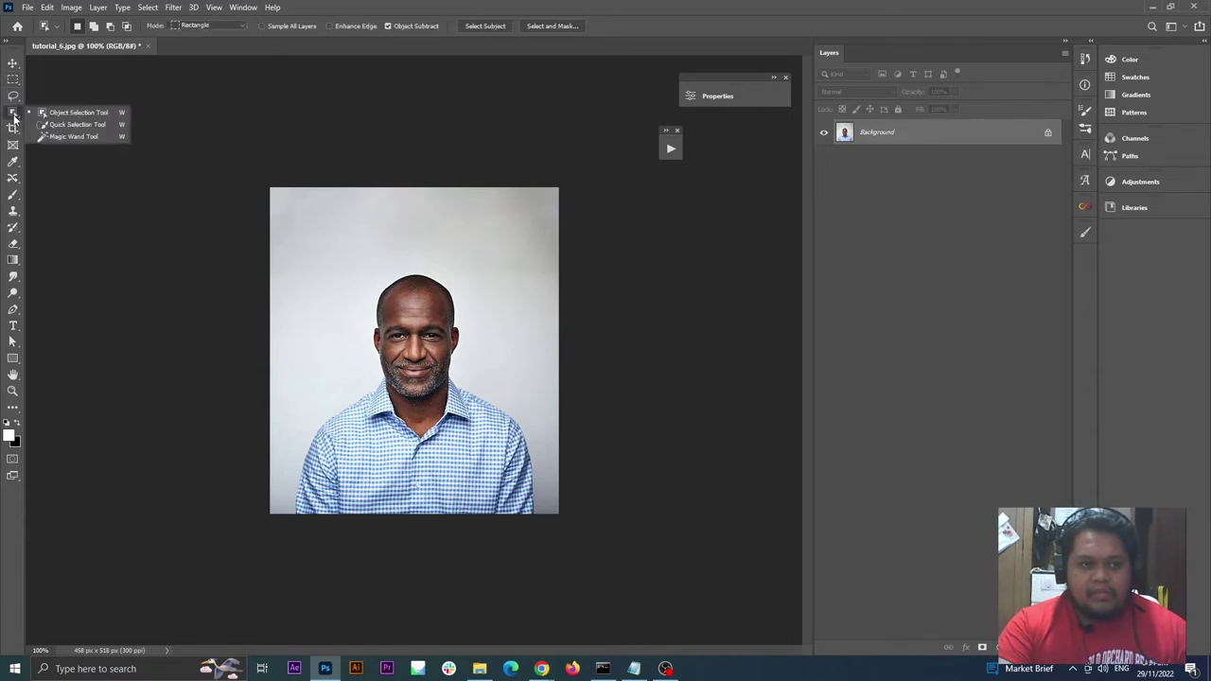
pyautogui.click(79, 113)
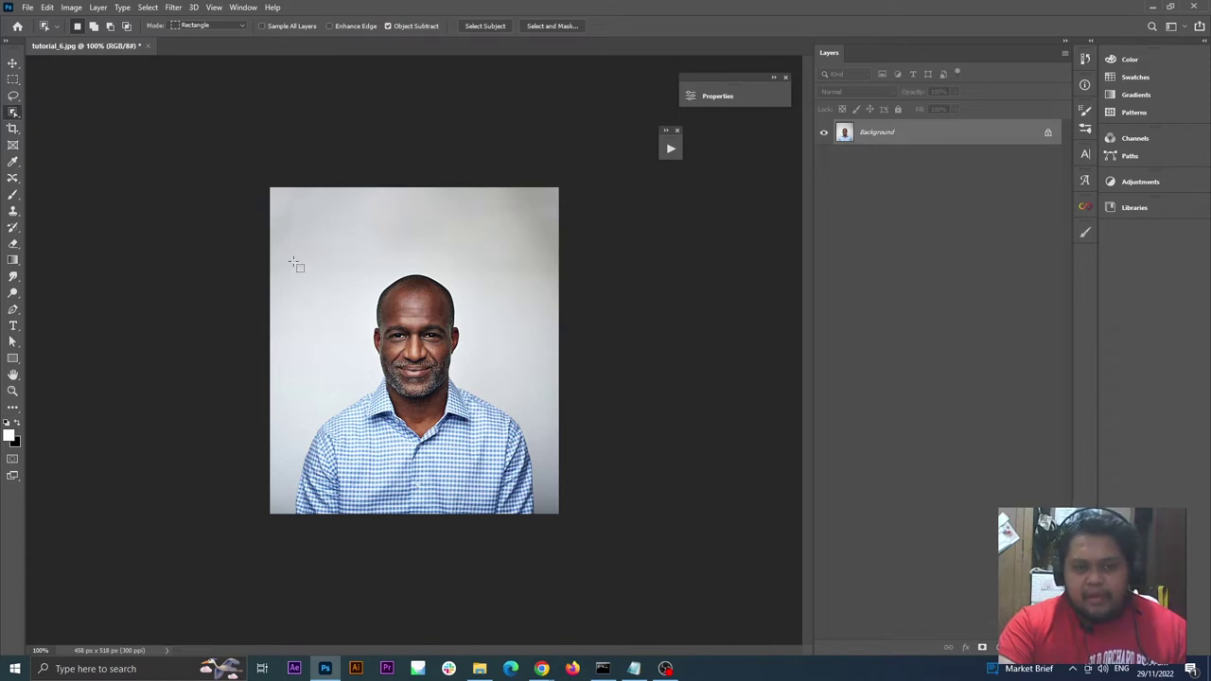
pyautogui.moveTo(293, 255); pyautogui.dragTo(540, 514)
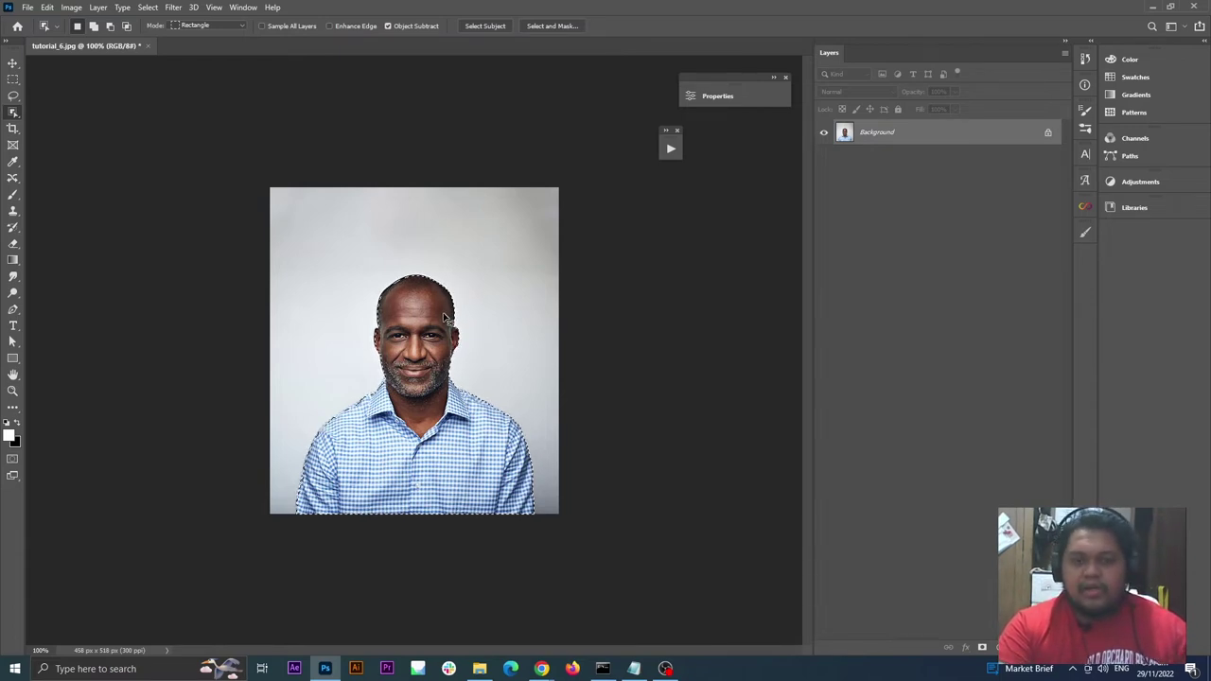
pyautogui.hotkey('ctrl', 'j')
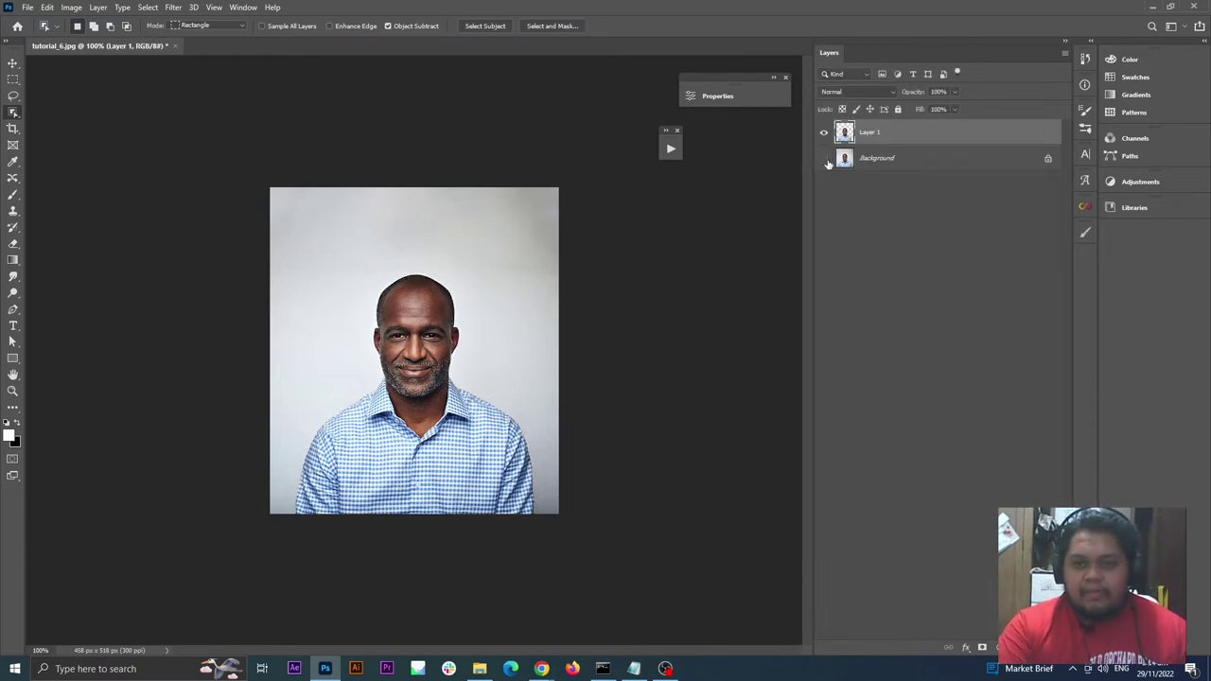
pyautogui.click(824, 159)
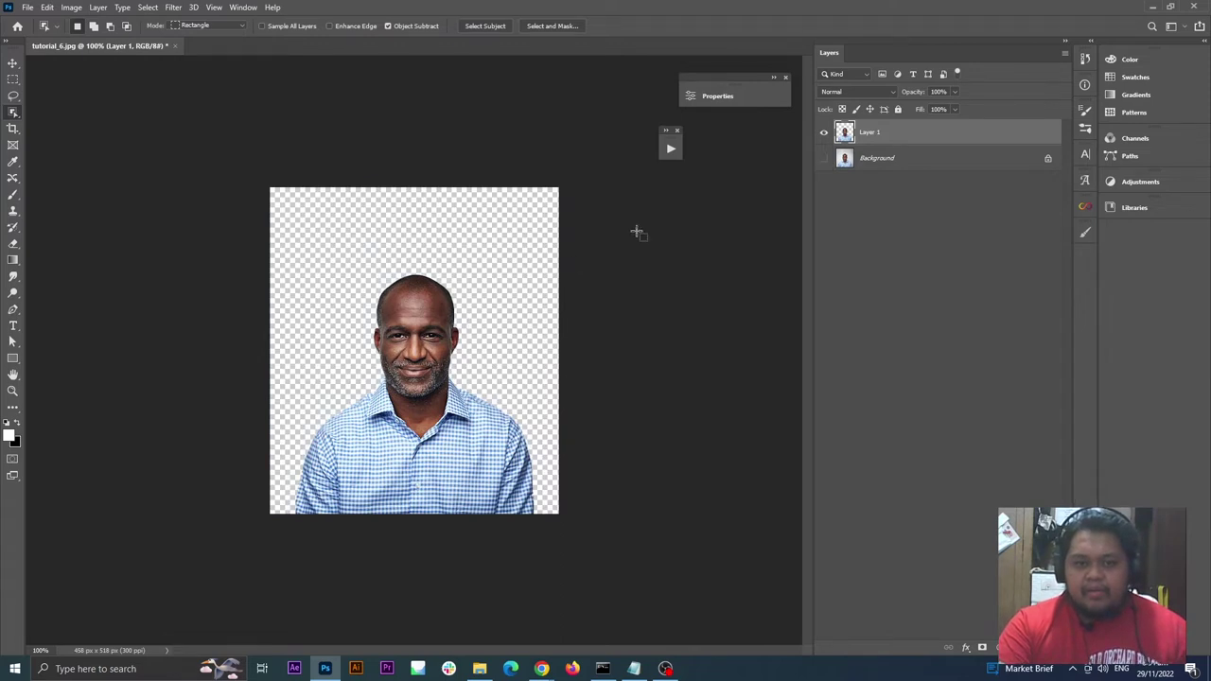
pyautogui.click(824, 159)
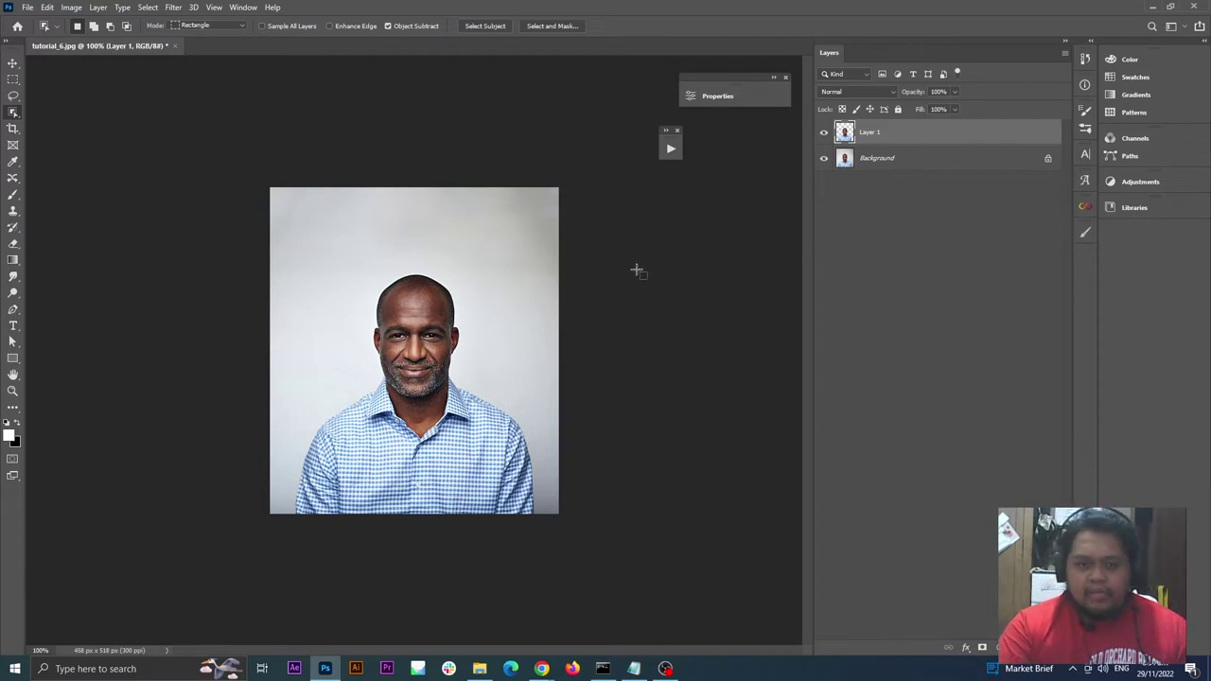
# Pick a smaller brush and undo a trial white stroke over the face
pyautogui.press('b')
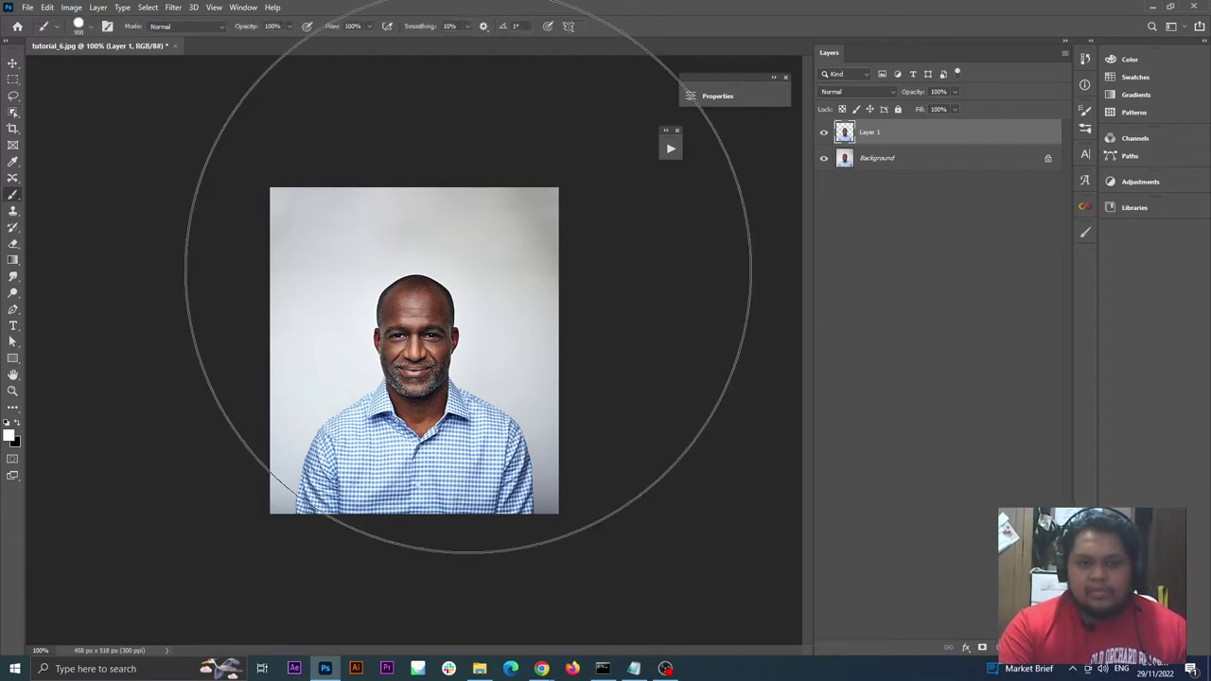
pyautogui.press('[')
pyautogui.press('[')
pyautogui.press('[')
pyautogui.press('[')
pyautogui.press('[')
pyautogui.press('[')
pyautogui.press('[')
pyautogui.press('[')
pyautogui.press('[')
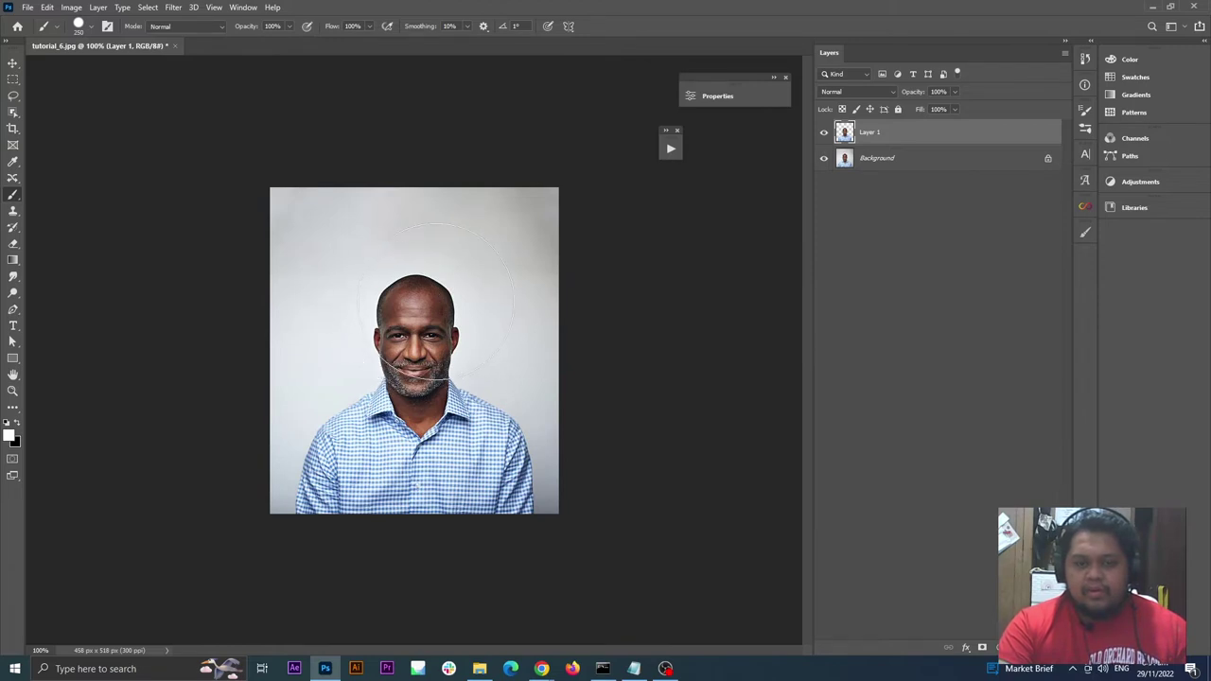
pyautogui.moveTo(437, 302)
pyautogui.mouseDown()
pyautogui.moveTo(383, 330)
pyautogui.moveTo(445, 329)
pyautogui.mouseUp()
pyautogui.hotkey('ctrl', 'z')
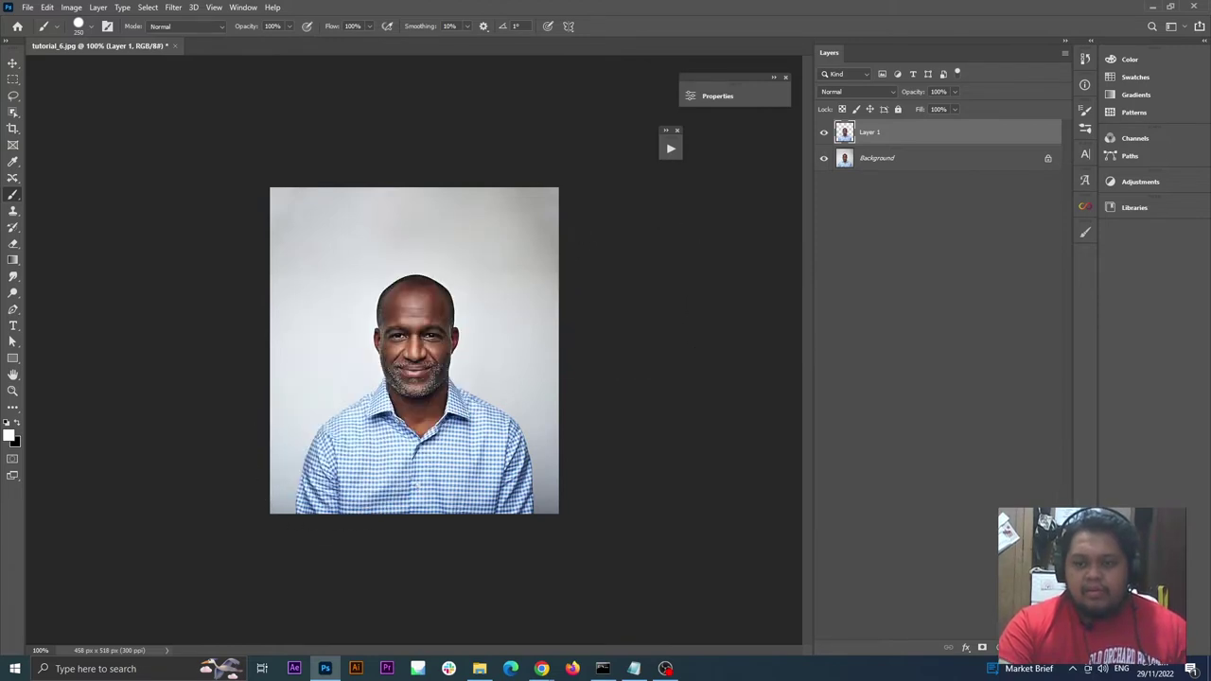
# Paint the man solid white on Layer 2 clipped to Layer 1, then add Layer 3 above Background
pyautogui.hotkey('ctrl', 'shift', 'alt', 'n')
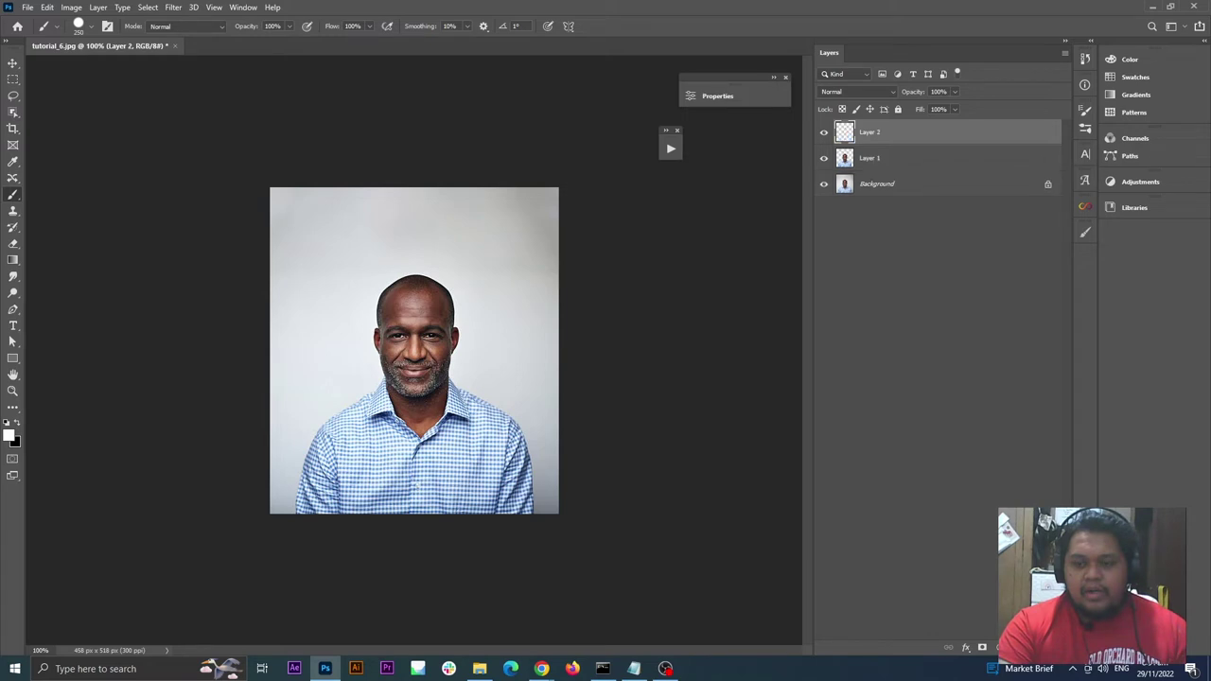
pyautogui.keyDown('alt'); pyautogui.click(869, 142); pyautogui.keyUp('alt')
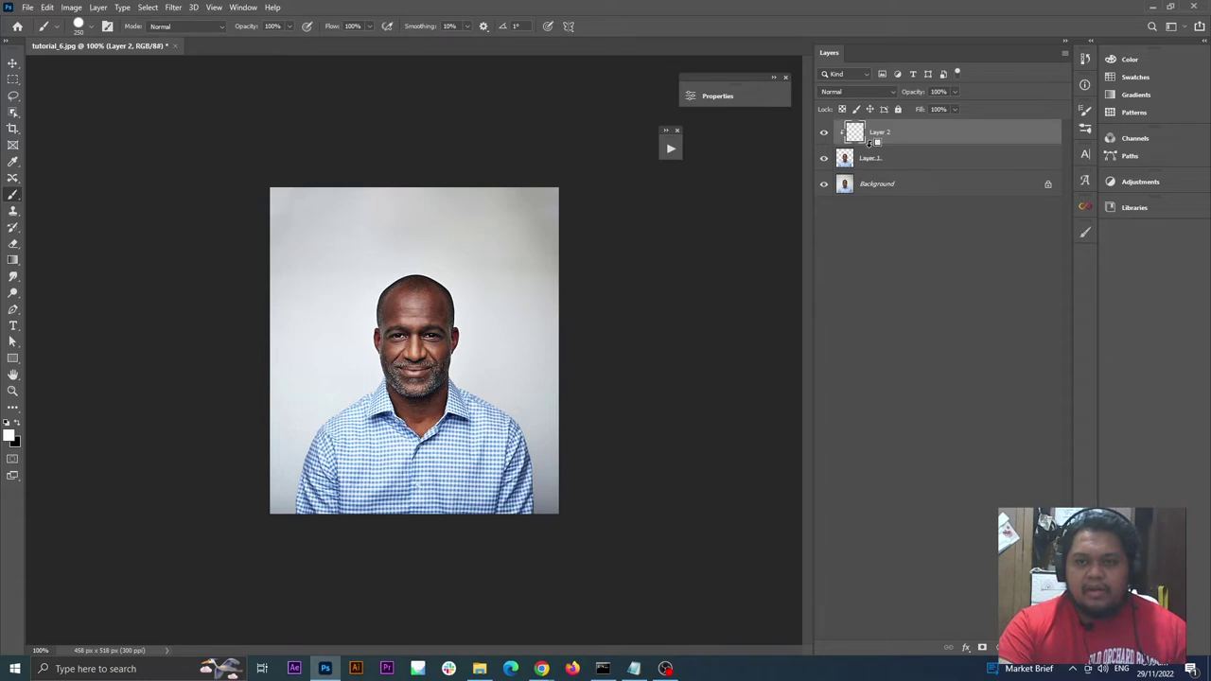
pyautogui.moveTo(492, 311)
pyautogui.mouseDown()
pyautogui.moveTo(351, 396)
pyautogui.moveTo(400, 415)
pyautogui.moveTo(422, 494)
pyautogui.moveTo(501, 433)
pyautogui.moveTo(435, 369)
pyautogui.mouseUp()
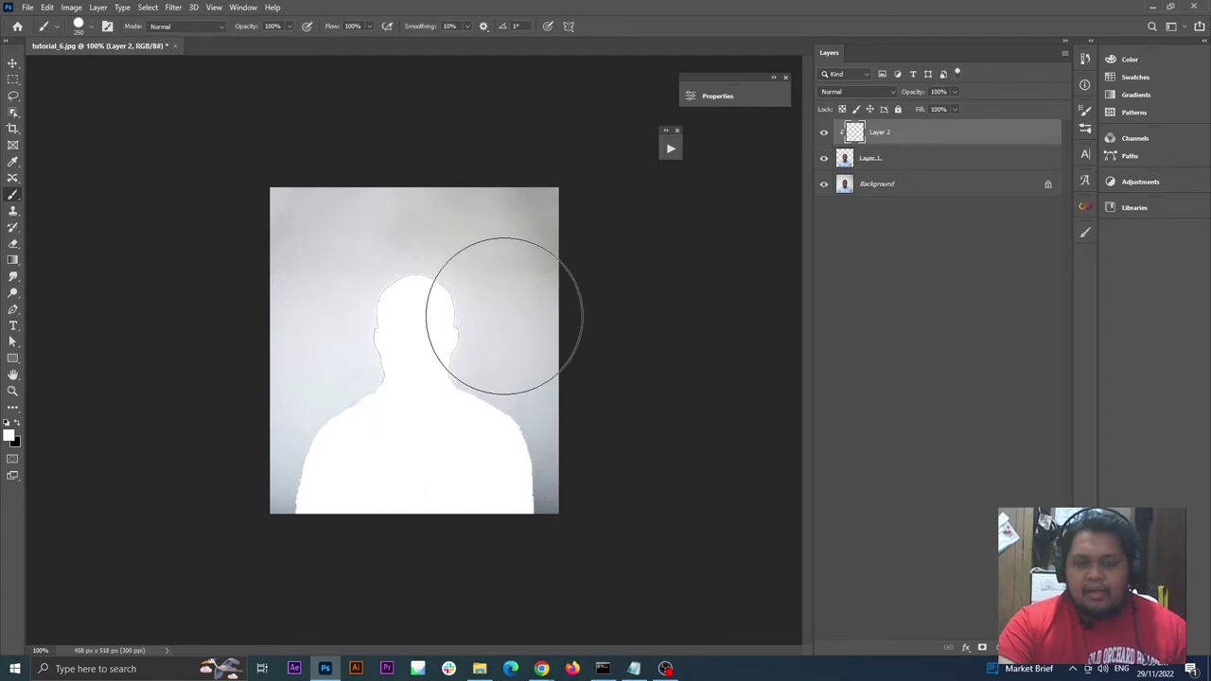
pyautogui.click(823, 183)
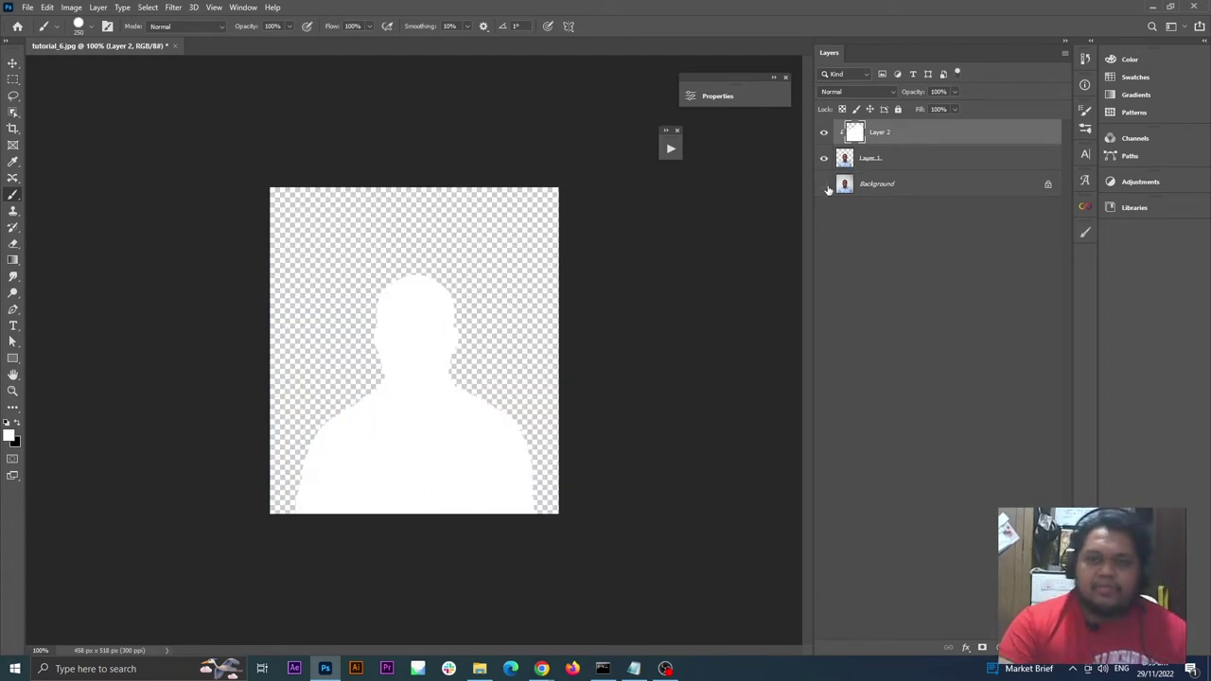
pyautogui.click(824, 185)
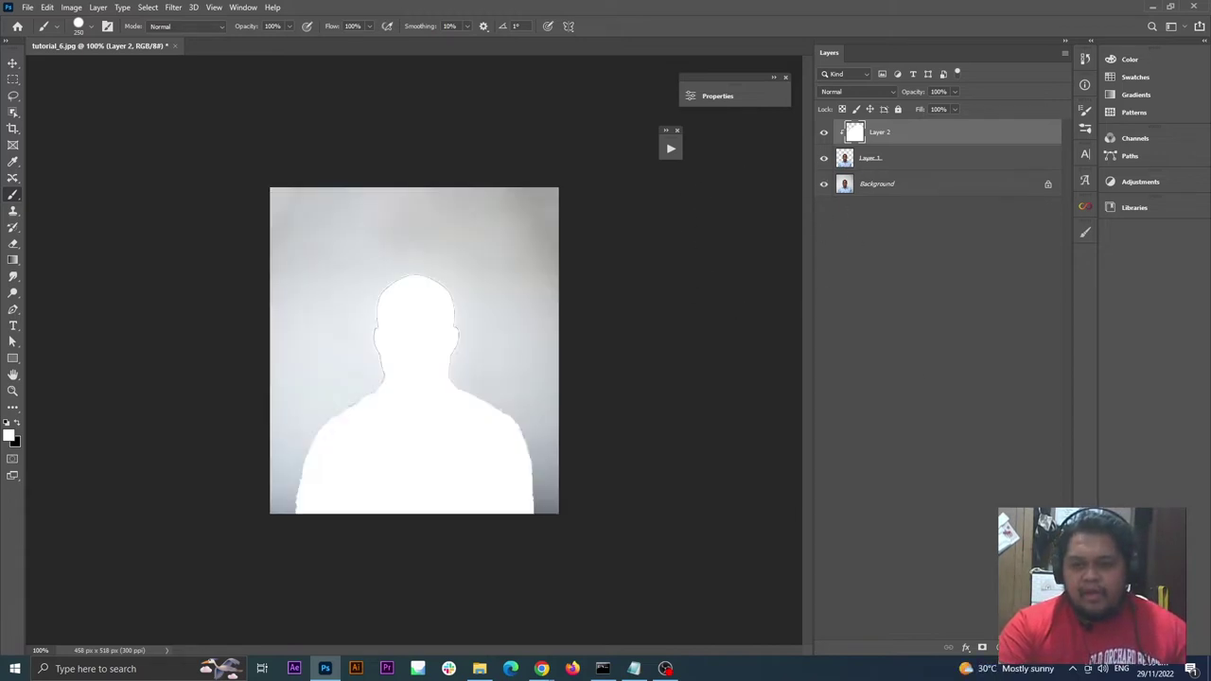
pyautogui.click(904, 185)
pyautogui.hotkey('ctrl', 'shift', 'alt', 'n')
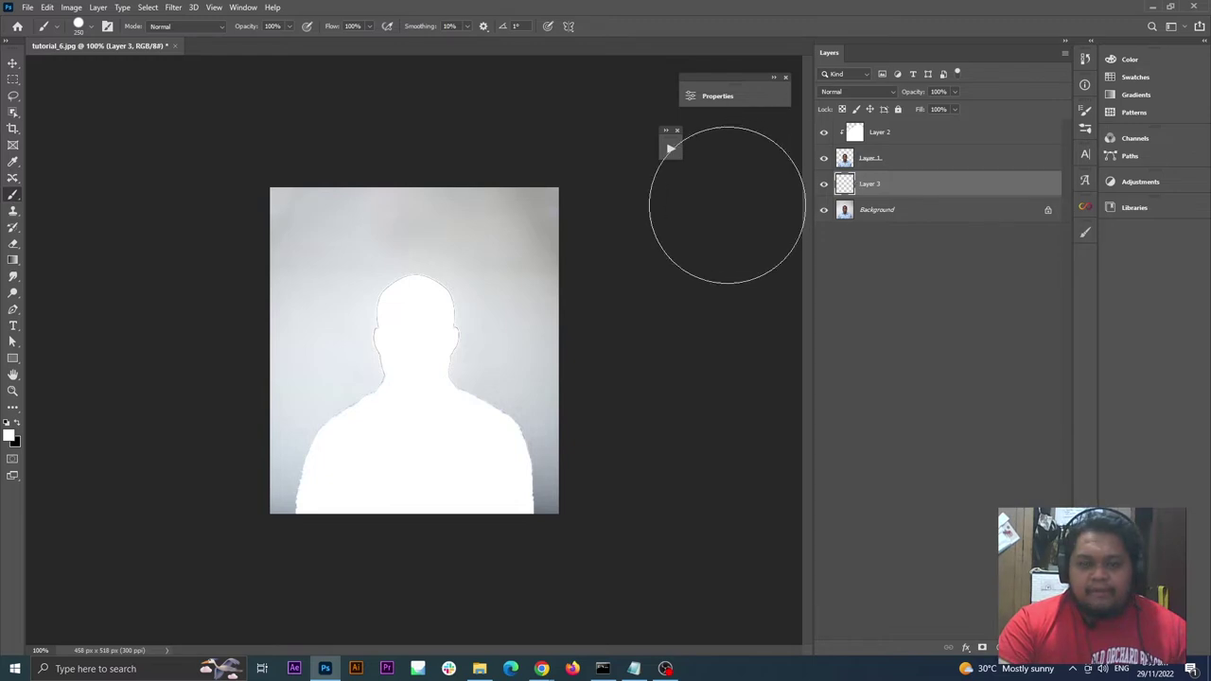
# Paint black over the backdrop on Layer 3, then hide every layer except Background
pyautogui.click(18, 424)
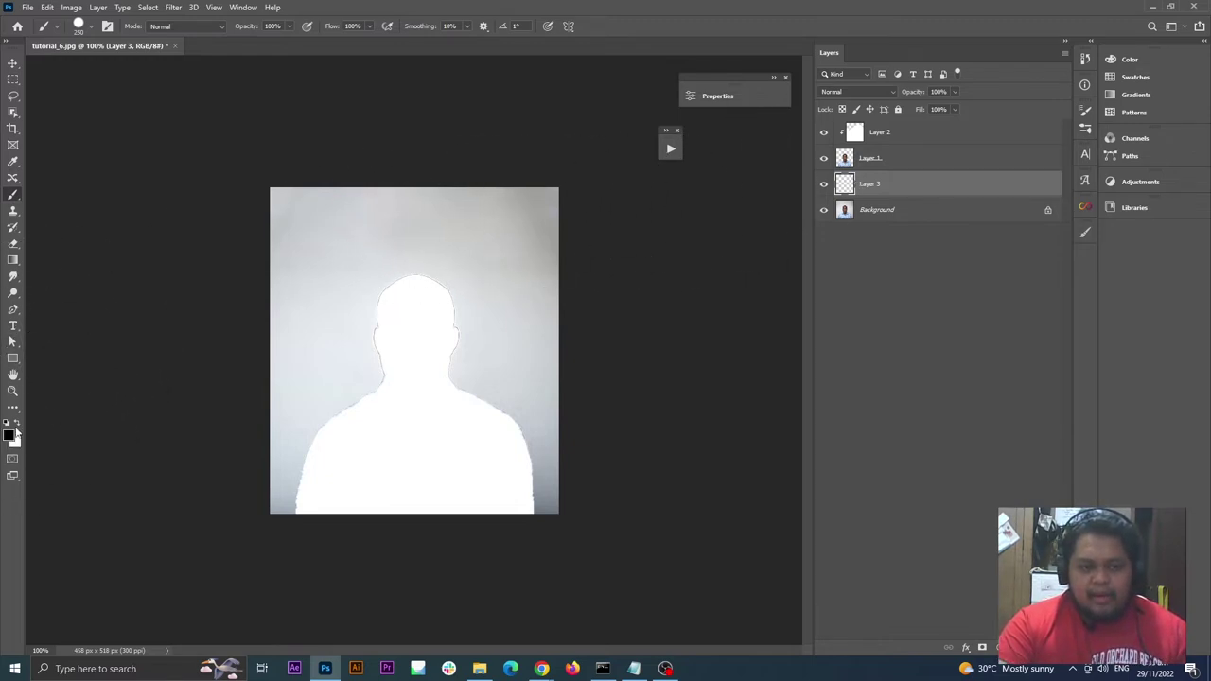
pyautogui.moveTo(430, 185)
pyautogui.mouseDown()
pyautogui.moveTo(256, 343)
pyautogui.moveTo(193, 460)
pyautogui.moveTo(400, 488)
pyautogui.moveTo(562, 432)
pyautogui.moveTo(565, 238)
pyautogui.moveTo(275, 195)
pyautogui.mouseUp()
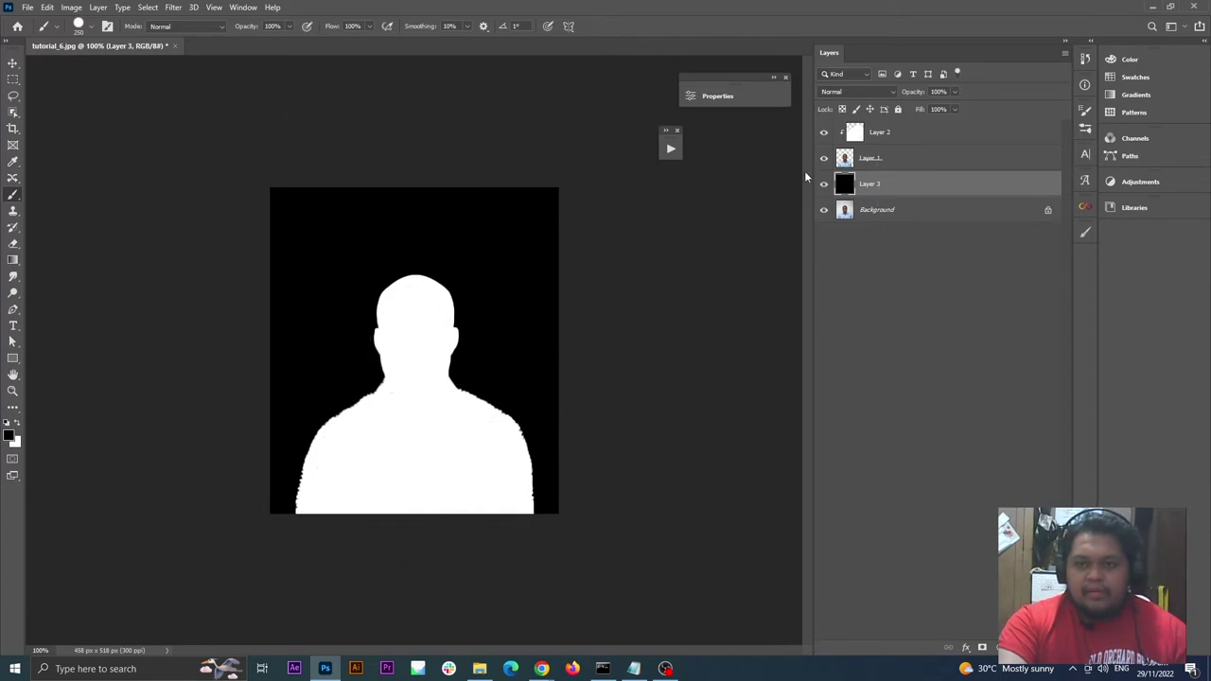
pyautogui.keyDown('alt'); pyautogui.click(824, 211); pyautogui.keyUp('alt')
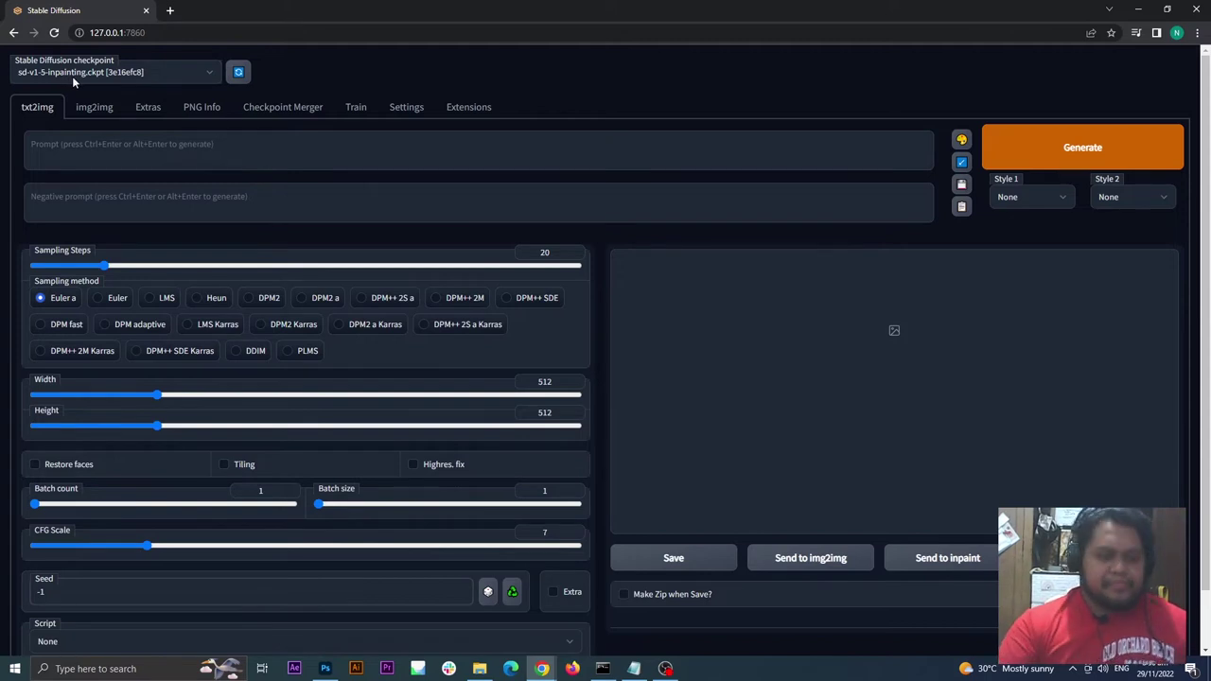
# Switch Stable Diffusion to the img2img tab
pyautogui.click(93, 108)
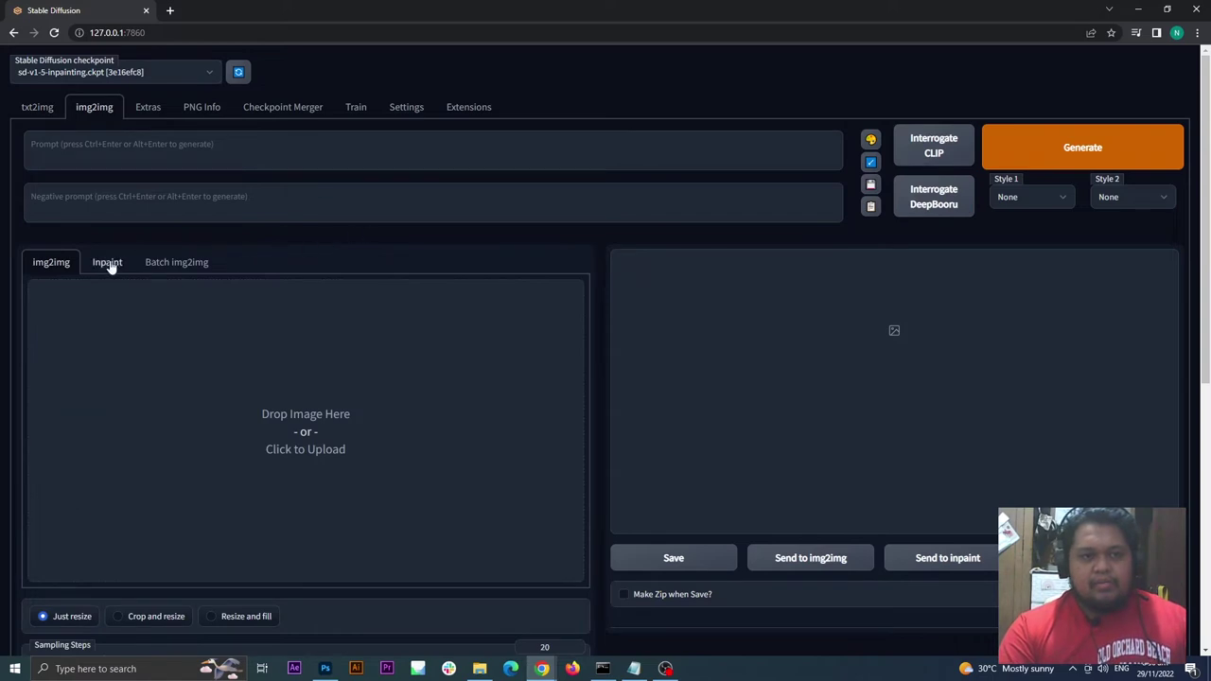
pyautogui.scroll(-1, 142, 309)
pyautogui.scroll(1, 262, 346)
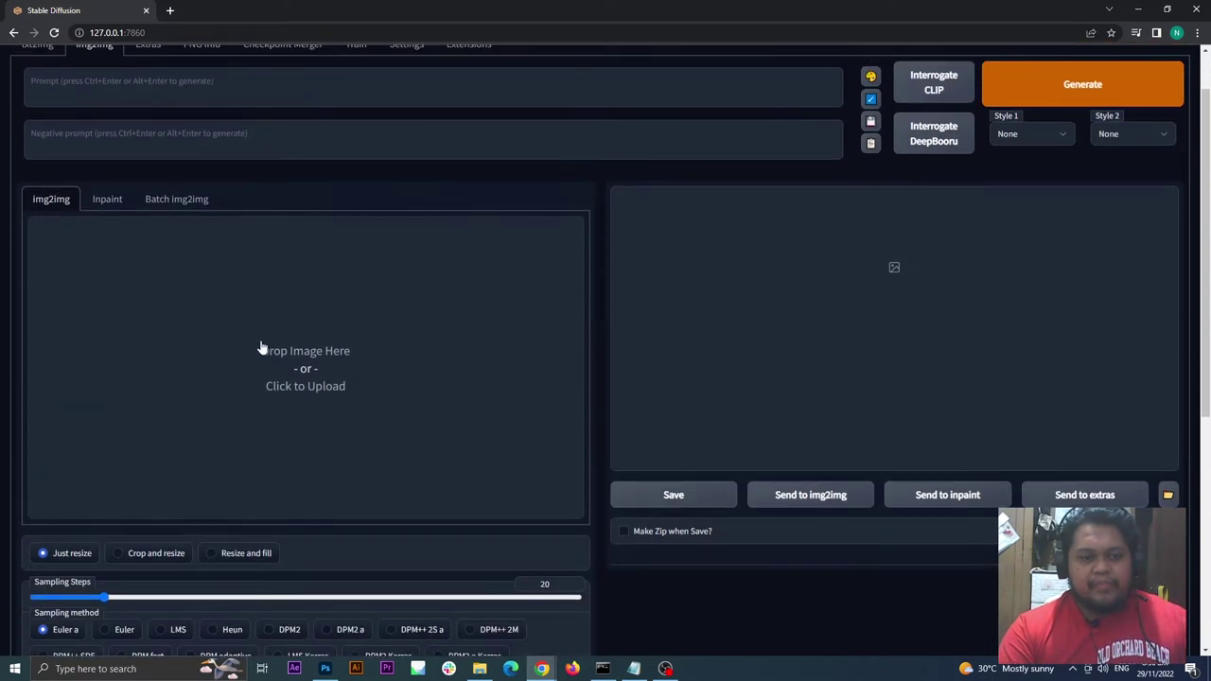
pyautogui.scroll(-1, 303, 279)
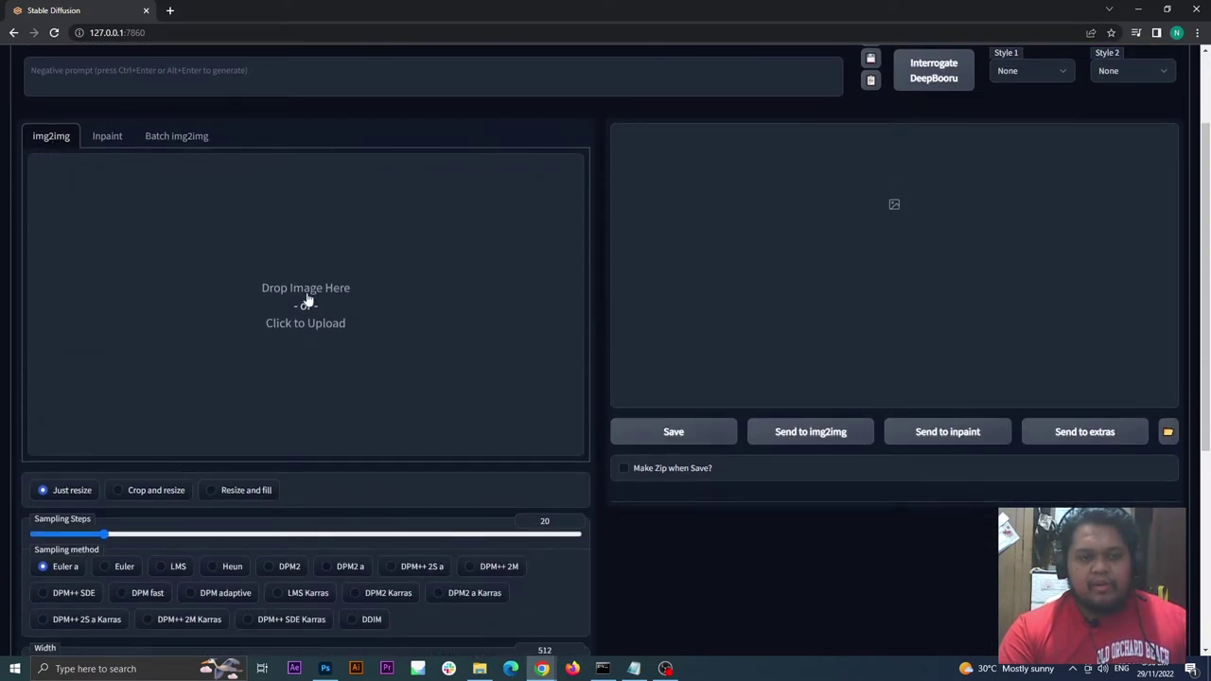
pyautogui.scroll(-3, 350, 293)
pyautogui.scroll(3, 352, 289)
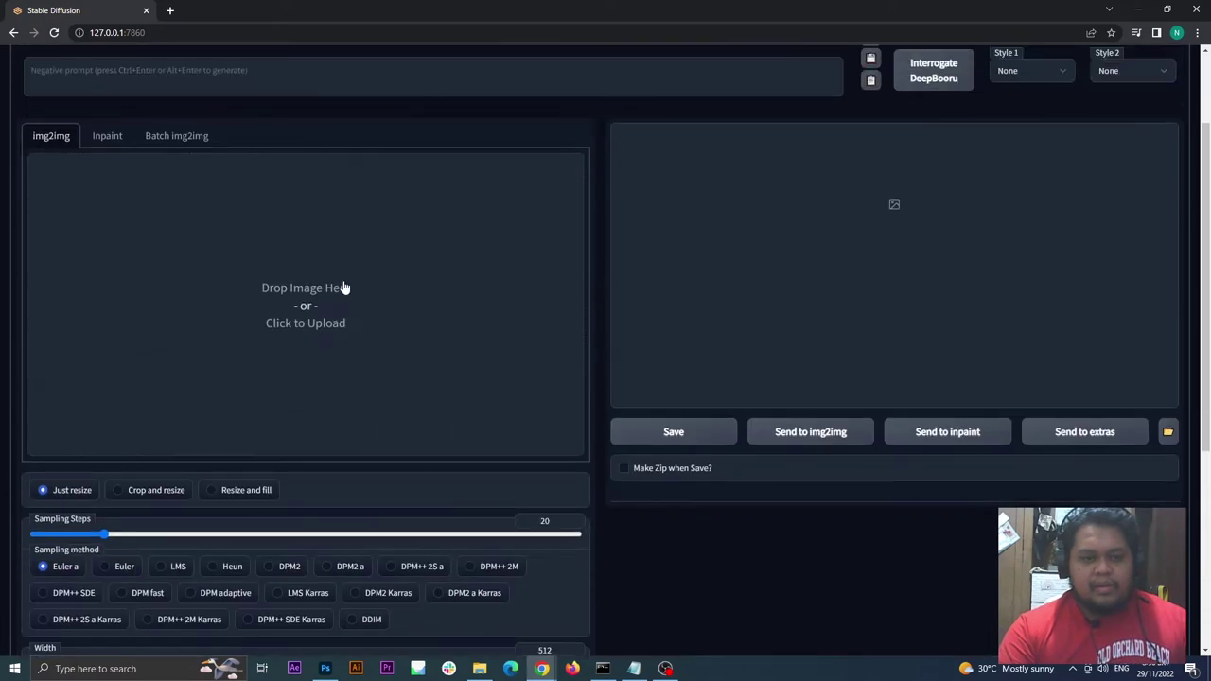
# Load tutorial_6 (1).jpg as the input image, replacing the mistakenly loaded mask.jpg
pyautogui.click(320, 299)
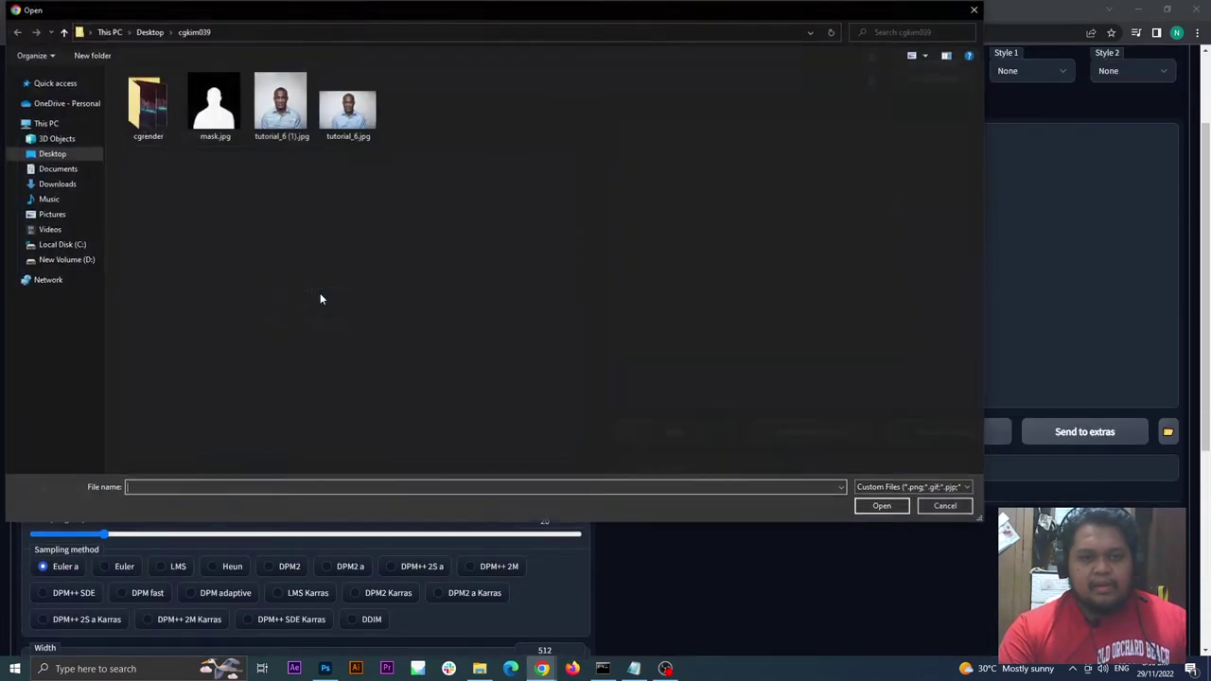
pyautogui.click(218, 112)
pyautogui.doubleClick(219, 111)
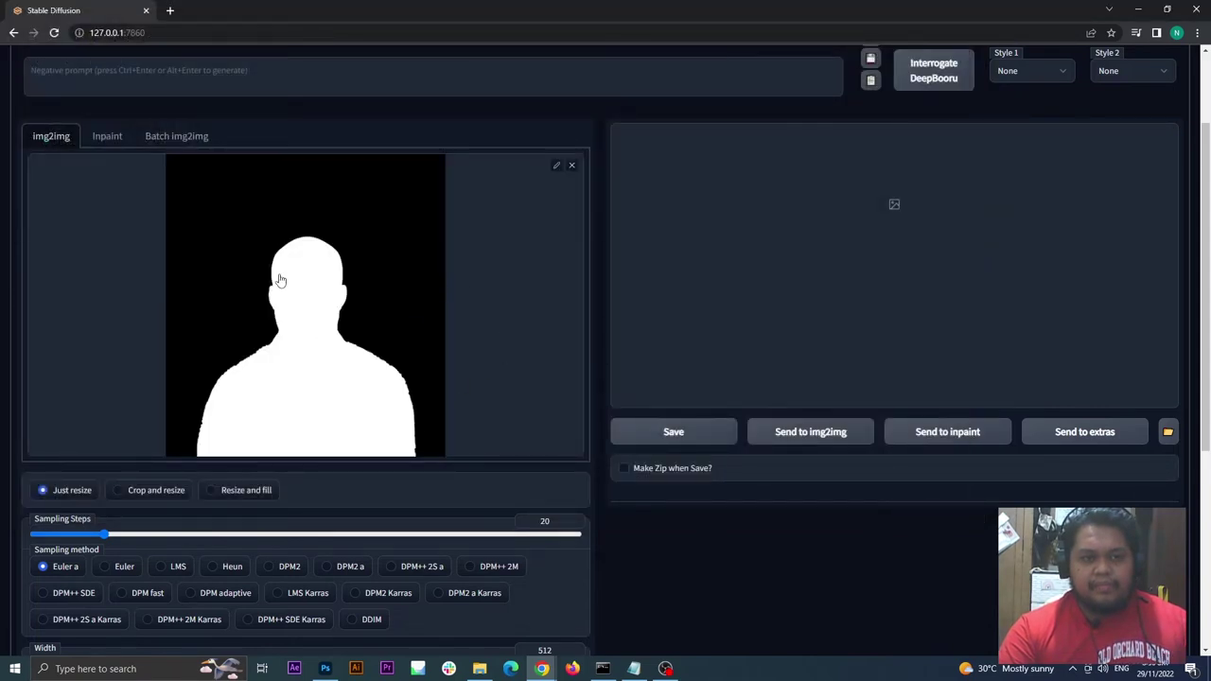
pyautogui.click(572, 166)
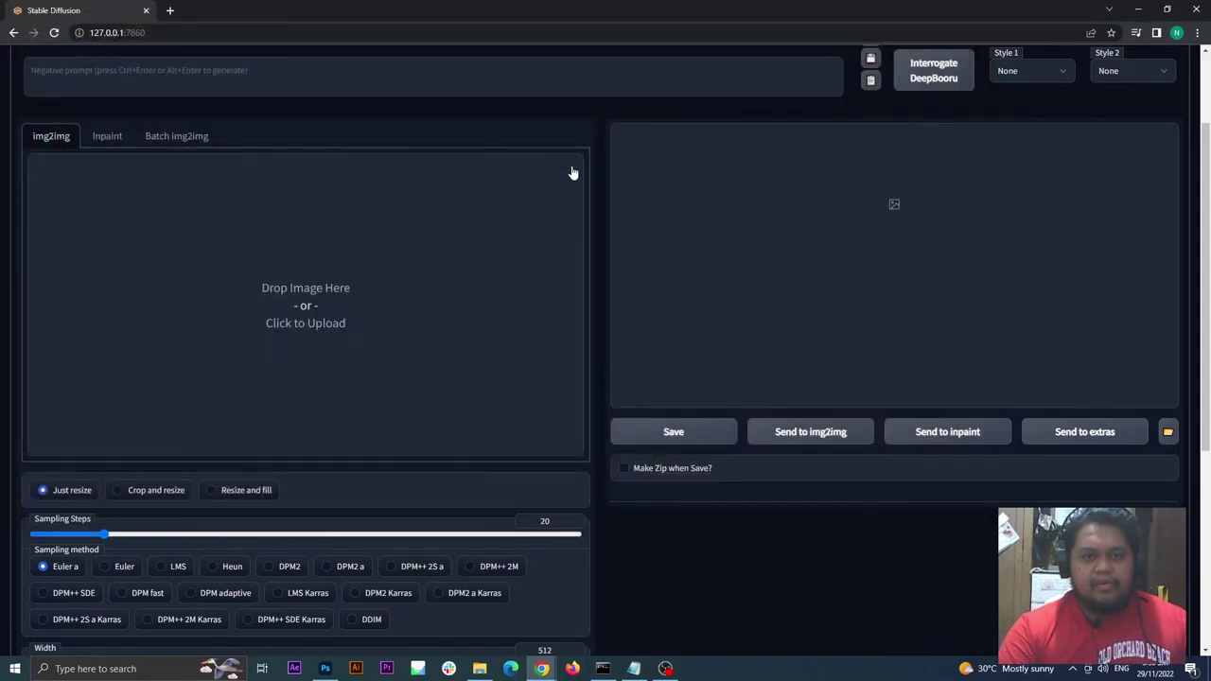
pyautogui.click(310, 285)
pyautogui.click(283, 111)
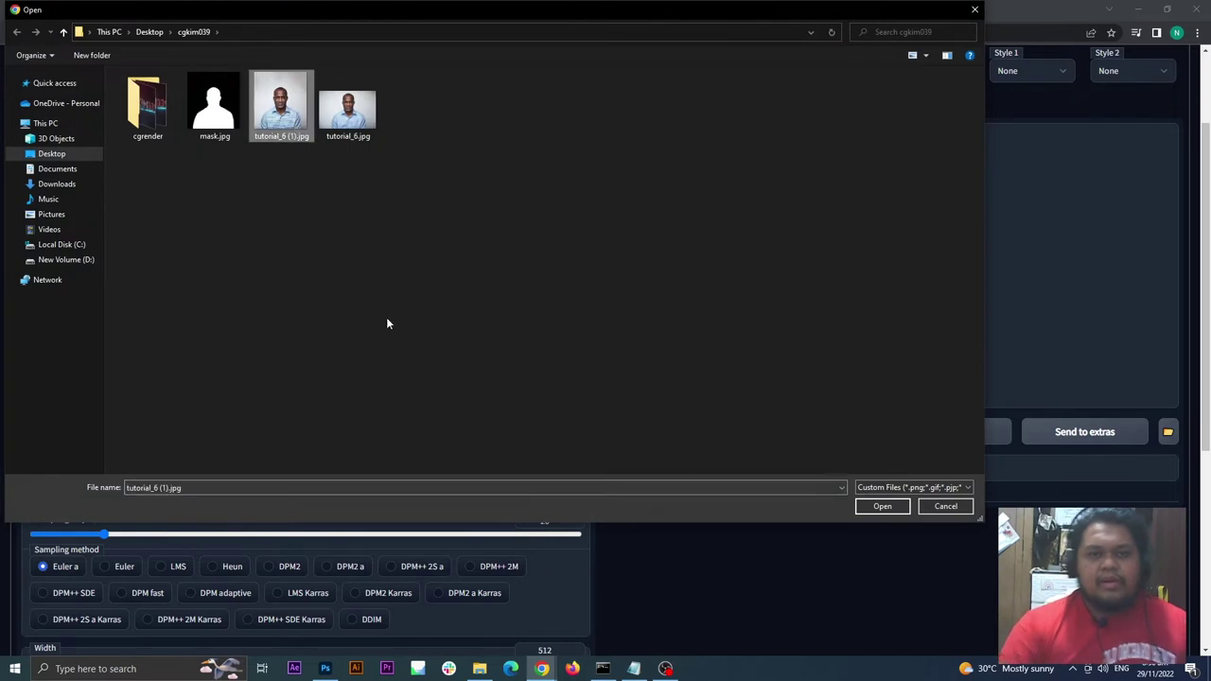
pyautogui.doubleClick(295, 118)
# Set the img2img output size to 768 wide by 832 high with the Width and Height sliders
pyautogui.scroll(-2, 492, 354)
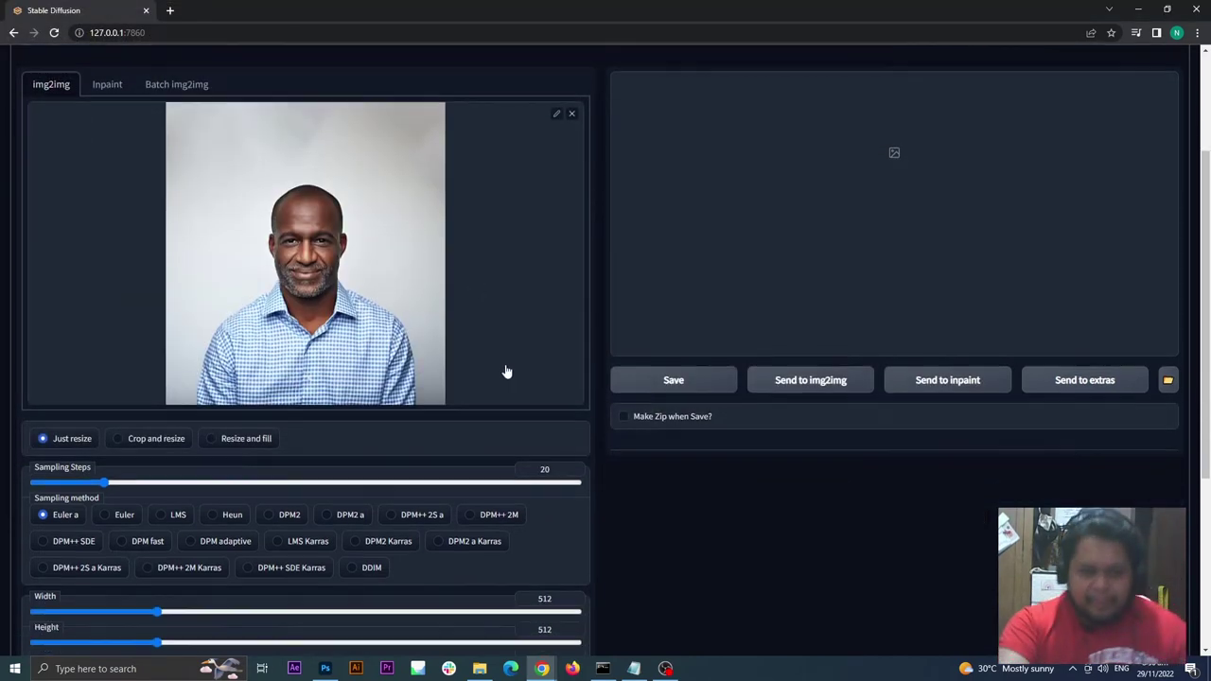
pyautogui.scroll(1, 507, 479)
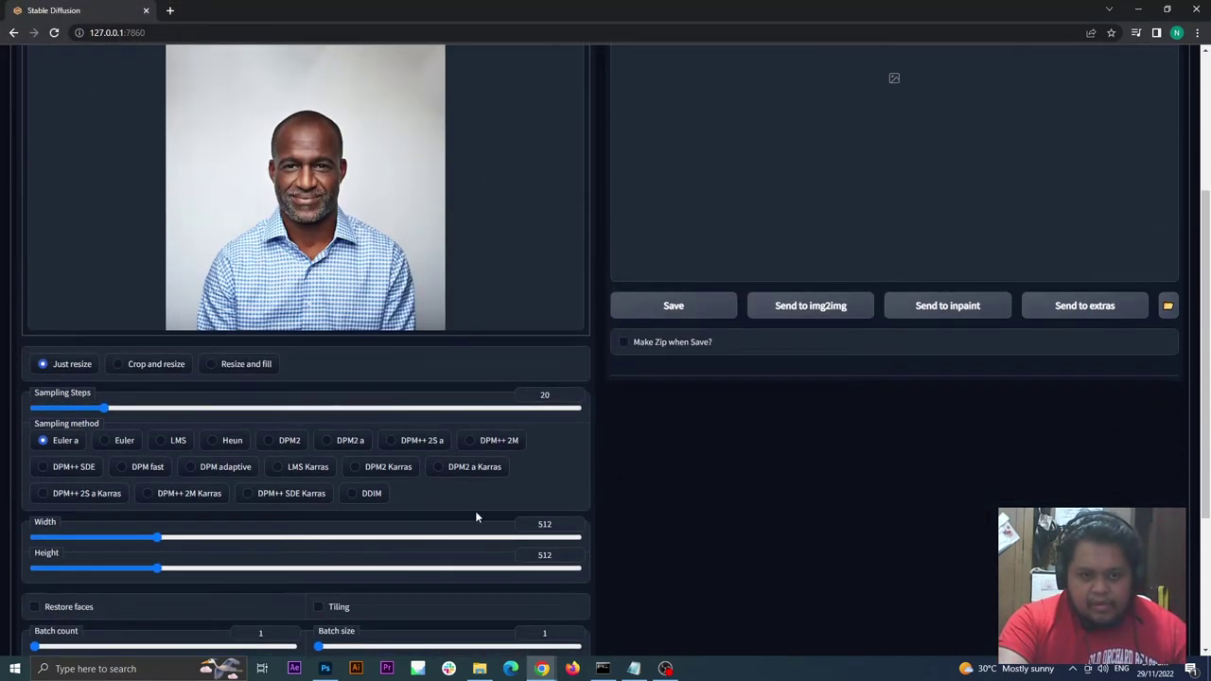
pyautogui.moveTo(157, 568)
pyautogui.mouseDown()
pyautogui.moveTo(216, 571)
pyautogui.moveTo(178, 570)
pyautogui.mouseUp()
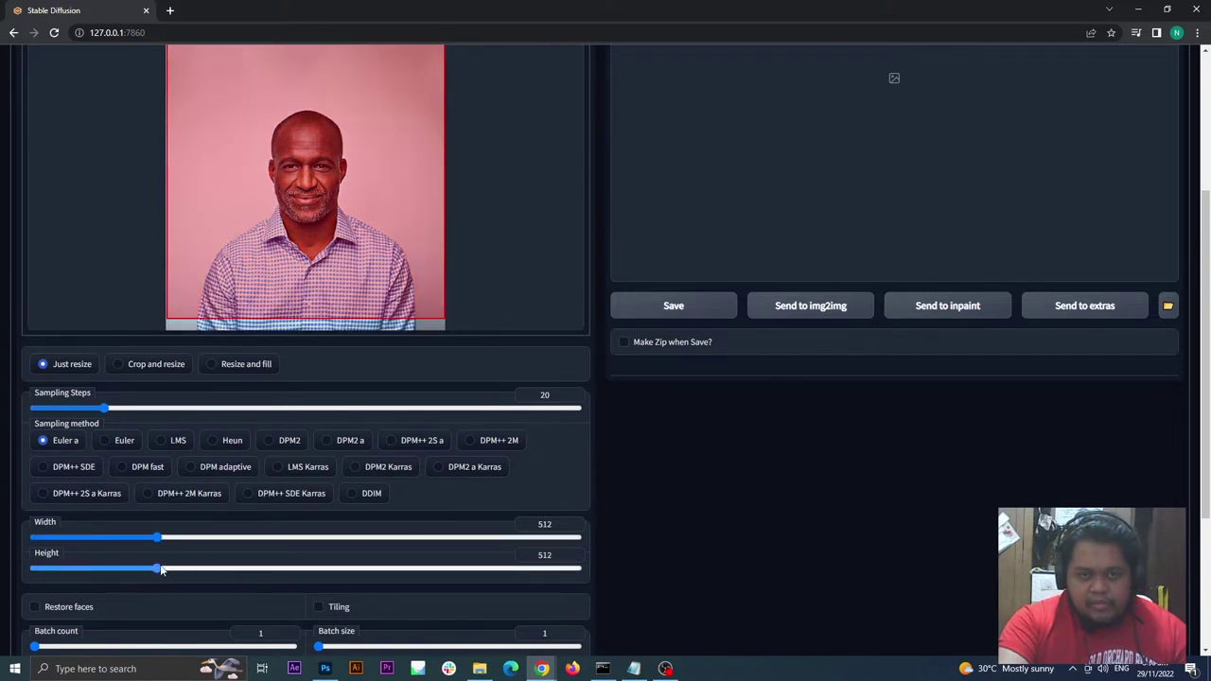
pyautogui.moveTo(157, 539)
pyautogui.mouseDown()
pyautogui.moveTo(174, 537)
pyautogui.moveTo(193, 572)
pyautogui.moveTo(189, 539)
pyautogui.moveTo(204, 539)
pyautogui.moveTo(180, 546)
pyautogui.moveTo(210, 569)
pyautogui.moveTo(180, 568)
pyautogui.moveTo(192, 569)
pyautogui.moveTo(194, 538)
pyautogui.moveTo(180, 539)
pyautogui.mouseUp()
pyautogui.scroll(1, 731, 477)
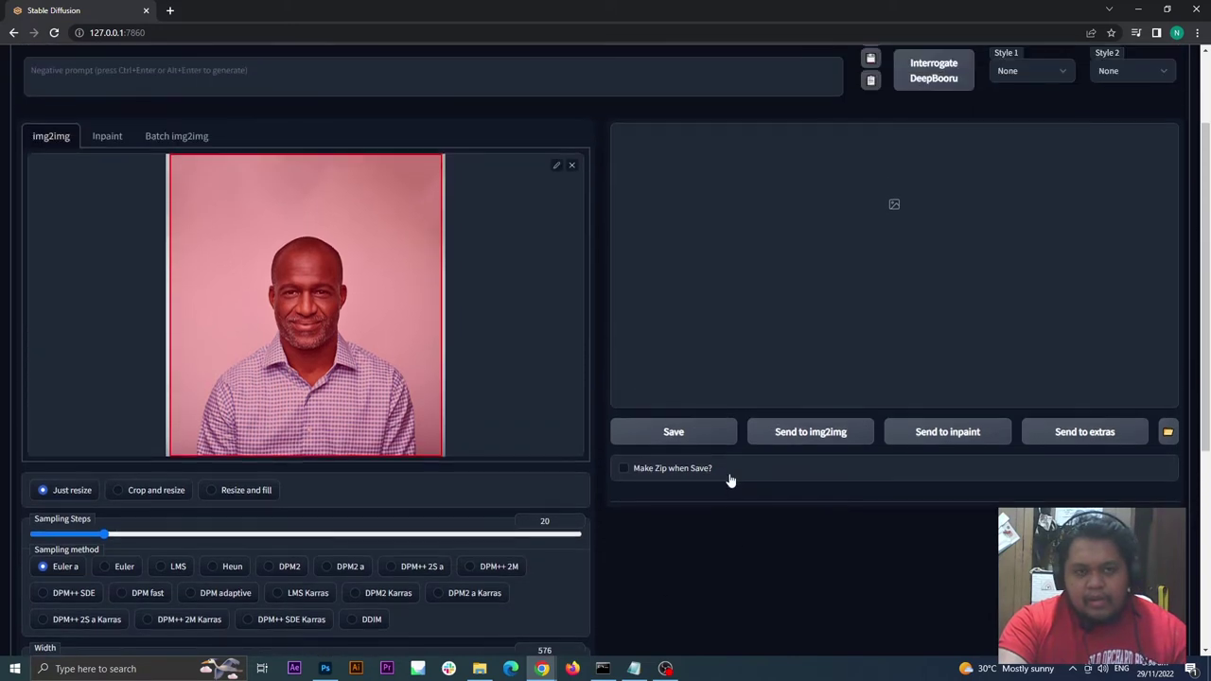
pyautogui.scroll(-1, 723, 494)
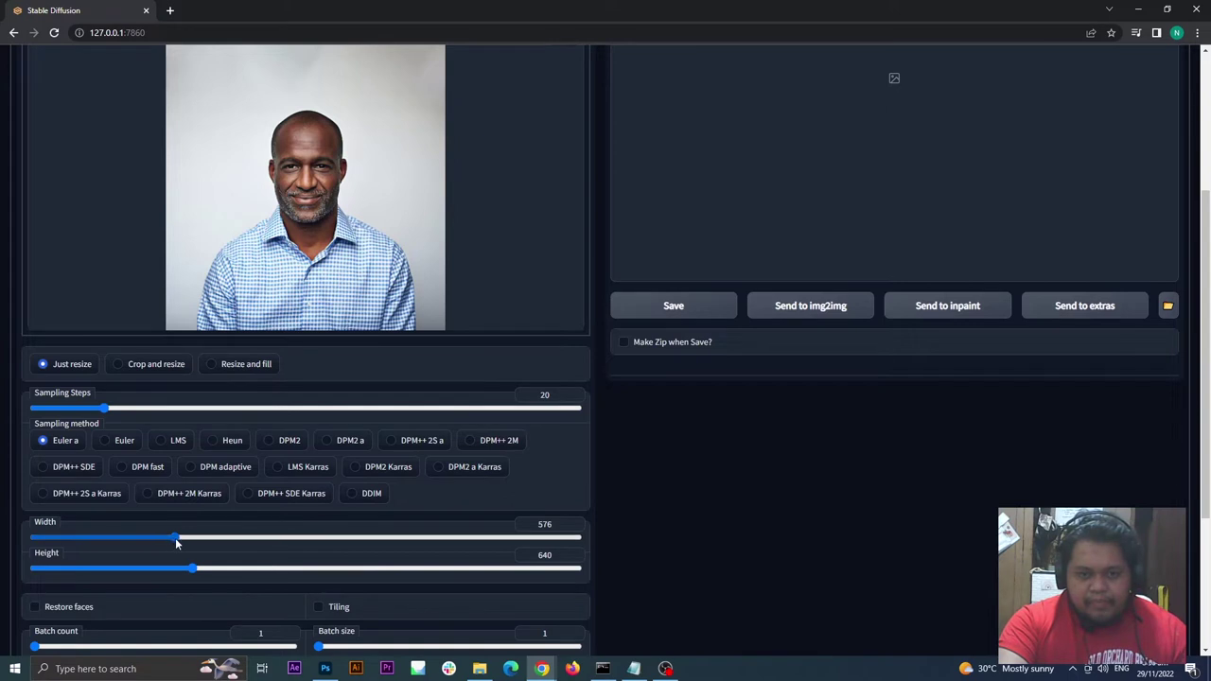
pyautogui.moveTo(176, 542); pyautogui.dragTo(247, 570)
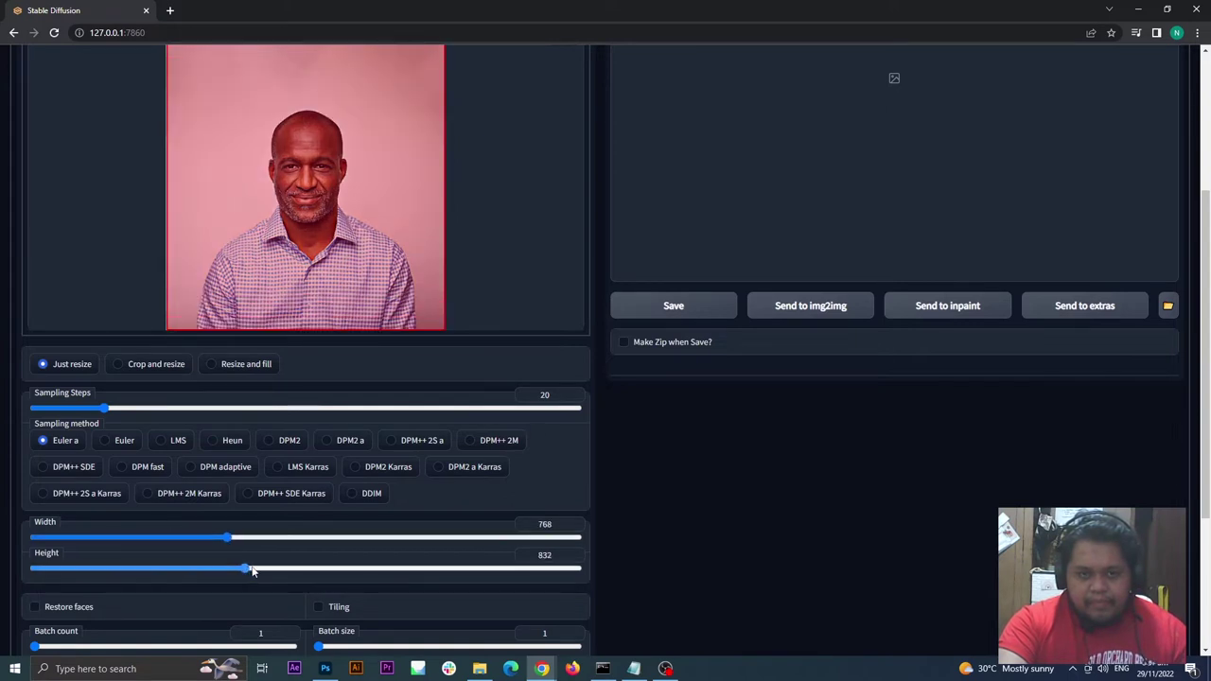
pyautogui.scroll(2, 779, 542)
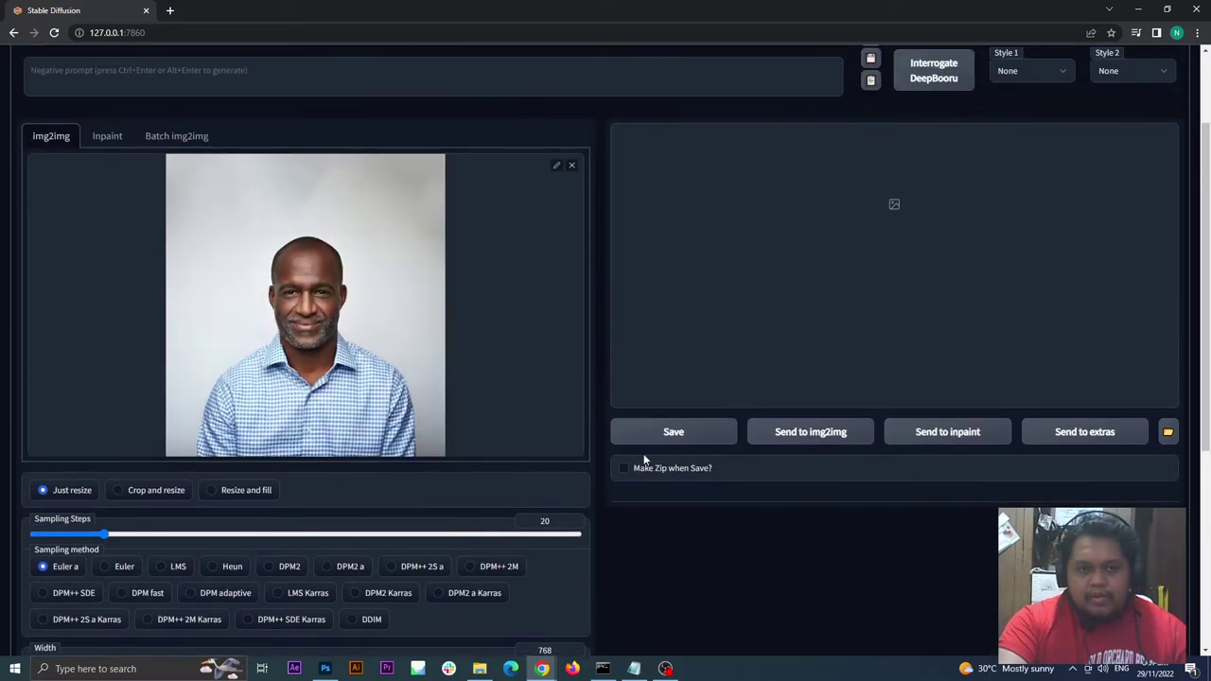
pyautogui.scroll(-3, 649, 460)
# Open the Inpaint sub-tab and choose the Upload mask option
pyautogui.scroll(3, 659, 540)
pyautogui.scroll(-1, 659, 540)
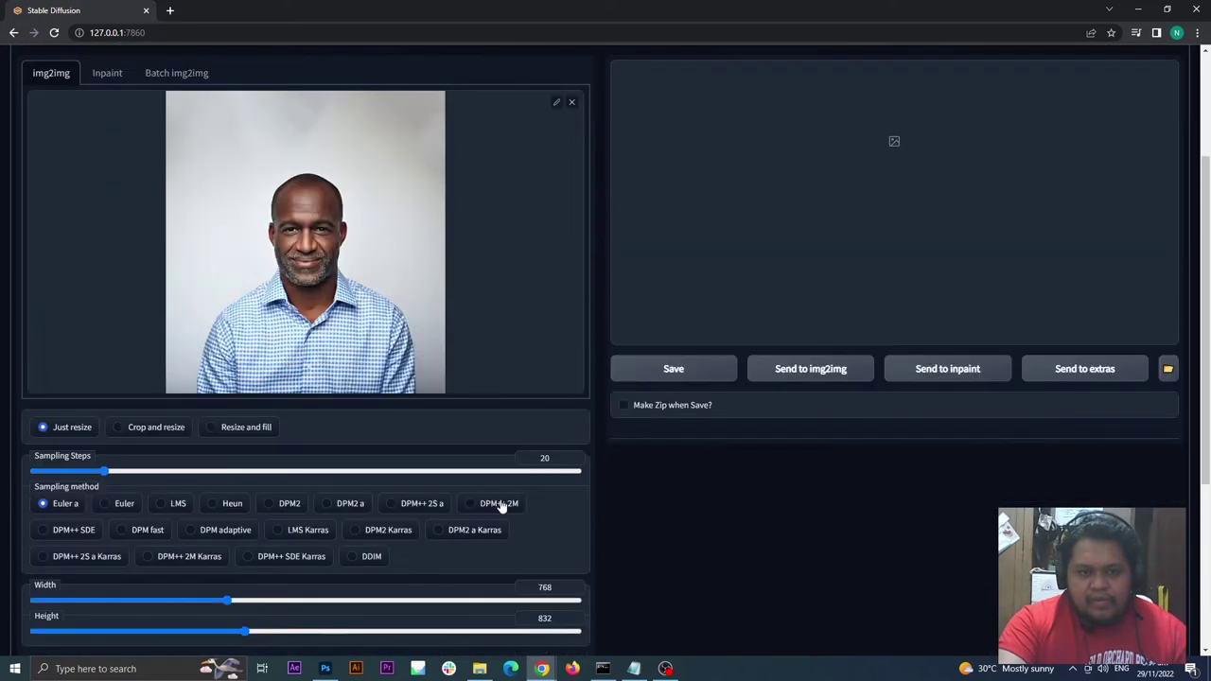
pyautogui.click(107, 74)
pyautogui.click(316, 241)
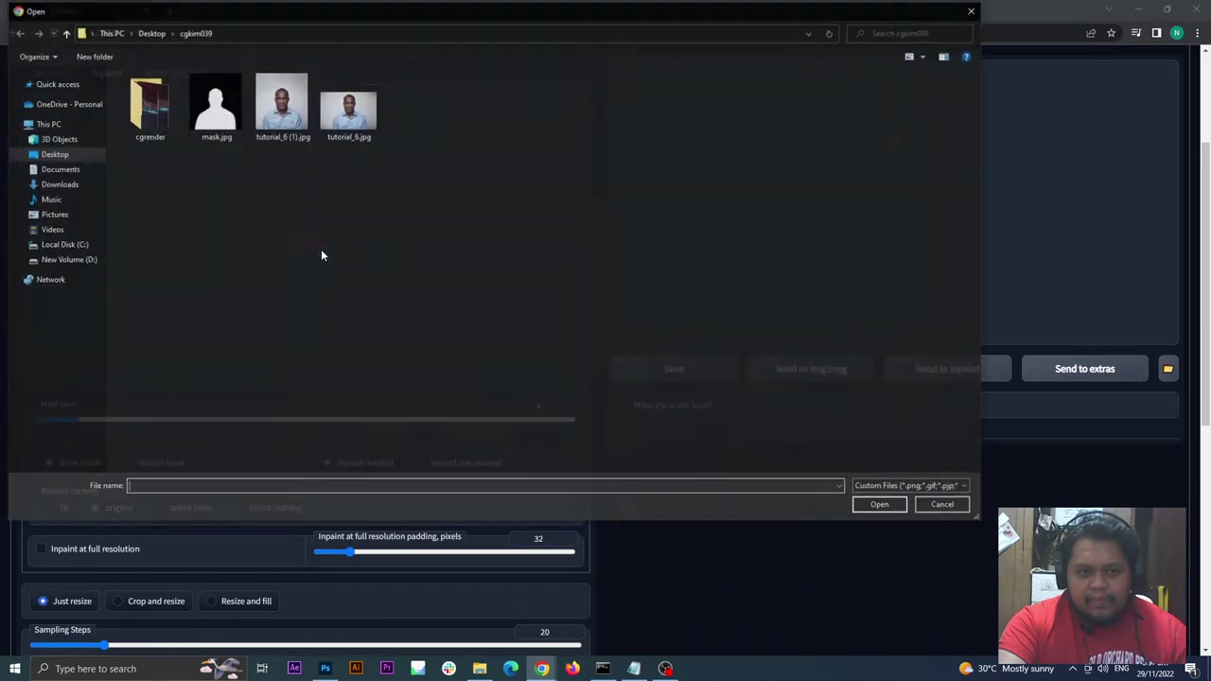
pyautogui.click(945, 506)
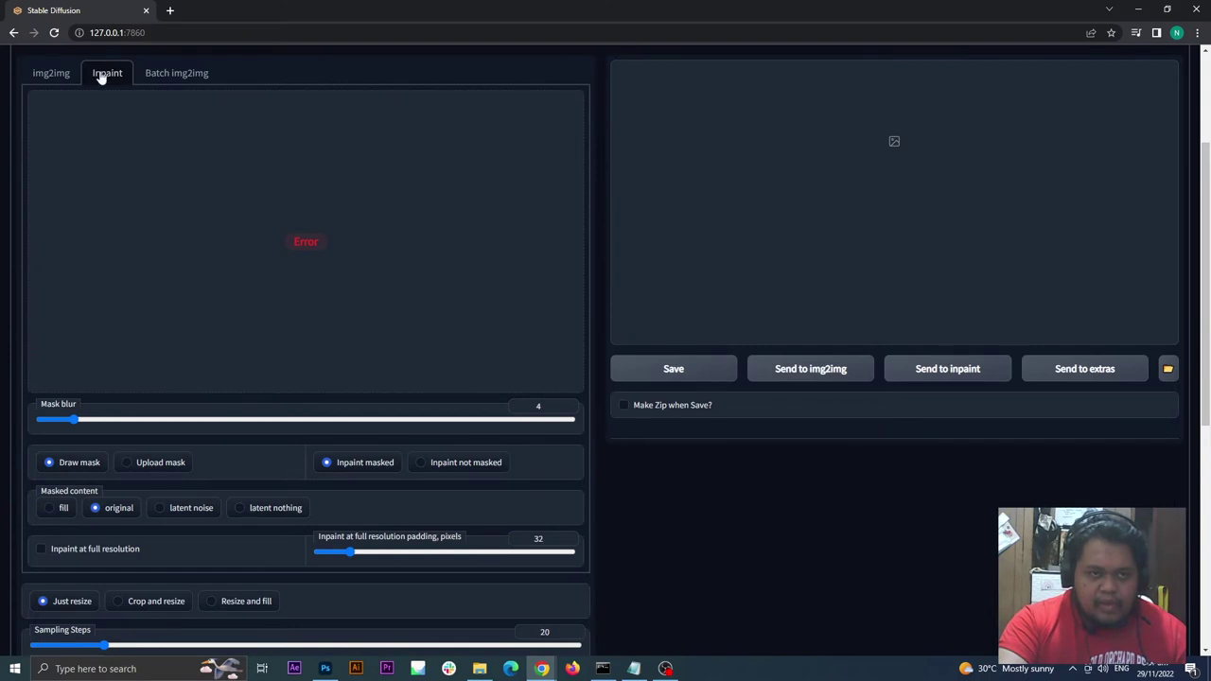
pyautogui.scroll(-1, 260, 282)
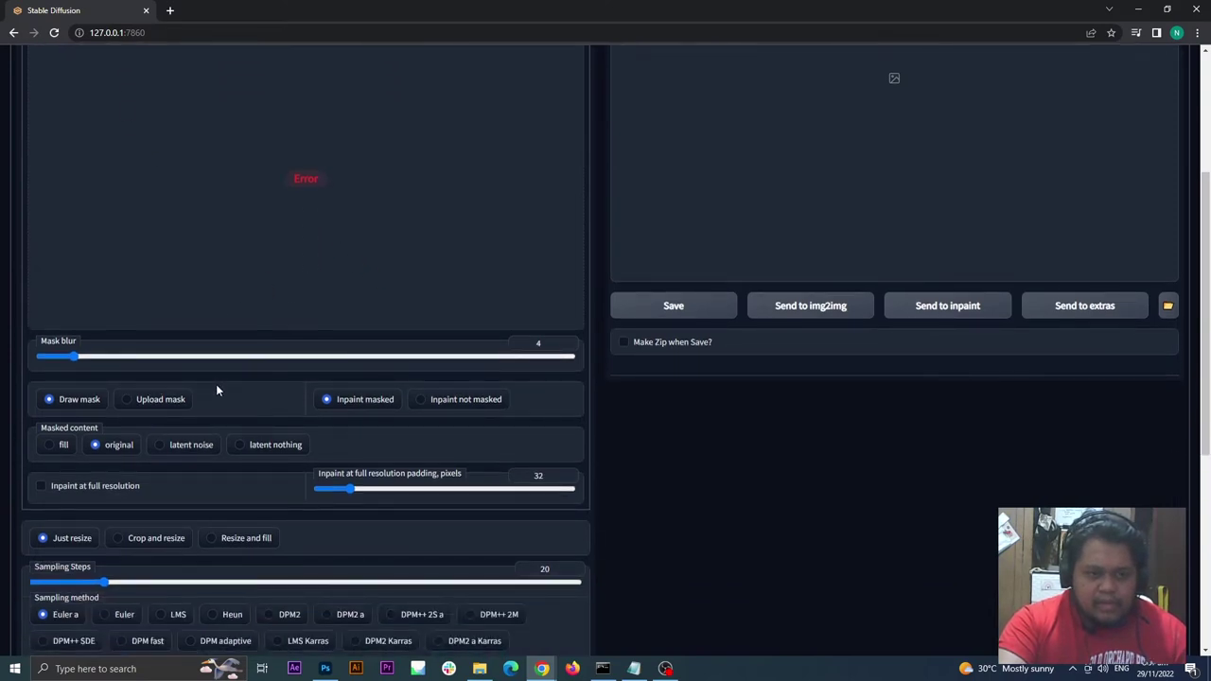
pyautogui.click(150, 407)
# Load tutorial_6 (1).jpg as the inpaint image and mask.jpg as its mask
pyautogui.scroll(3, 285, 439)
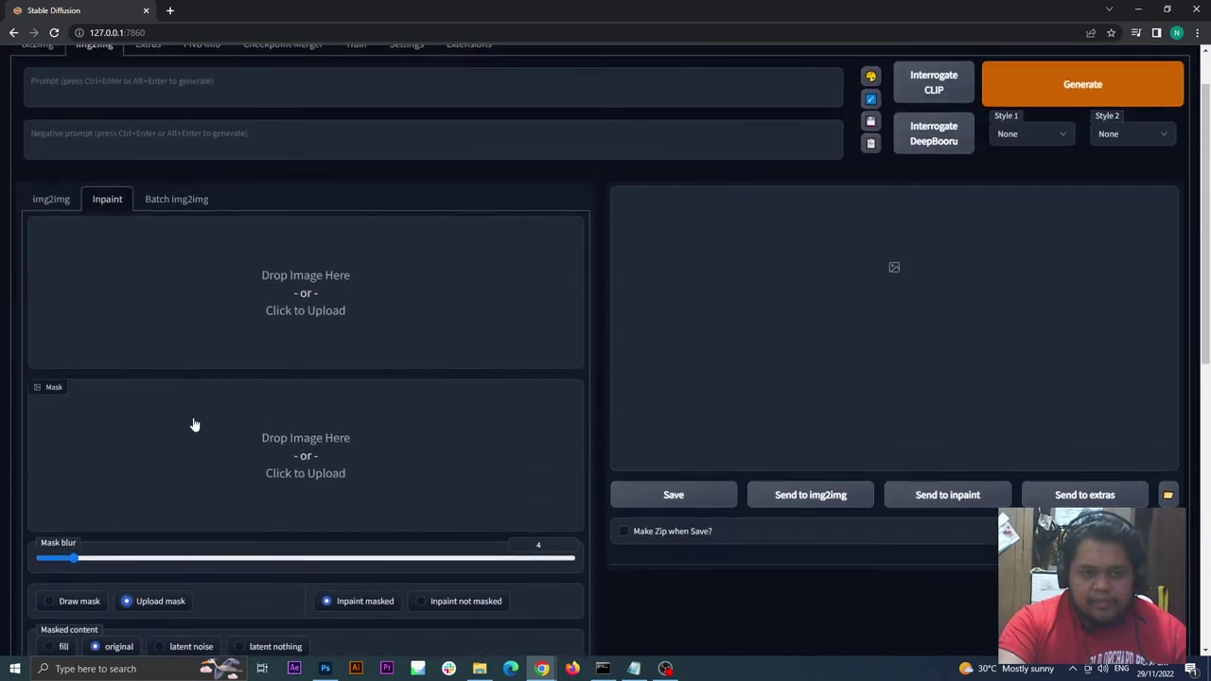
pyautogui.click(310, 286)
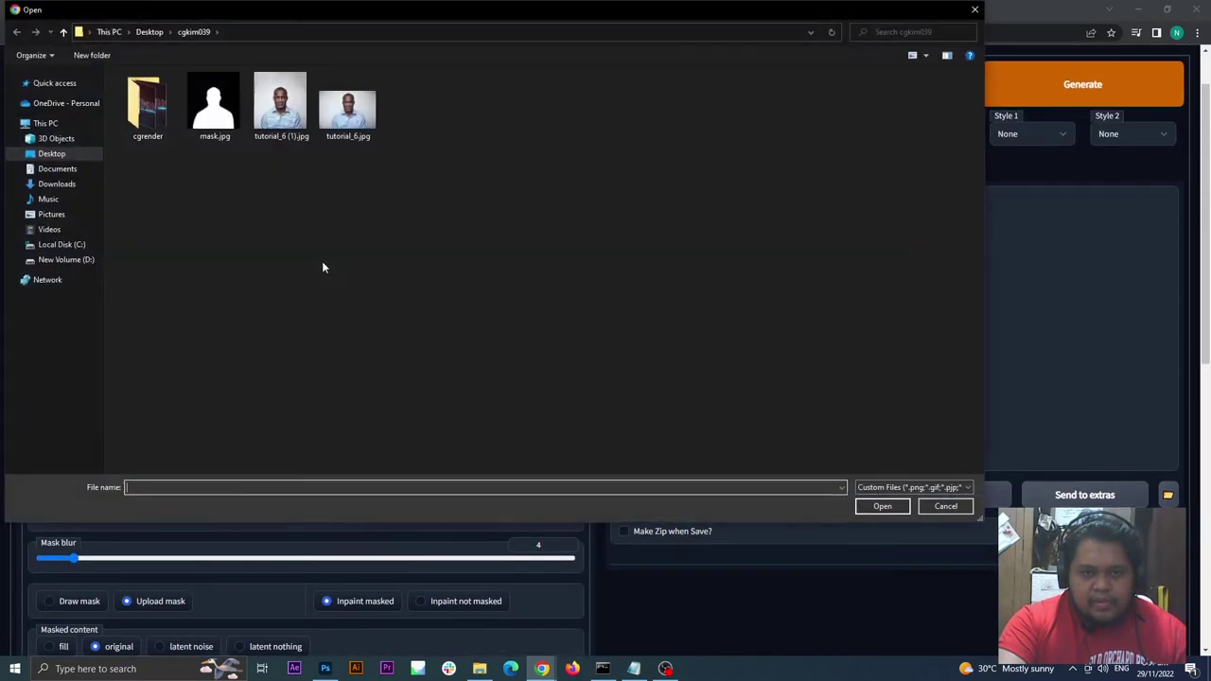
pyautogui.doubleClick(285, 108)
pyautogui.scroll(-1, 397, 374)
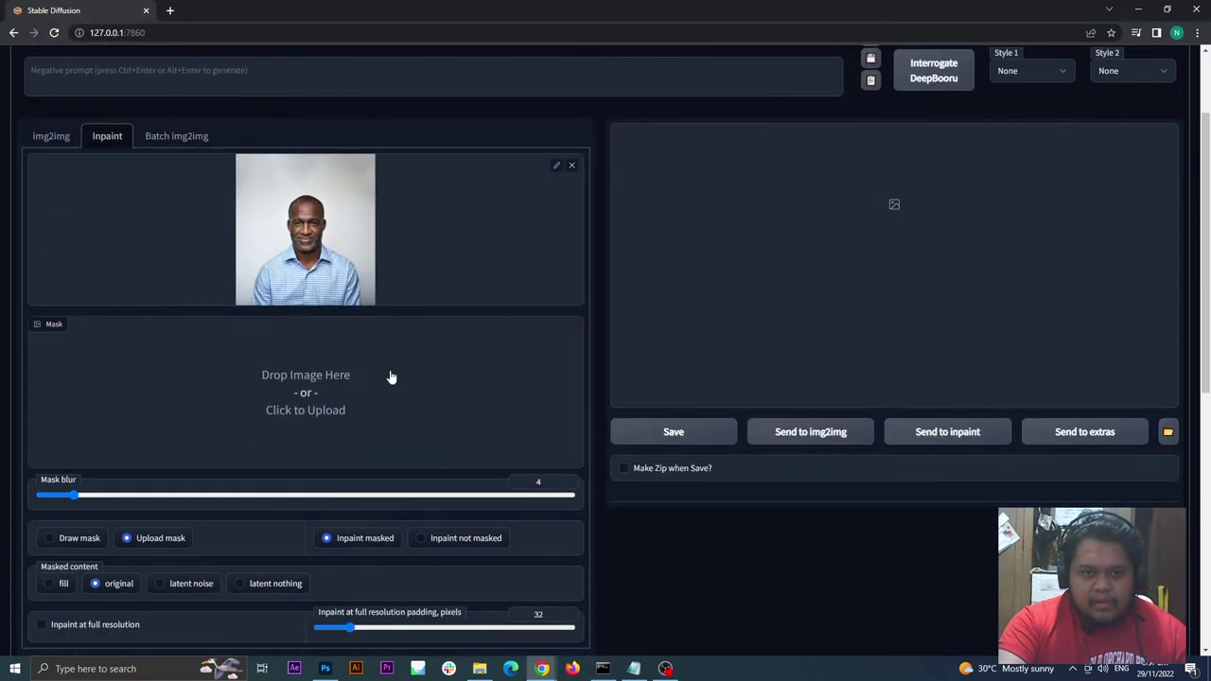
pyautogui.click(330, 383)
pyautogui.doubleClick(211, 106)
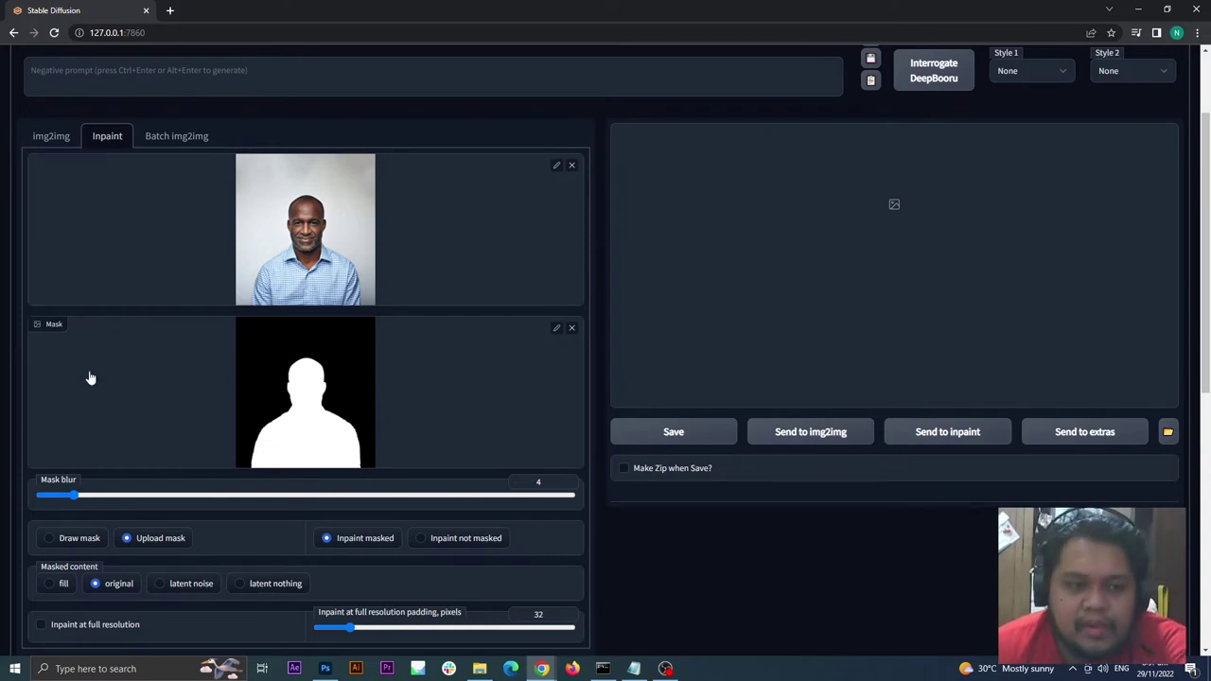
pyautogui.scroll(-2, 4, 348)
pyautogui.scroll(2, 9, 345)
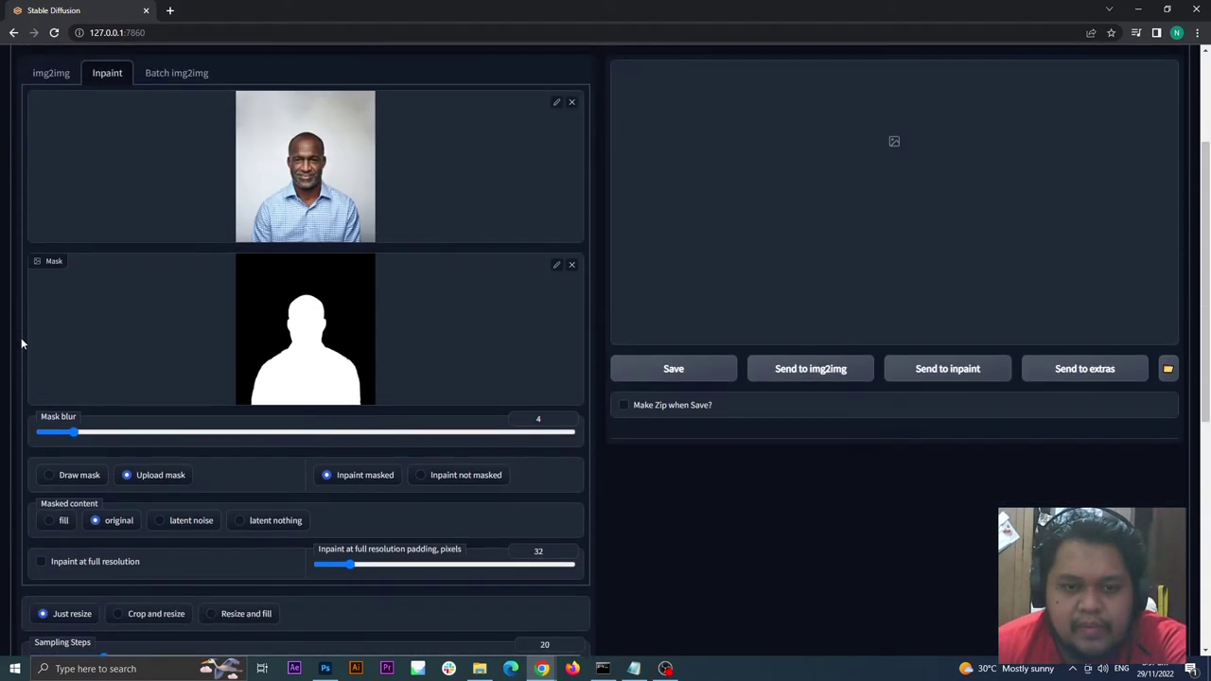
pyautogui.scroll(1, 676, 160)
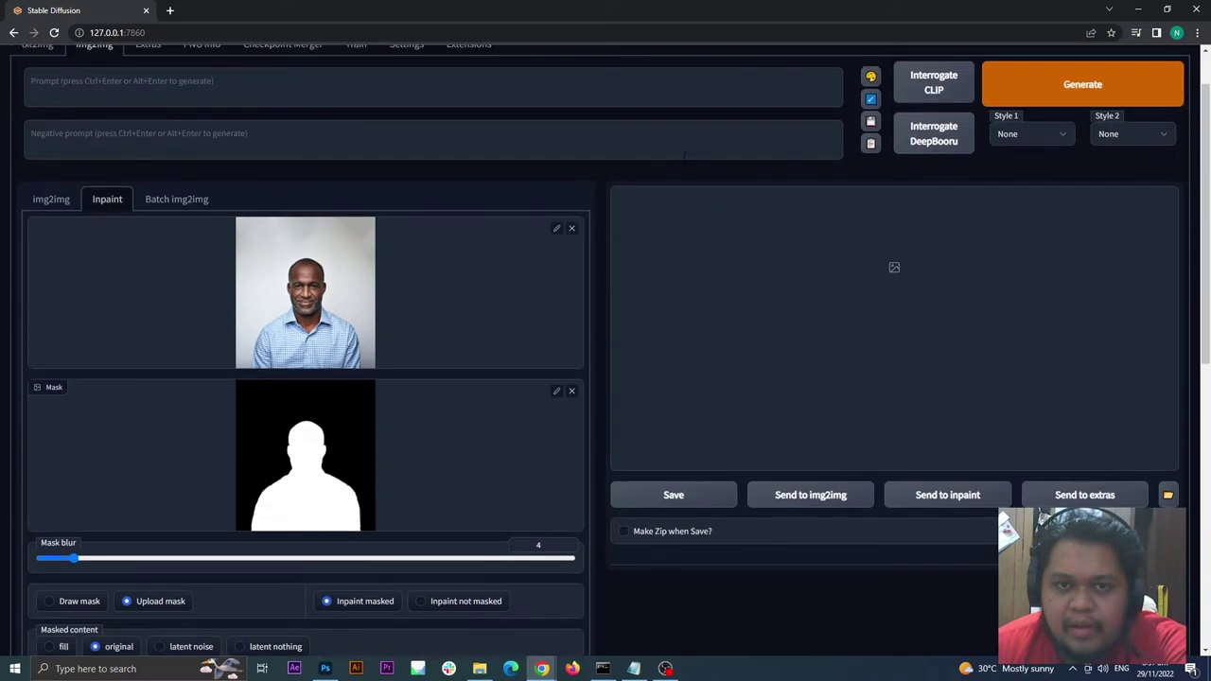
pyautogui.scroll(1, 312, 144)
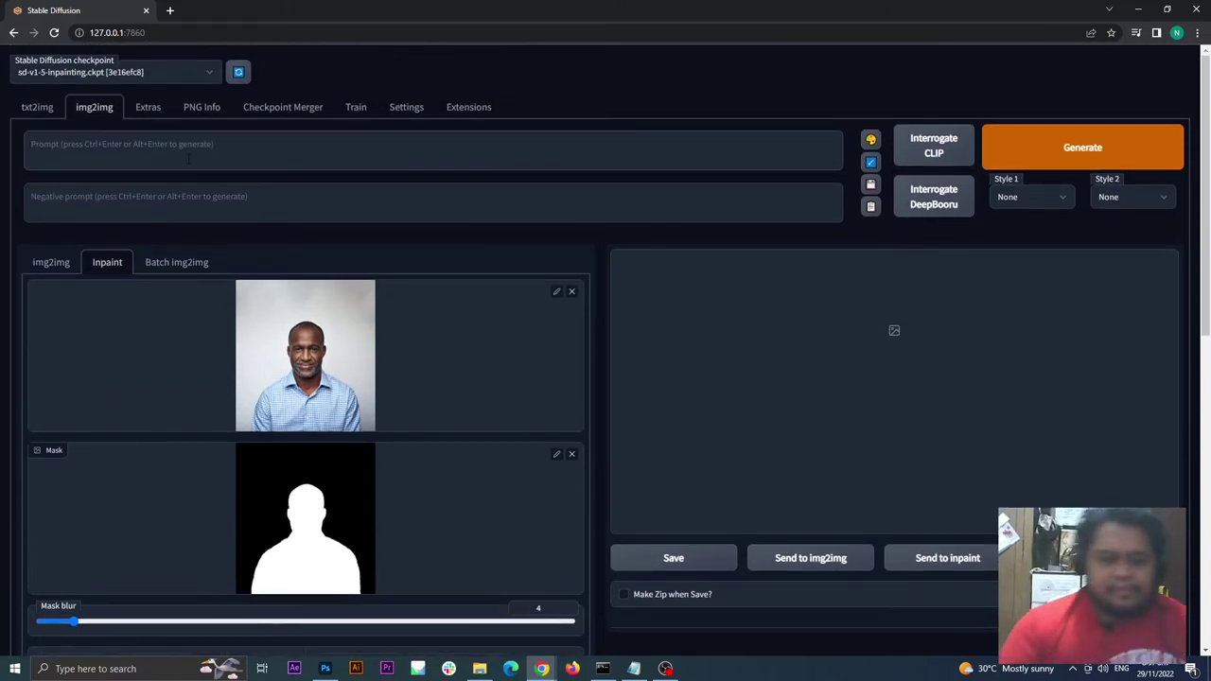
# Enter the 'cyber city' prompt and generate the inpainted image
pyautogui.click(188, 159)
pyautogui.write('cyber city')
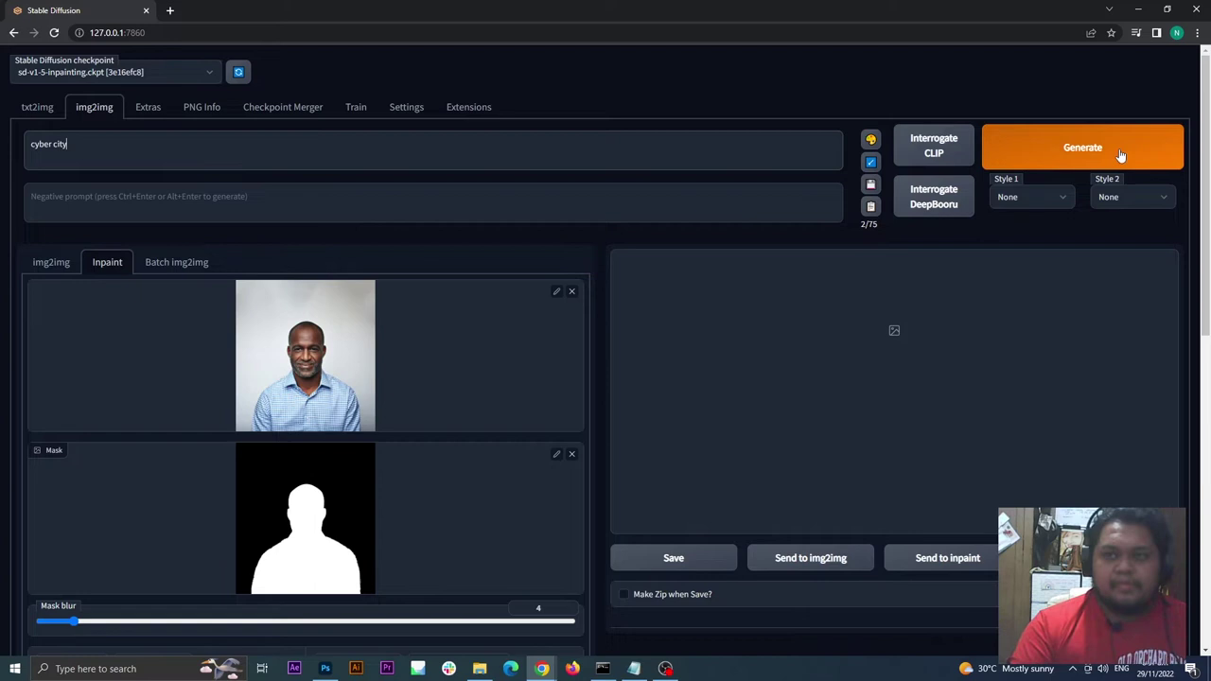
pyautogui.click(1120, 154)
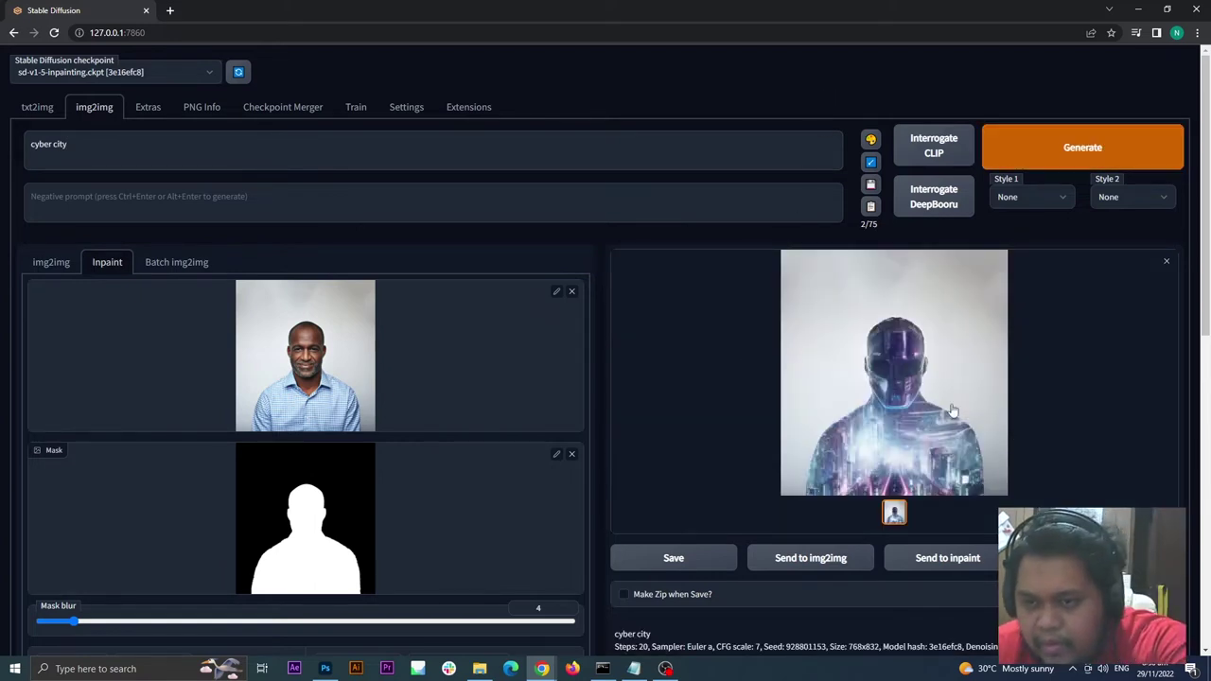
pyautogui.click(903, 381)
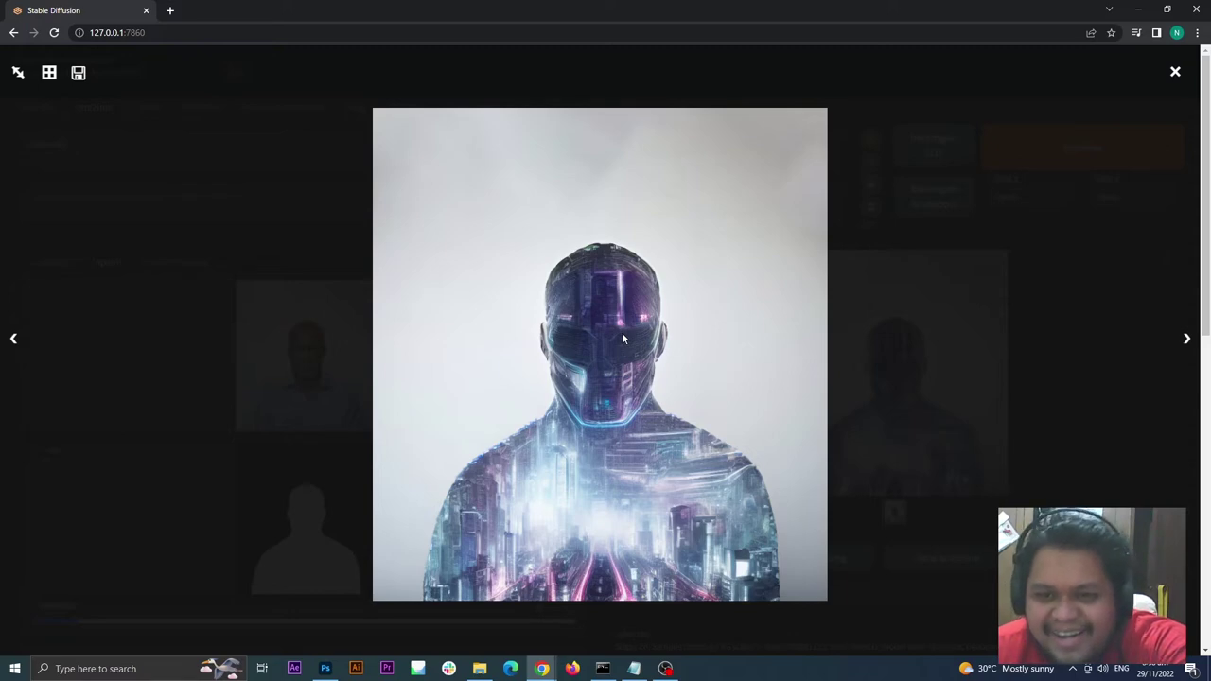
pyautogui.click(1039, 344)
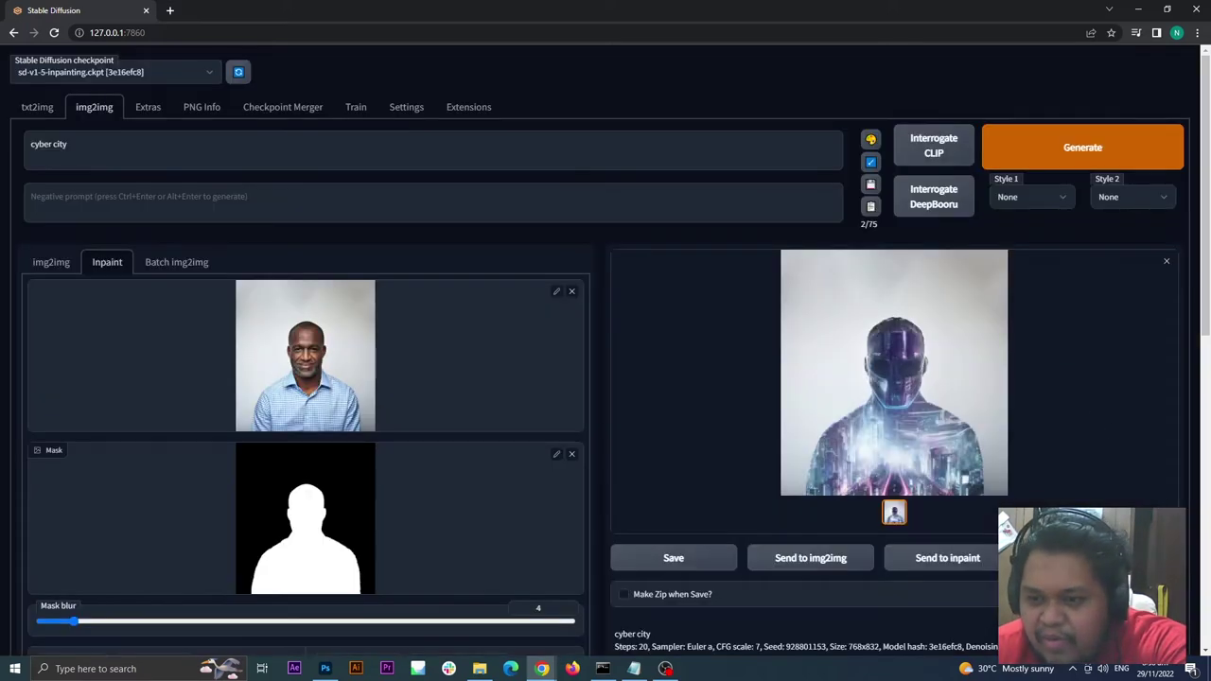
pyautogui.click(678, 563)
# Switch inpainting to the area outside the mask and generate
pyautogui.scroll(-2, 724, 360)
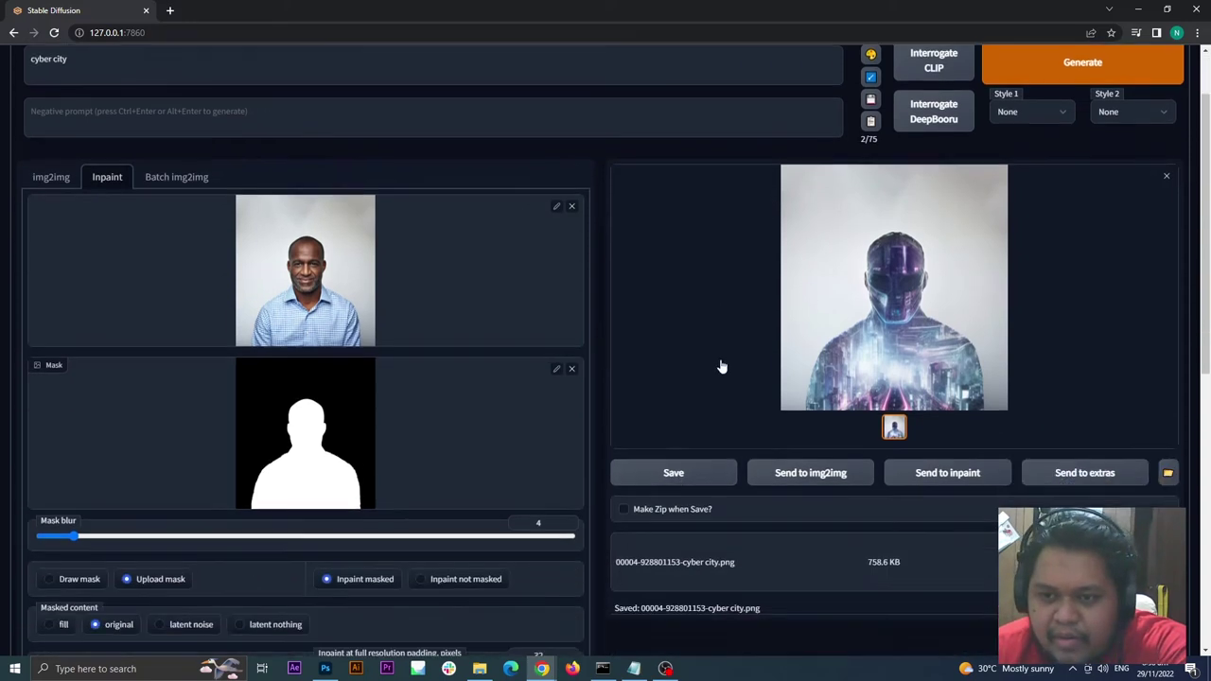
pyautogui.scroll(2, 725, 360)
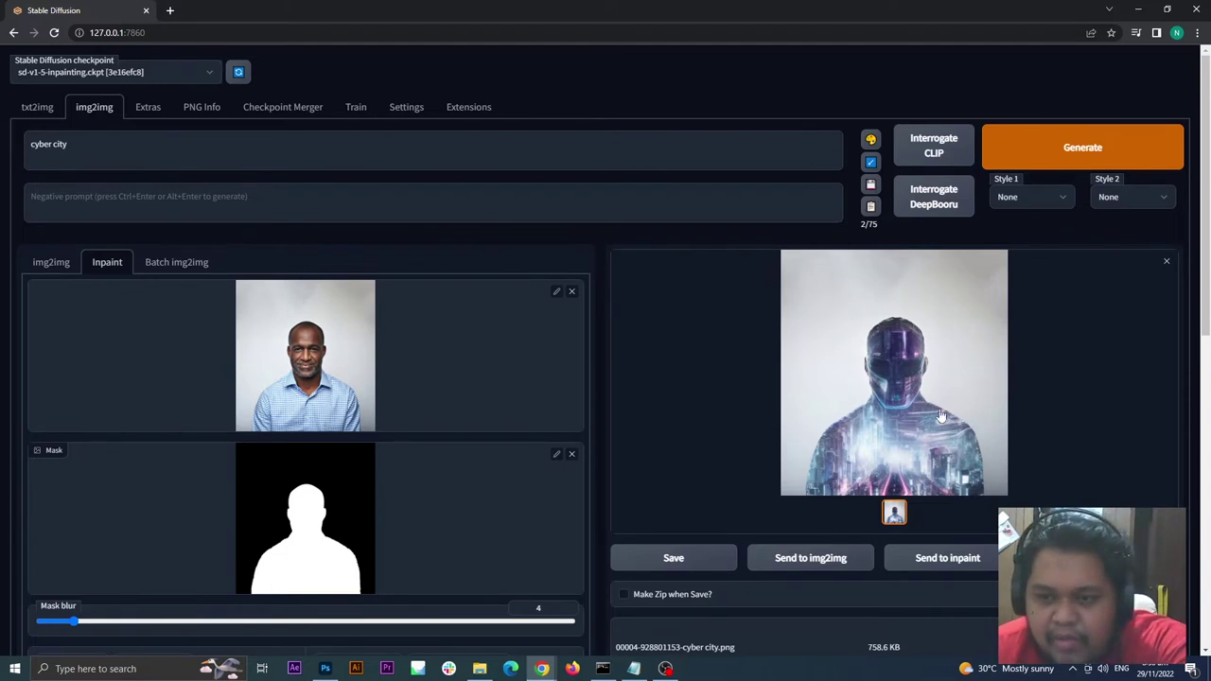
pyautogui.scroll(-2, 611, 492)
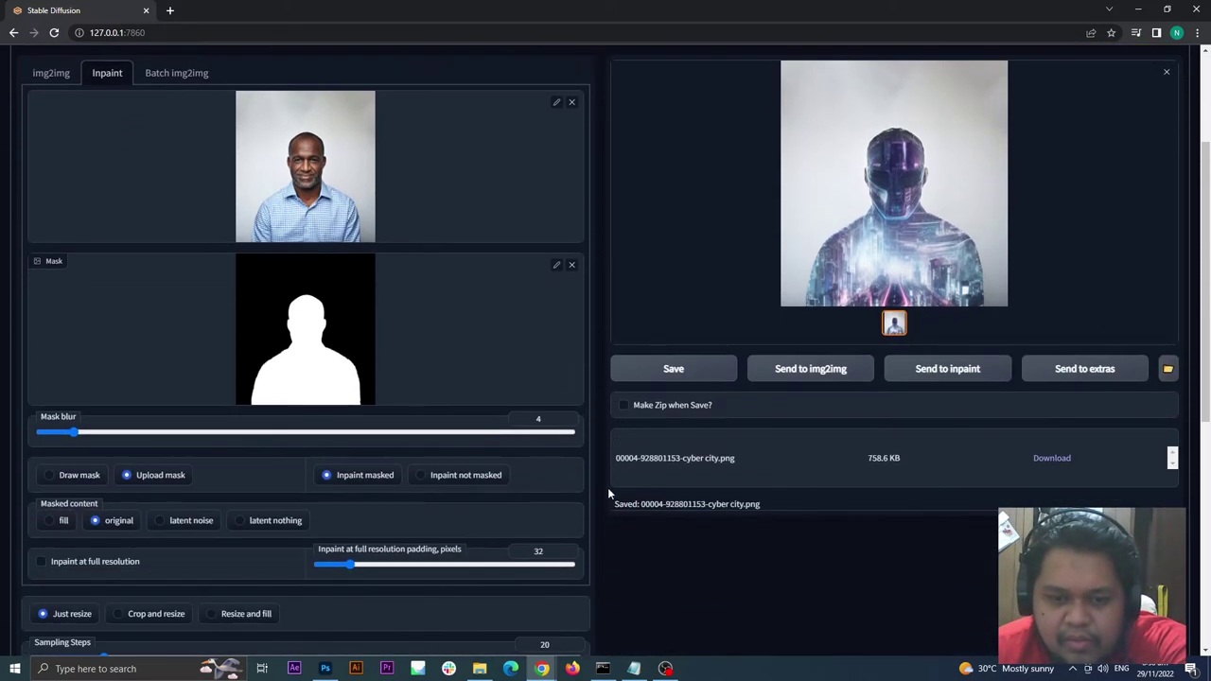
pyautogui.scroll(-1, 608, 488)
pyautogui.scroll(2, 608, 489)
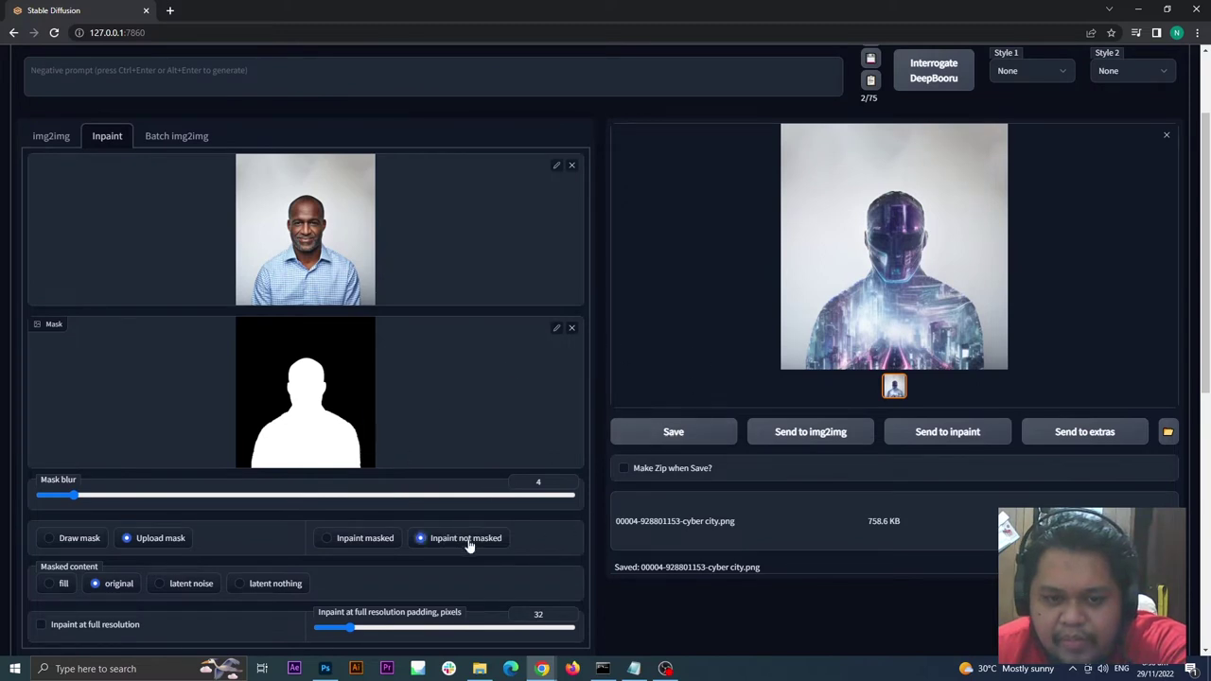
pyautogui.scroll(3, 539, 559)
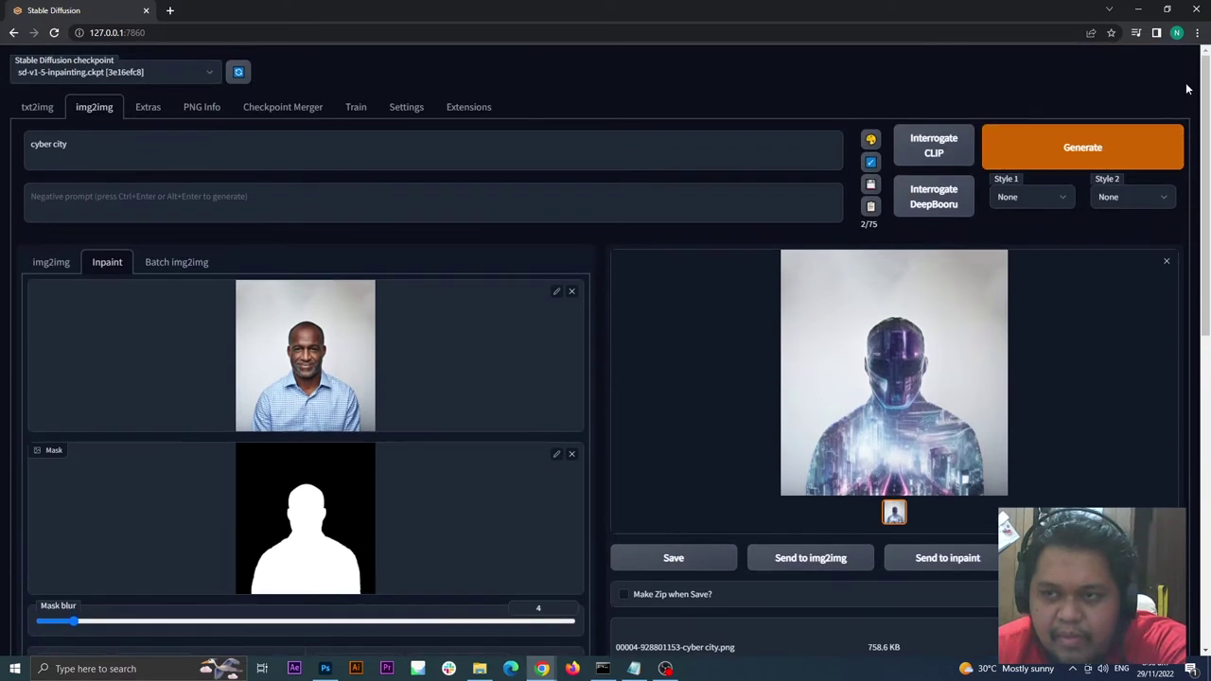
pyautogui.click(1108, 149)
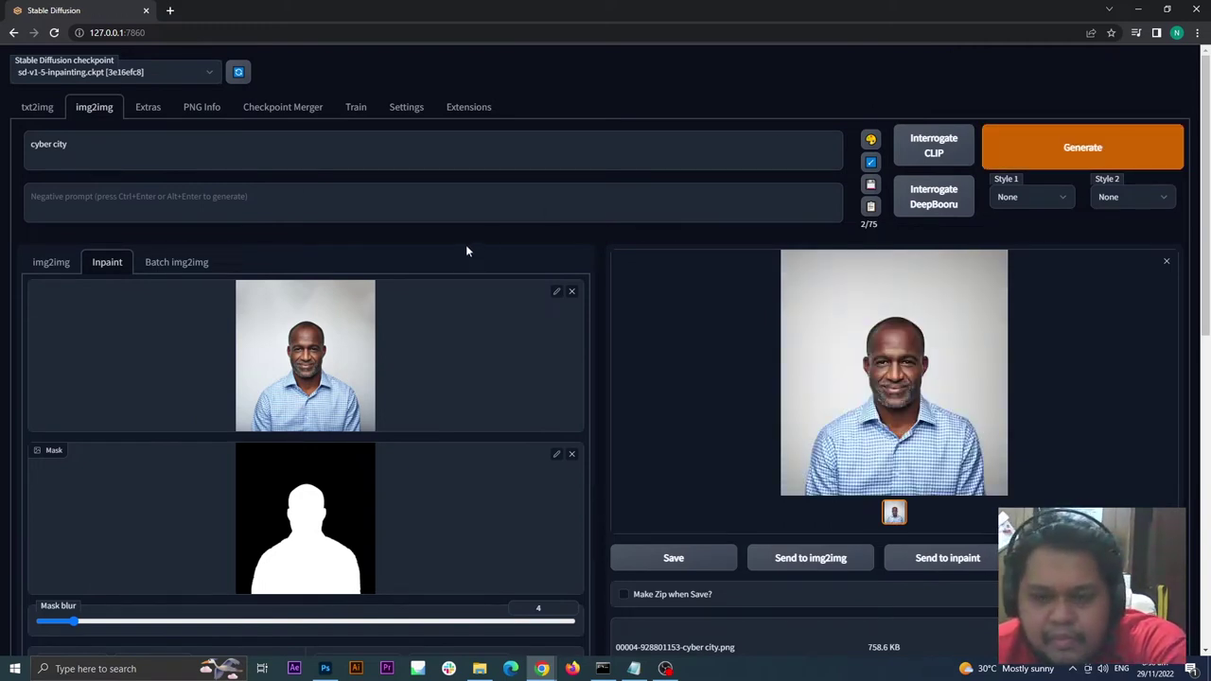
# Set Masked content to fill and regenerate a blurred street background behind the man
pyautogui.scroll(-2, 465, 250)
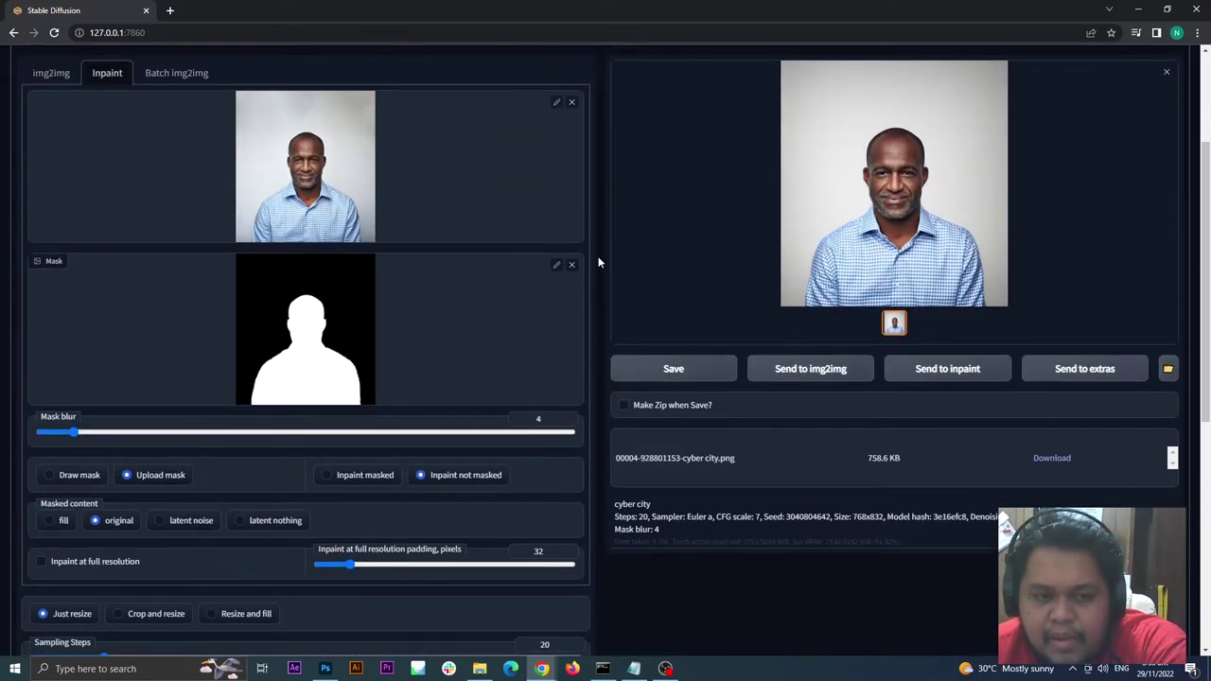
pyautogui.scroll(1, 598, 262)
pyautogui.scroll(-1, 598, 262)
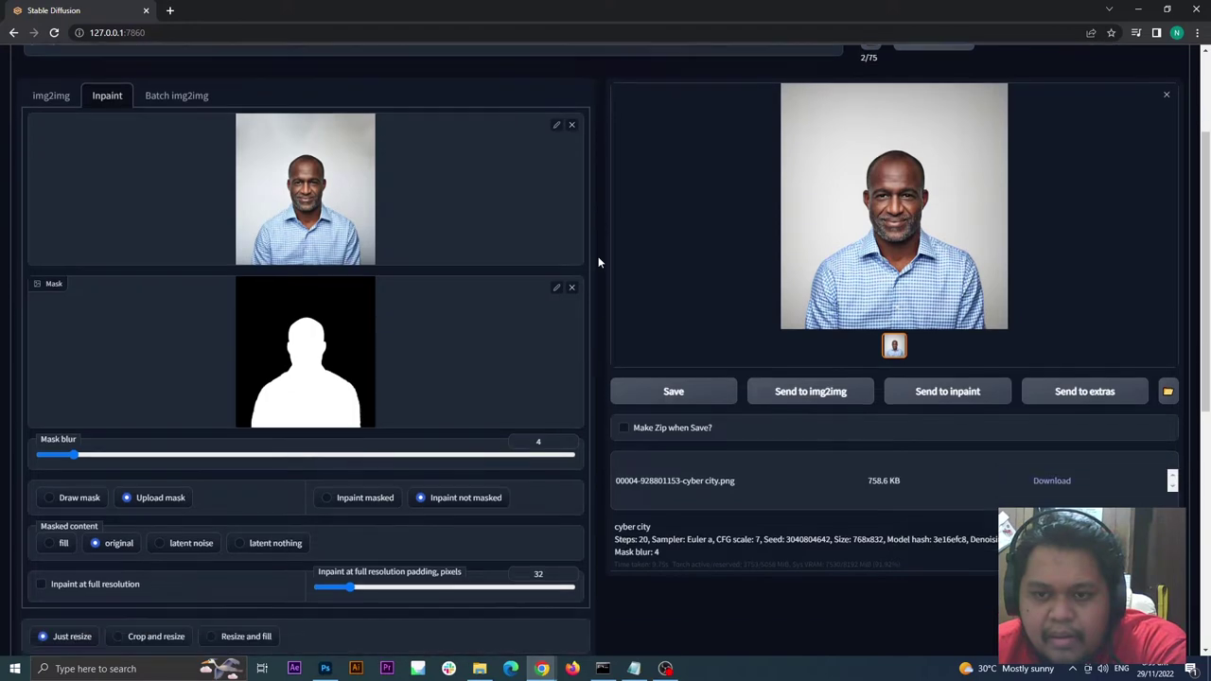
pyautogui.scroll(1, 587, 275)
pyautogui.scroll(-1, 581, 373)
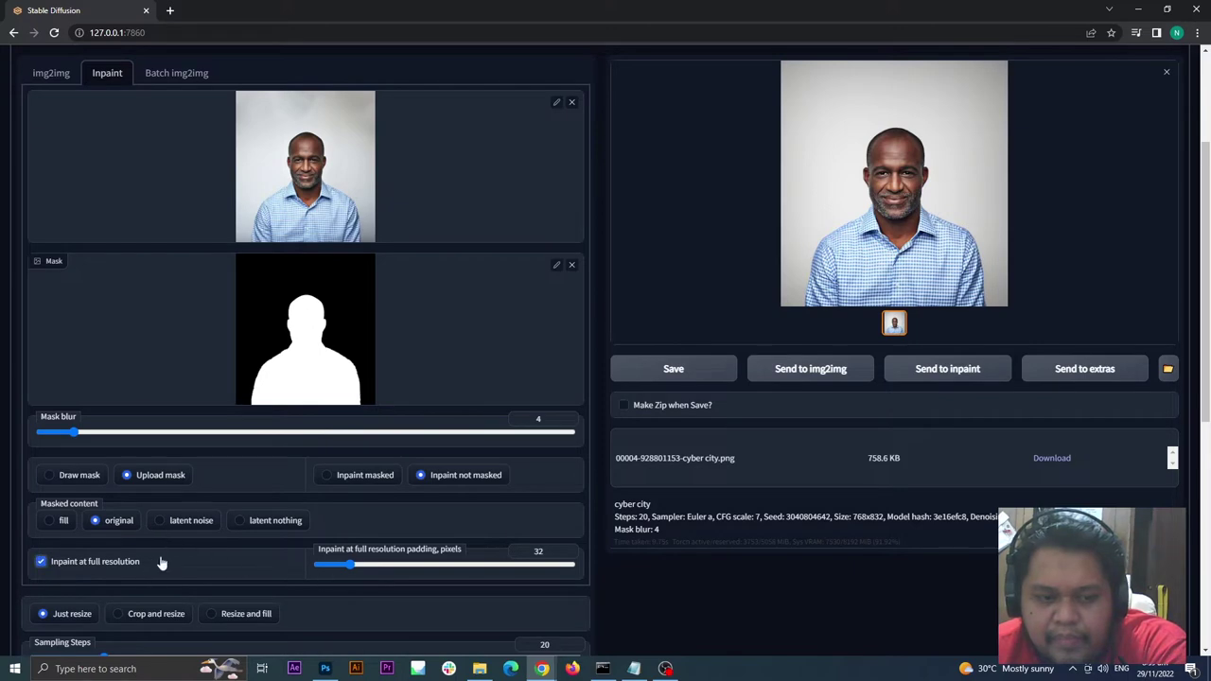
pyautogui.click(60, 522)
pyautogui.scroll(3, 980, 163)
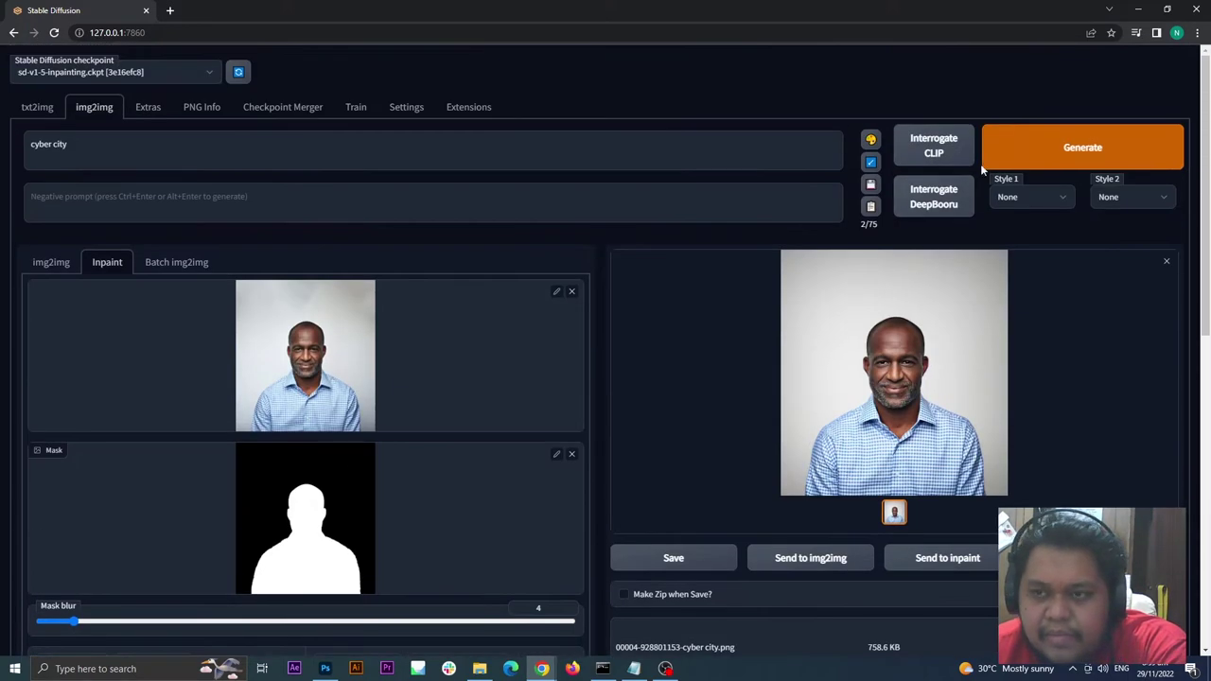
pyautogui.click(988, 156)
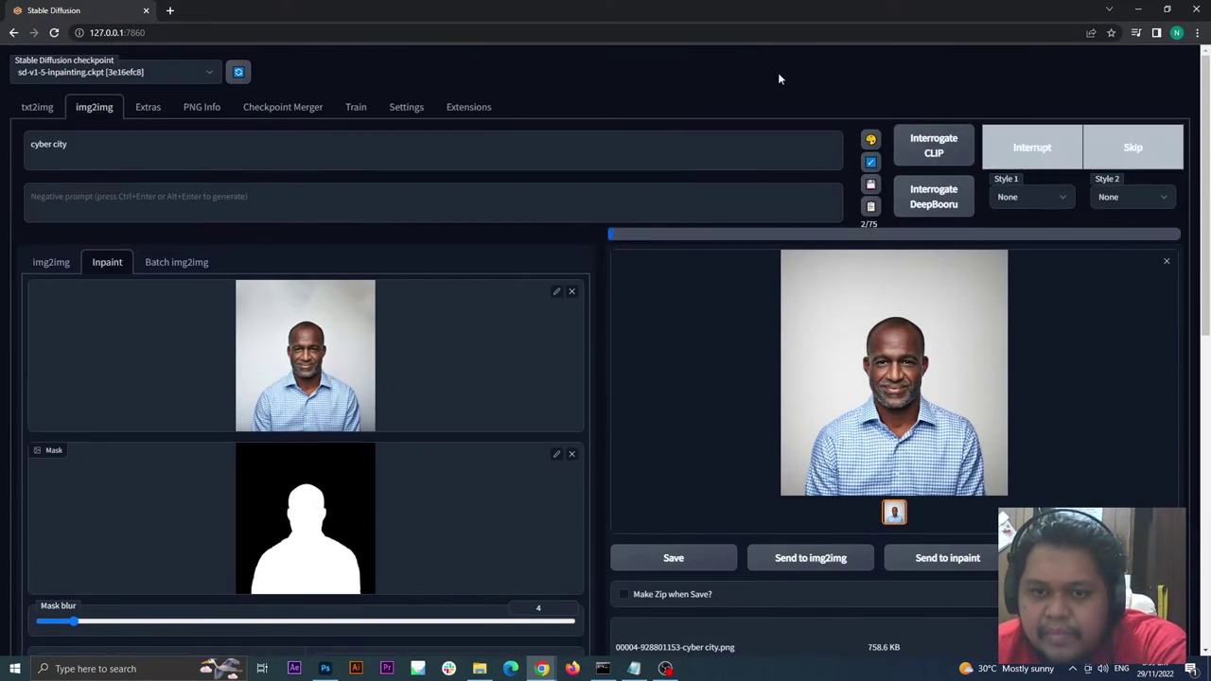
pyautogui.scroll(-2, 697, 229)
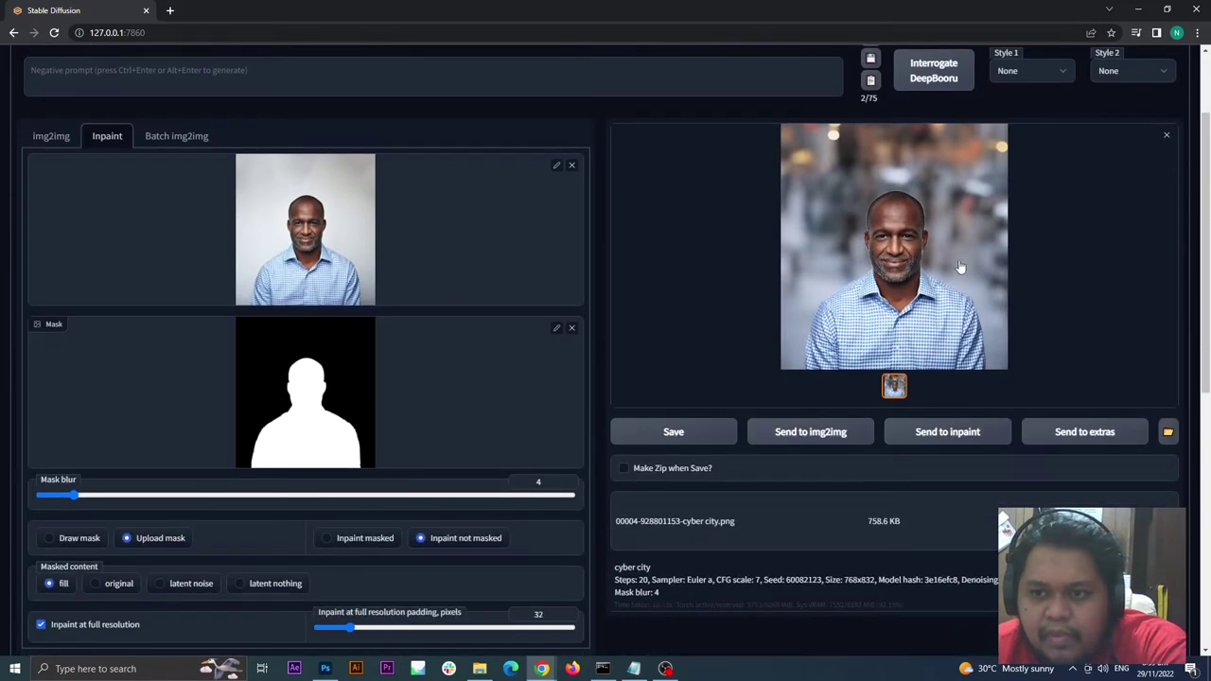
pyautogui.scroll(-1, 977, 231)
pyautogui.scroll(2, 954, 164)
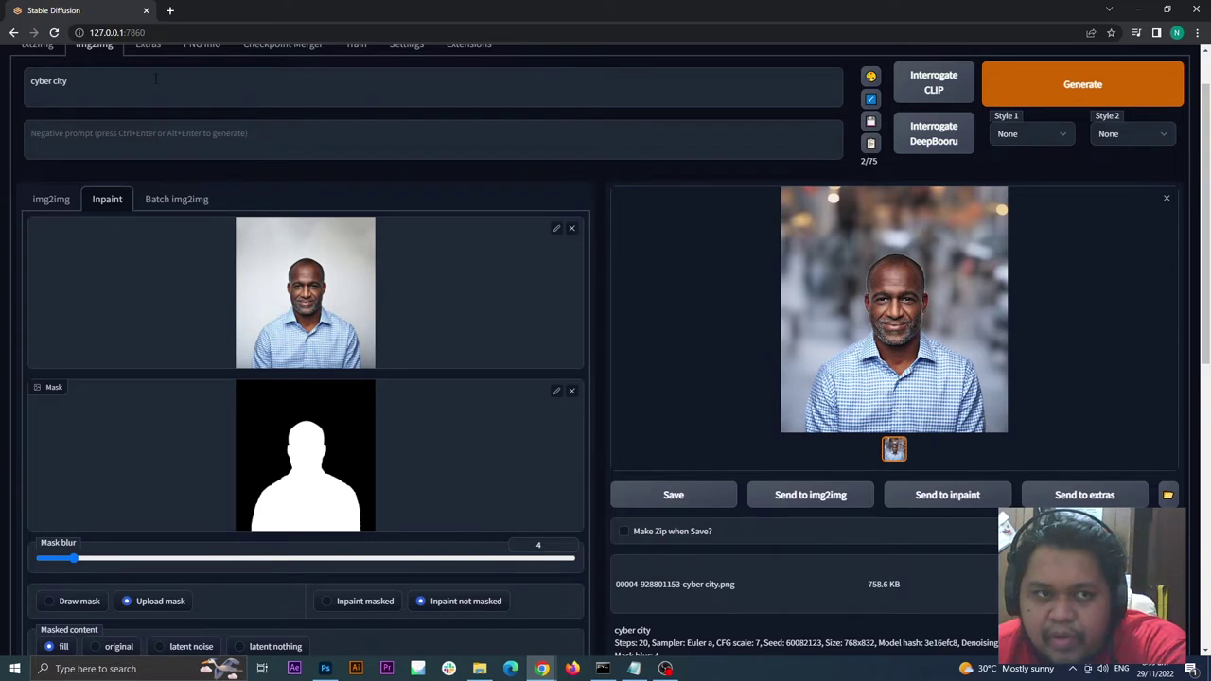
pyautogui.scroll(1, 155, 79)
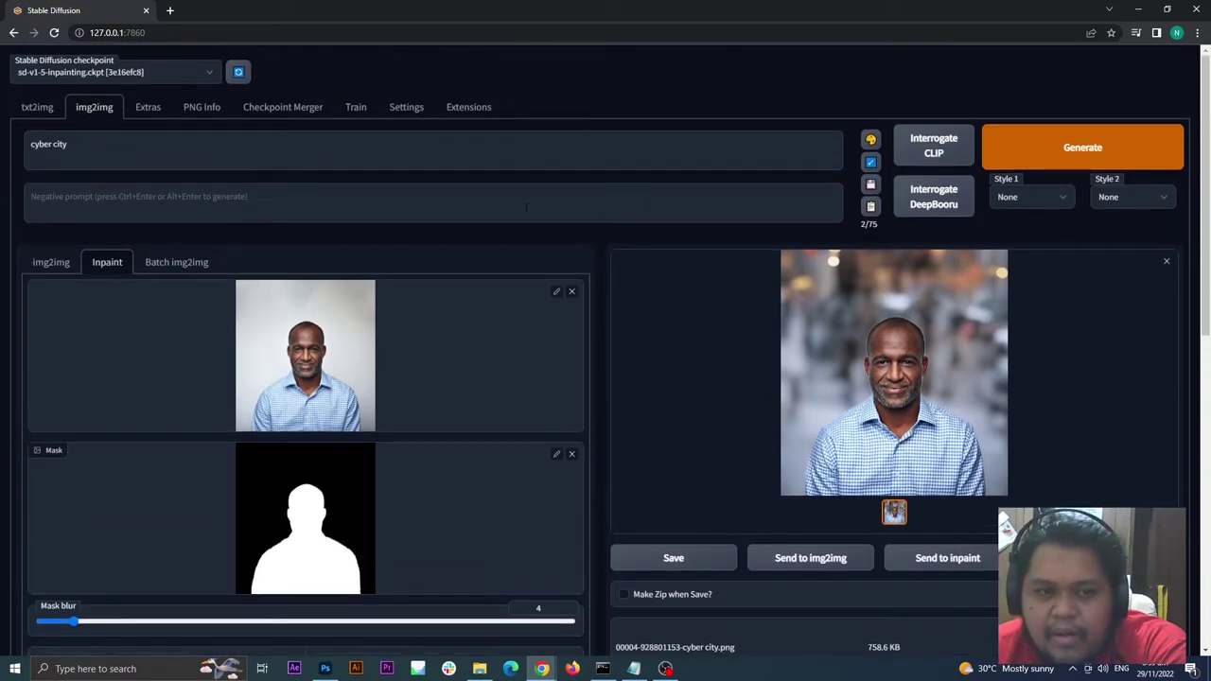
pyautogui.scroll(-5, 586, 237)
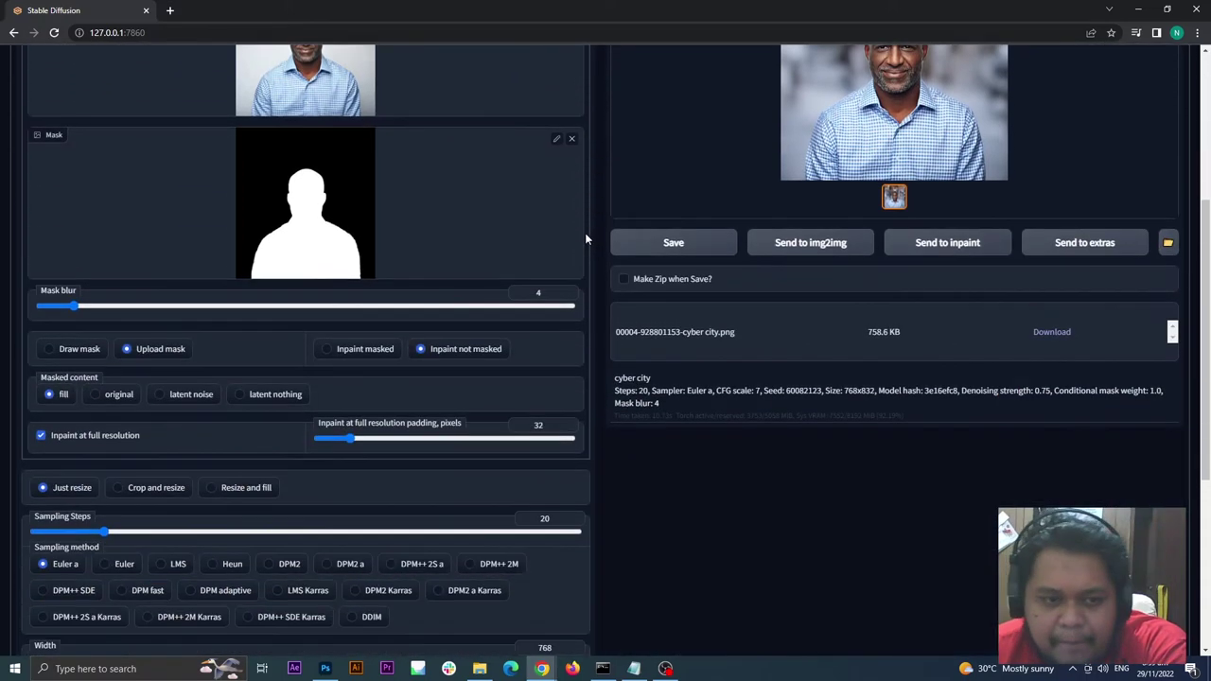
pyautogui.scroll(-2, 585, 233)
pyautogui.scroll(6, 584, 233)
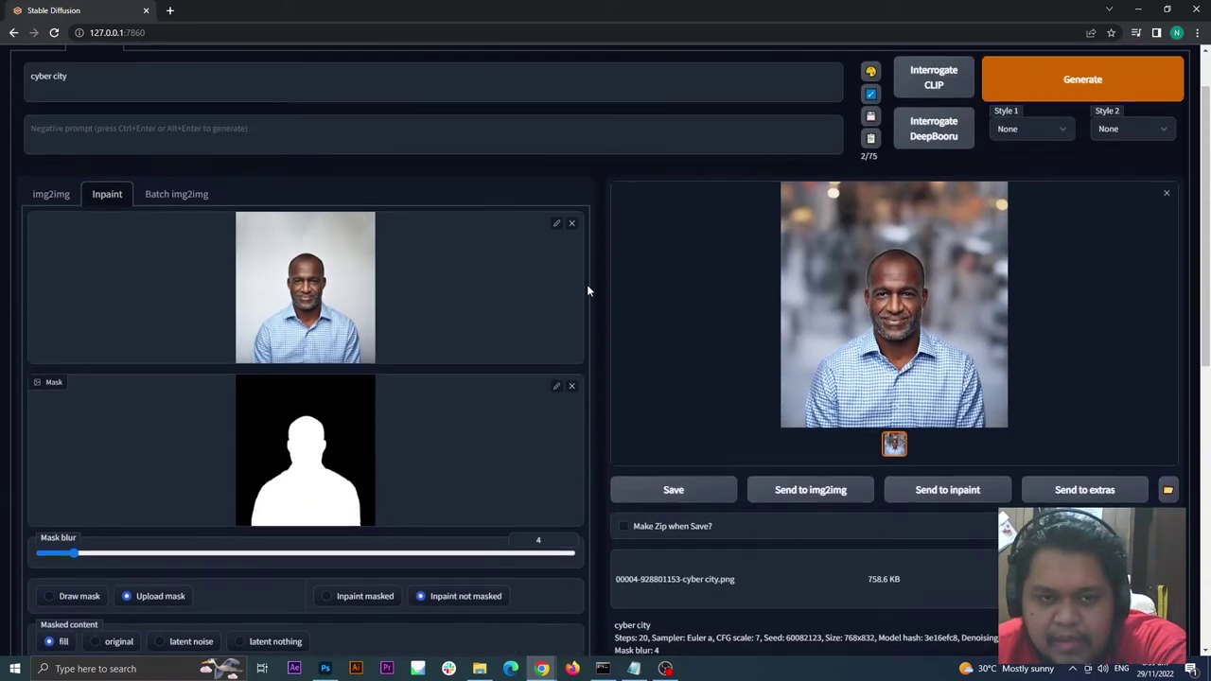
# Replace the 'cyber city' prompt with the cyberpunk scifi city prompt copied from Notepad
pyautogui.scroll(1, 594, 396)
pyautogui.click(634, 668)
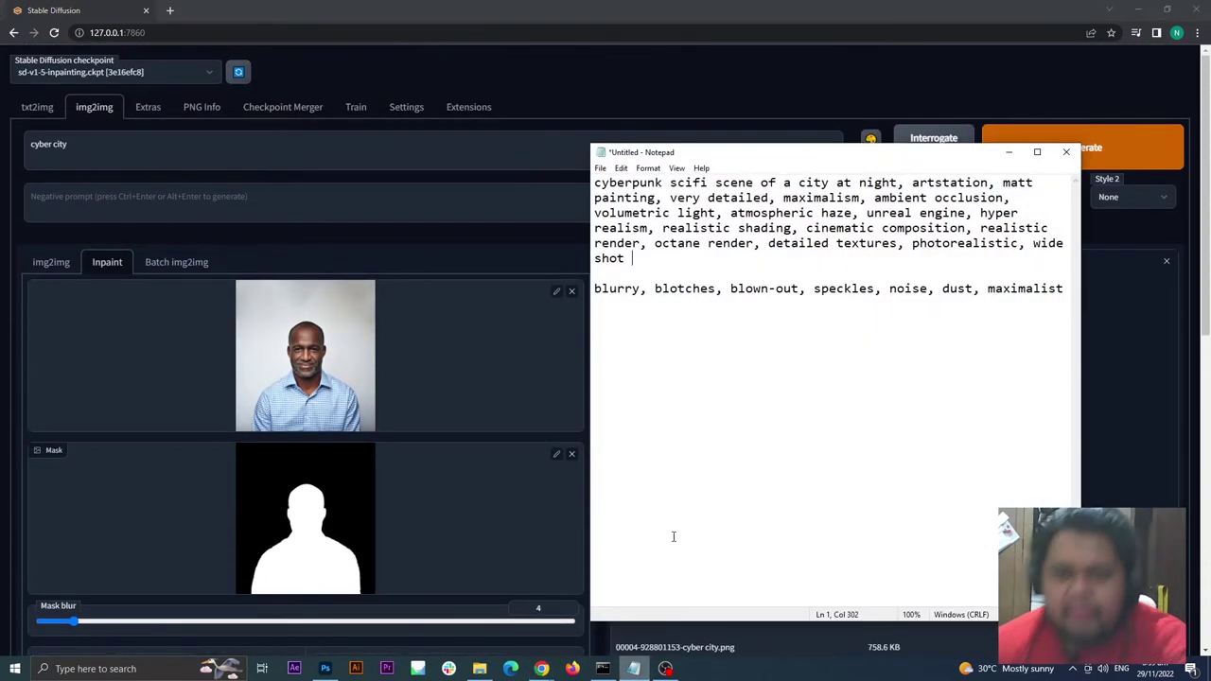
pyautogui.moveTo(638, 257); pyautogui.dragTo(594, 181)
pyautogui.hotkey('ctrl', 'c')
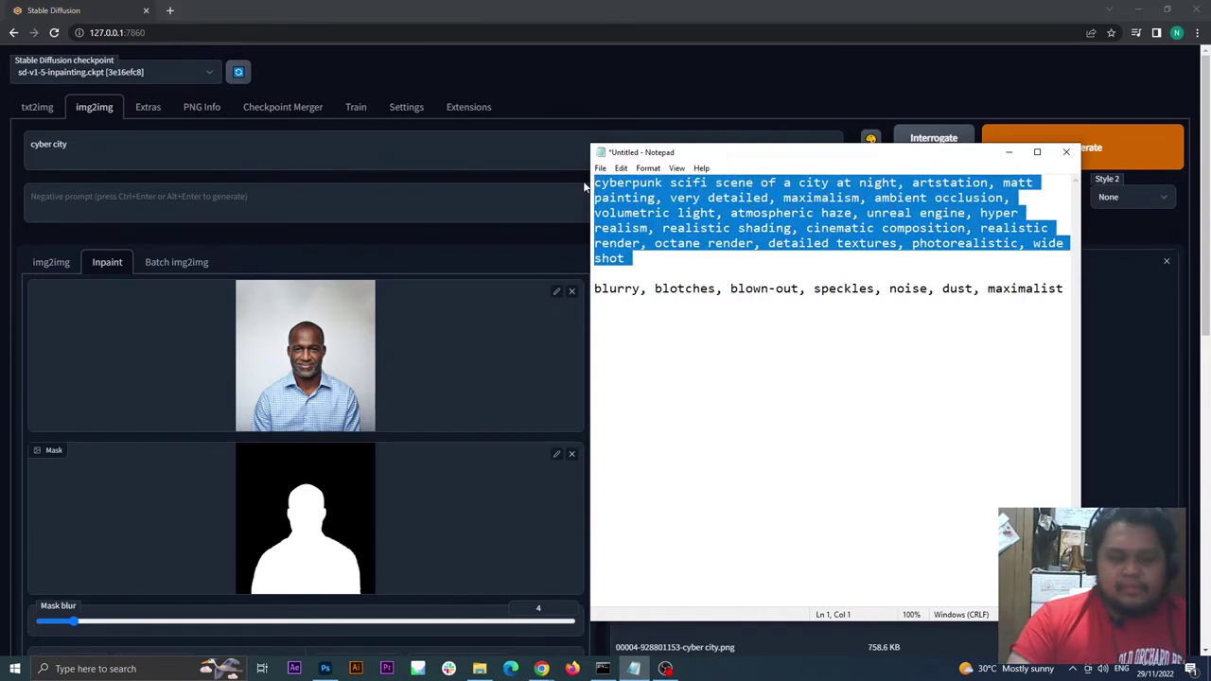
pyautogui.click(480, 6)
pyautogui.hotkey('ctrl', 'a')
pyautogui.hotkey('ctrl', 'v')
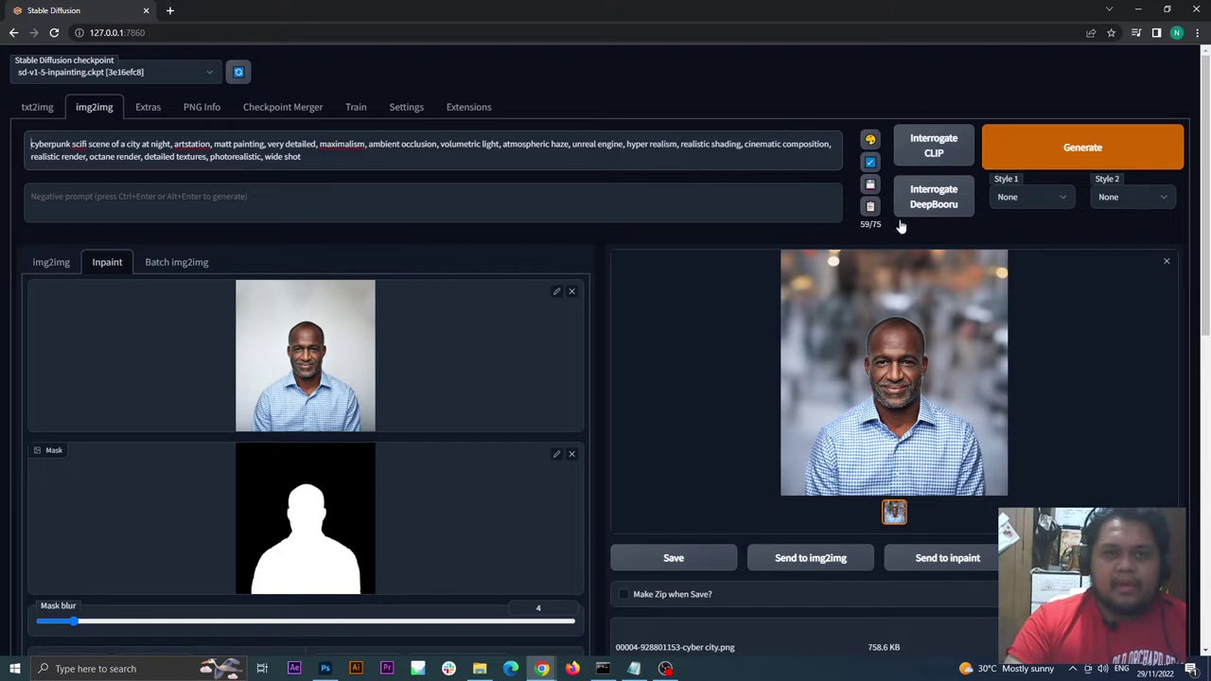
# Generate two cyberpunk city background variations behind the man
pyautogui.click(1059, 159)
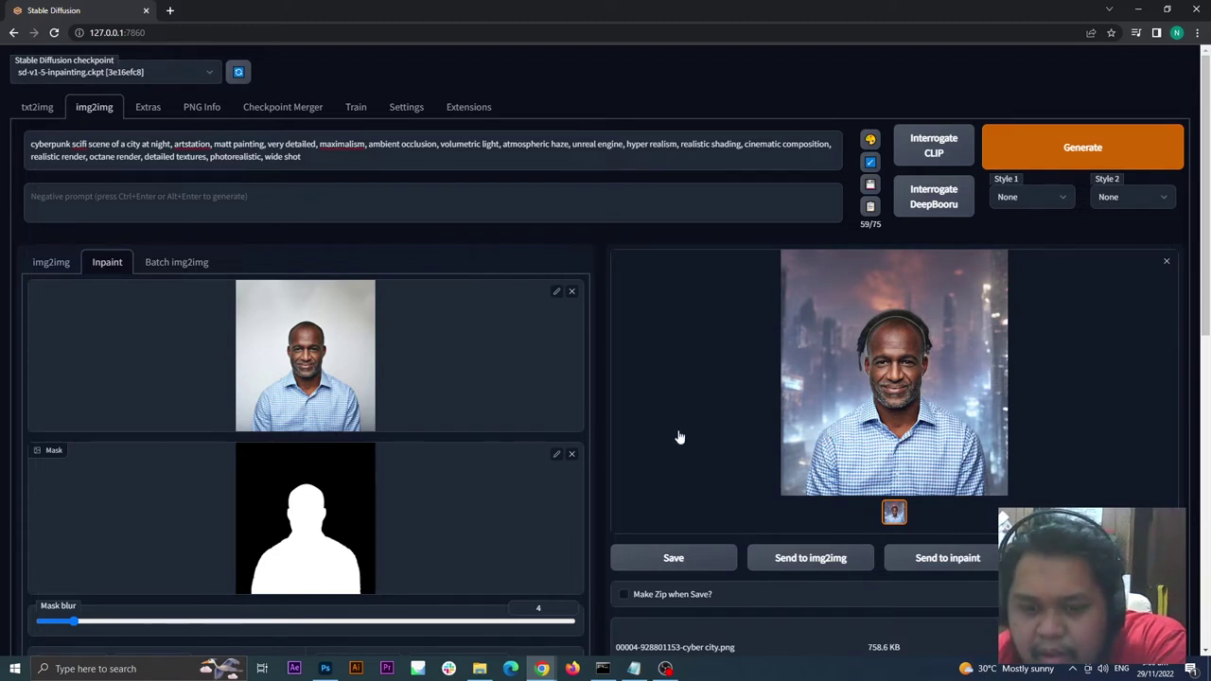
pyautogui.click(1041, 144)
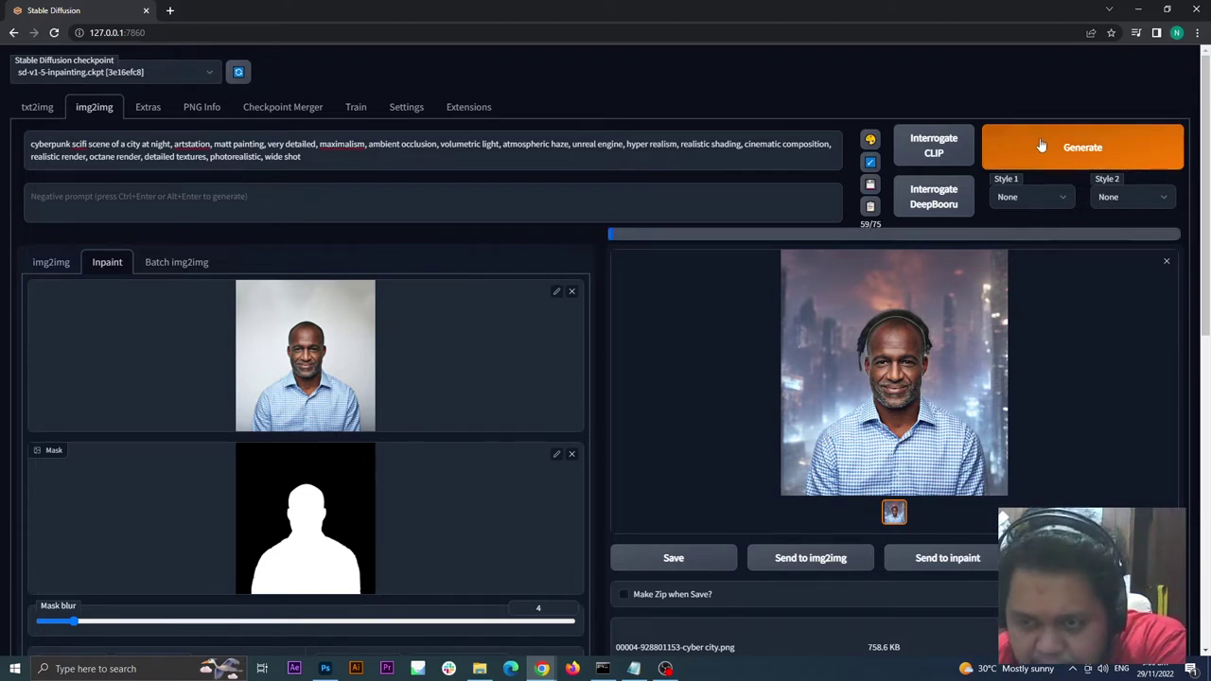
pyautogui.scroll(-5, 587, 292)
pyautogui.scroll(4, 663, 417)
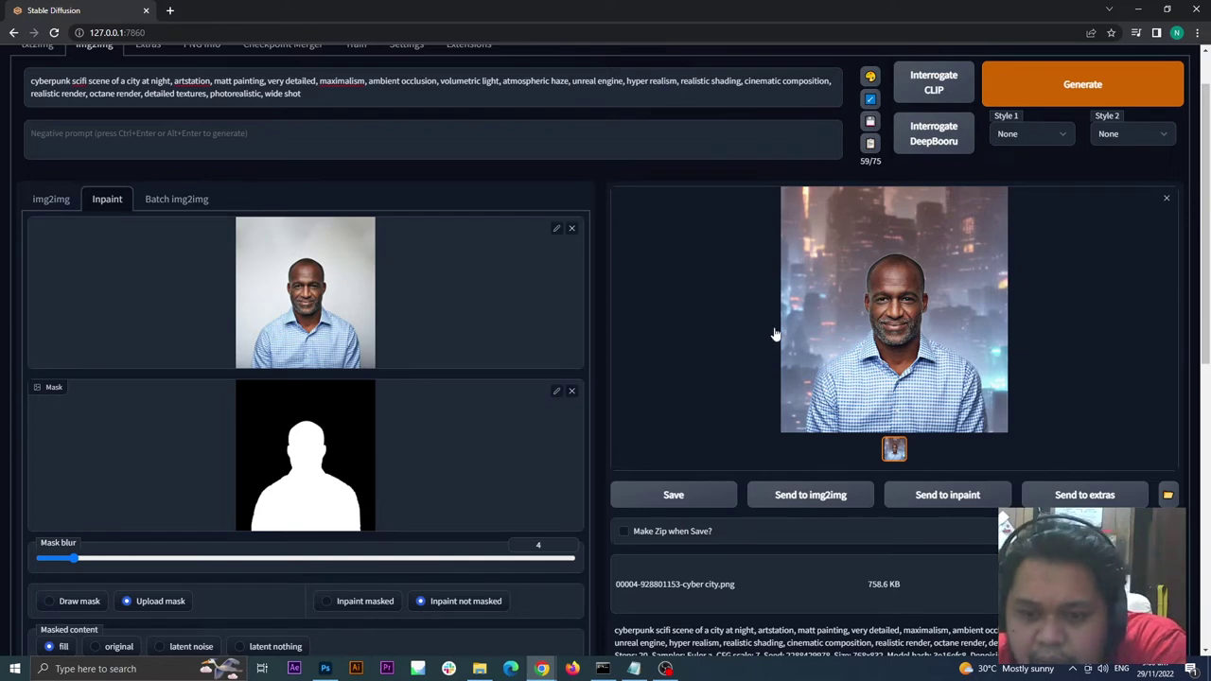
pyautogui.scroll(-7, 634, 579)
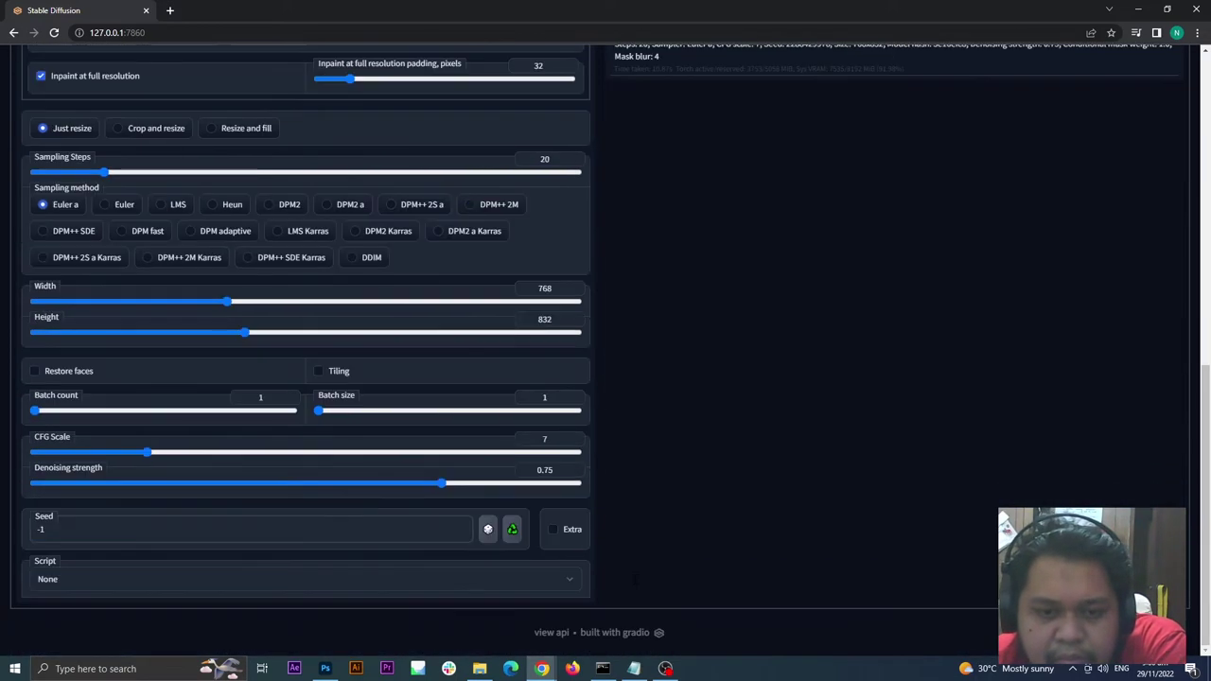
# Raise CFG Scale from 7 to 20.5 for a brighter neon city
pyautogui.scroll(2, 634, 585)
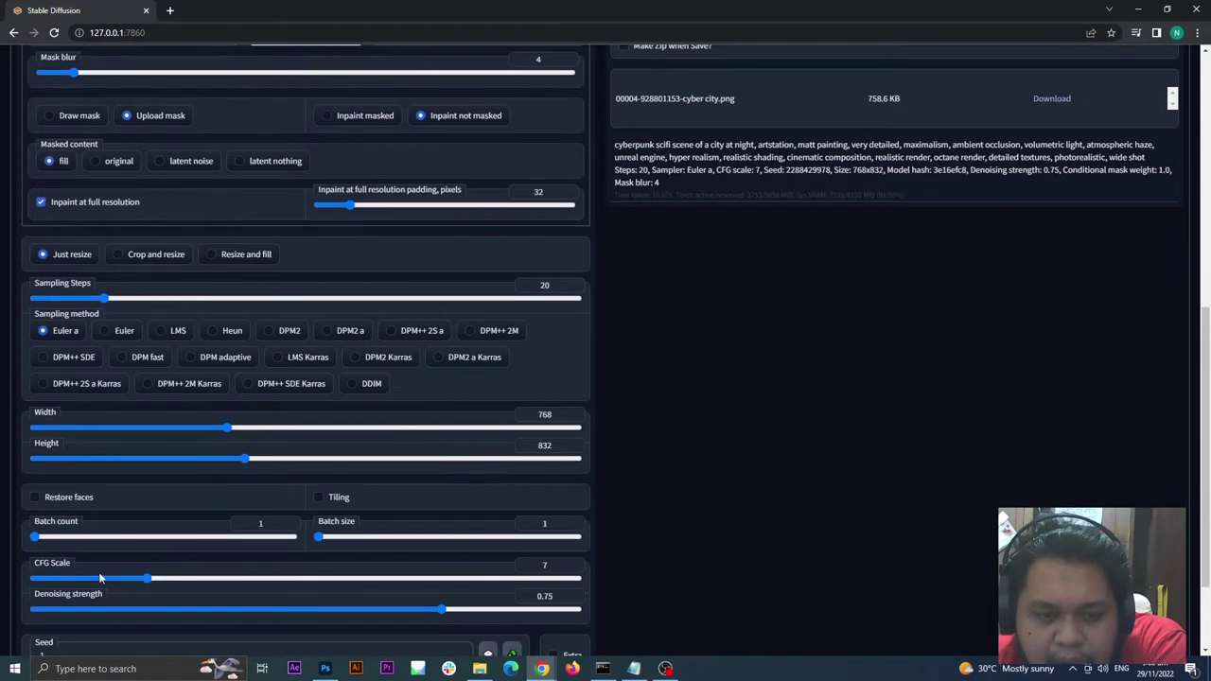
pyautogui.moveTo(146, 579); pyautogui.dragTo(401, 598)
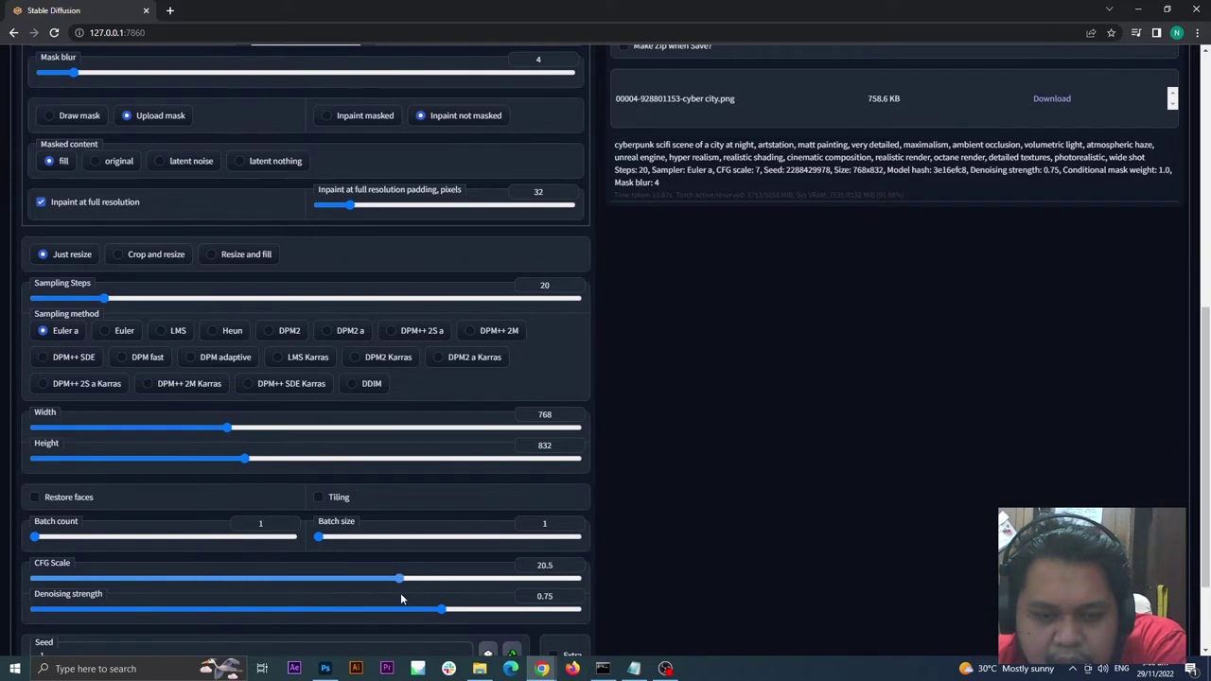
pyautogui.scroll(6, 401, 593)
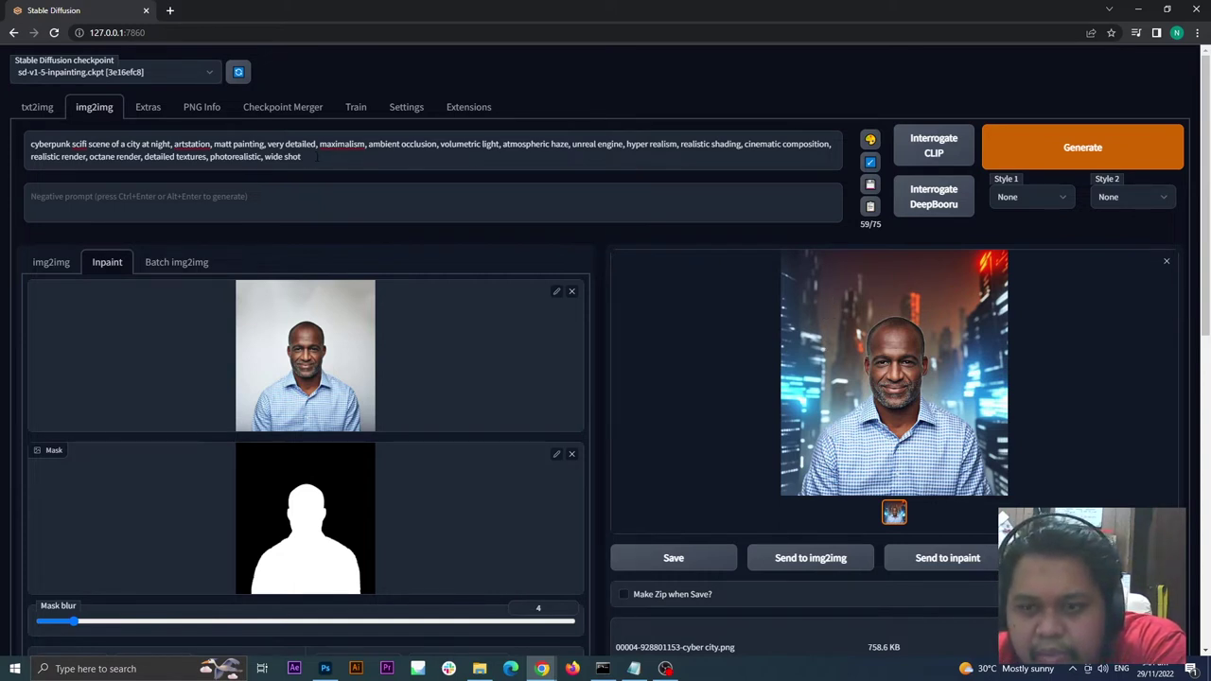
# Paste the Notepad negative-prompt words and trim ', maximalist' from the end
pyautogui.click(635, 668)
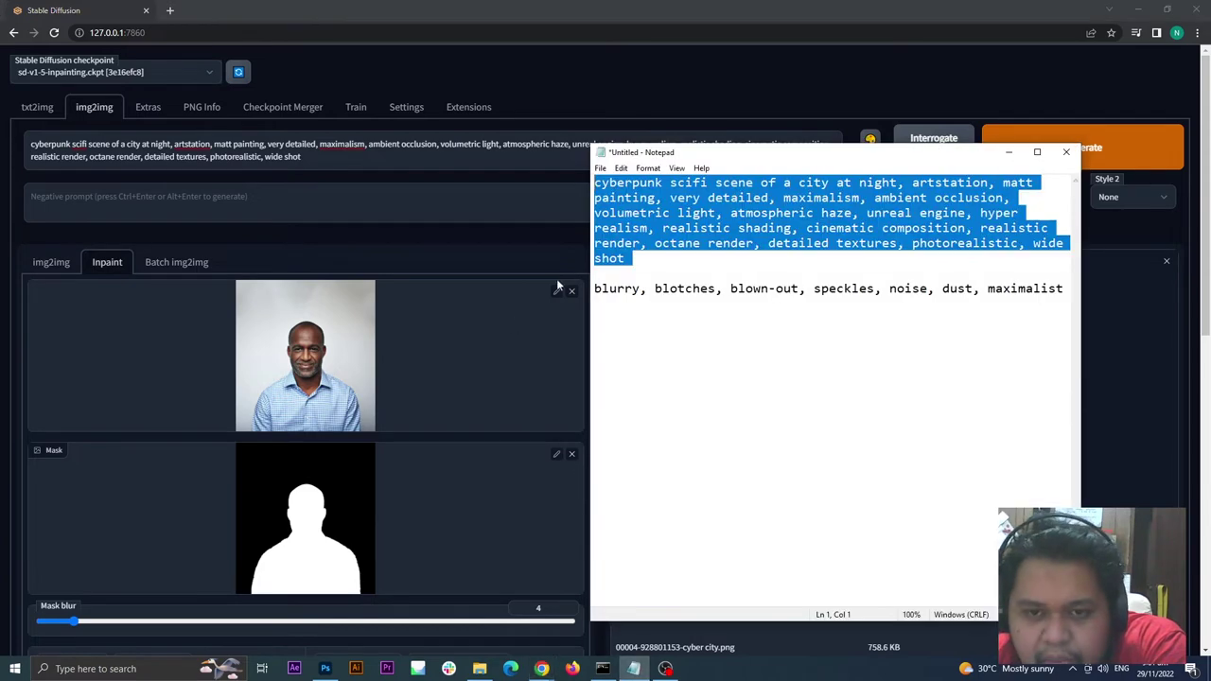
pyautogui.moveTo(1063, 292); pyautogui.dragTo(606, 288)
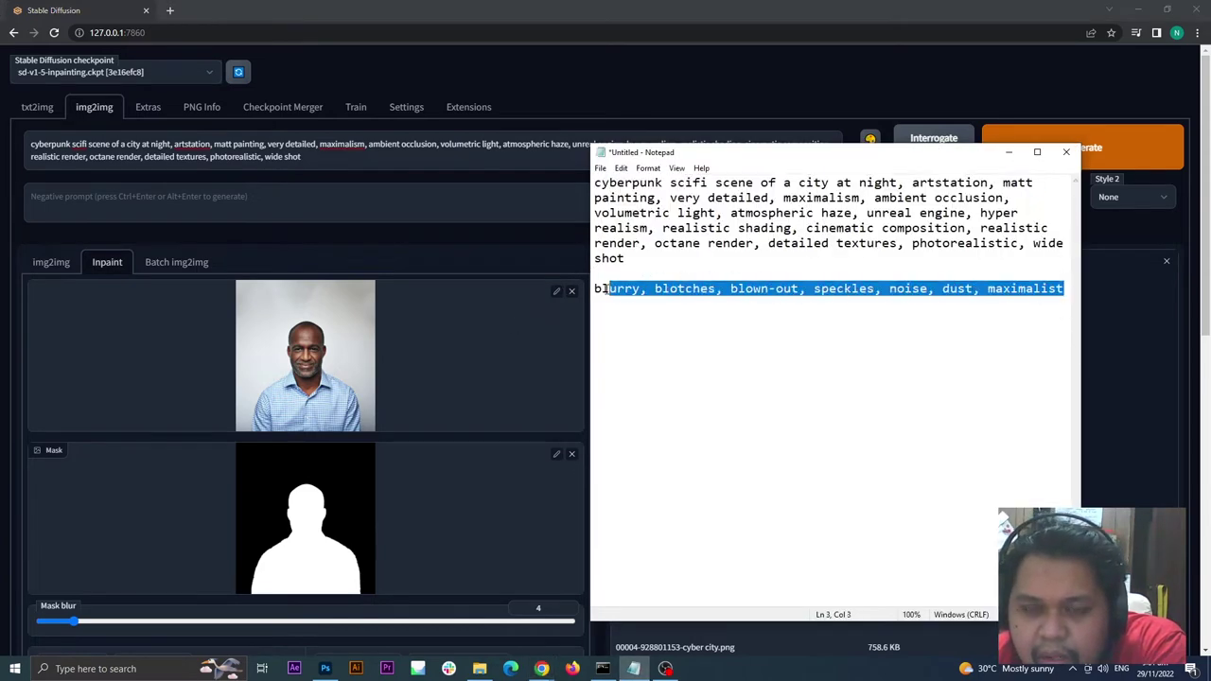
pyautogui.rightClick(594, 289)
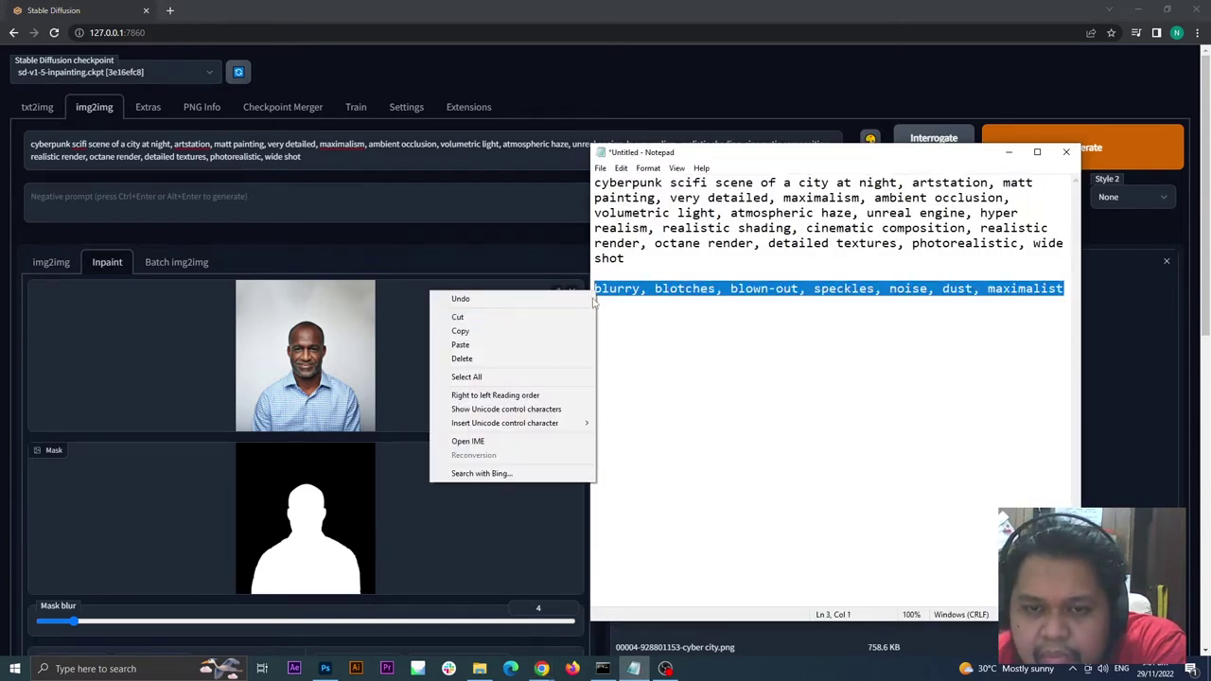
pyautogui.click(530, 331)
pyautogui.click(612, 7)
pyautogui.rightClick(350, 208)
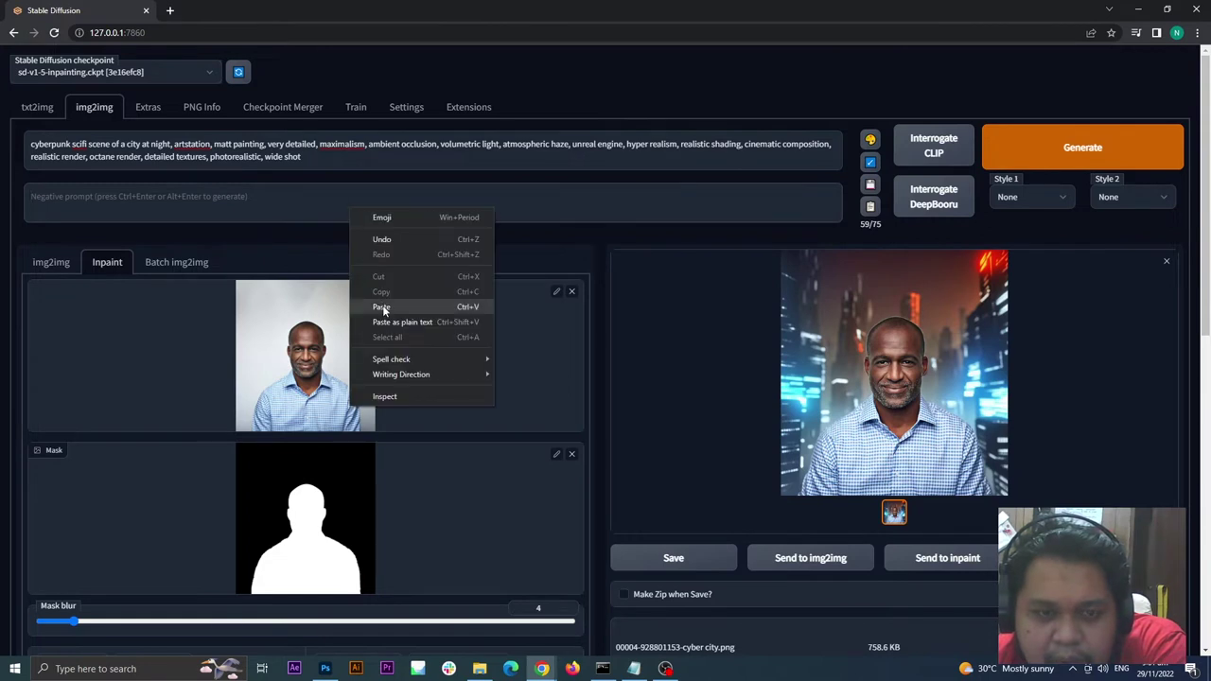
pyautogui.click(378, 307)
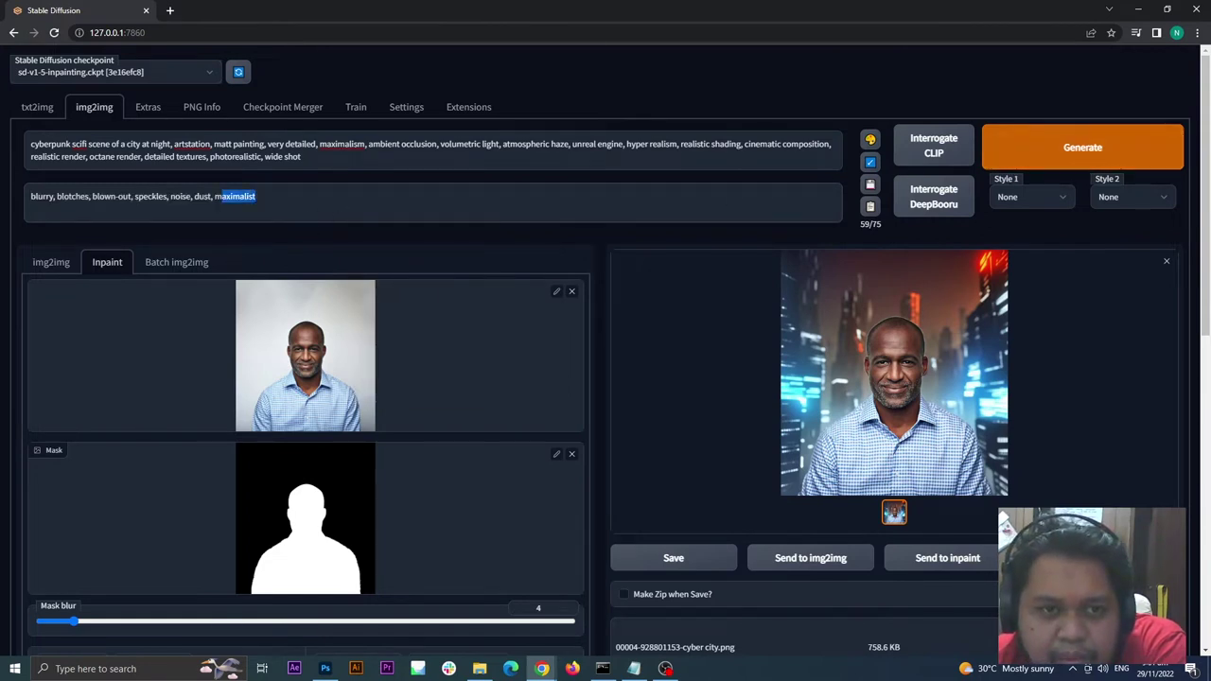
pyautogui.press('BackSpace')
pyautogui.press('BackSpace')
pyautogui.press('BackSpace')
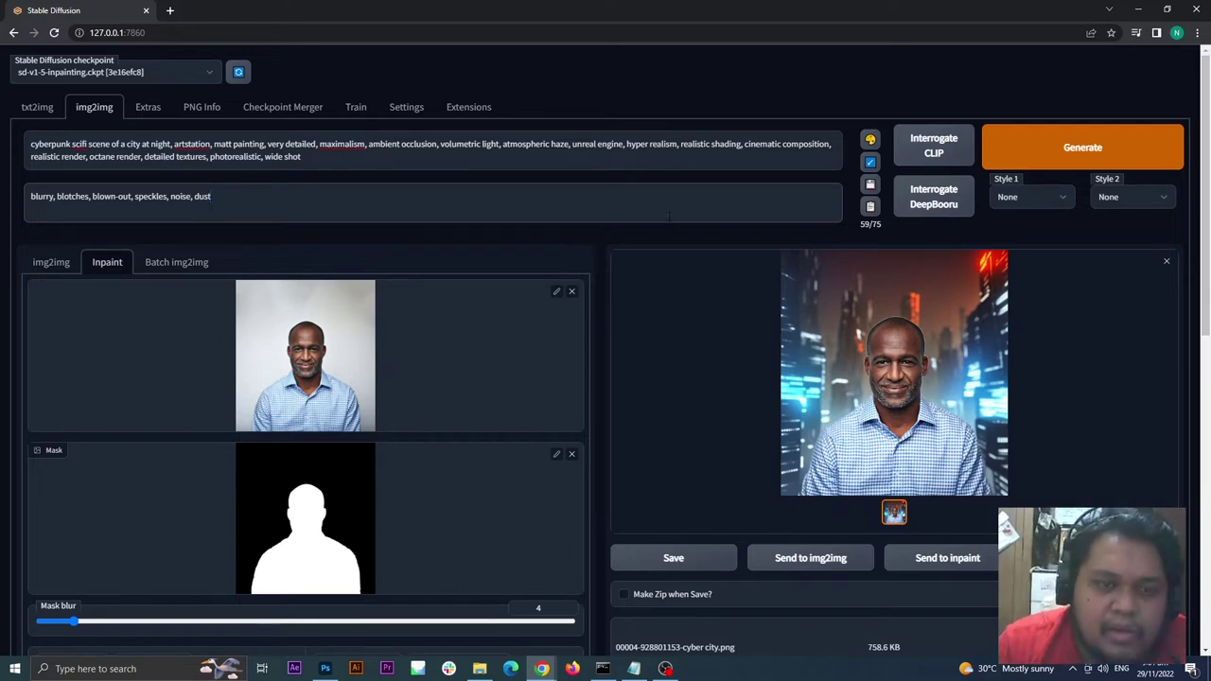
# Generate three more inpainted city background variations
pyautogui.click(1056, 153)
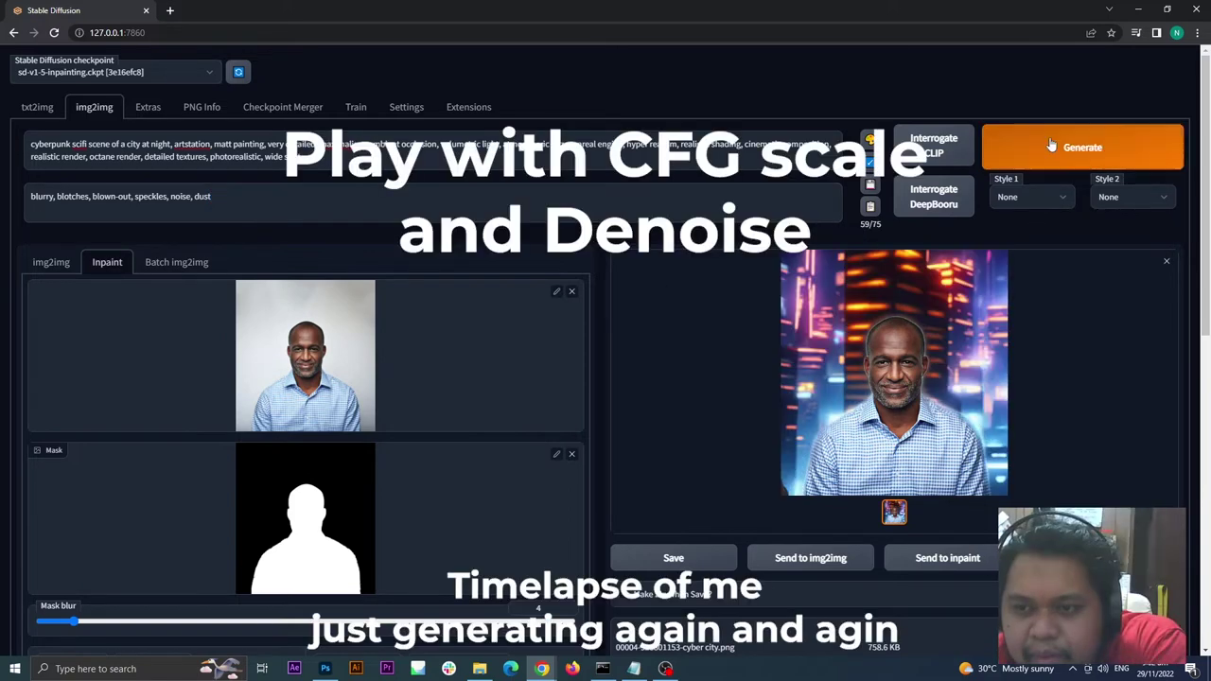
pyautogui.click(1050, 144)
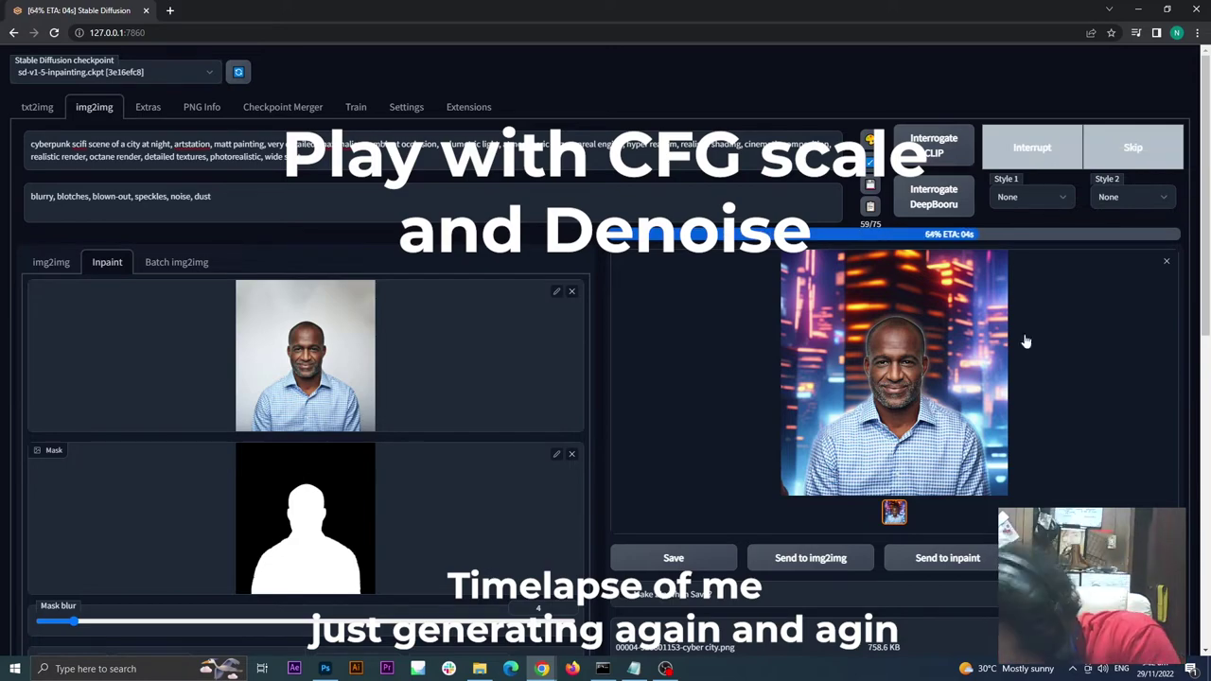
pyautogui.click(1041, 147)
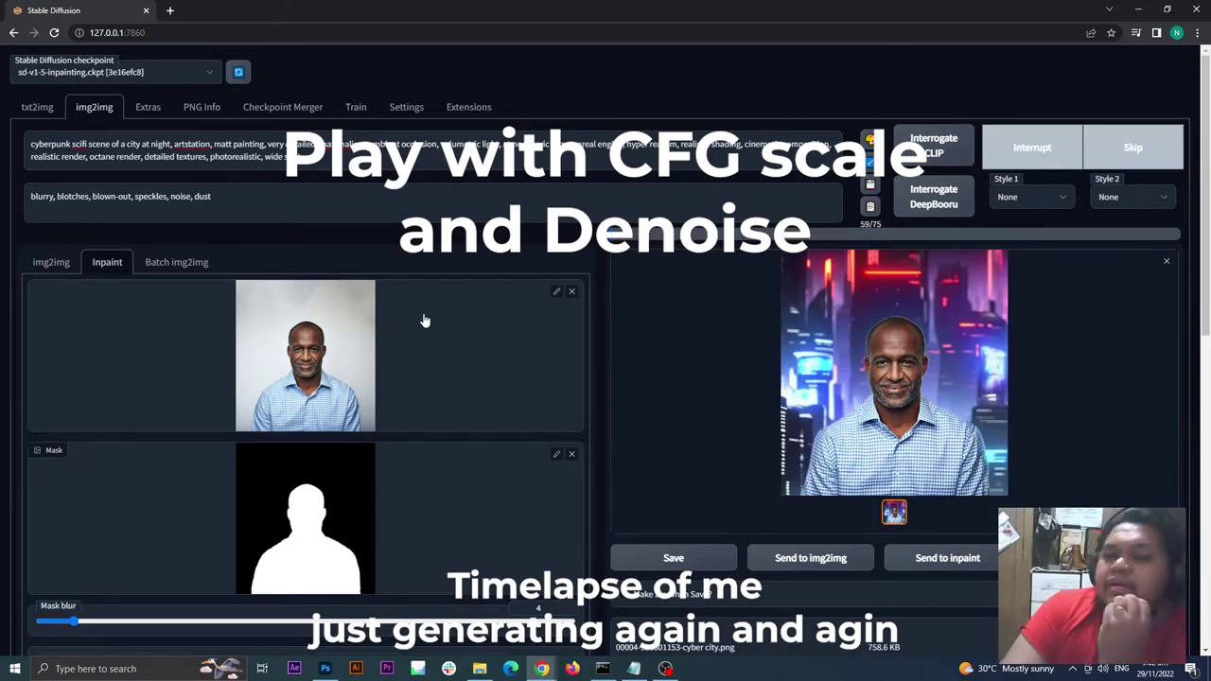
pyautogui.scroll(-5, 422, 319)
pyautogui.scroll(5, 481, 265)
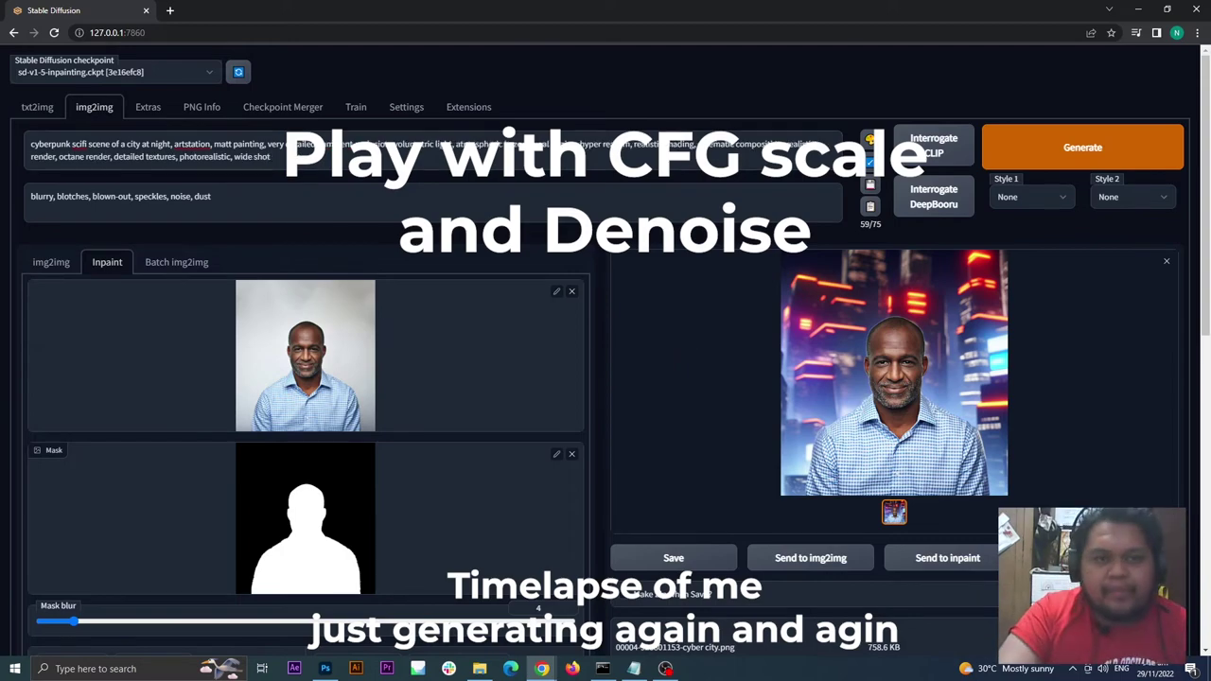
# Add a comma to the end of the negative prompt
pyautogui.click(280, 194)
pyautogui.write(',  maximalism')
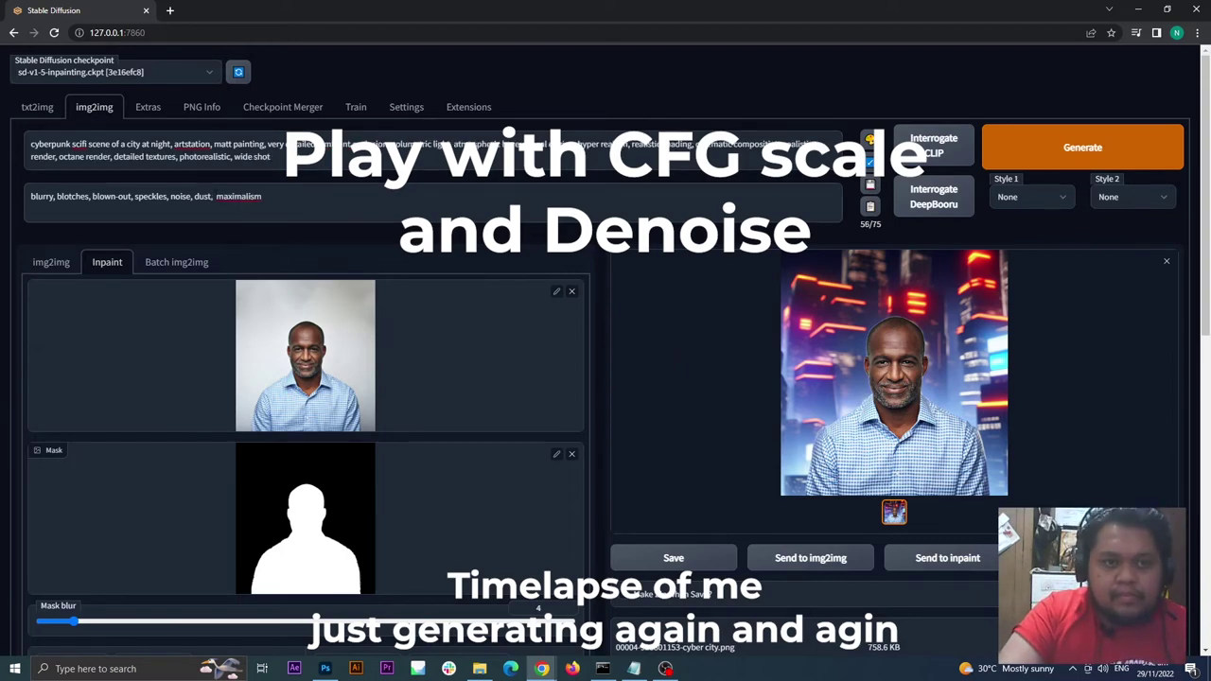
pyautogui.scroll(-6, 390, 296)
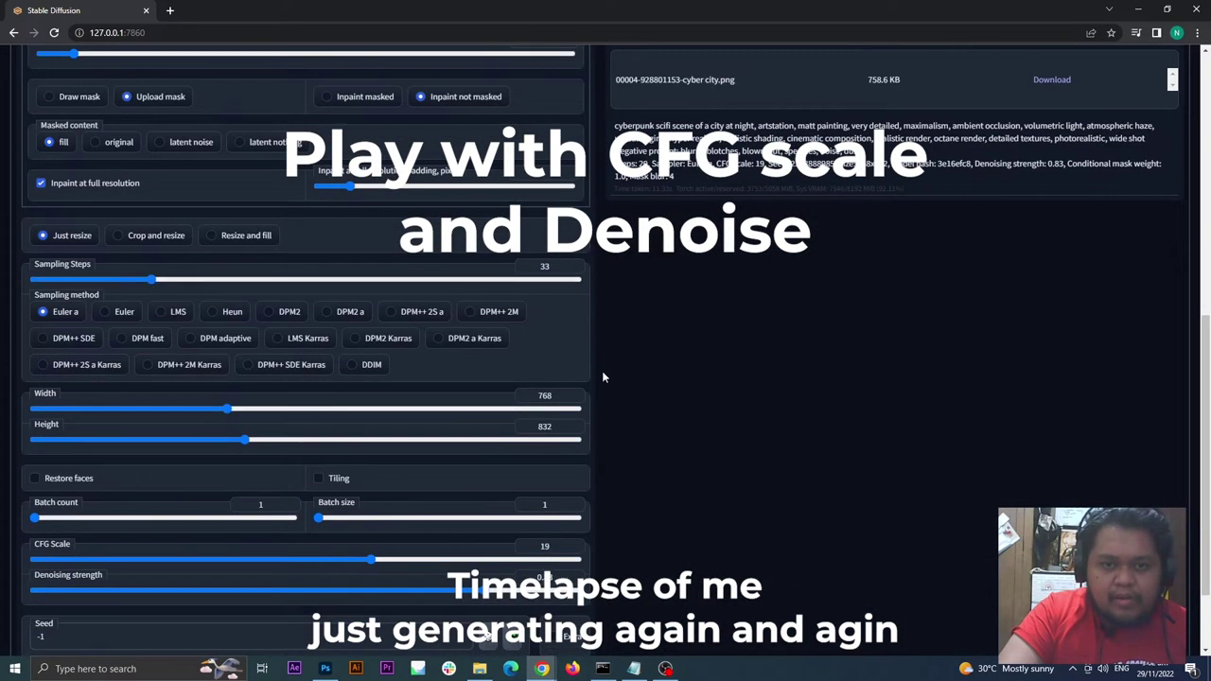
pyautogui.scroll(2, 721, 384)
pyautogui.scroll(6, 721, 384)
# Generate six more neon-city background variations
pyautogui.click(1050, 94)
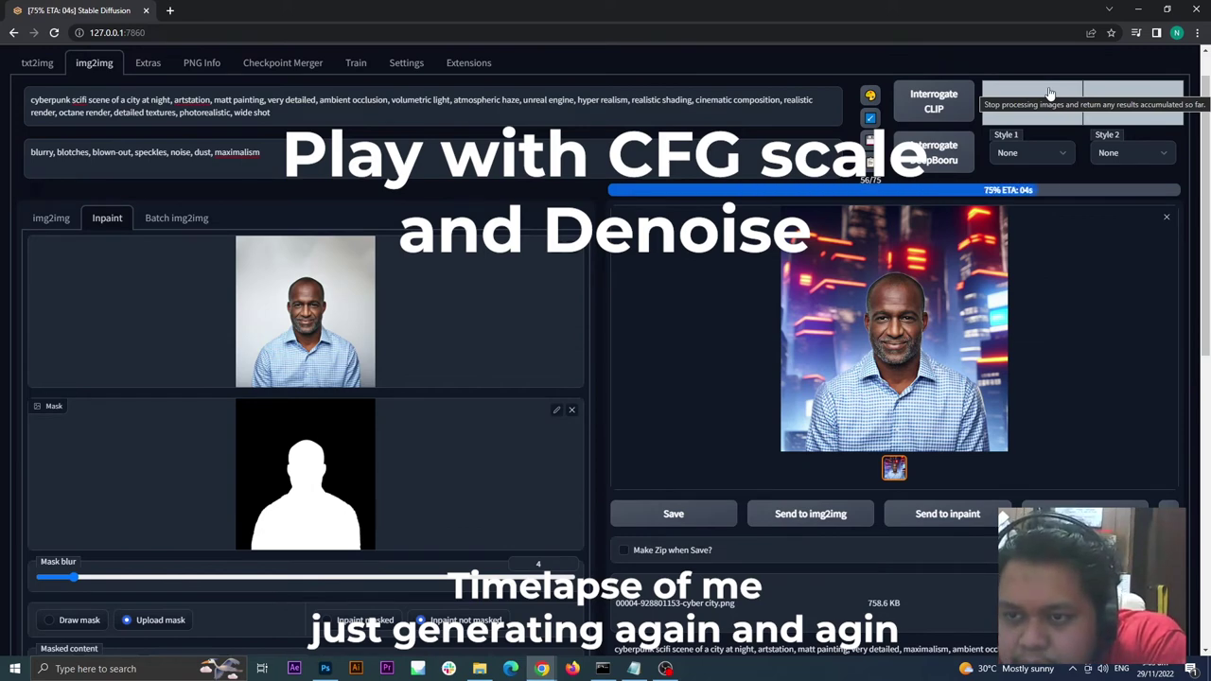
pyautogui.click(1050, 95)
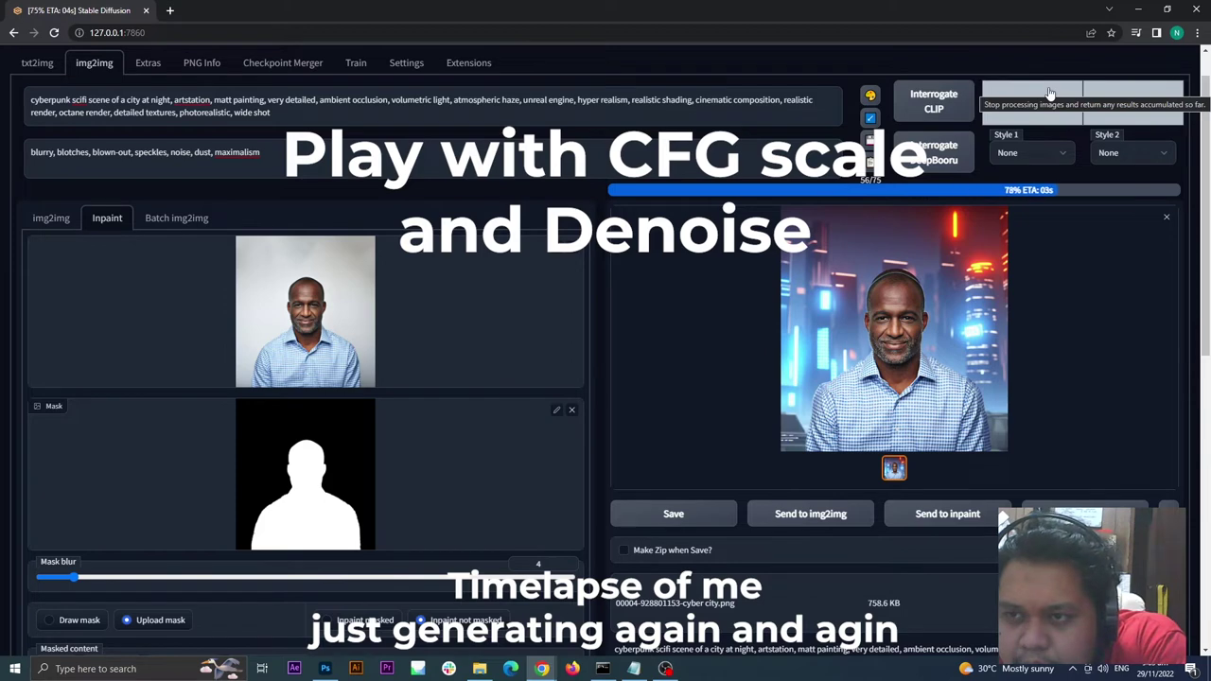
pyautogui.click(1050, 95)
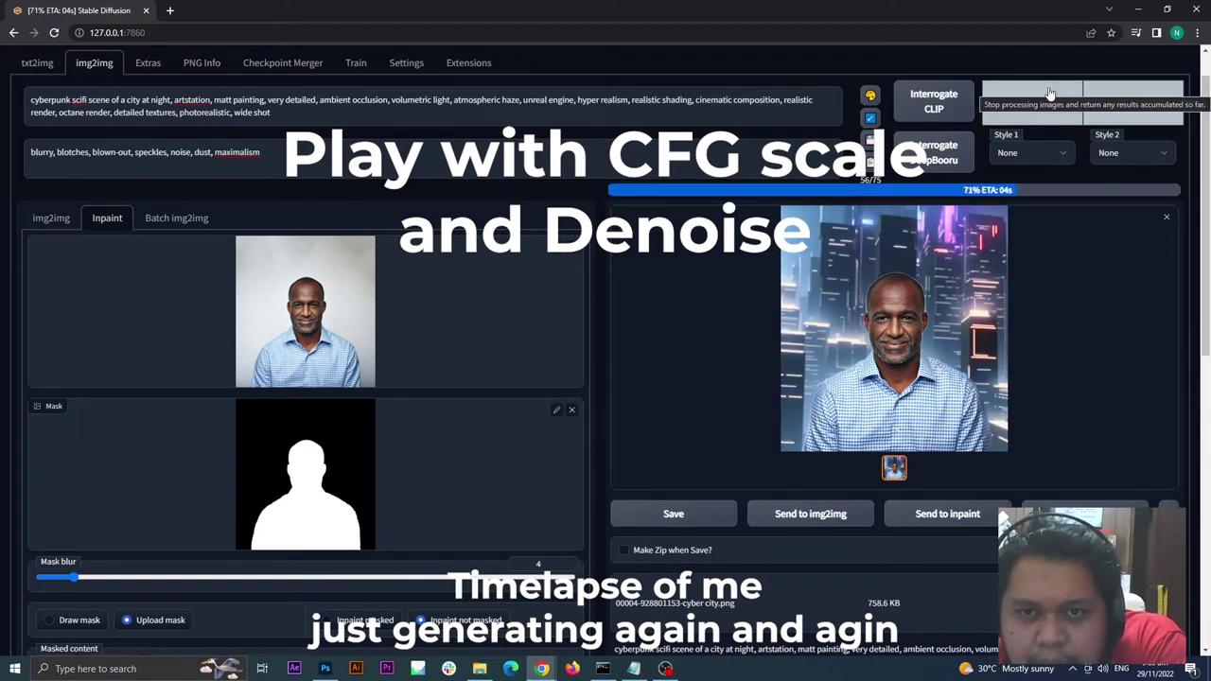
pyautogui.click(1050, 95)
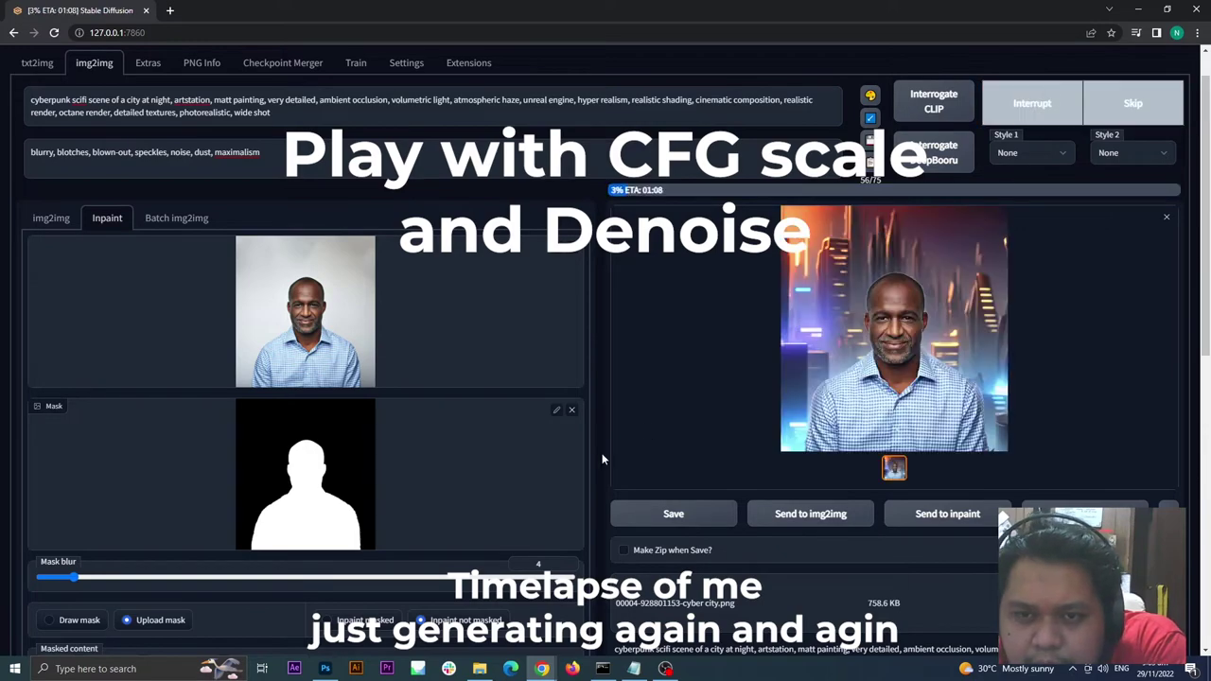
pyautogui.scroll(-2, 605, 457)
pyautogui.scroll(4, 609, 456)
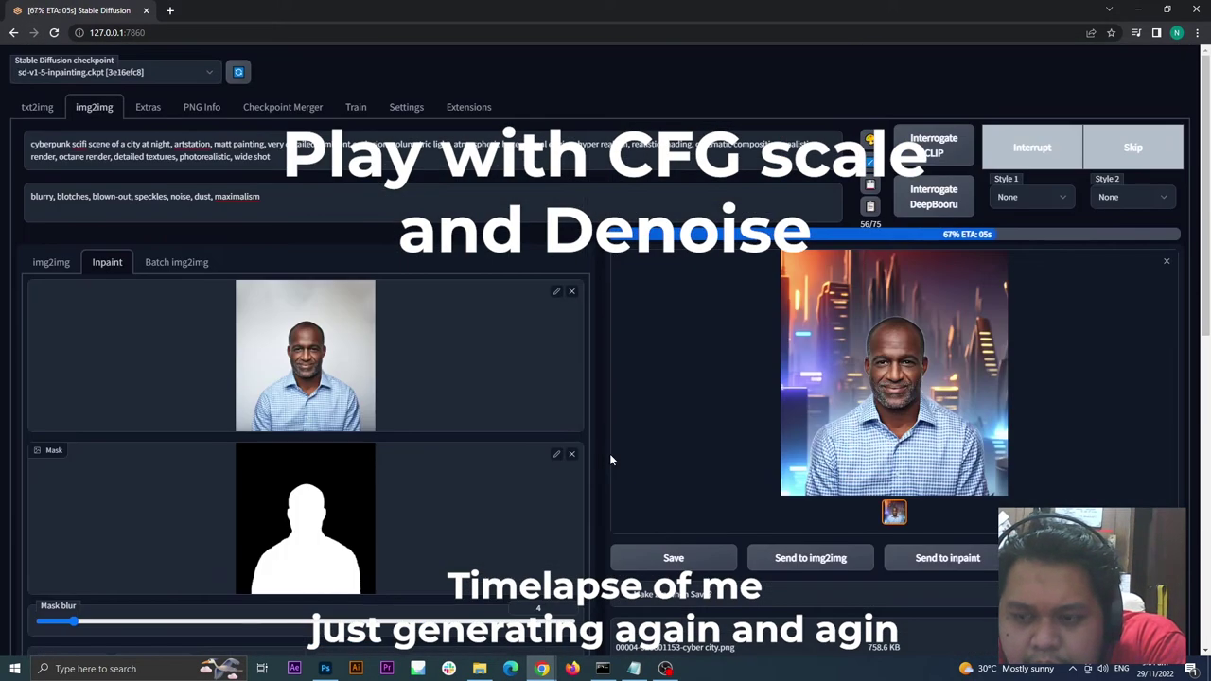
pyautogui.click(1069, 149)
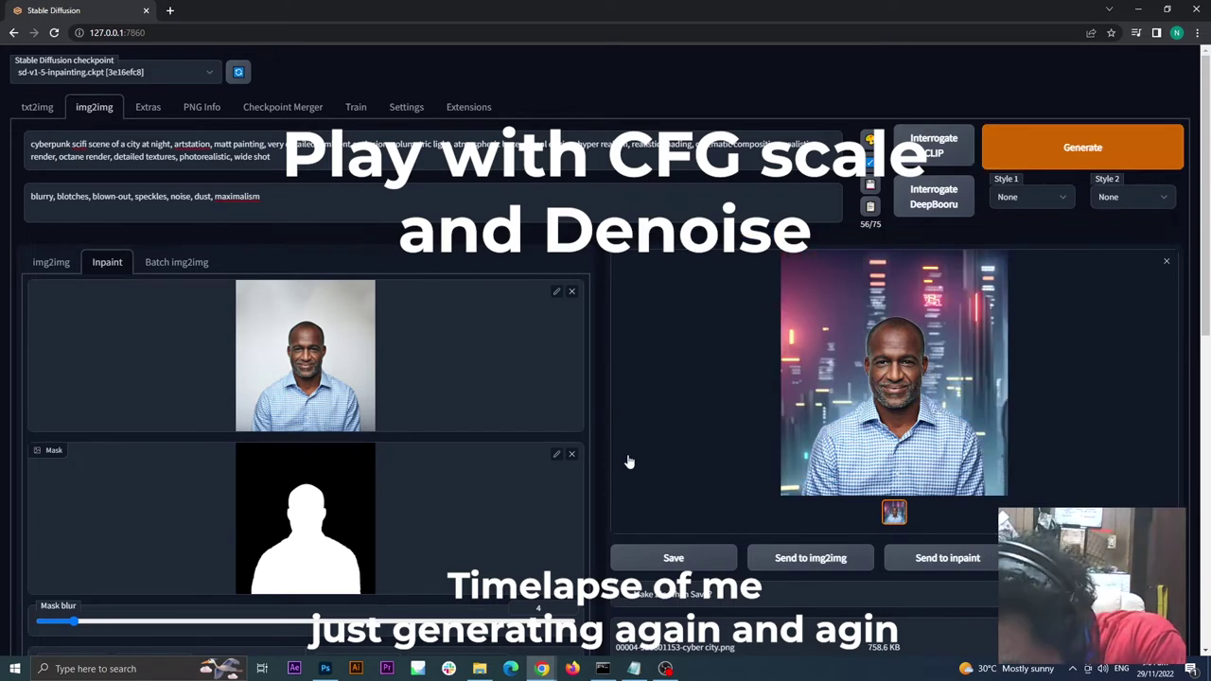
pyautogui.click(1032, 153)
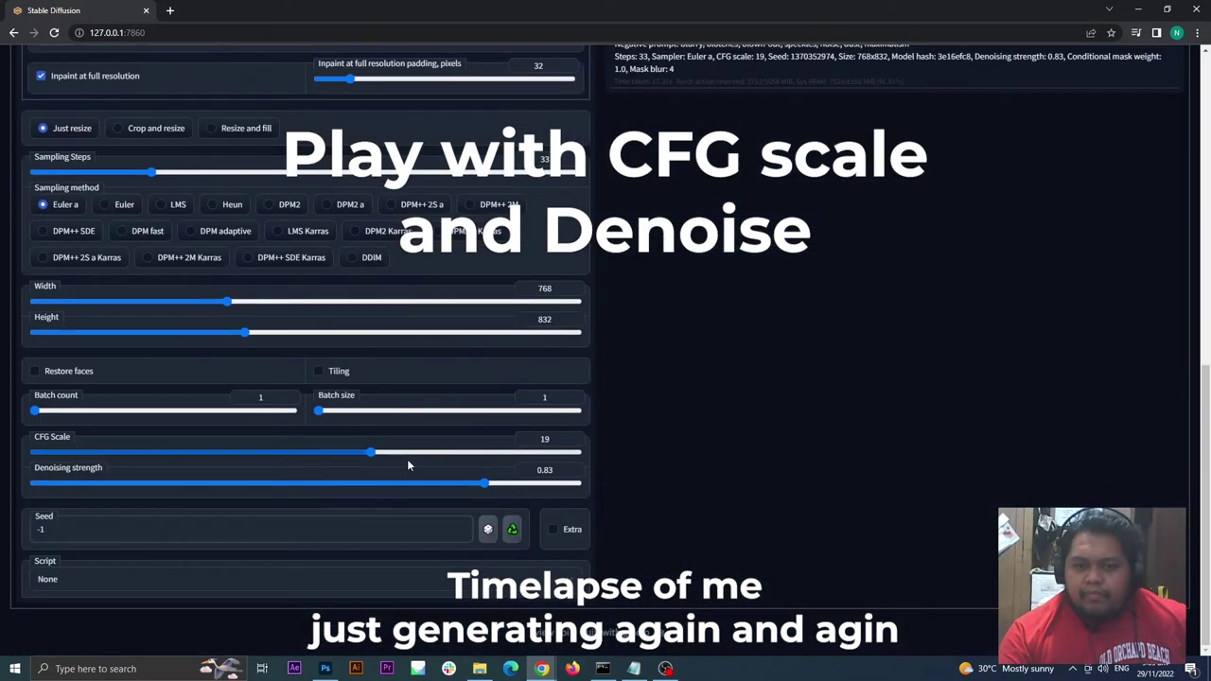
# Raise CFG Scale from 19 to 23, reuse the last seed, and generate again
pyautogui.moveTo(408, 465); pyautogui.dragTo(453, 452)
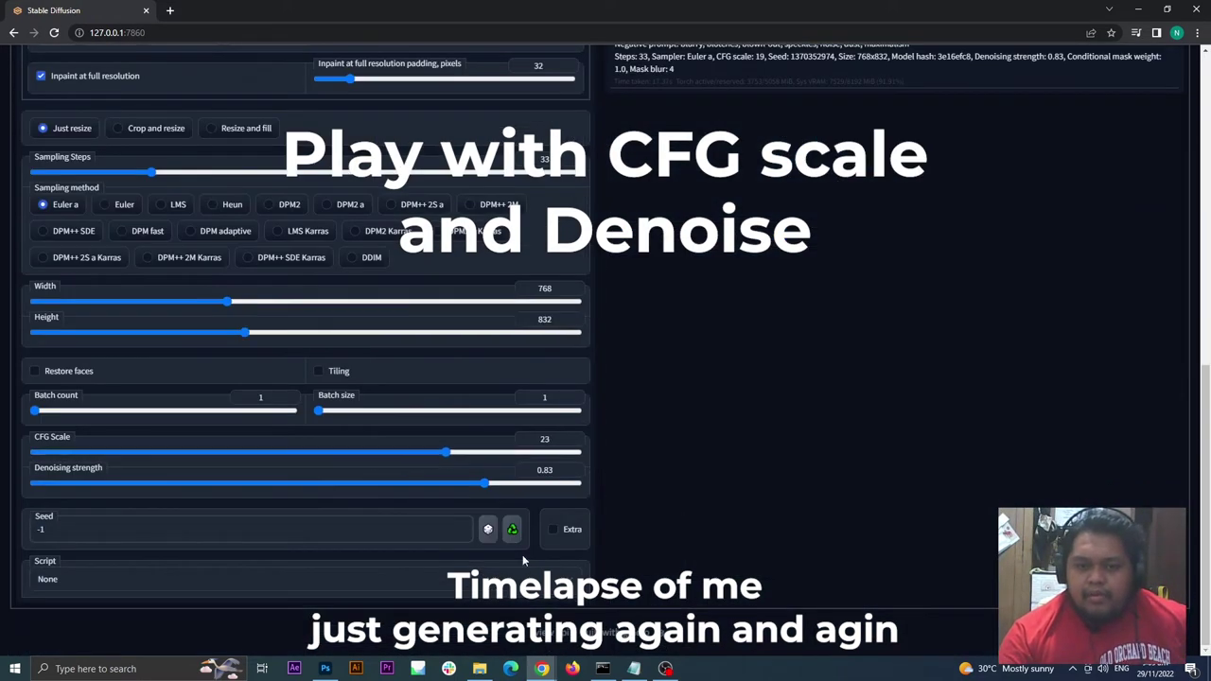
pyautogui.click(512, 529)
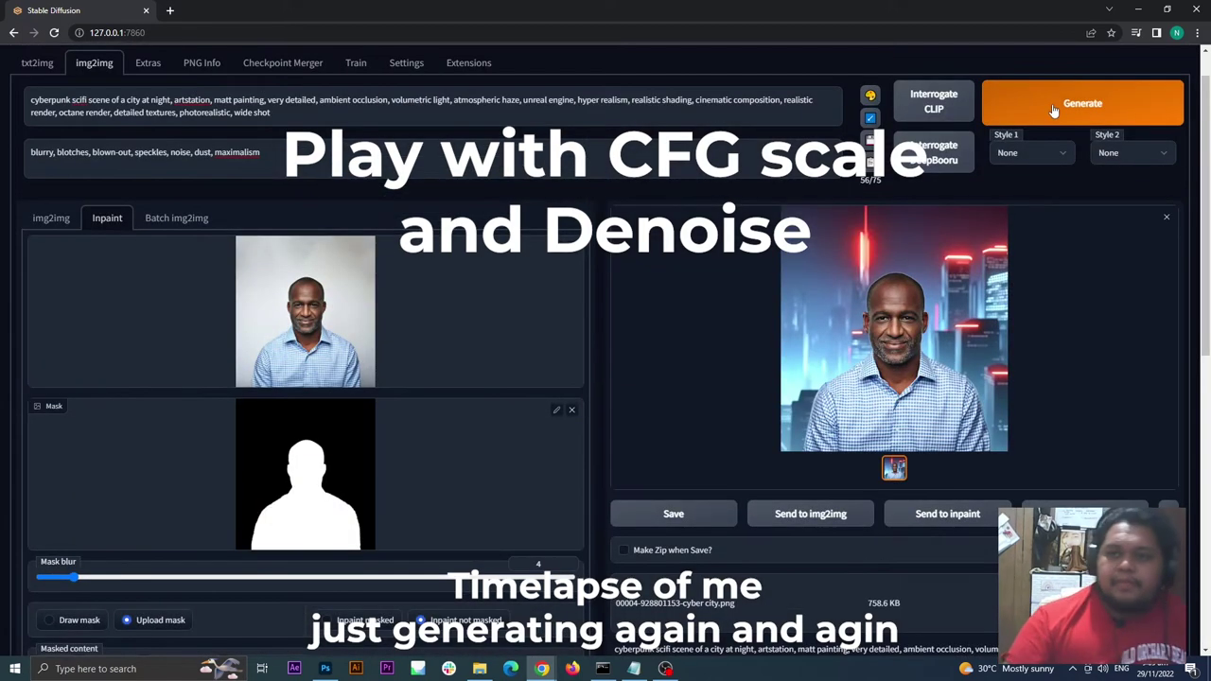
pyautogui.click(1053, 111)
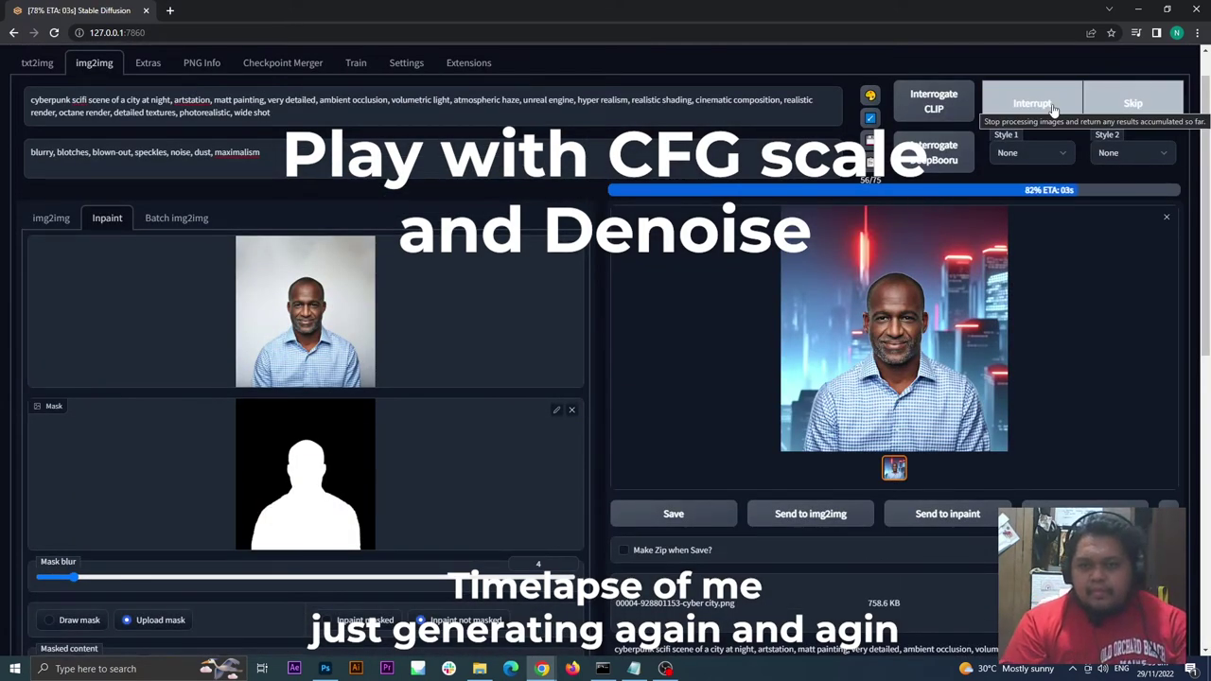
pyautogui.scroll(-10, 525, 397)
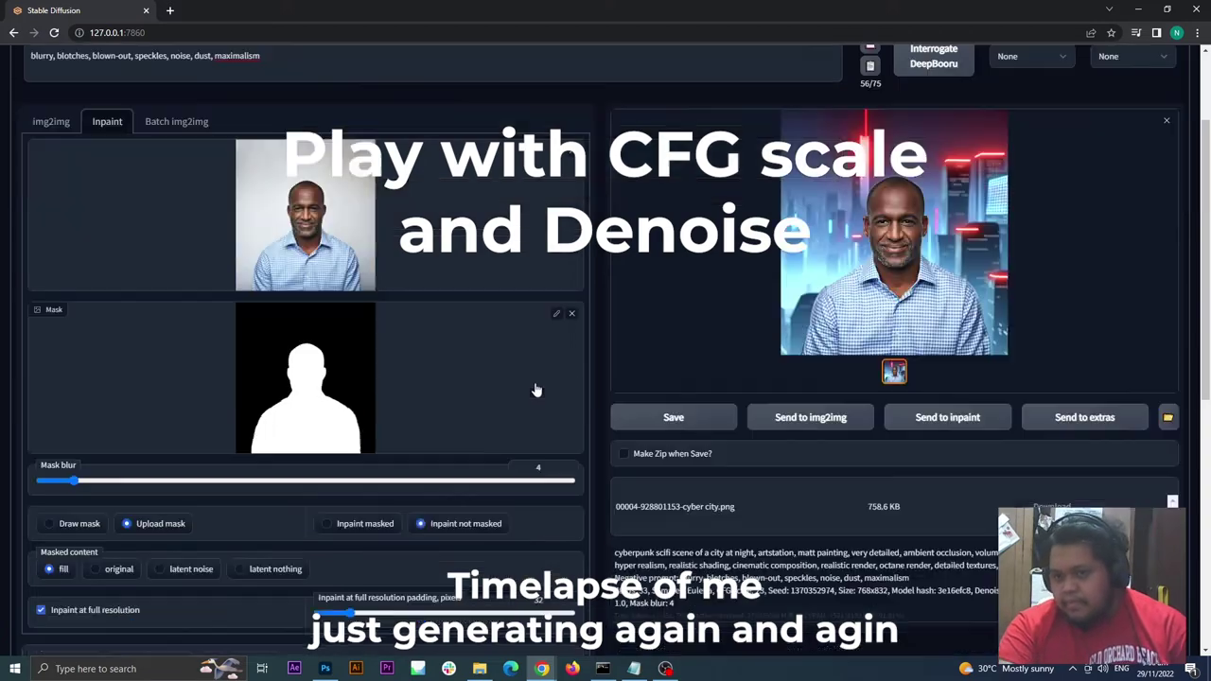
pyautogui.scroll(10, 787, 391)
pyautogui.click(1040, 148)
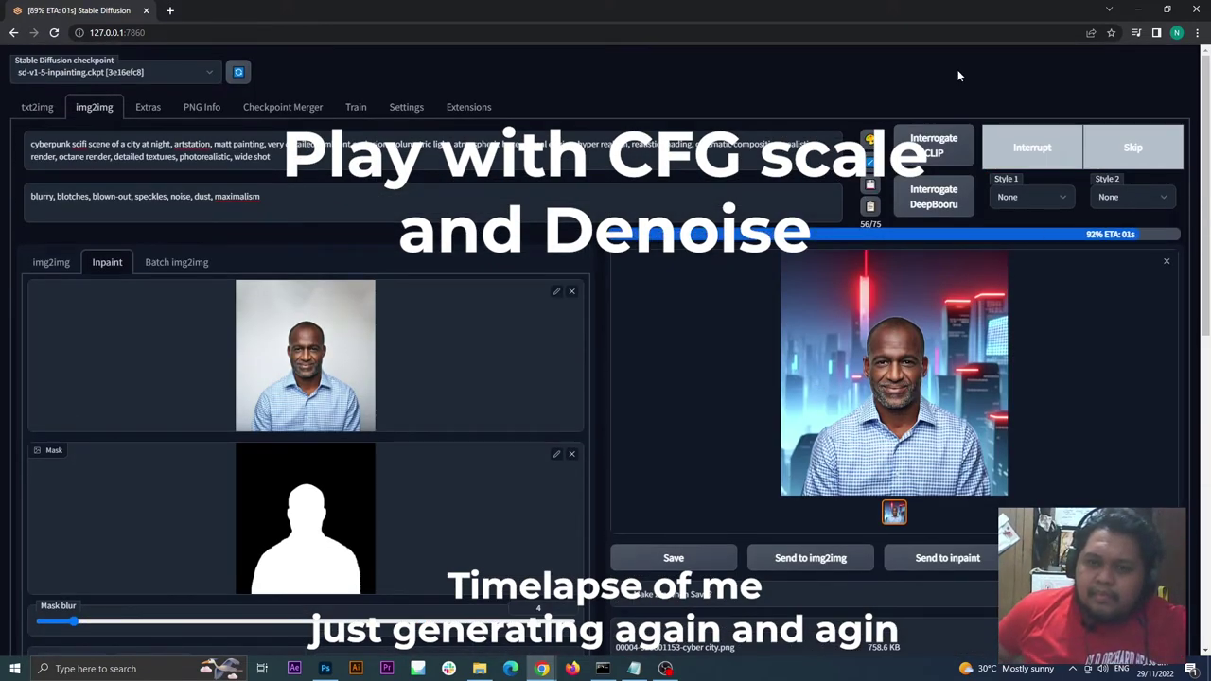
# Start a generation and briefly search the web for 'greg rutkowski' in a new tab
pyautogui.click(1036, 132)
pyautogui.hotkey('ctrl', 't')
pyautogui.write('greg rutkowski')
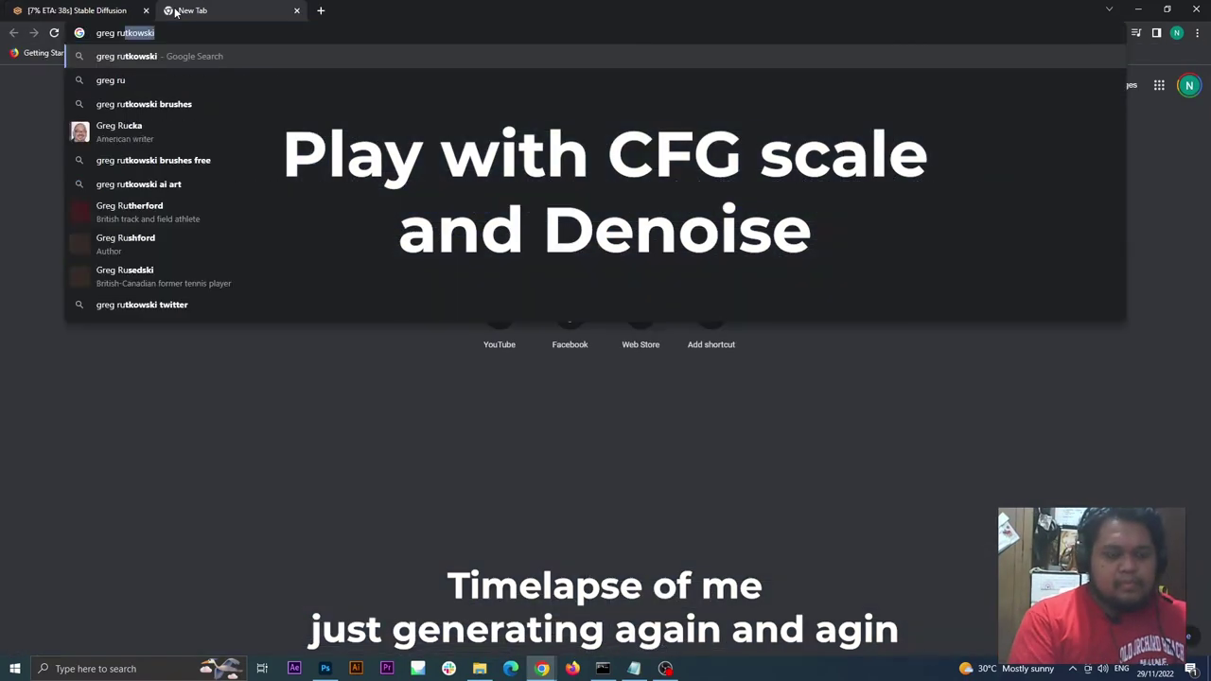
pyautogui.press('Return')
pyautogui.moveTo(212, 74); pyautogui.dragTo(118, 75)
pyautogui.hotkey('ctrl', 'w')
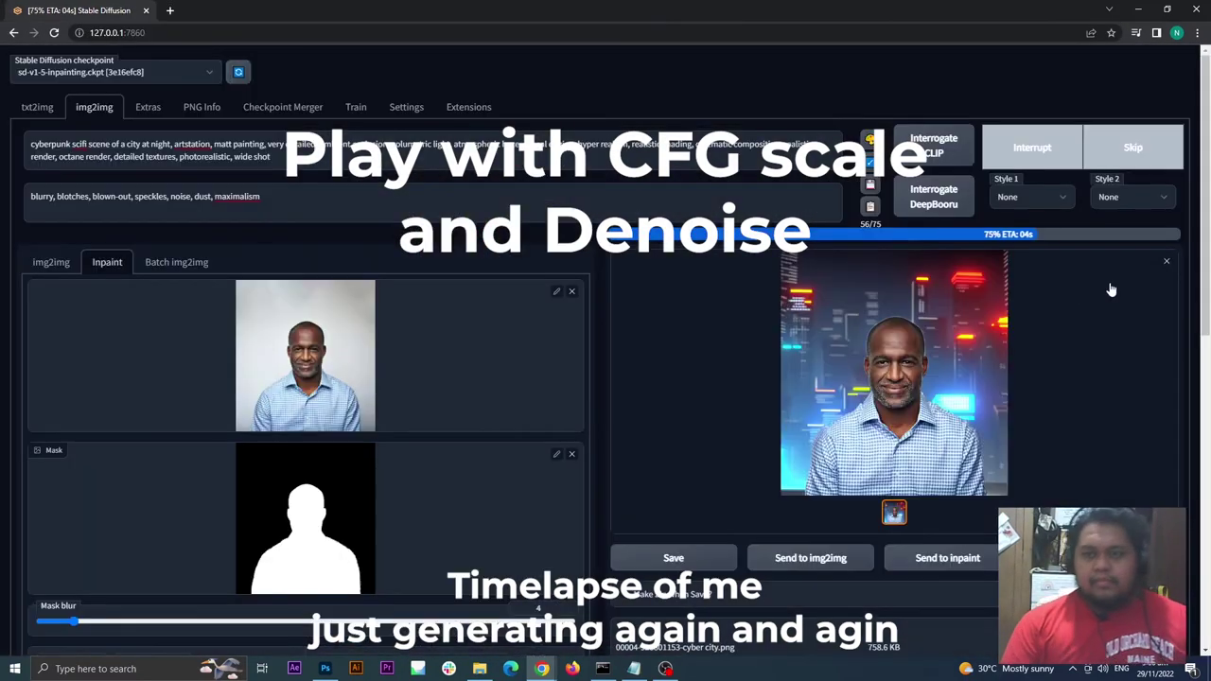
pyautogui.hotkey('alt', 'Tab')
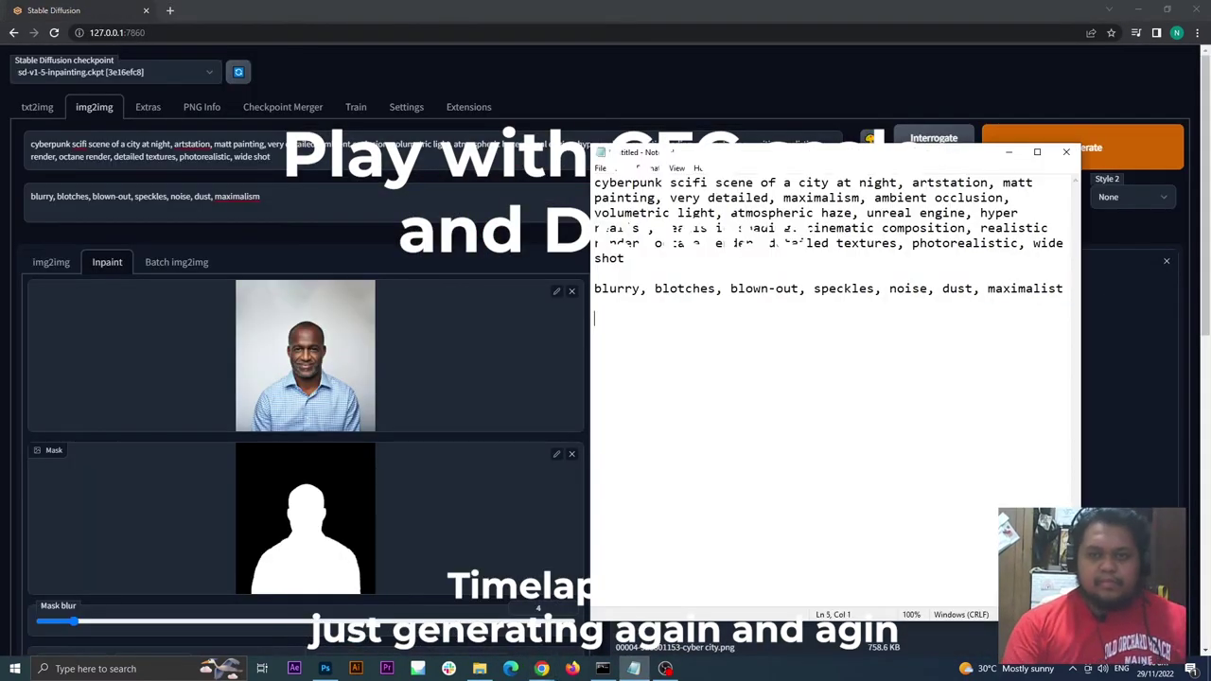
pyautogui.hotkey('alt', 'Tab')
# Generate several more variations until the man stands before a blue-lit skyline
pyautogui.click(1060, 159)
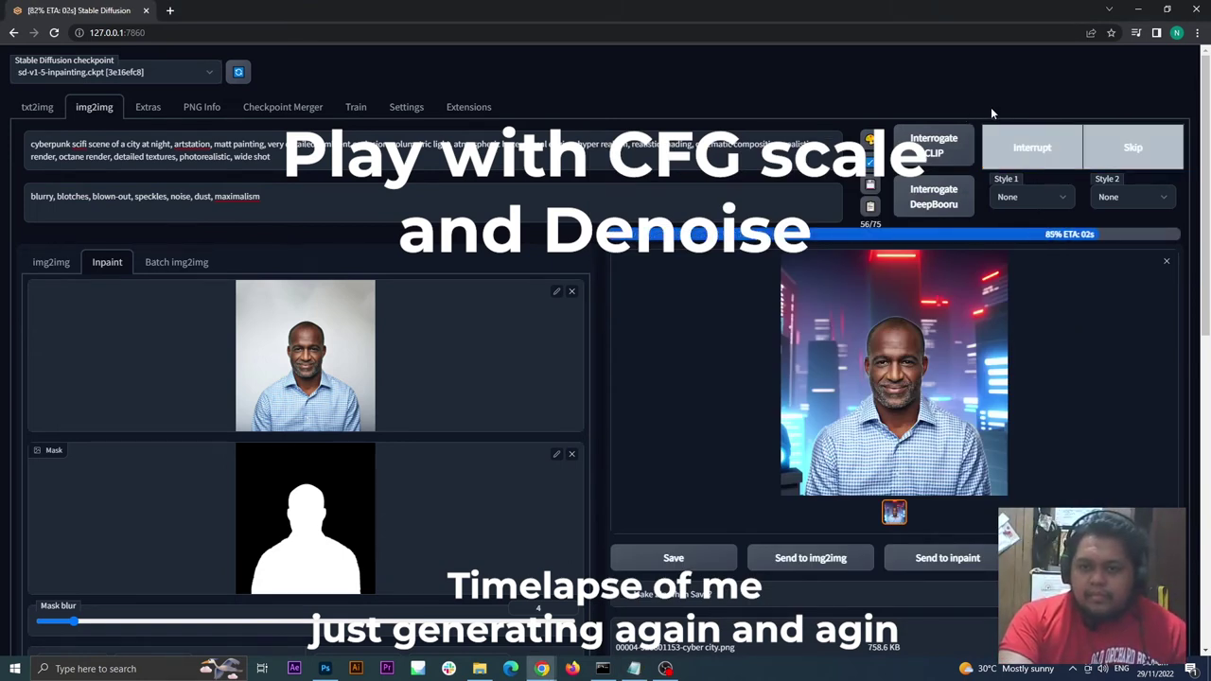
pyautogui.click(1031, 147)
pyautogui.scroll(-3, 579, 397)
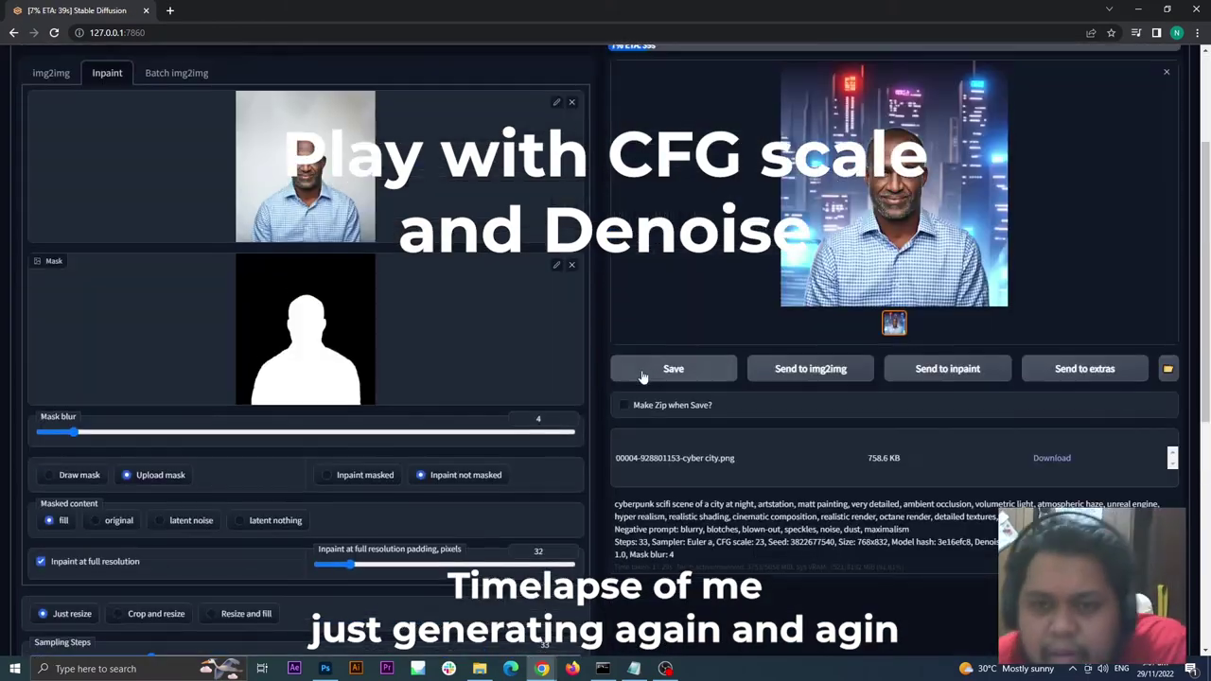
pyautogui.scroll(-4, 701, 457)
pyautogui.scroll(4, 700, 457)
pyautogui.scroll(5, 924, 247)
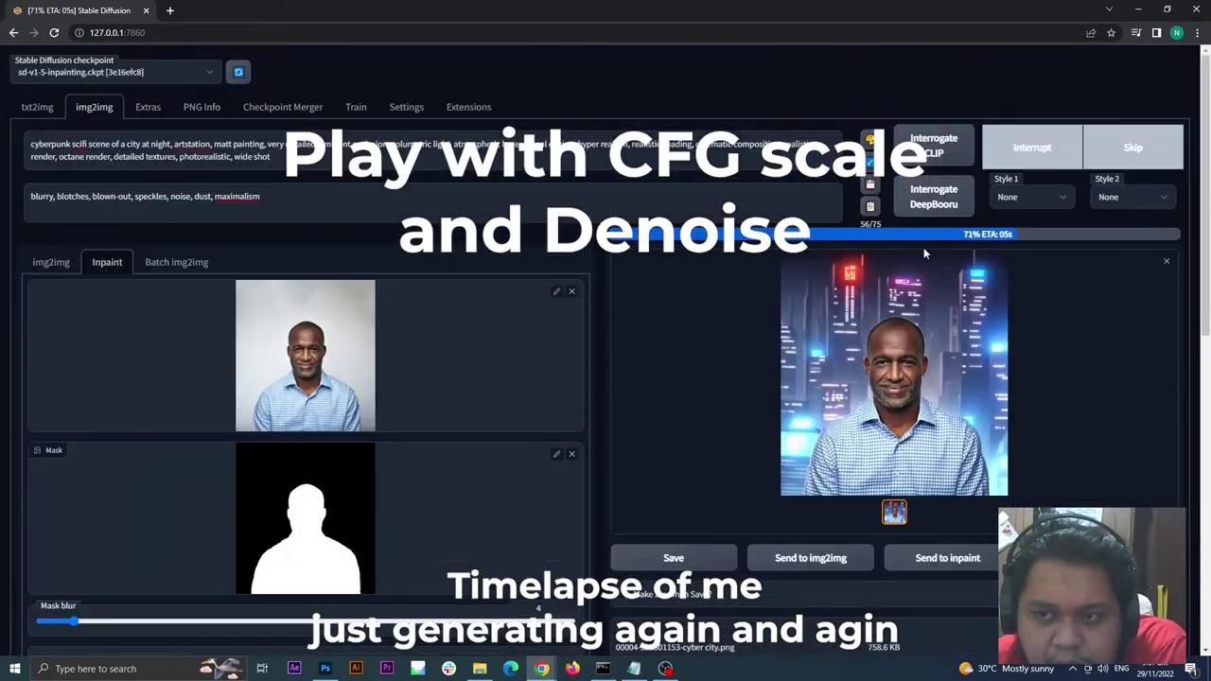
pyautogui.scroll(-8, 159, 348)
pyautogui.scroll(8, 763, 356)
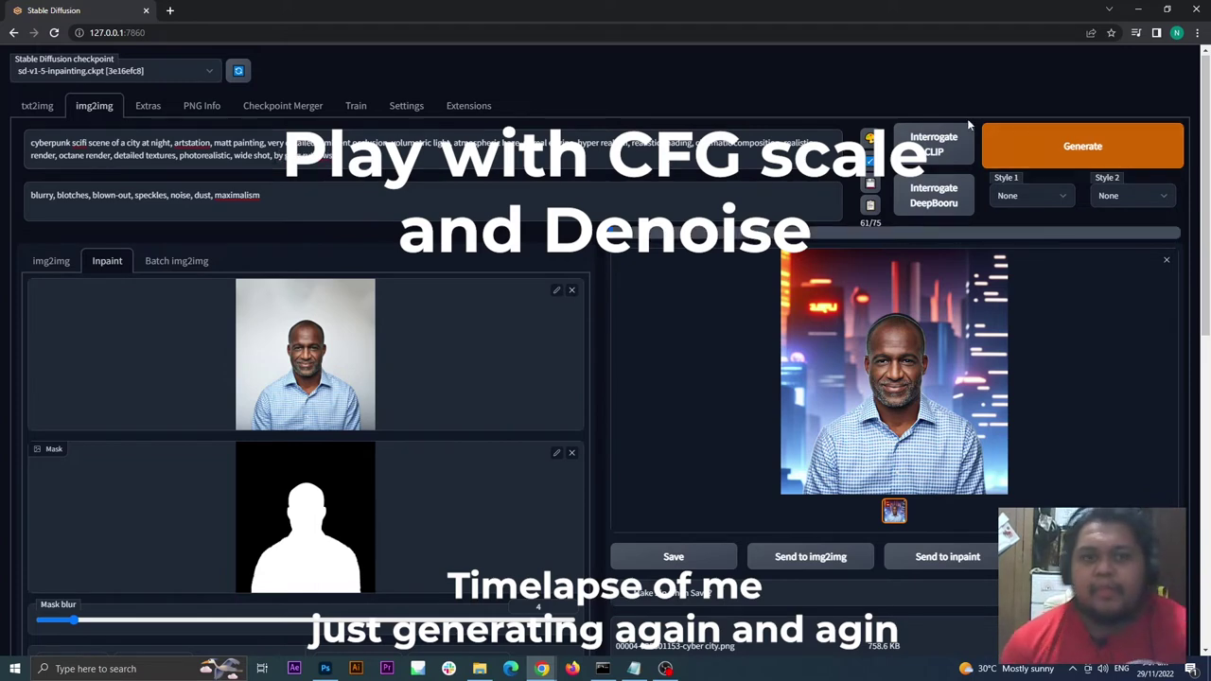
pyautogui.click(1032, 146)
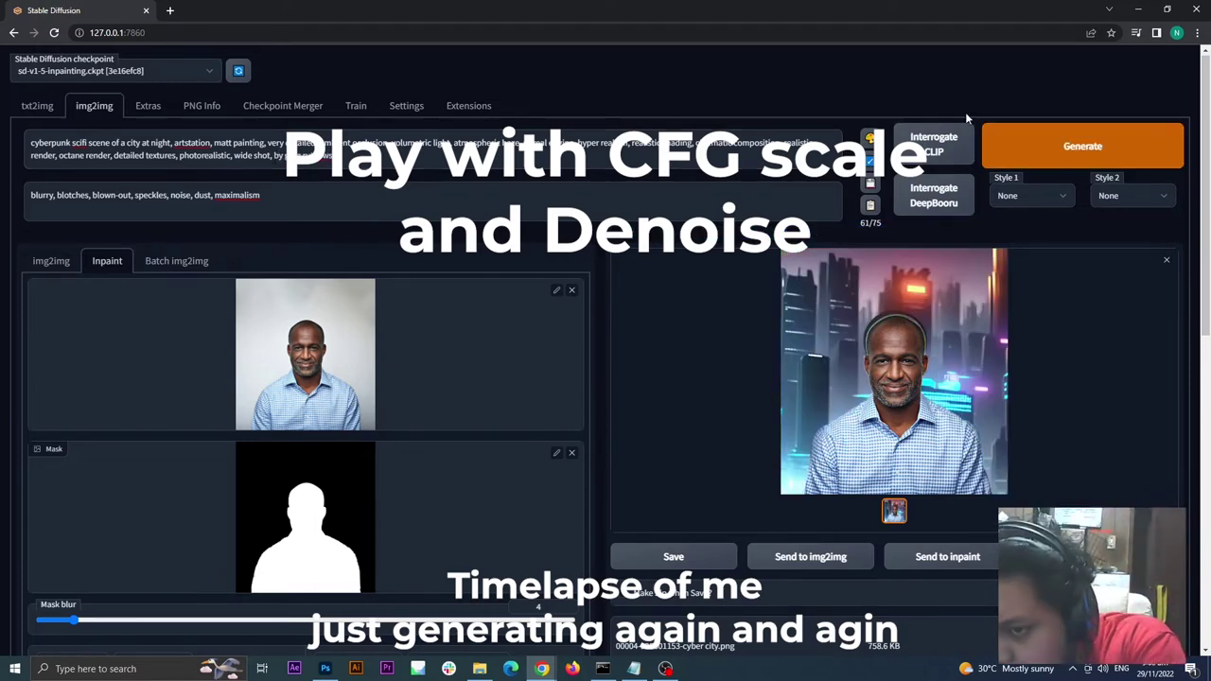
pyautogui.click(1032, 146)
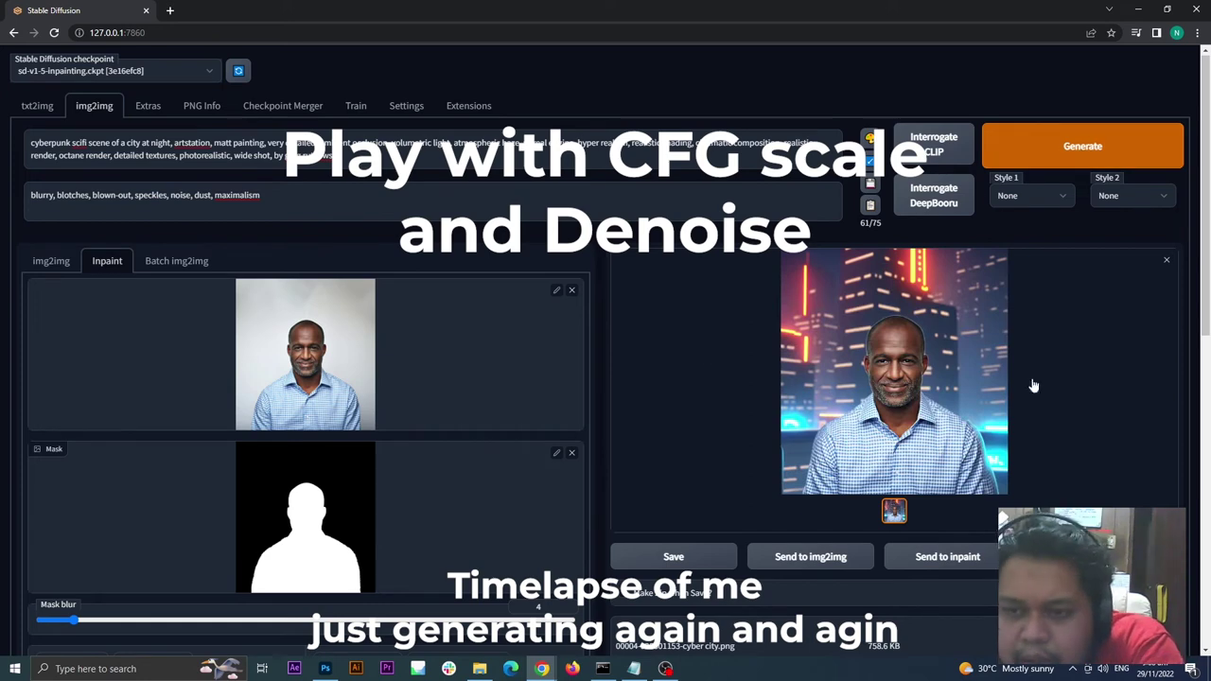
pyautogui.click(1046, 159)
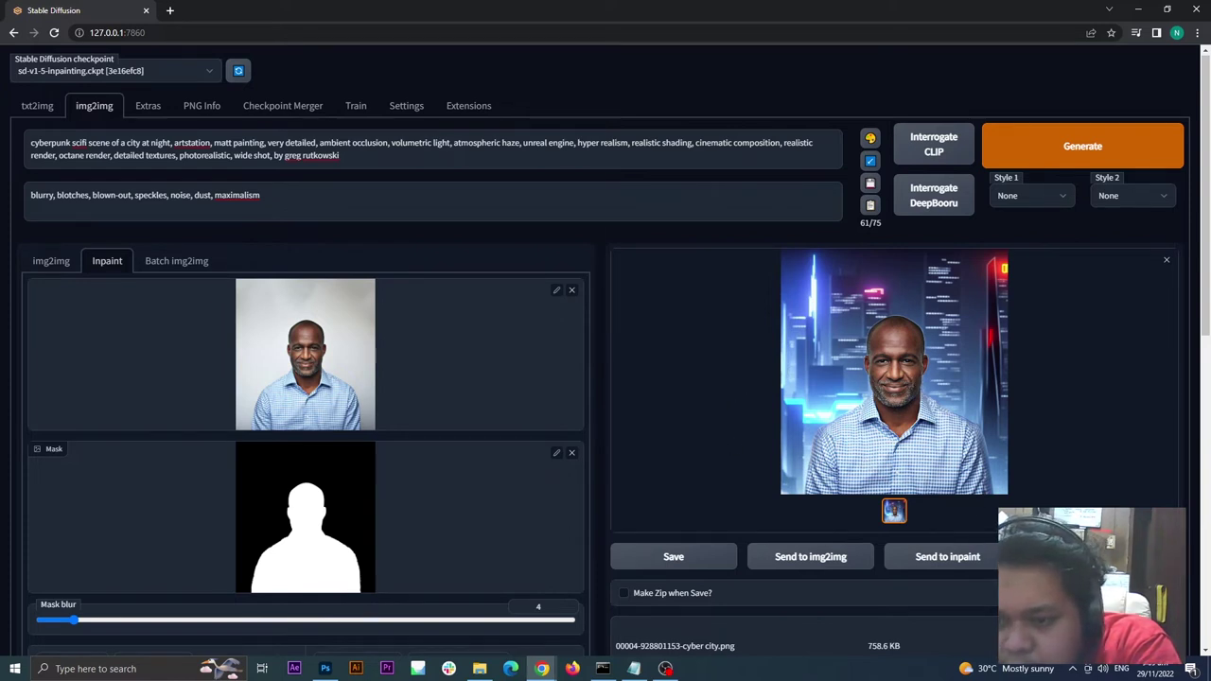
# Send the chosen portrait to Extras, upscale it 4× with Lanczos, and return to img2img
pyautogui.click(1085, 556)
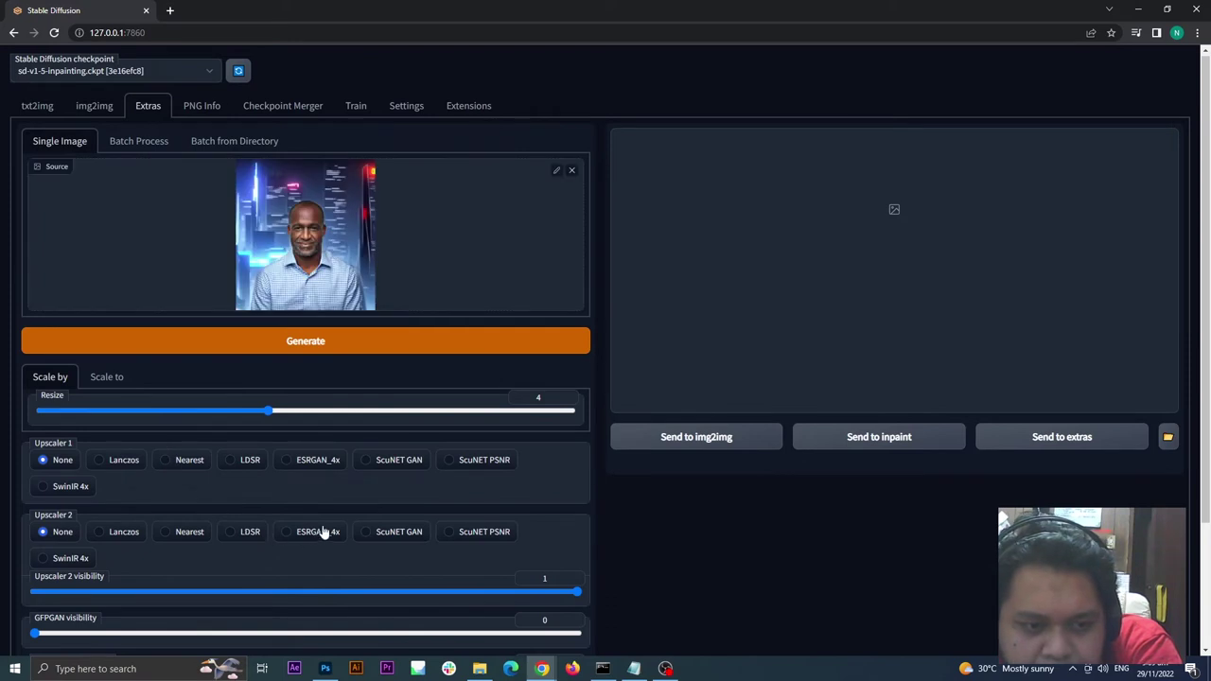
pyautogui.scroll(-1, 227, 495)
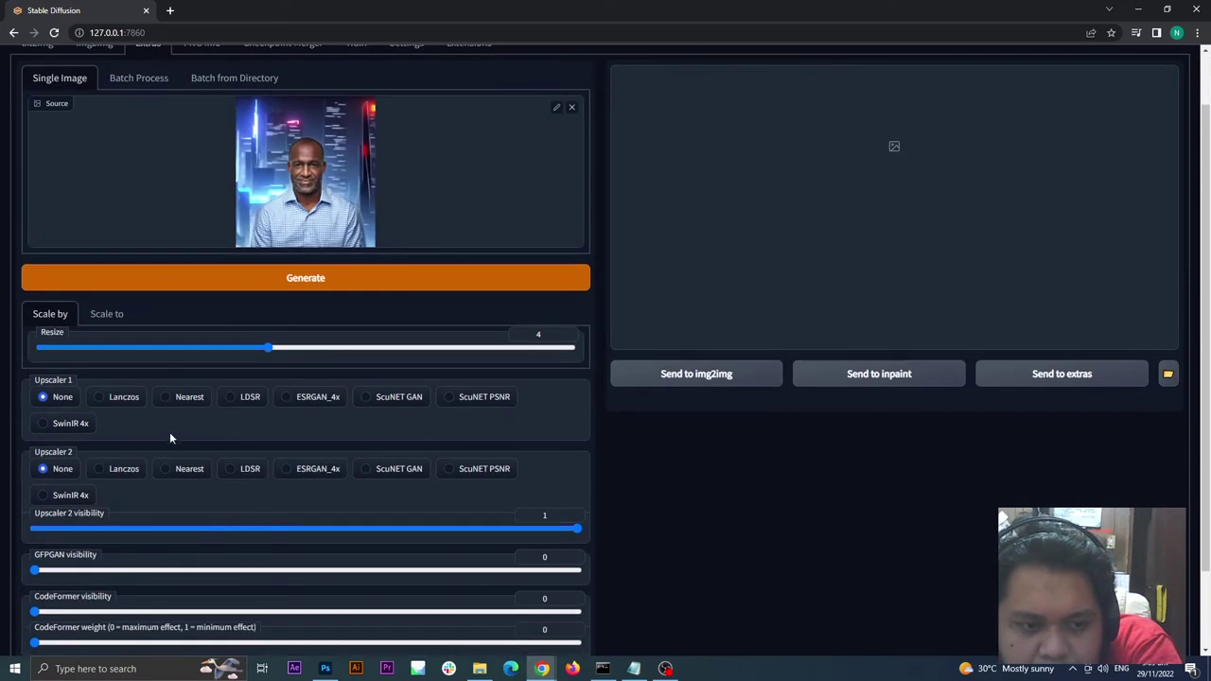
pyautogui.scroll(1, 133, 405)
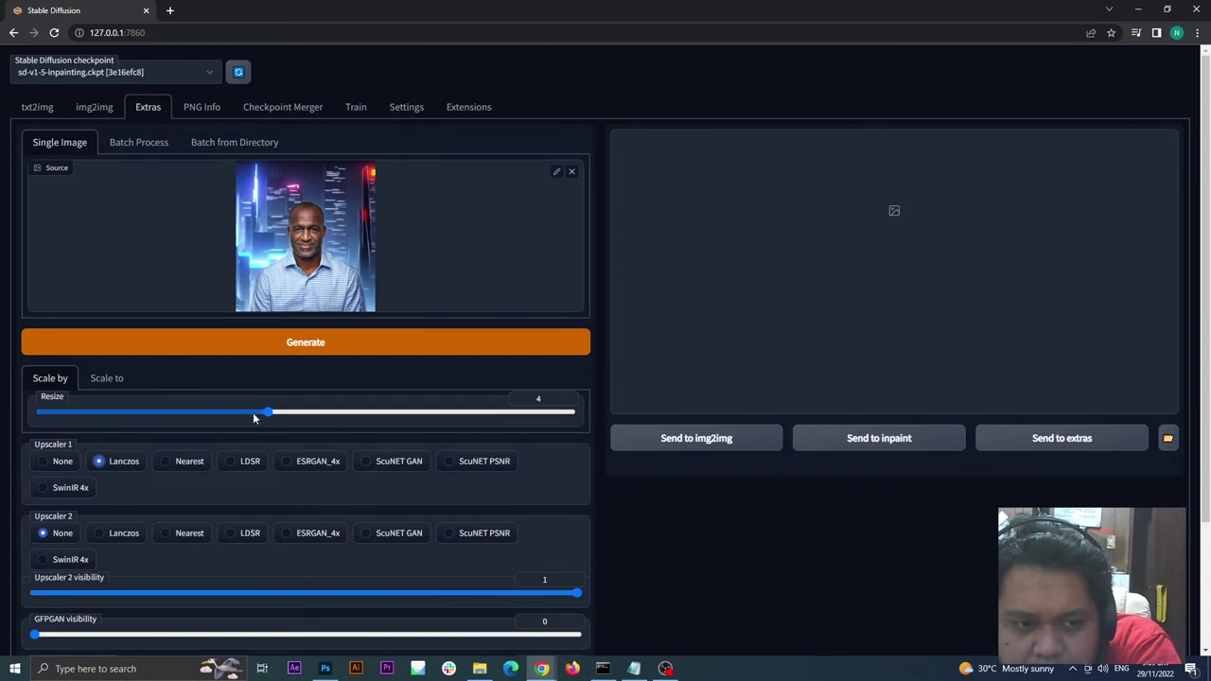
pyautogui.click(352, 343)
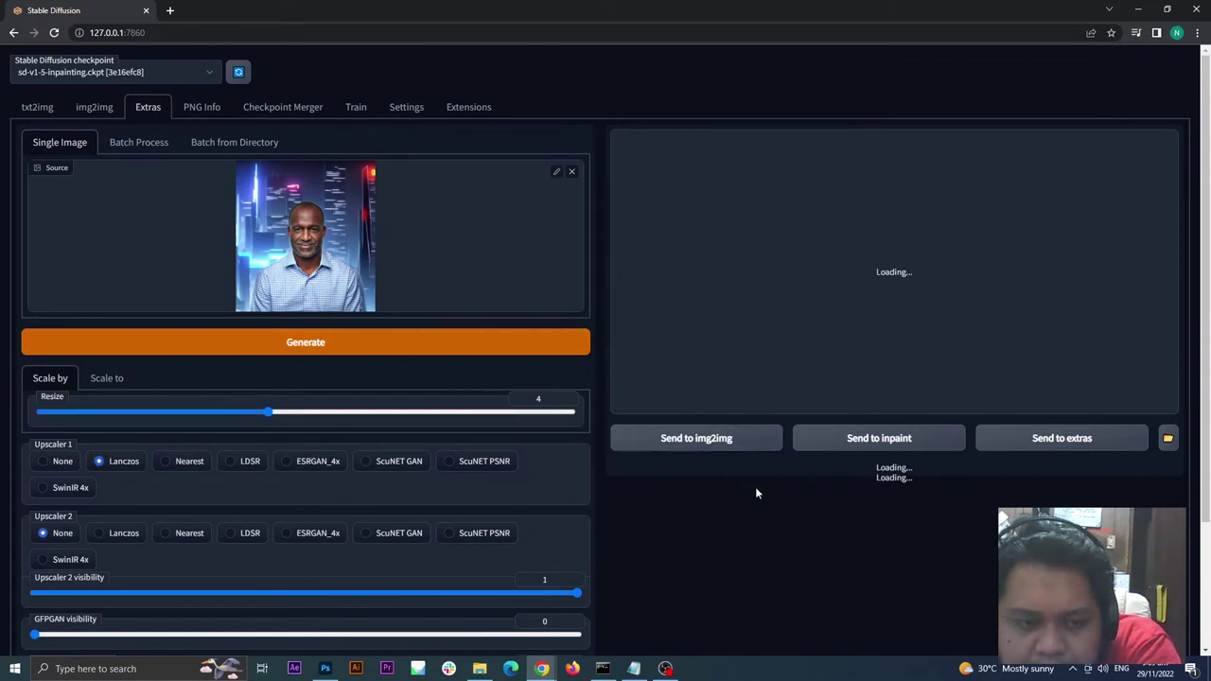
pyautogui.click(93, 107)
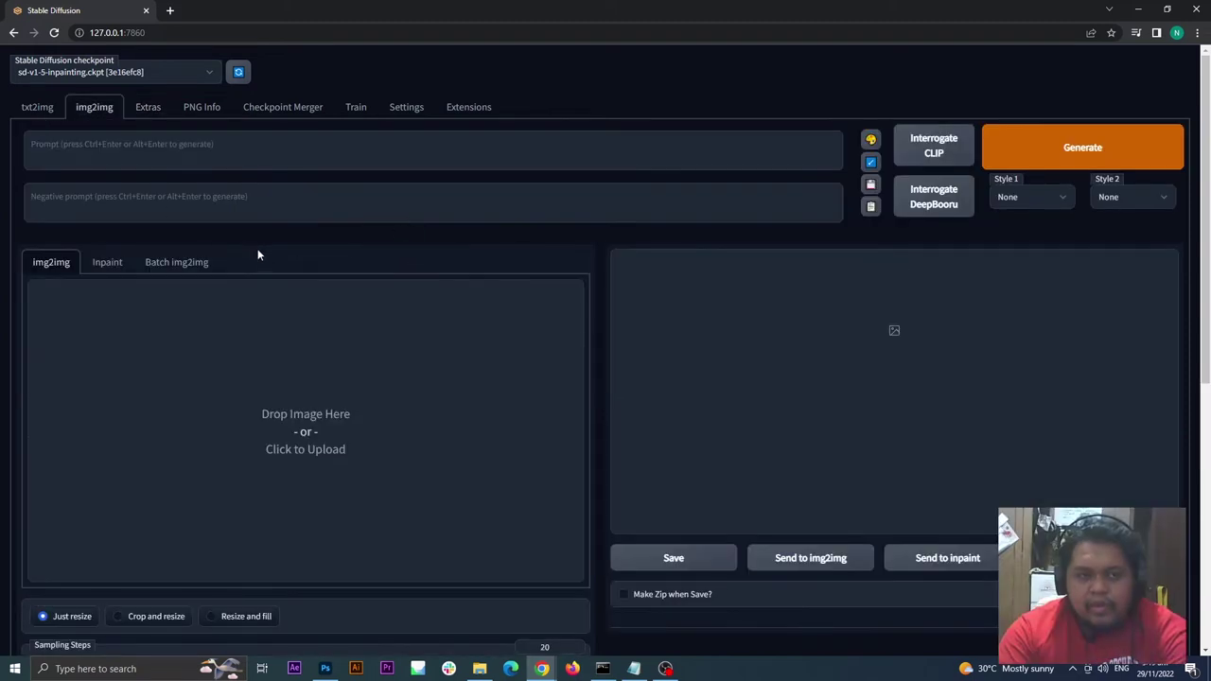
# Switch to the Inpaint sub-tab and load 00004.png as the input image
pyautogui.click(108, 265)
pyautogui.scroll(-1, 284, 303)
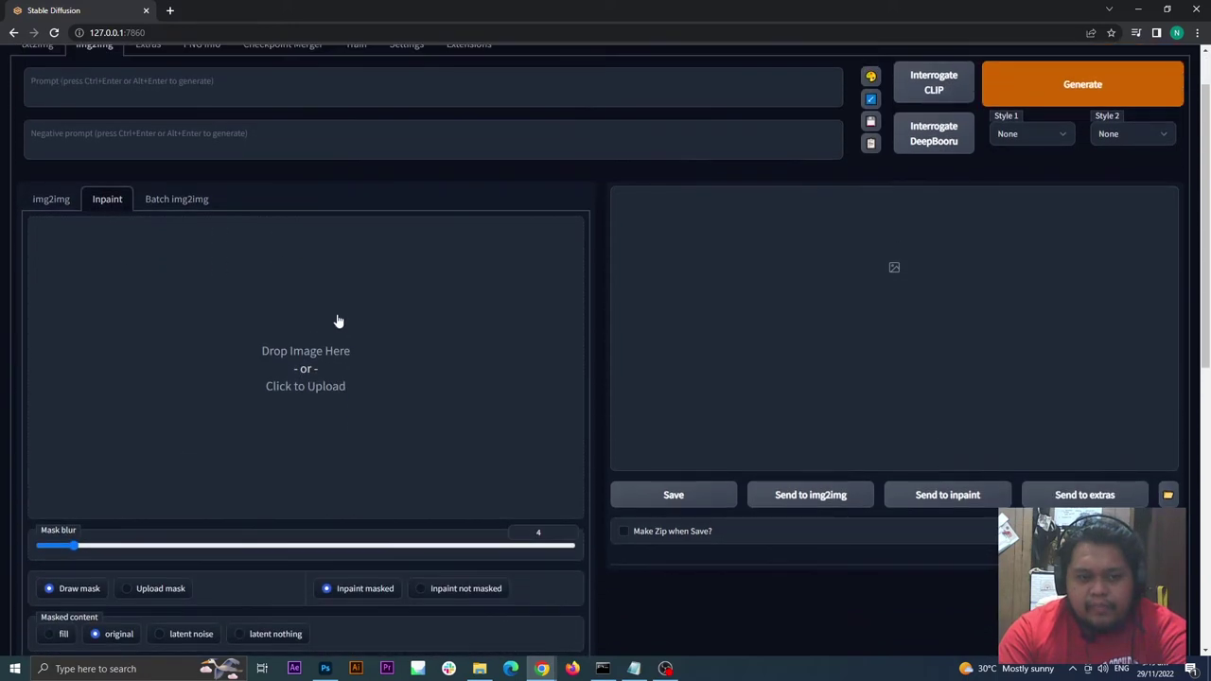
pyautogui.scroll(-1, 339, 322)
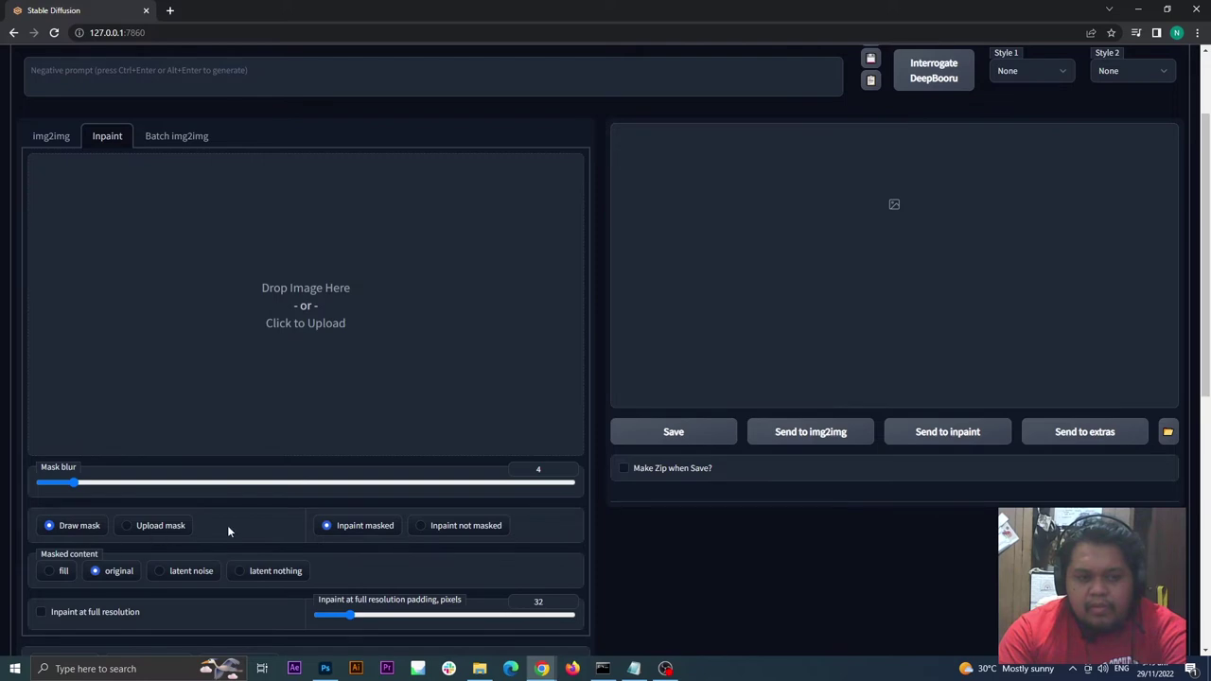
pyautogui.scroll(1, 227, 527)
pyautogui.click(322, 382)
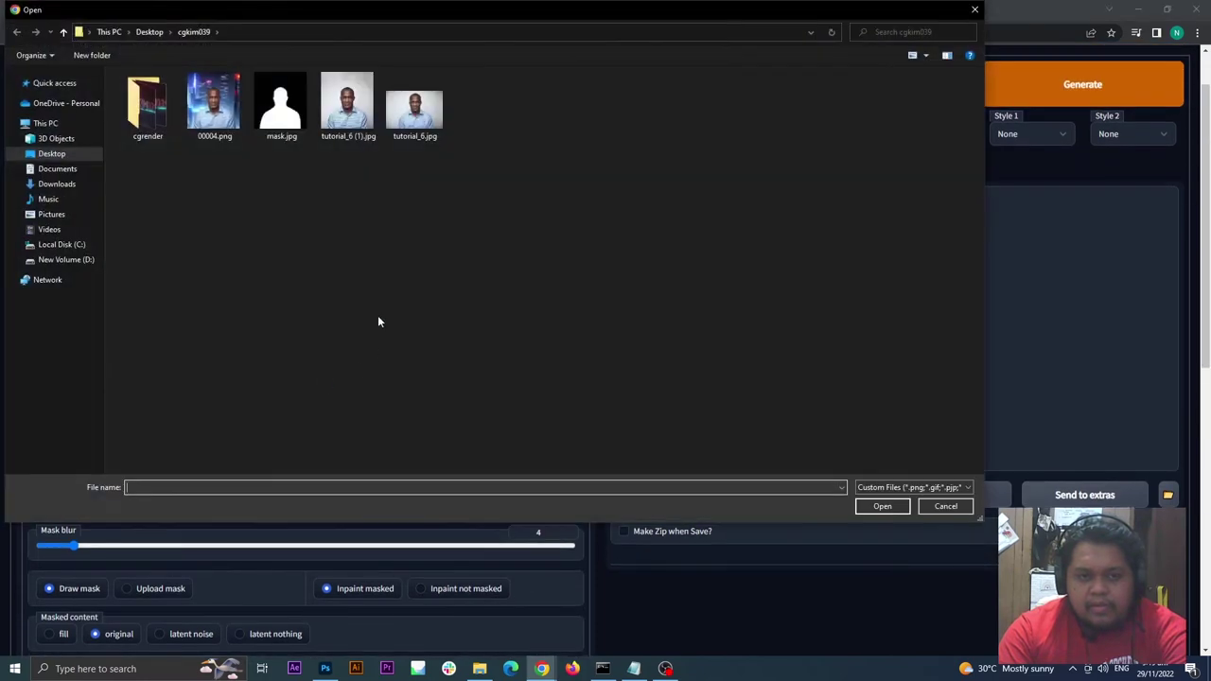
pyautogui.doubleClick(224, 123)
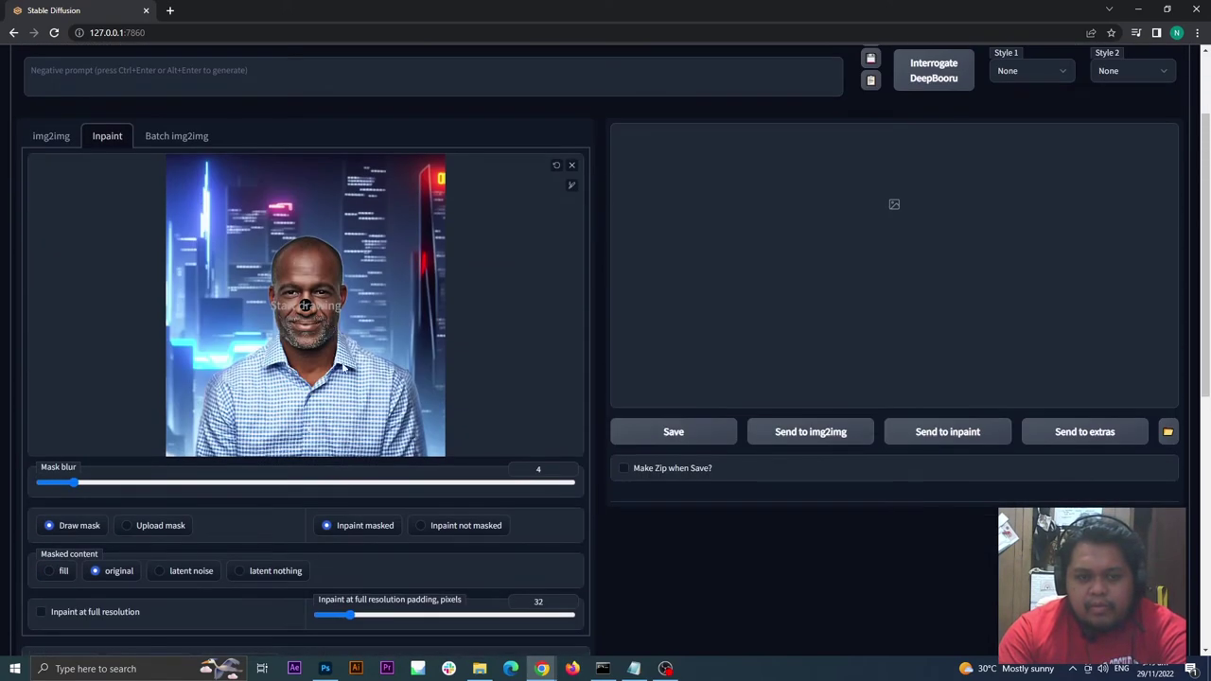
pyautogui.scroll(3, 392, 398)
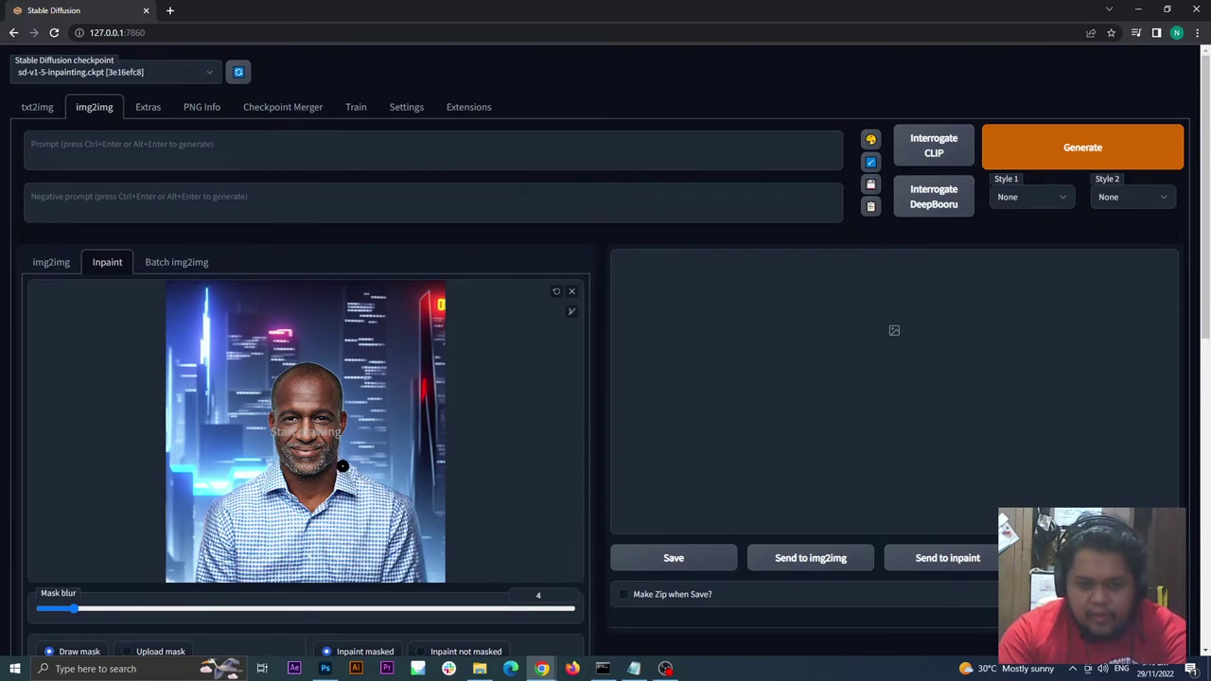
# Paint the inpaint mask over the man's shirt and shoulders, enlarging the brush to finish
pyautogui.moveTo(344, 468)
pyautogui.mouseDown()
pyautogui.moveTo(392, 513)
pyautogui.moveTo(371, 488)
pyautogui.moveTo(405, 505)
pyautogui.moveTo(407, 558)
pyautogui.moveTo(422, 579)
pyautogui.moveTo(196, 574)
pyautogui.mouseUp()
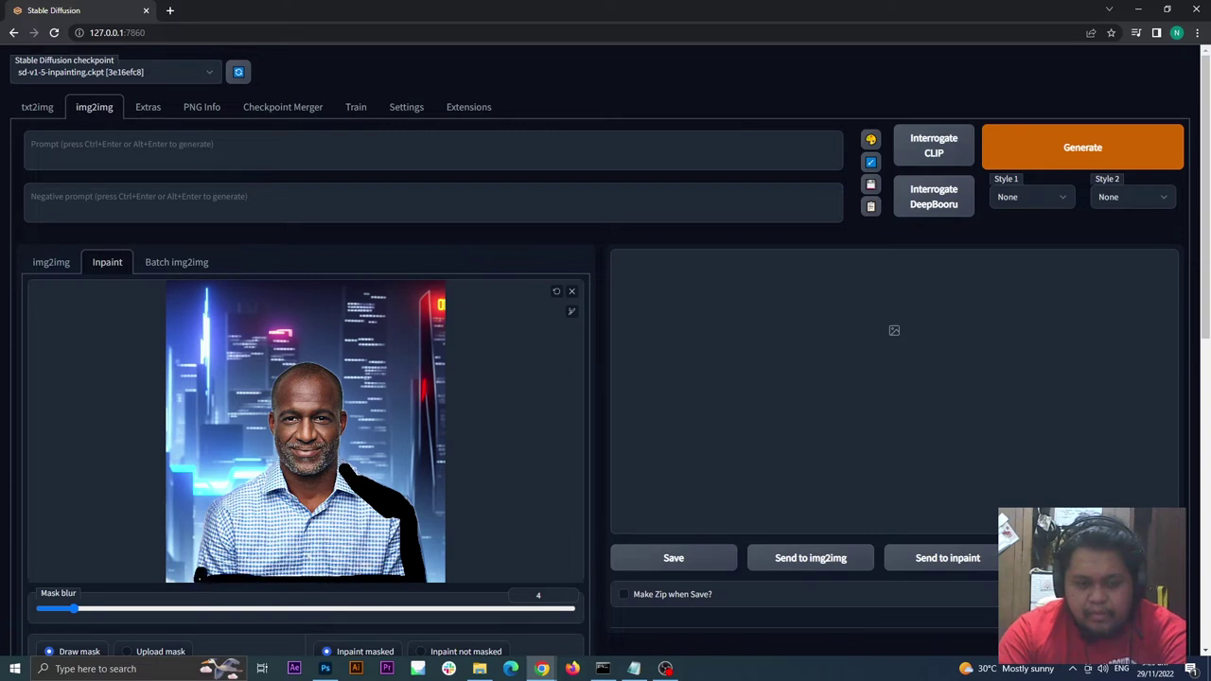
pyautogui.moveTo(277, 479)
pyautogui.mouseDown()
pyautogui.moveTo(276, 468)
pyautogui.moveTo(213, 512)
pyautogui.moveTo(204, 552)
pyautogui.moveTo(269, 489)
pyautogui.moveTo(284, 484)
pyautogui.moveTo(299, 517)
pyautogui.mouseUp()
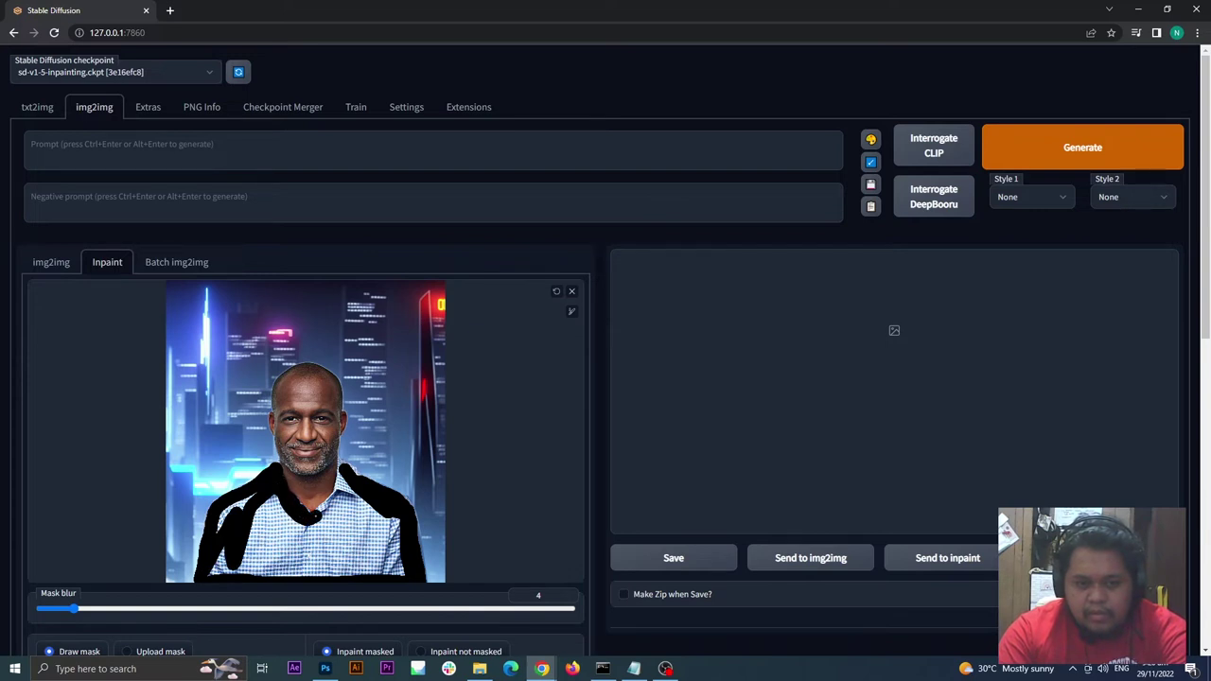
pyautogui.moveTo(316, 519); pyautogui.dragTo(341, 493)
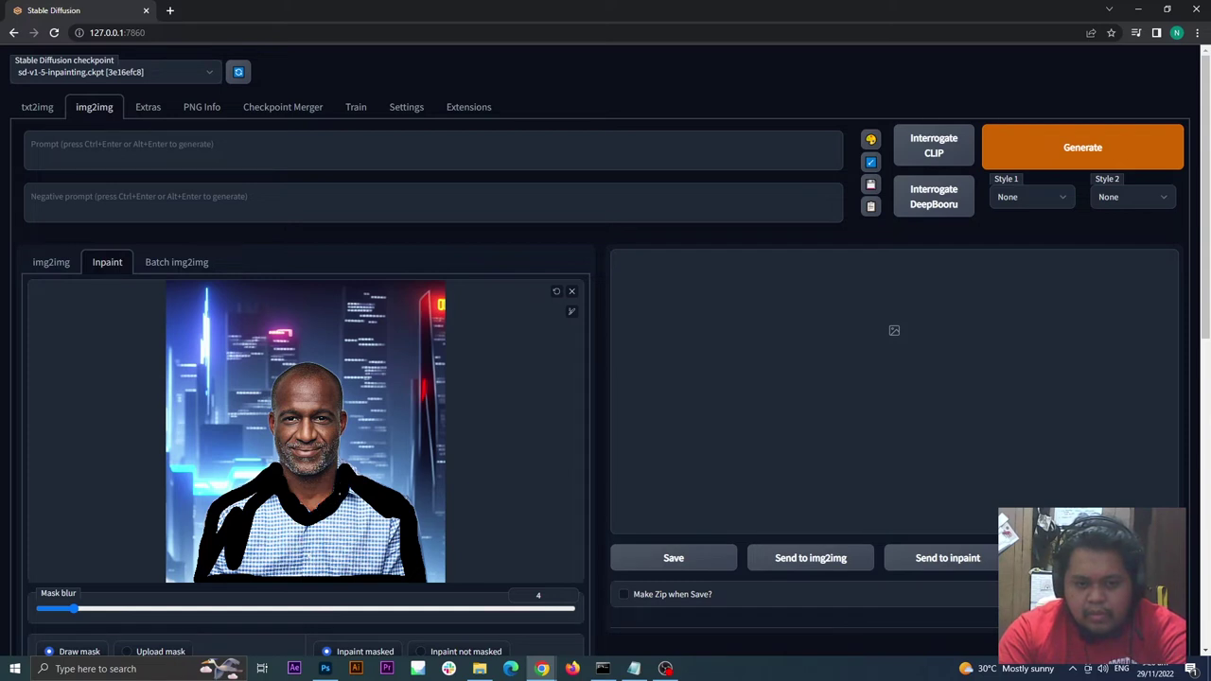
pyautogui.moveTo(346, 491); pyautogui.dragTo(357, 499)
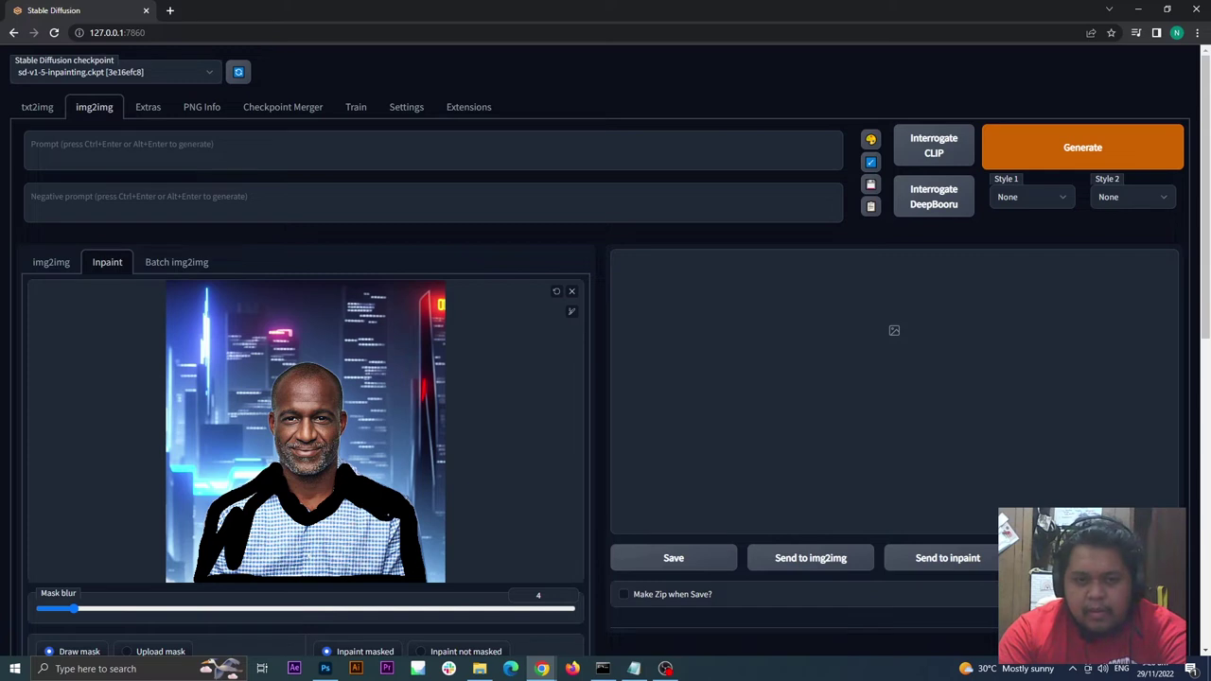
pyautogui.click(571, 313)
pyautogui.moveTo(508, 321); pyautogui.dragTo(536, 319)
pyautogui.moveTo(349, 560)
pyautogui.mouseDown()
pyautogui.moveTo(383, 556)
pyautogui.moveTo(377, 526)
pyautogui.moveTo(391, 533)
pyautogui.moveTo(389, 567)
pyautogui.moveTo(297, 568)
pyautogui.moveTo(359, 516)
pyautogui.moveTo(293, 557)
pyautogui.moveTo(322, 536)
pyautogui.moveTo(264, 503)
pyautogui.moveTo(231, 522)
pyautogui.moveTo(242, 517)
pyautogui.moveTo(219, 571)
pyautogui.moveTo(280, 539)
pyautogui.mouseUp()
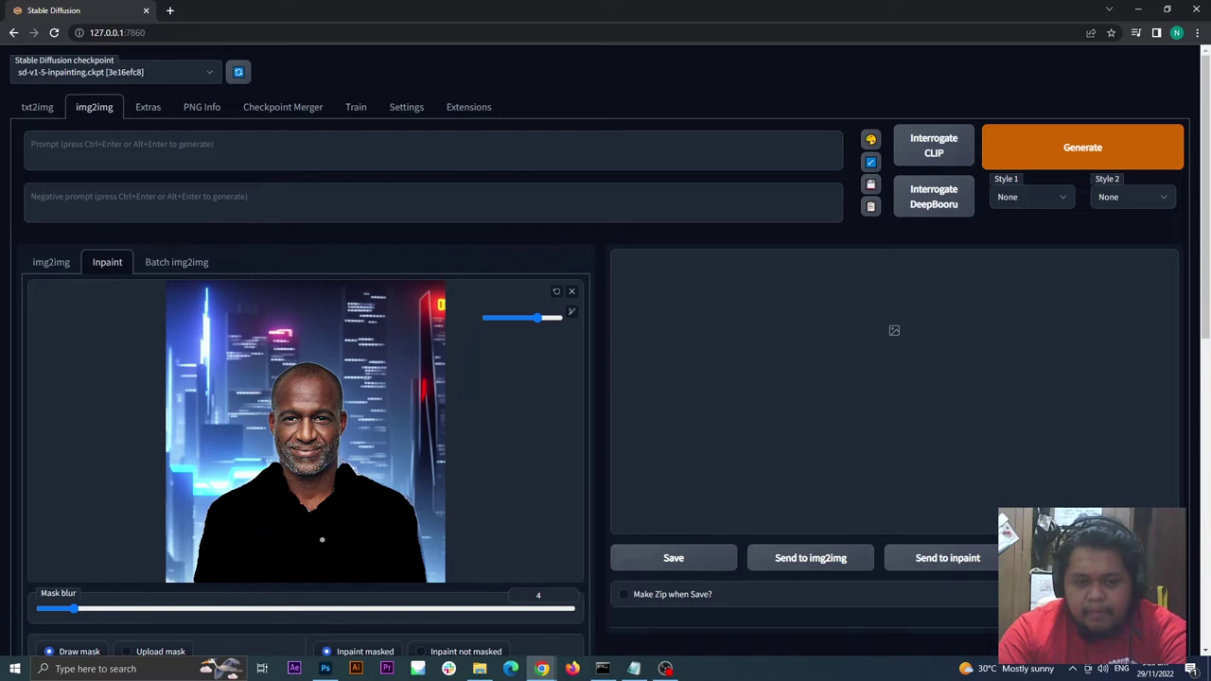
# Enter the prompt 'cyborg' and generate the armoured-shirt inpaint
pyautogui.click(220, 147)
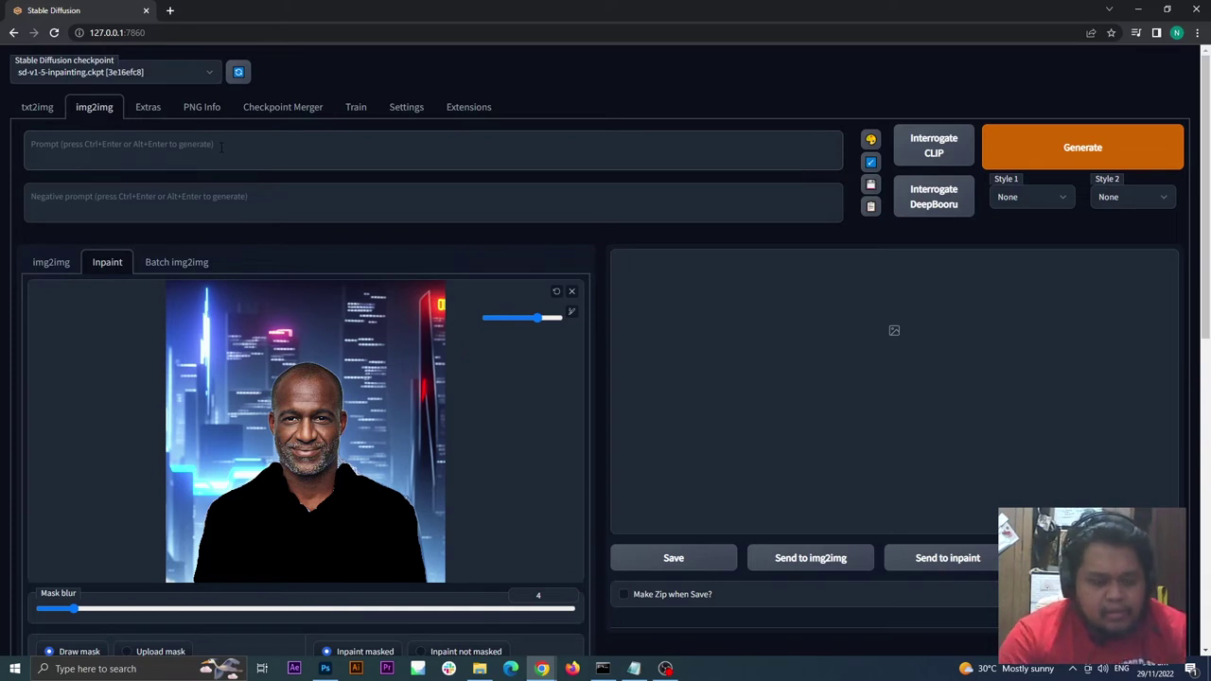
pyautogui.write('cybo')
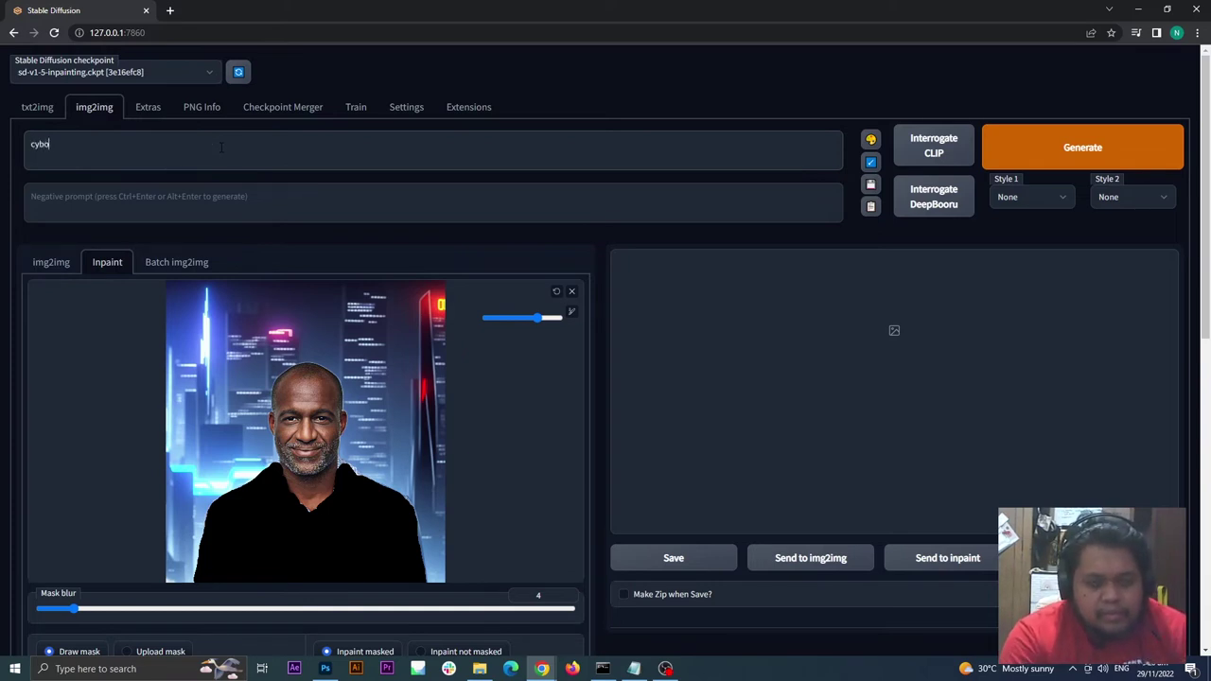
pyautogui.write('rg')
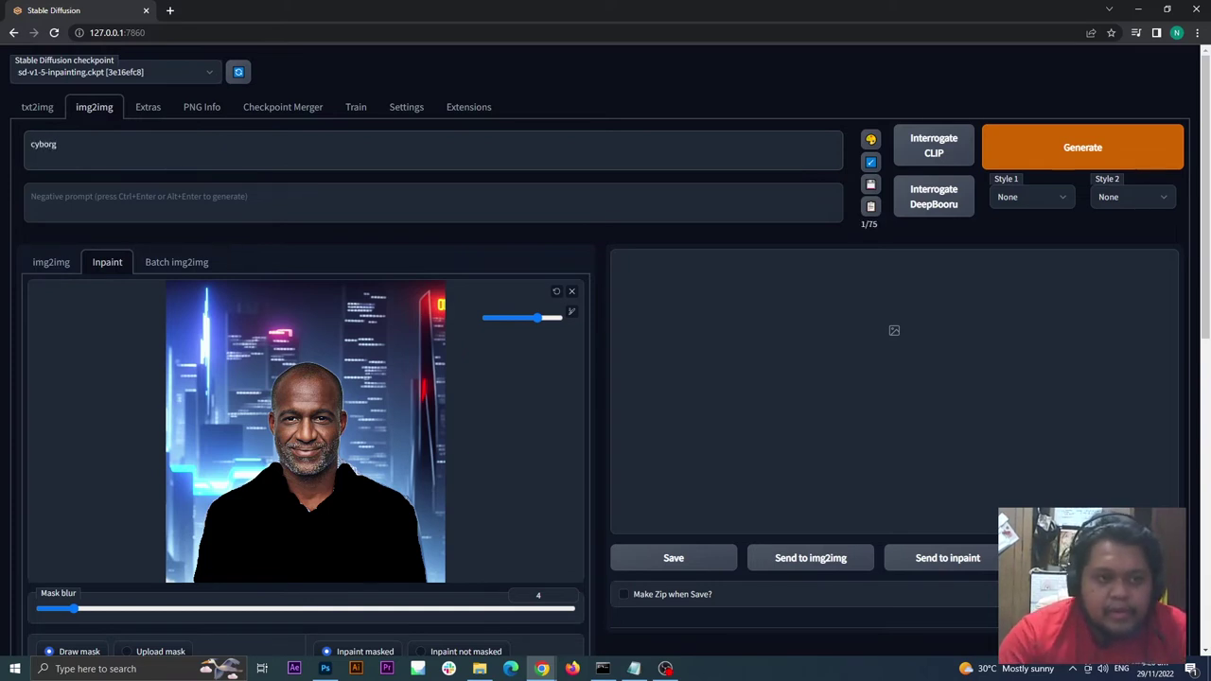
pyautogui.scroll(-2, 779, 232)
pyautogui.scroll(1, 780, 236)
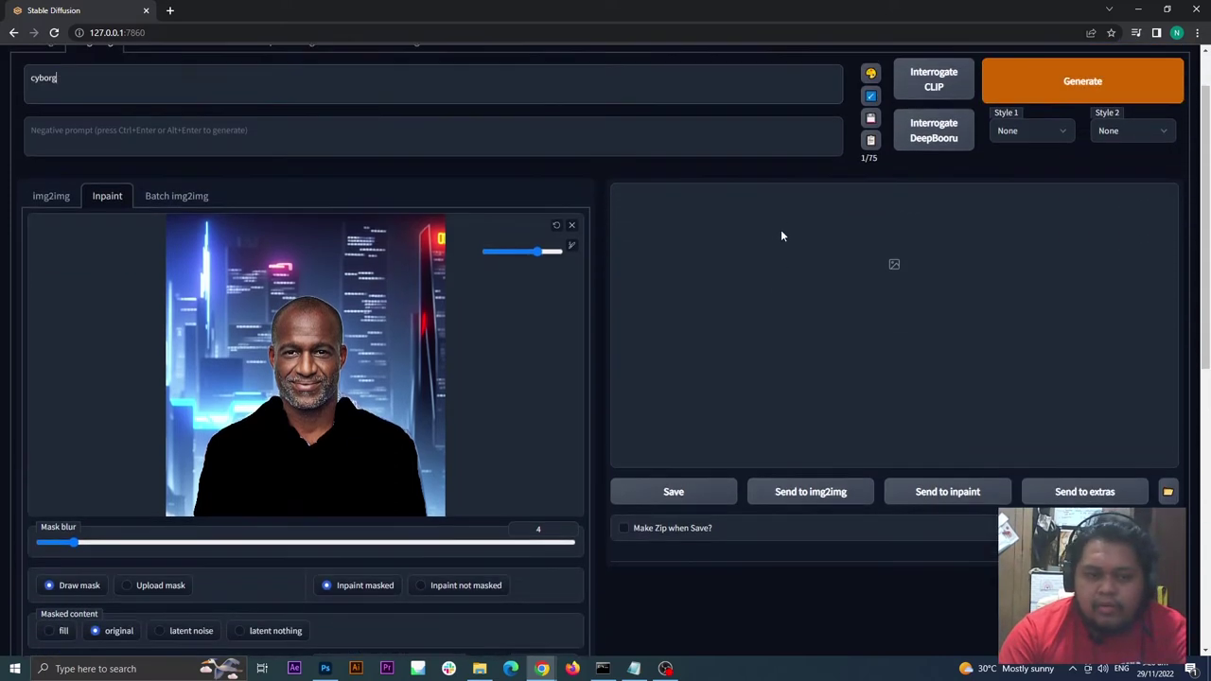
pyautogui.scroll(1, 781, 236)
pyautogui.click(1060, 151)
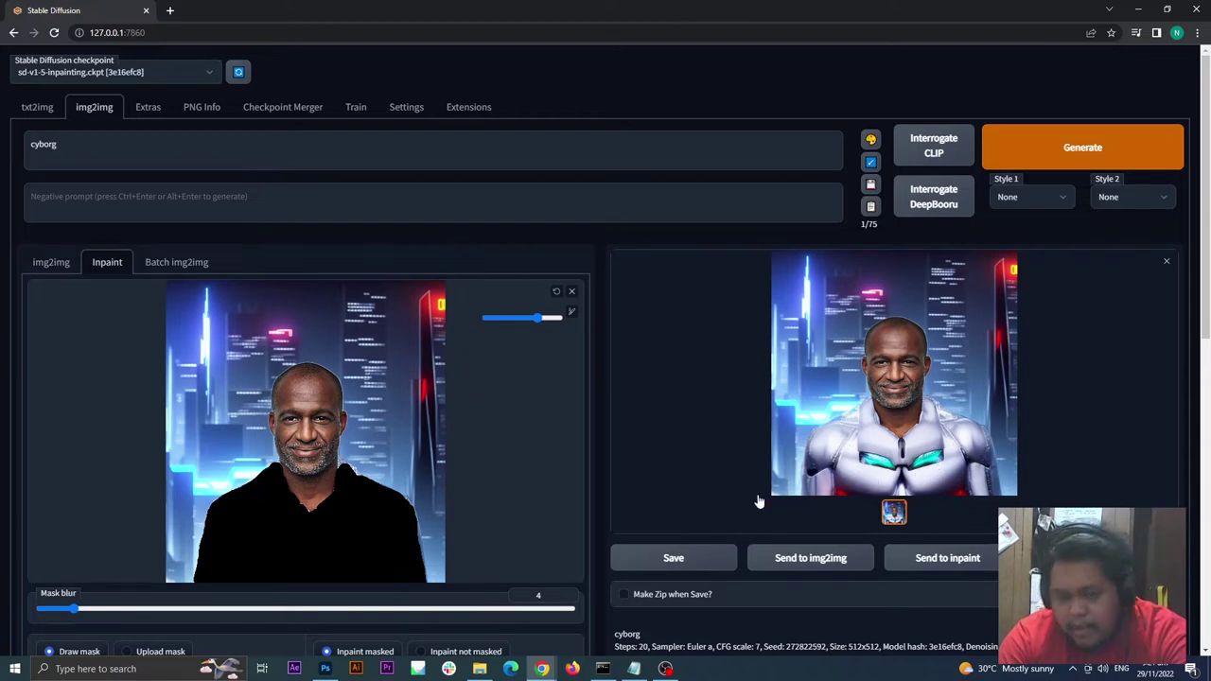
# Drag the Width and Height sliders higher to enlarge the cyborg inpaint's output size
pyautogui.scroll(-1, 607, 558)
pyautogui.scroll(-4, 607, 553)
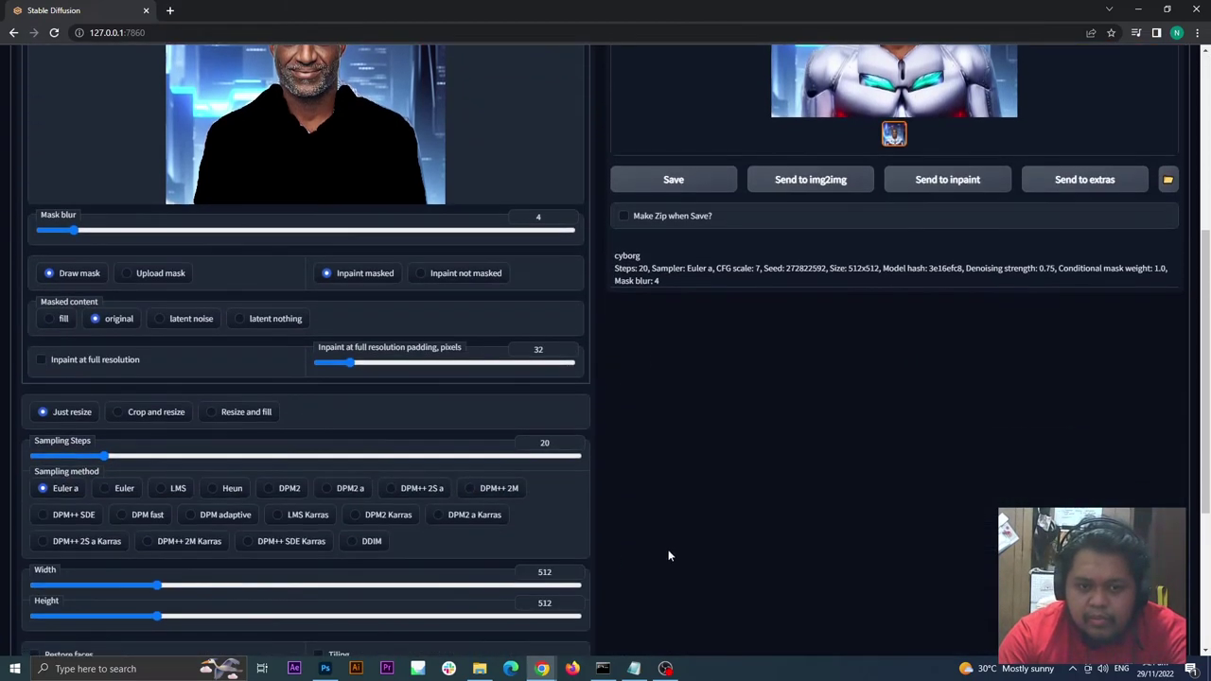
pyautogui.scroll(1, 668, 555)
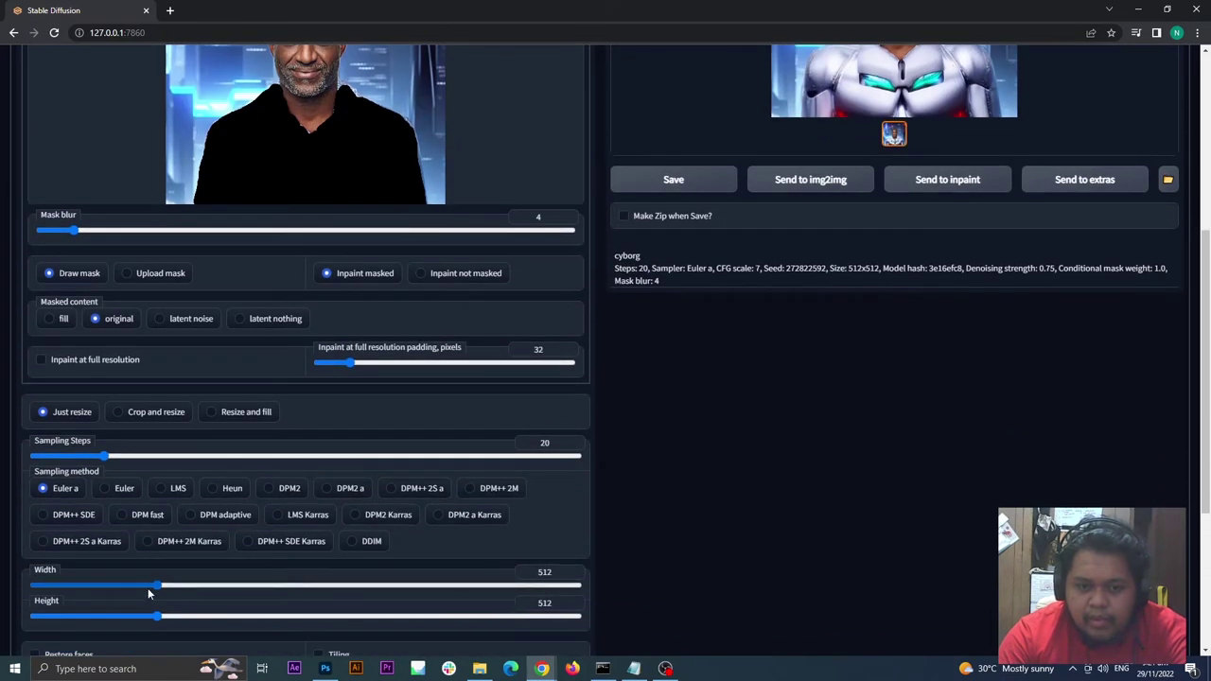
pyautogui.moveTo(159, 587); pyautogui.dragTo(281, 596)
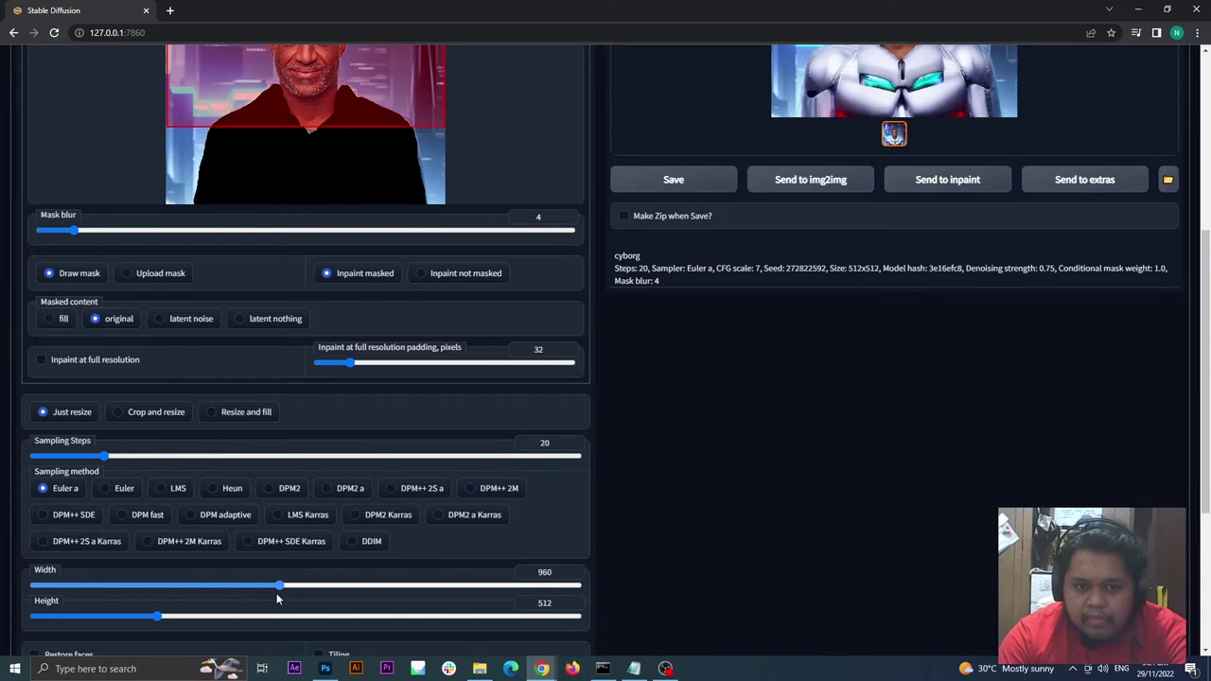
pyautogui.moveTo(161, 617); pyautogui.dragTo(292, 585)
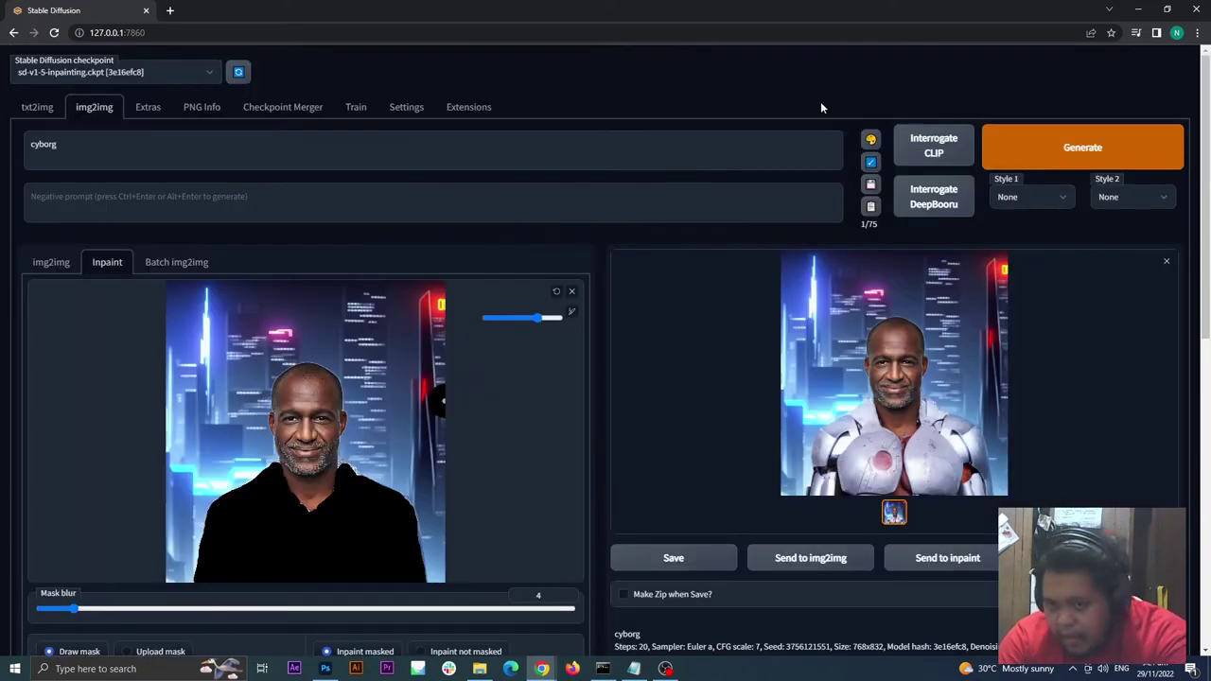
pyautogui.scroll(-3, 635, 491)
pyautogui.scroll(4, 635, 491)
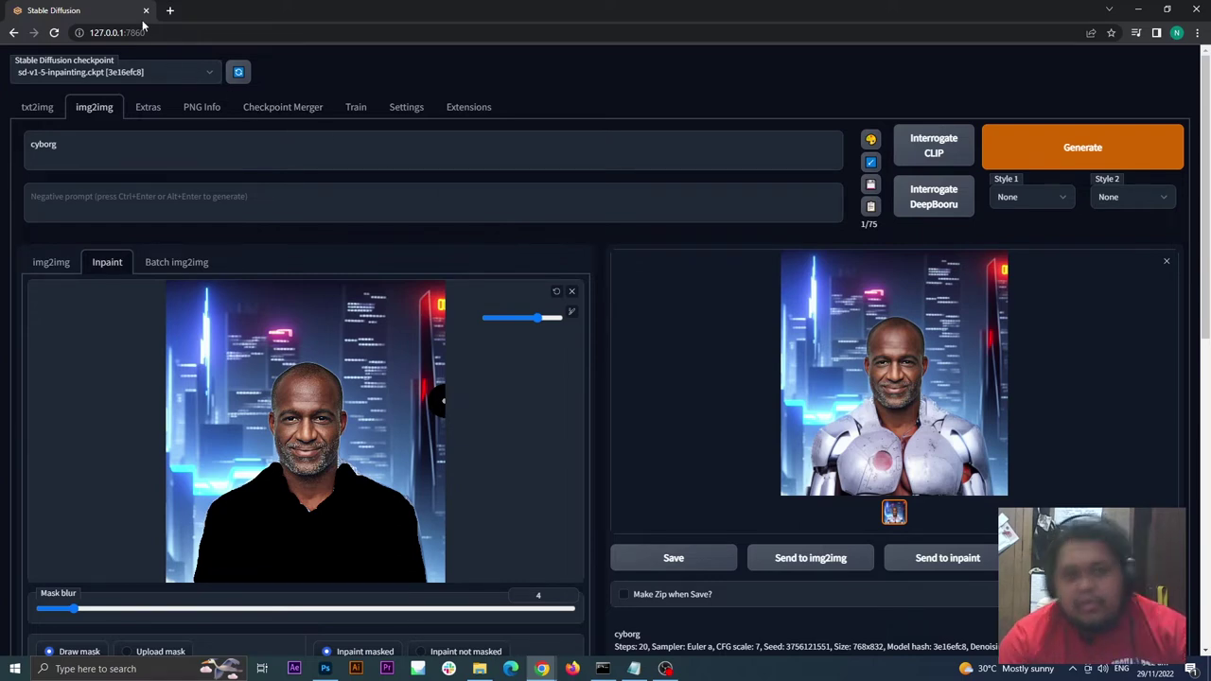
pyautogui.click(113, 32)
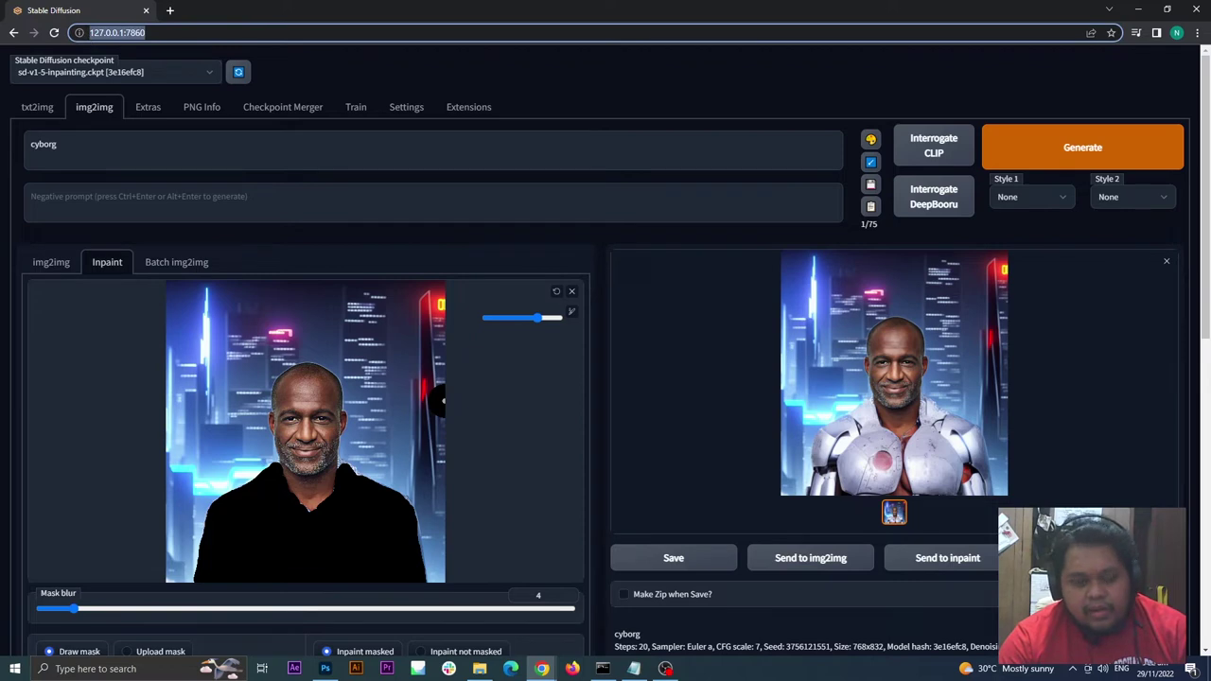
pyautogui.click(170, 10)
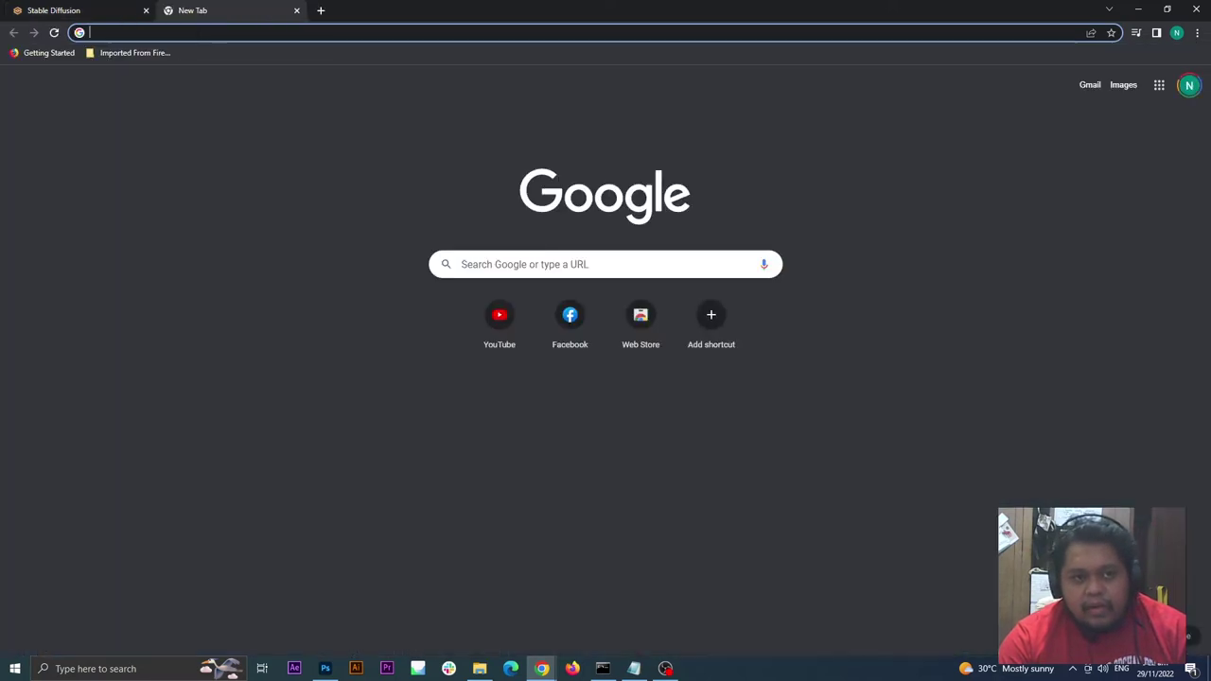
pyautogui.click(296, 10)
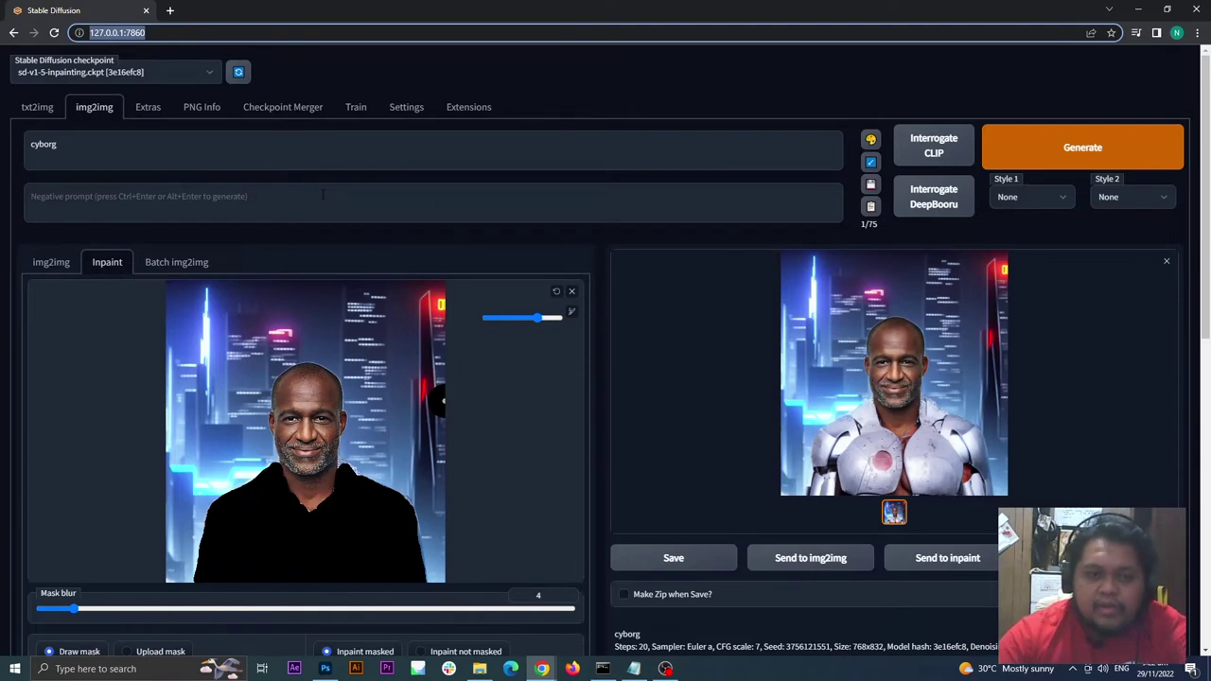
pyautogui.click(592, 245)
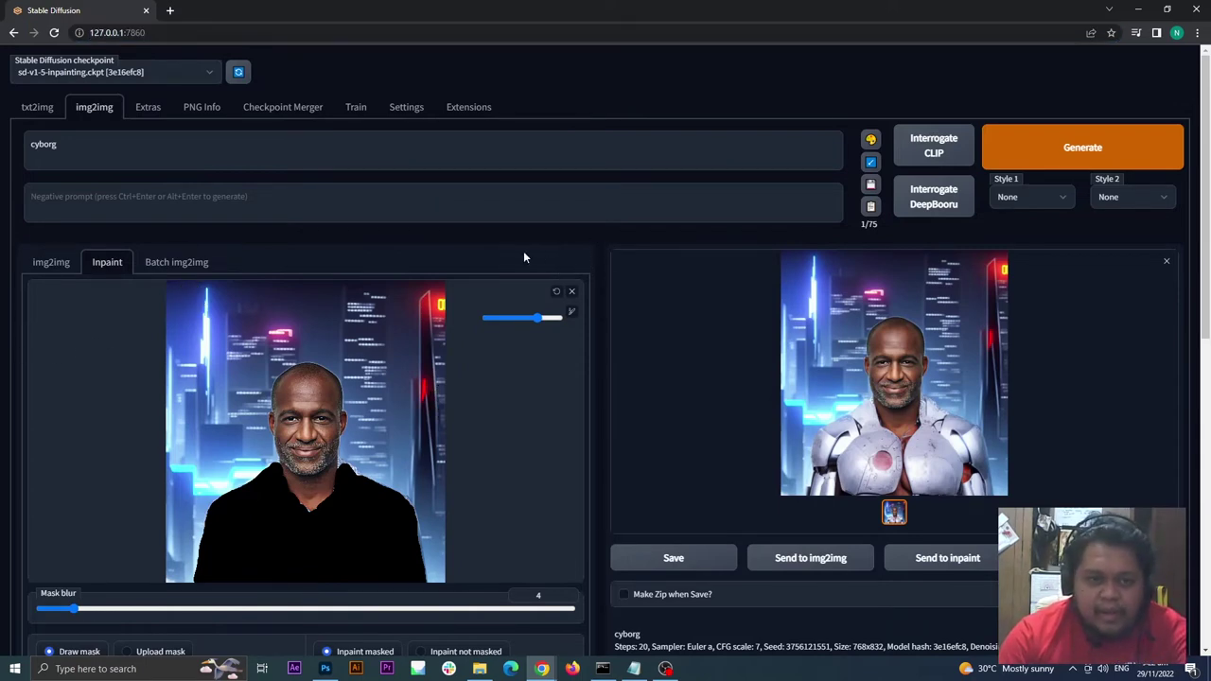
pyautogui.scroll(-3, 2, 456)
pyautogui.scroll(3, 2, 459)
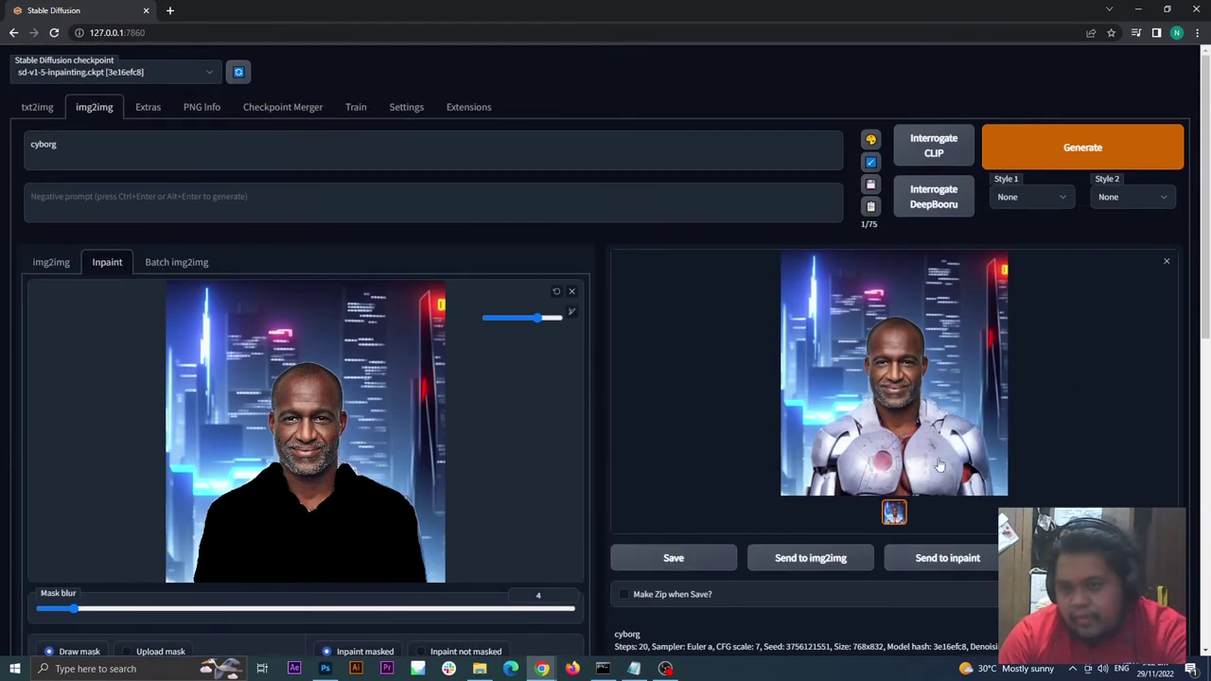
pyautogui.scroll(-5, 592, 346)
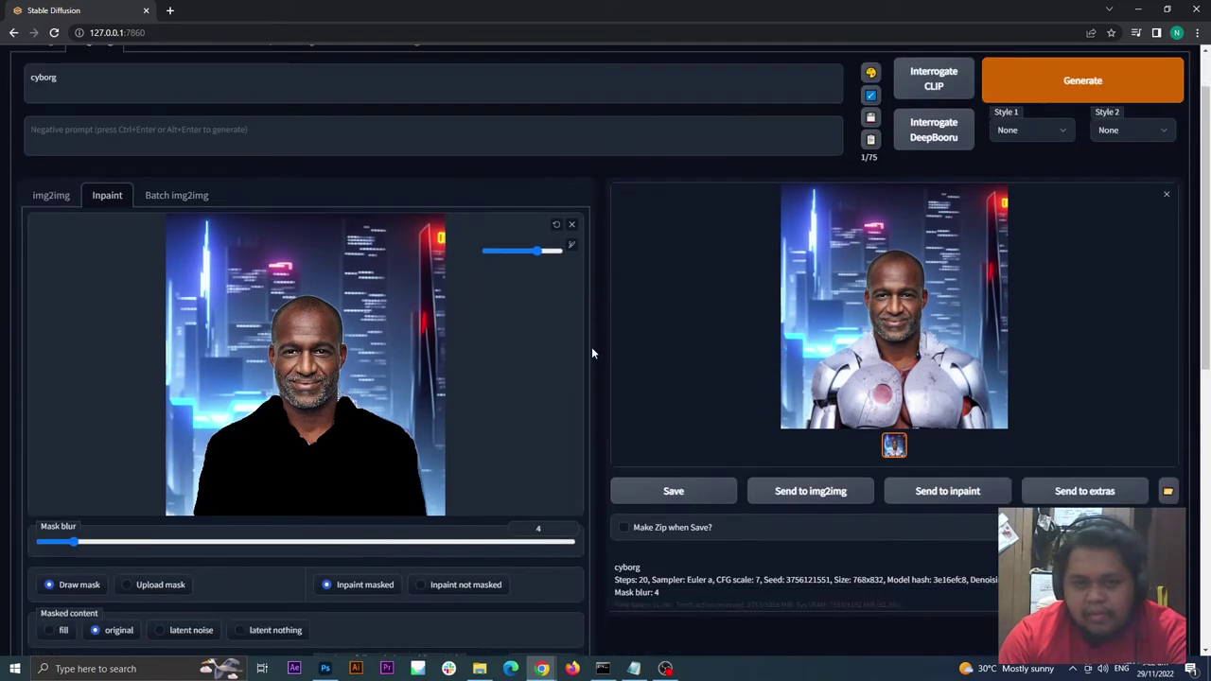
pyautogui.scroll(2, 592, 347)
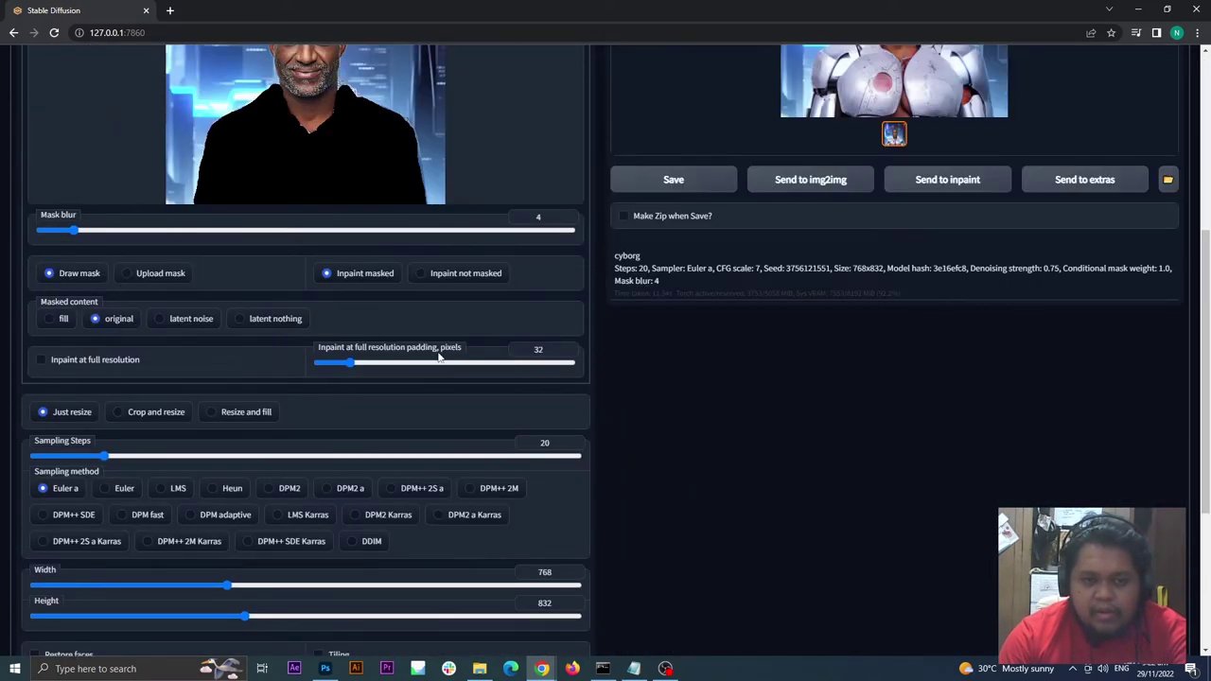
pyautogui.scroll(-3, 625, 378)
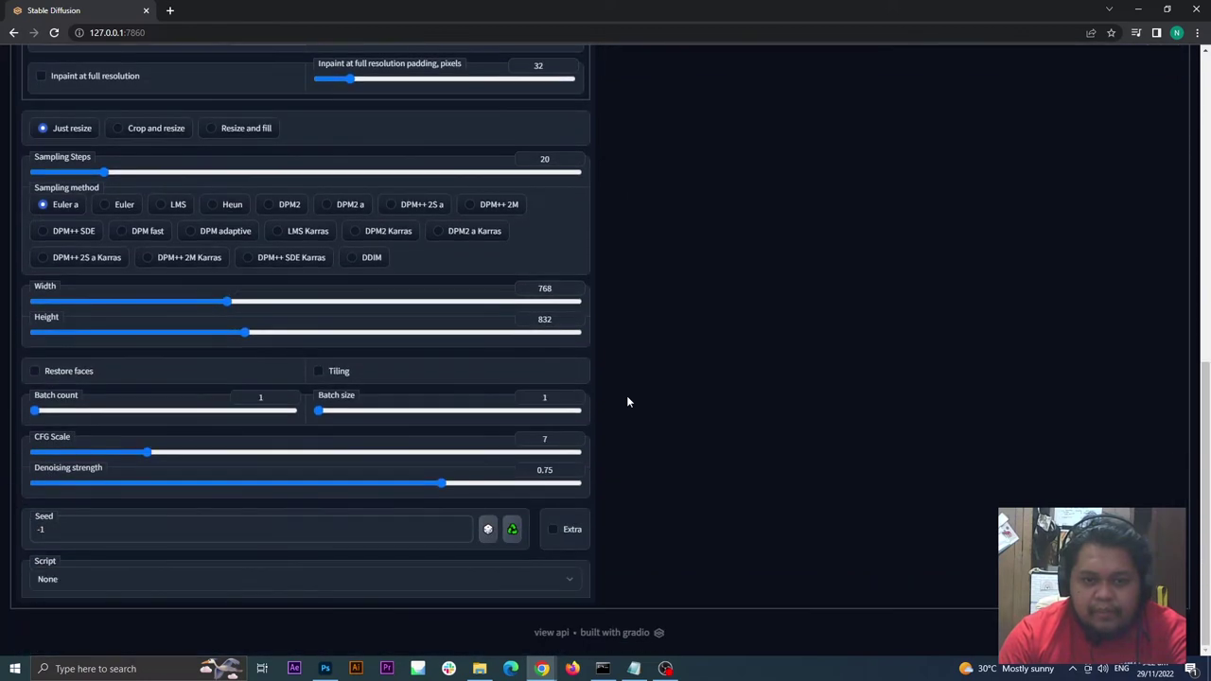
pyautogui.scroll(4, 626, 396)
pyautogui.scroll(3, 626, 393)
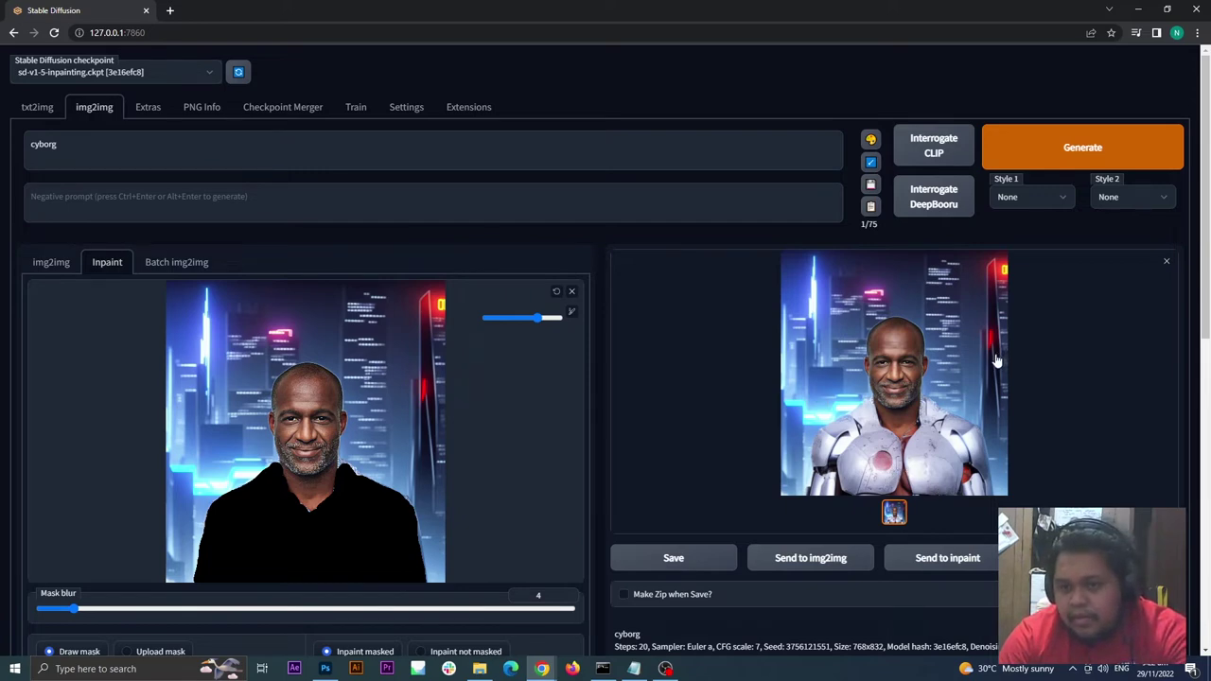
# Generate a new cyborg inpaint of the portrait on the img2img Inpaint tab
pyautogui.click(1041, 147)
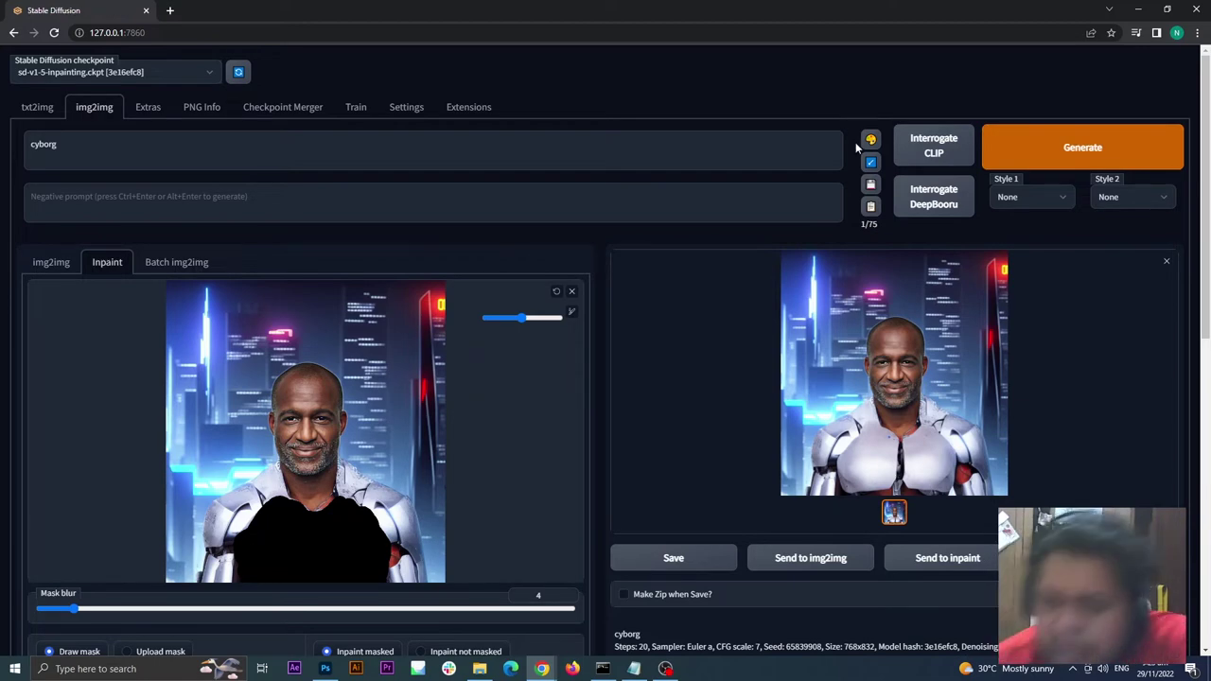
# Send the new cyborg image to Extras, set Resize to 2 and start upscaling
pyautogui.click(1084, 558)
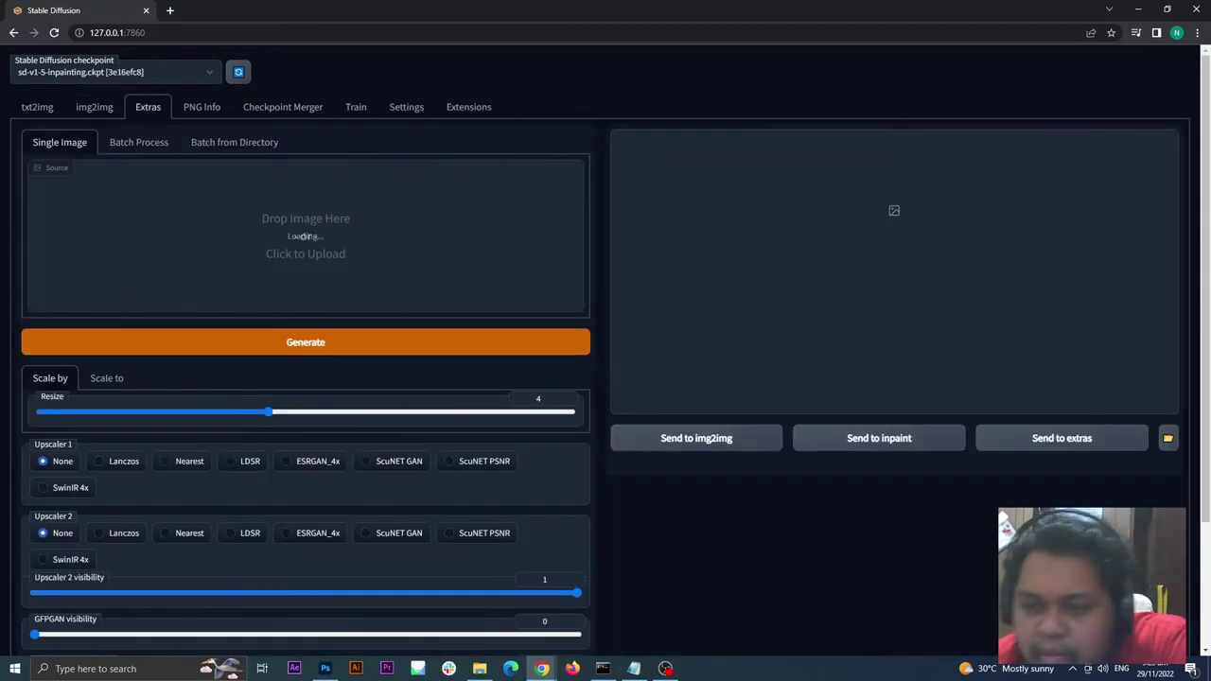
pyautogui.moveTo(269, 414); pyautogui.dragTo(117, 423)
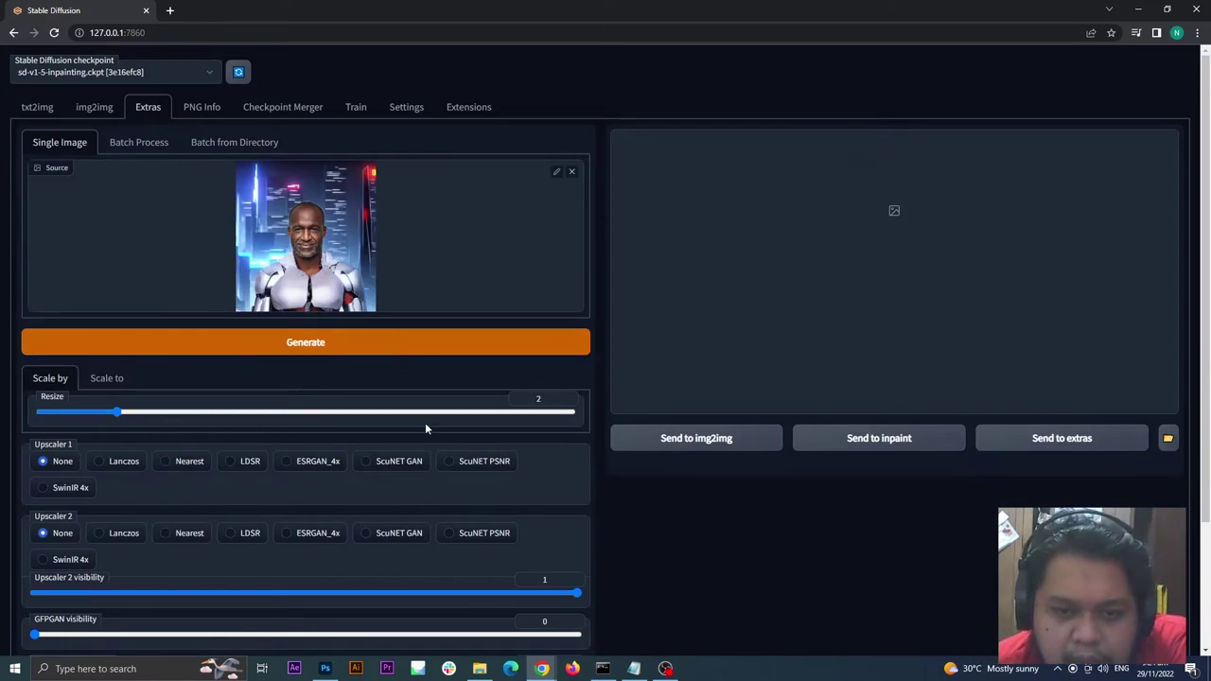
pyautogui.click(427, 346)
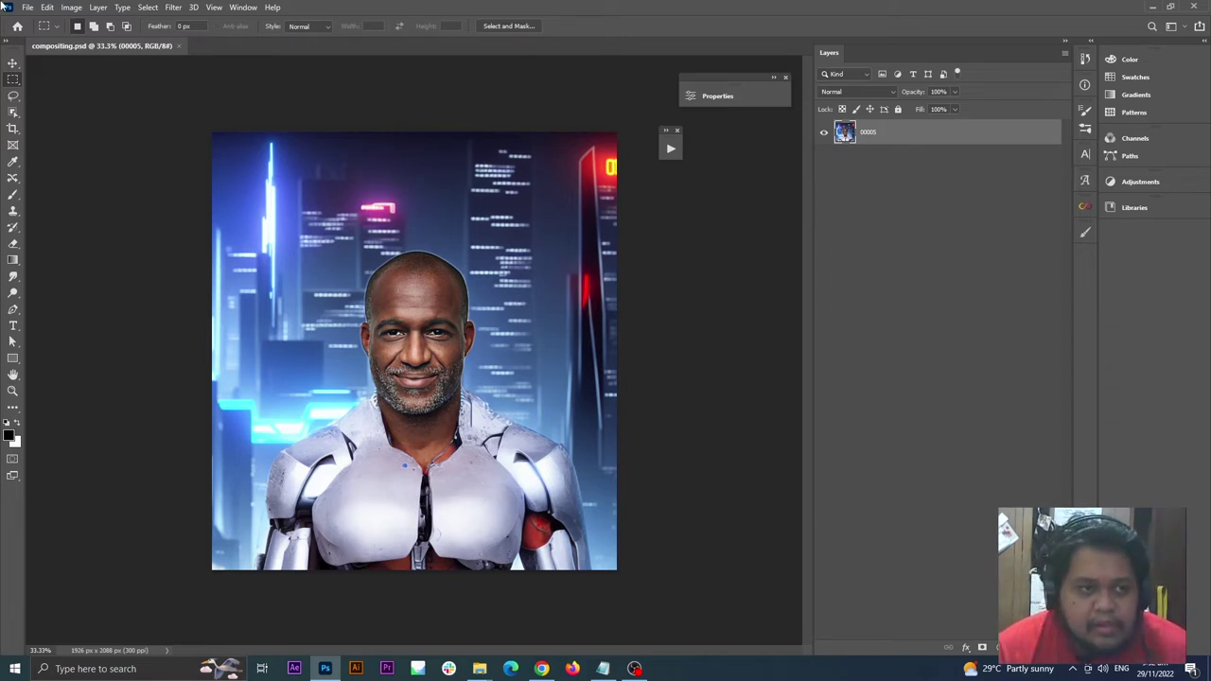
# Box-select the man with the Object Selection Tool and open Select and Mask
pyautogui.click(12, 97)
pyautogui.click(12, 112)
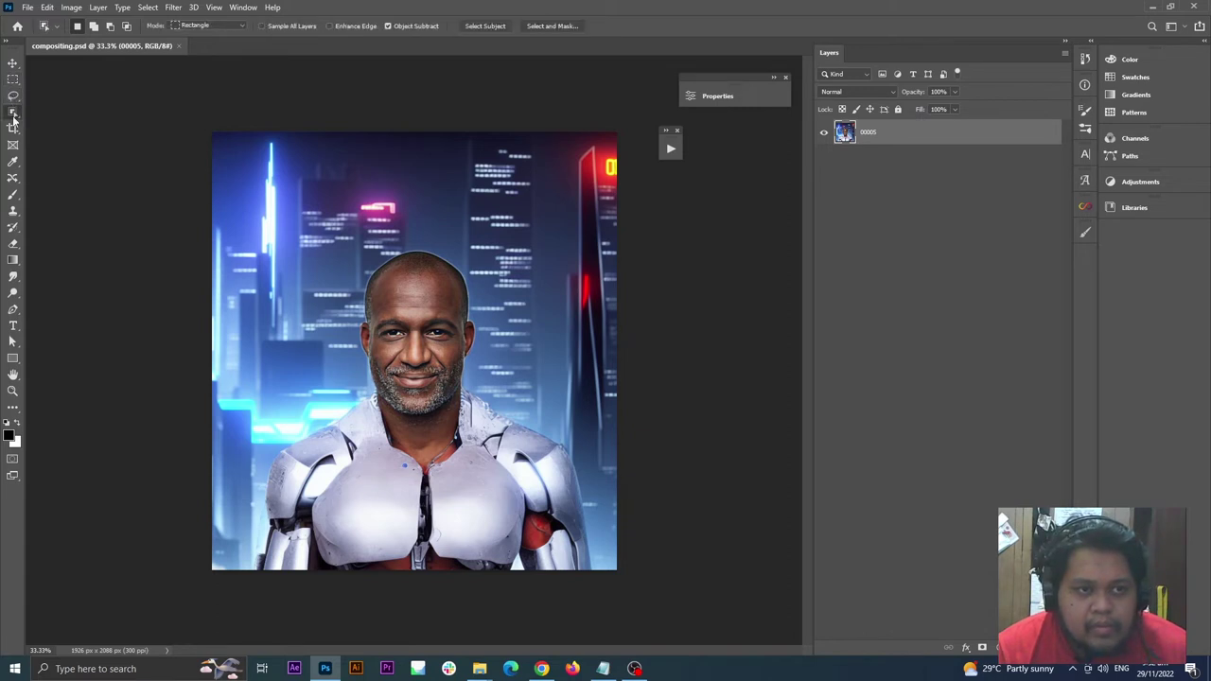
pyautogui.click(75, 116)
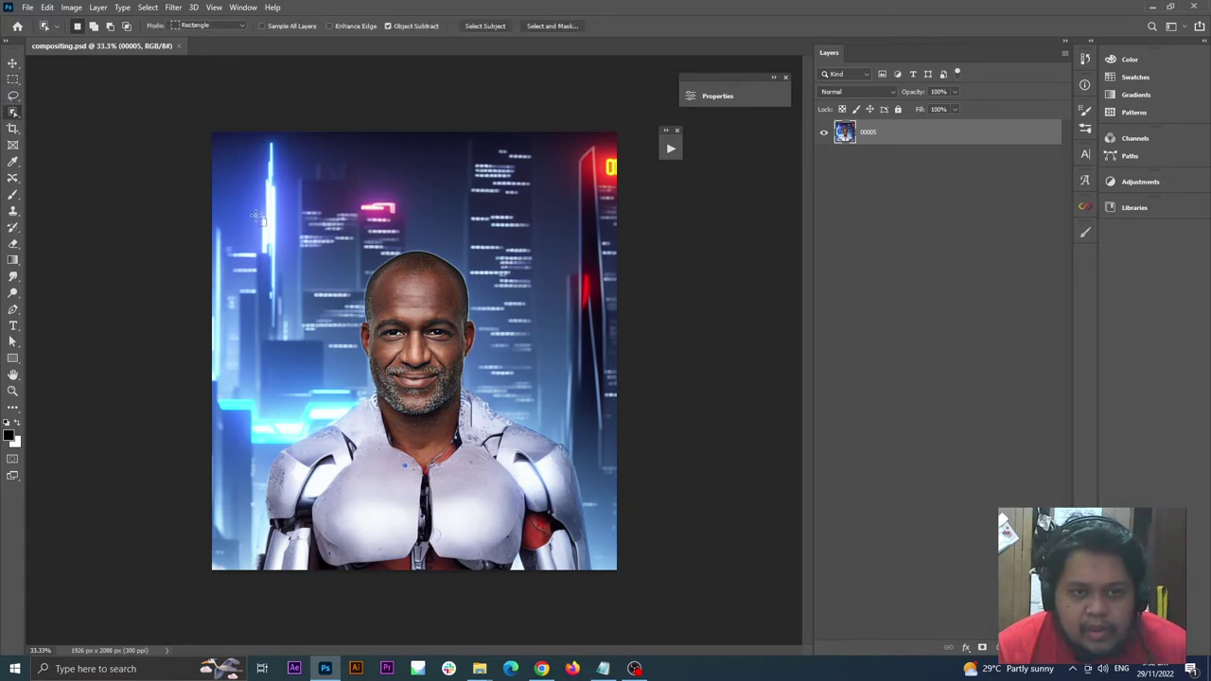
pyautogui.moveTo(236, 204); pyautogui.dragTo(565, 586)
pyautogui.moveTo(594, 586); pyautogui.dragTo(615, 576)
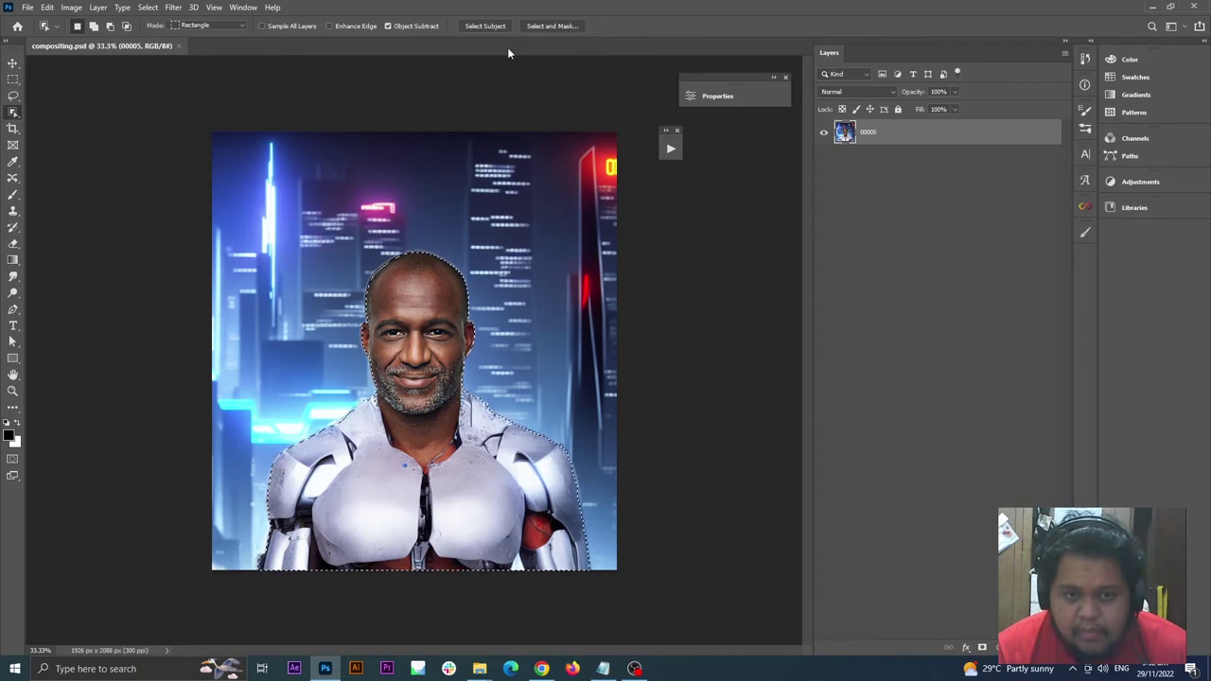
pyautogui.click(549, 26)
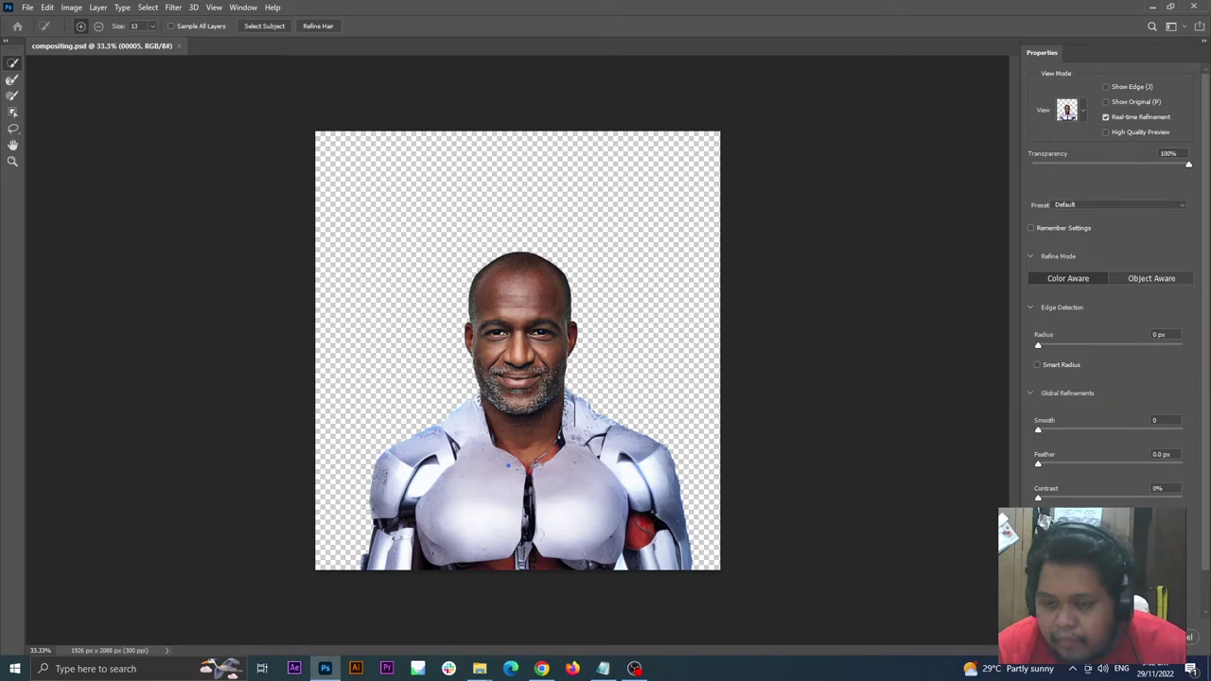
# Exit Select and Mask, deselect, and reselect the man with a new Object Selection box
pyautogui.click(1038, 429)
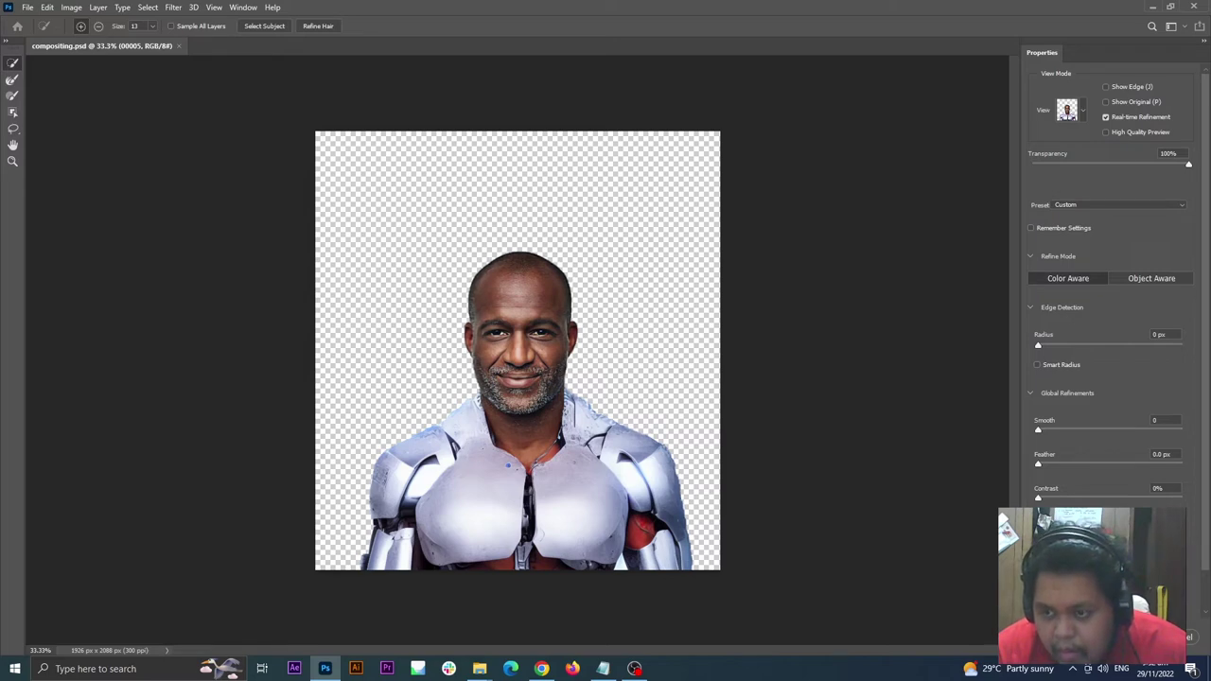
pyautogui.press('Return')
pyautogui.hotkey('ctrl', 'd')
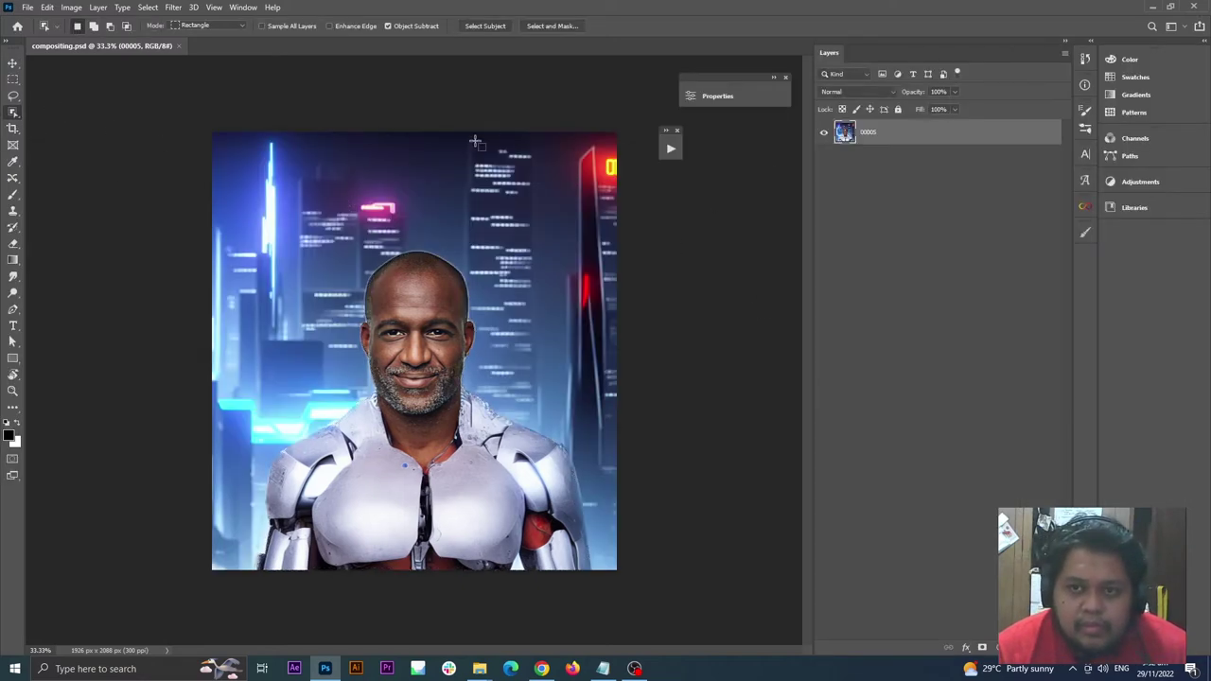
pyautogui.moveTo(186, 113); pyautogui.dragTo(626, 589)
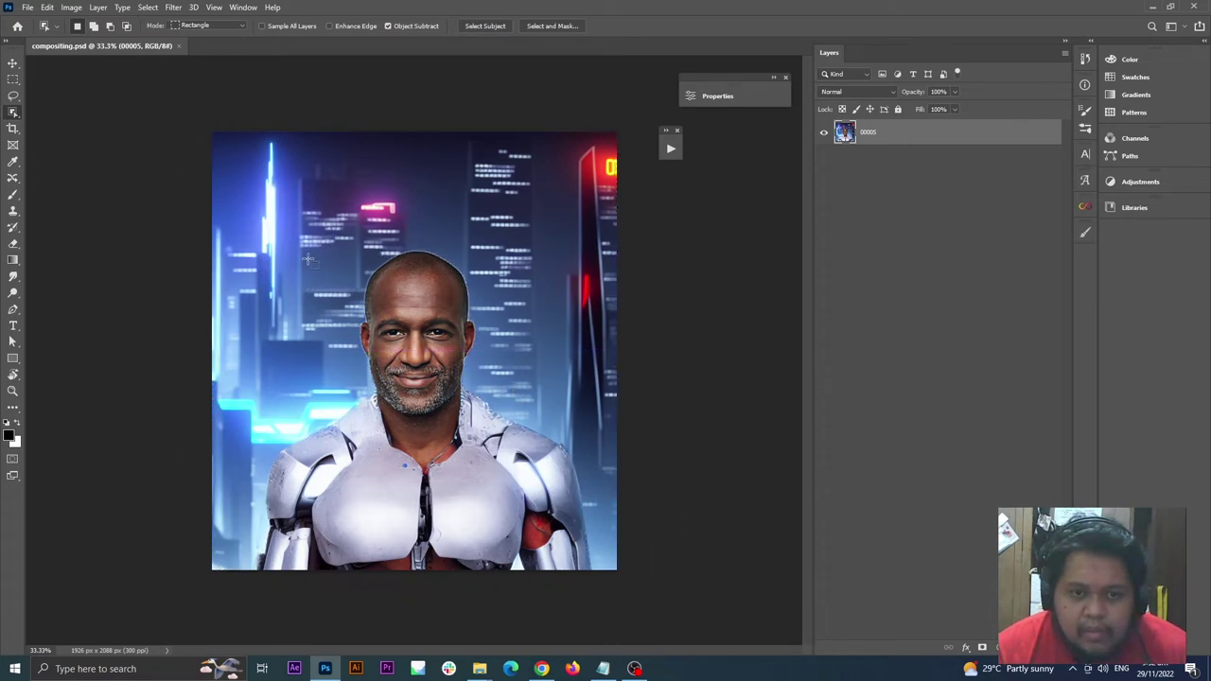
pyautogui.moveTo(254, 230); pyautogui.dragTo(601, 580)
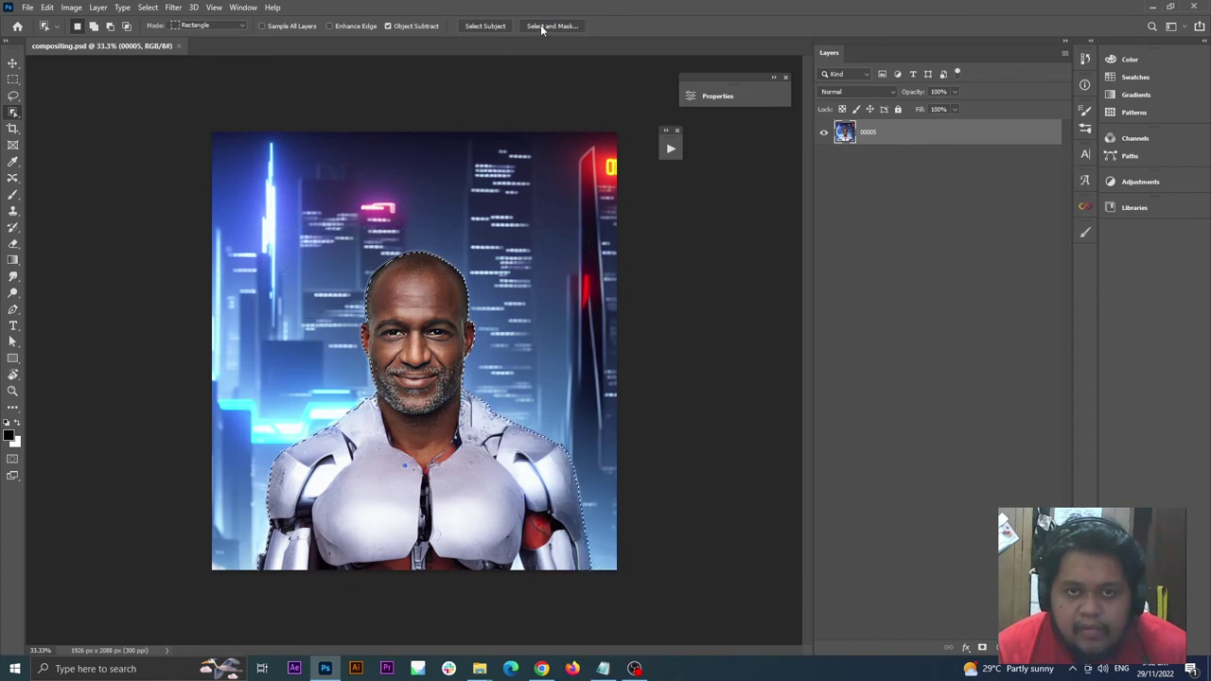
# Zoom in and pan the view across the man's head and torso
pyautogui.hotkey('ctrl', '+')
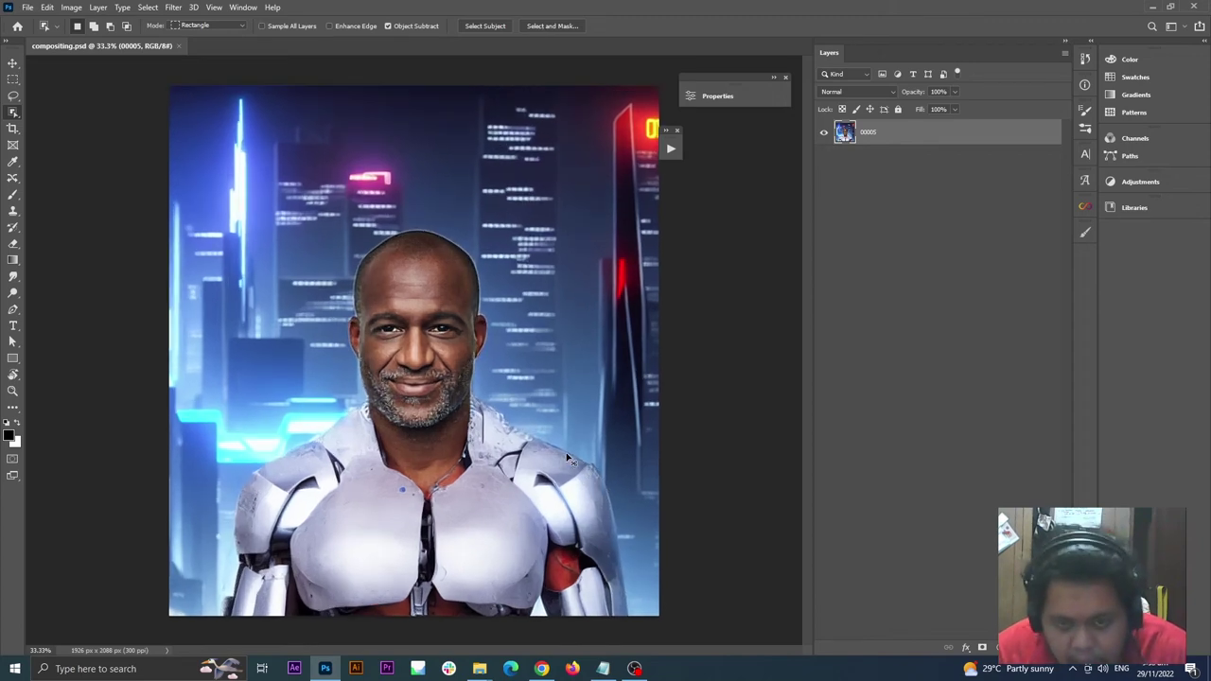
pyautogui.hotkey('ctrl', '+')
pyautogui.scroll(-5, 568, 426)
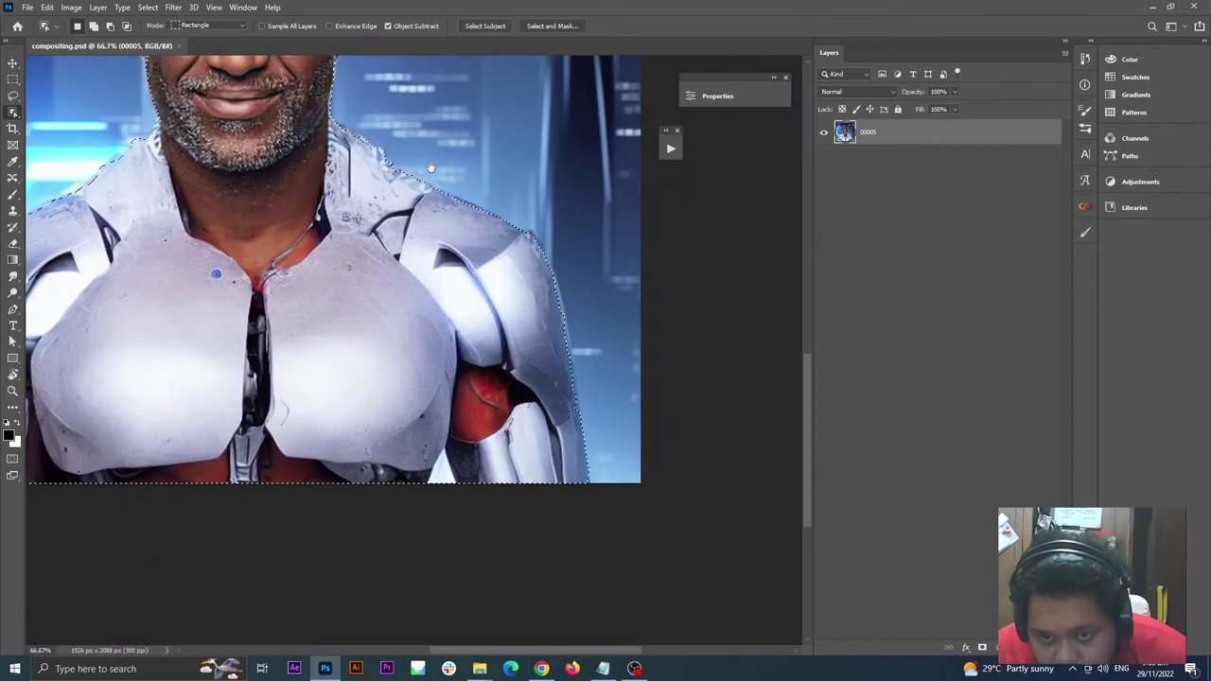
pyautogui.scroll(1, 426, 356)
pyautogui.hscroll(-5, 426, 356)
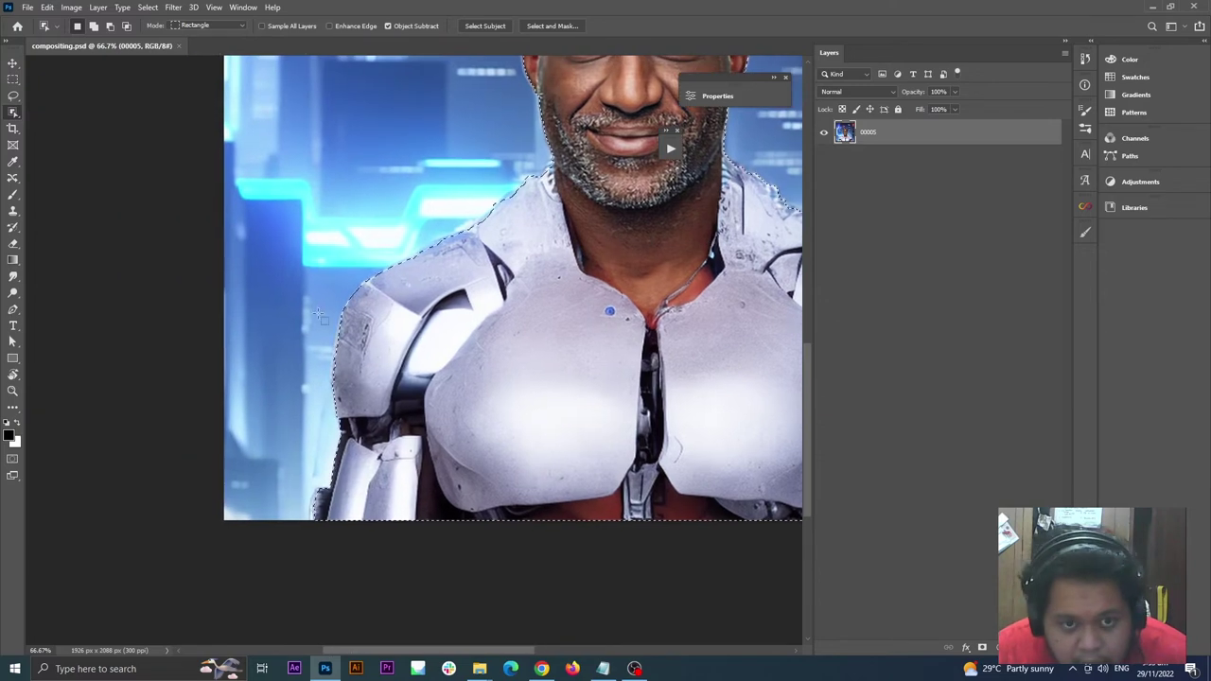
pyautogui.moveTo(591, 113); pyautogui.dragTo(312, 342)
pyautogui.moveTo(386, 351); pyautogui.dragTo(375, 248)
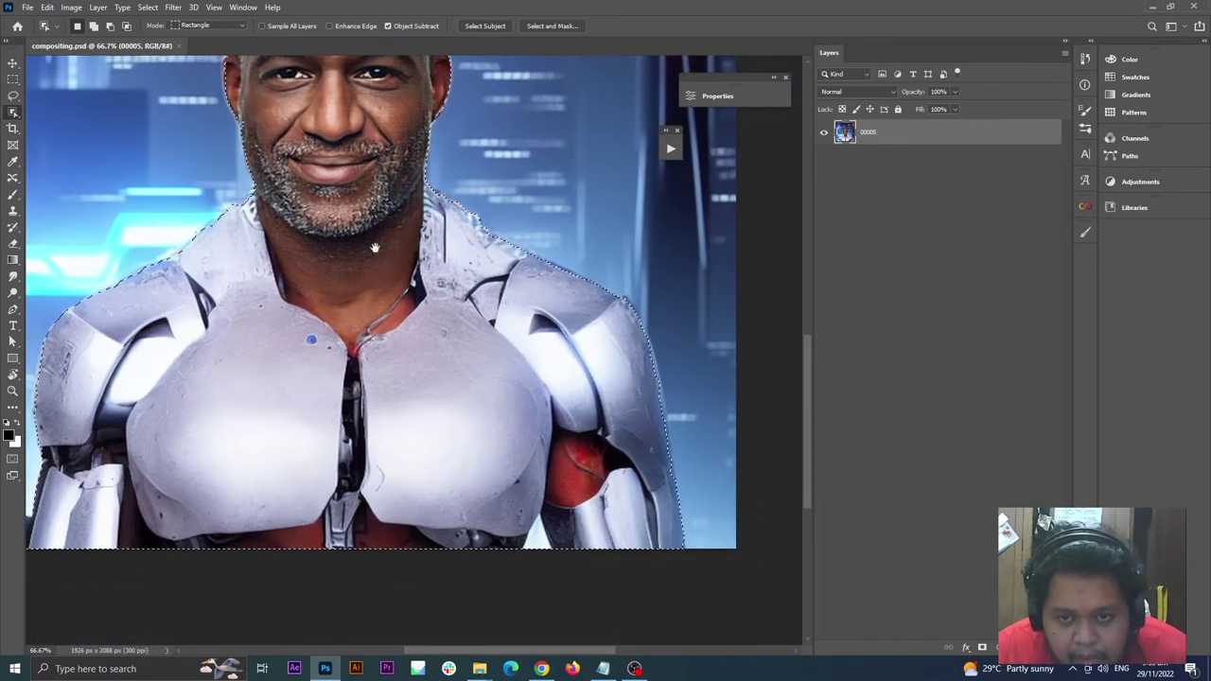
# Touch up the man's selection with the Quick Selection brush at size about 80, subtracting with Alt
pyautogui.rightClick(9, 114)
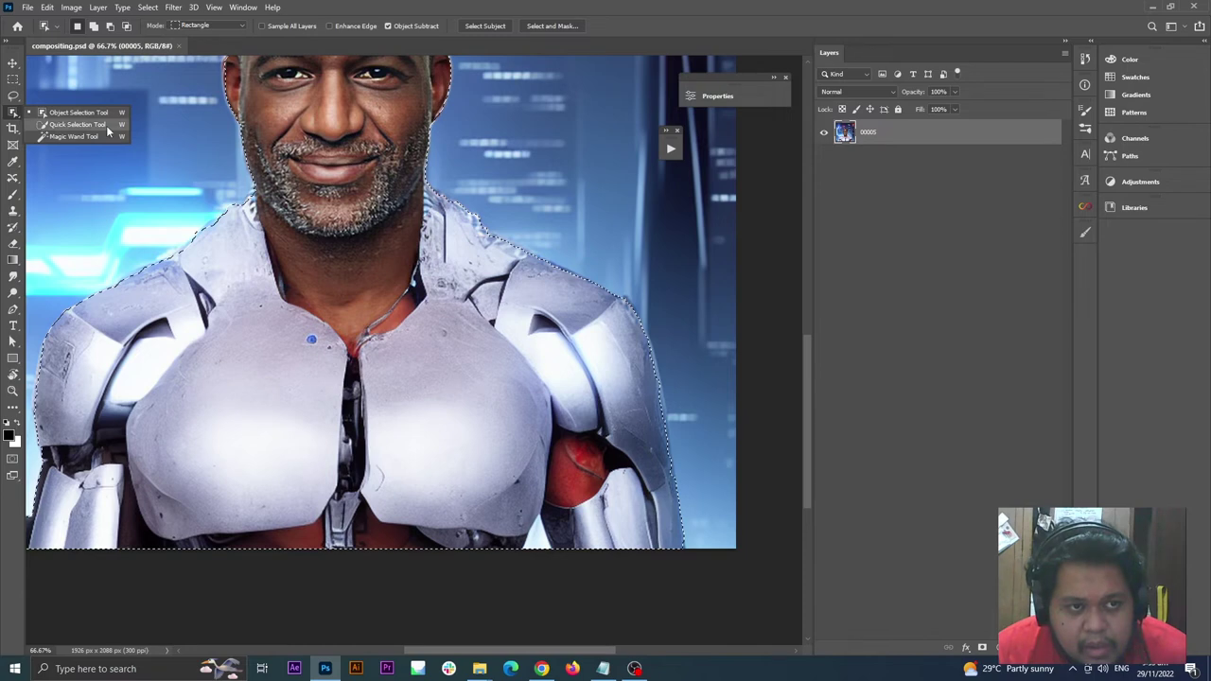
pyautogui.click(77, 124)
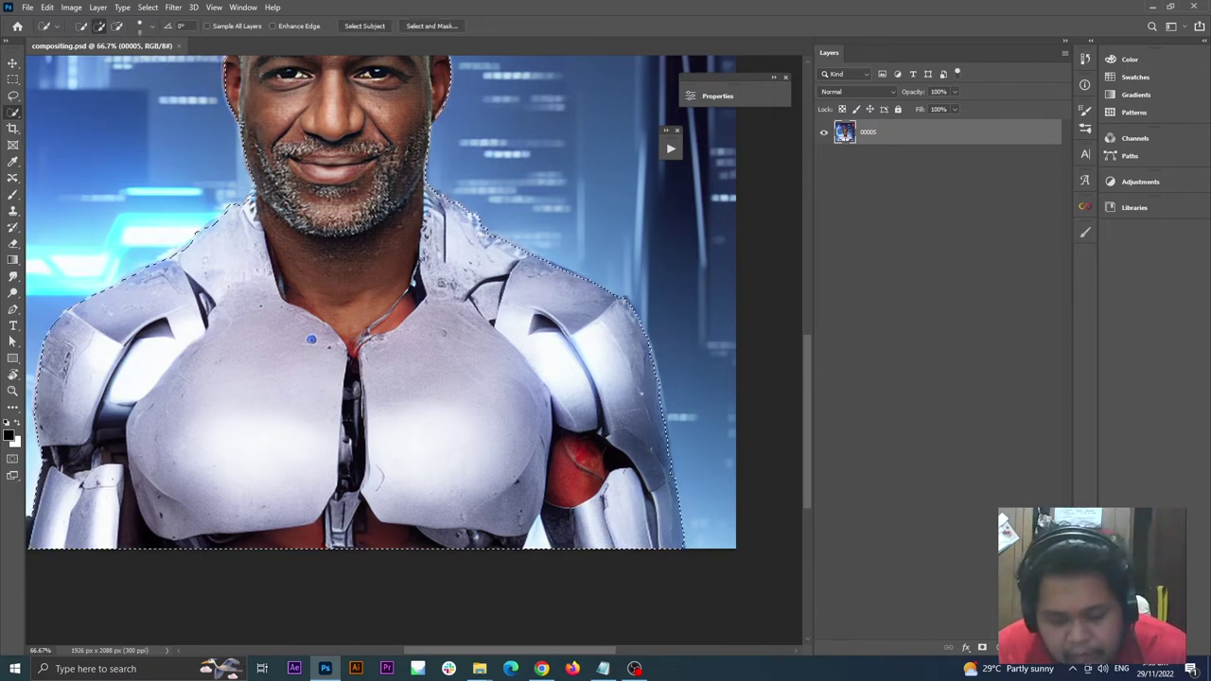
pyautogui.press(']')
pyautogui.press(']')
pyautogui.press(']')
pyautogui.press(']')
pyautogui.press(']')
pyautogui.press(']')
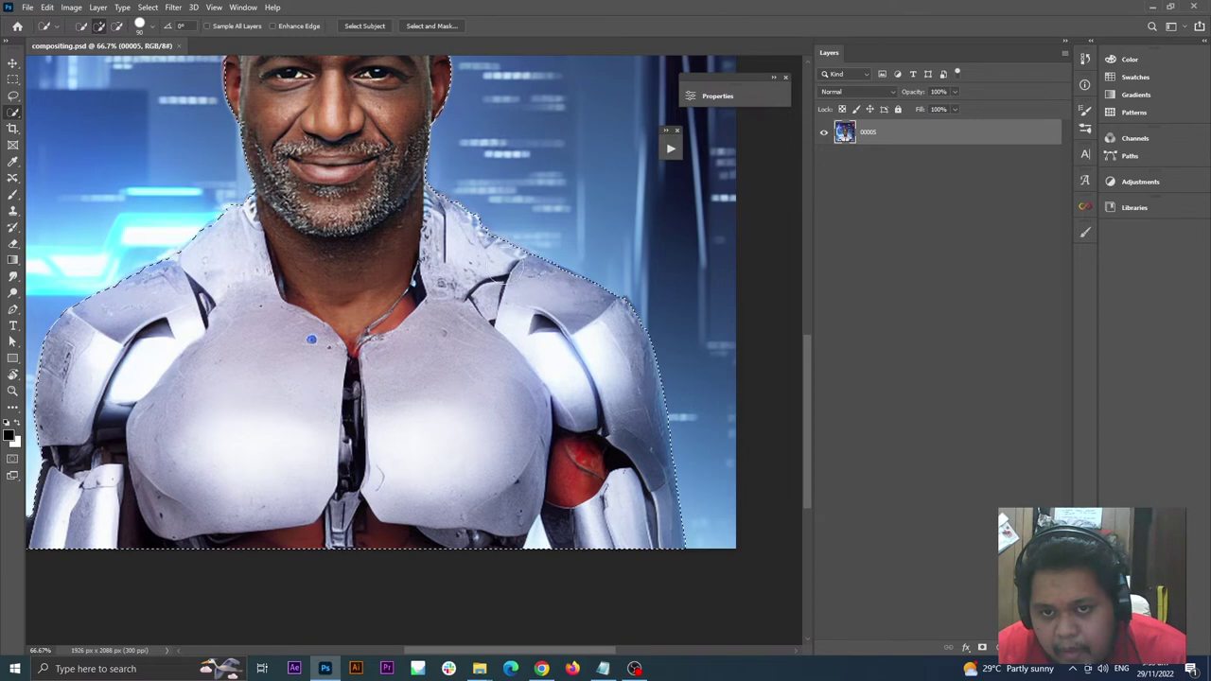
pyautogui.scroll(-1, 325, 278)
pyautogui.hscroll(-2, 324, 278)
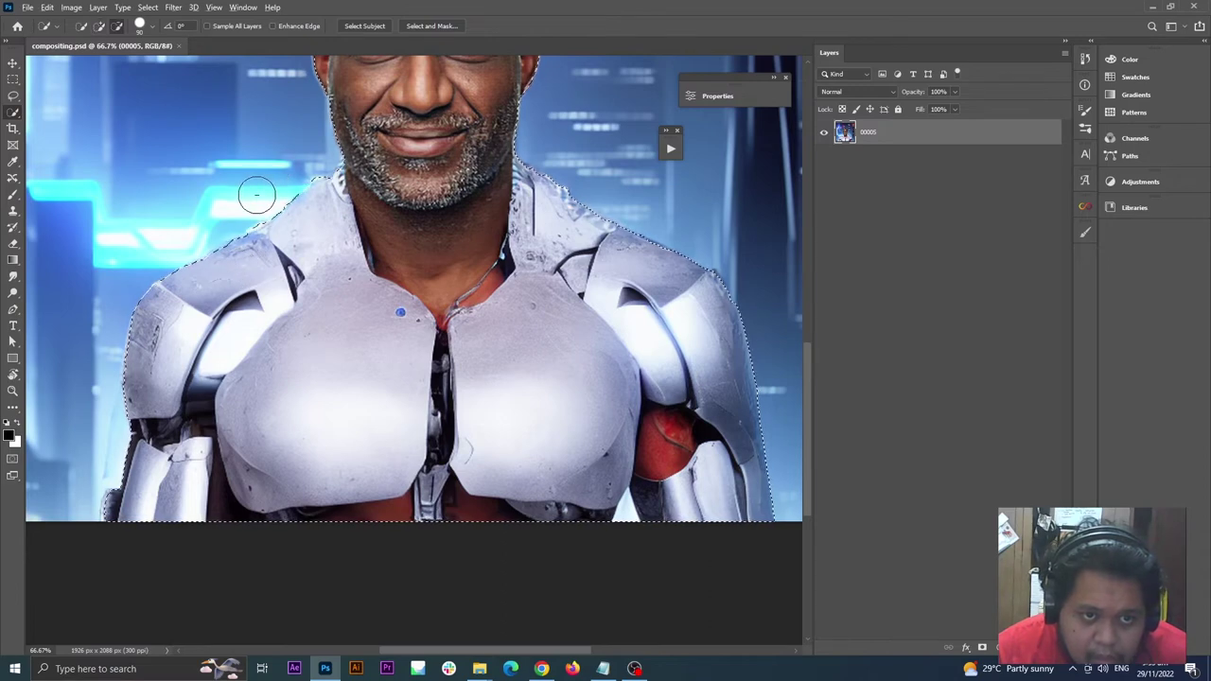
pyautogui.press('alt')
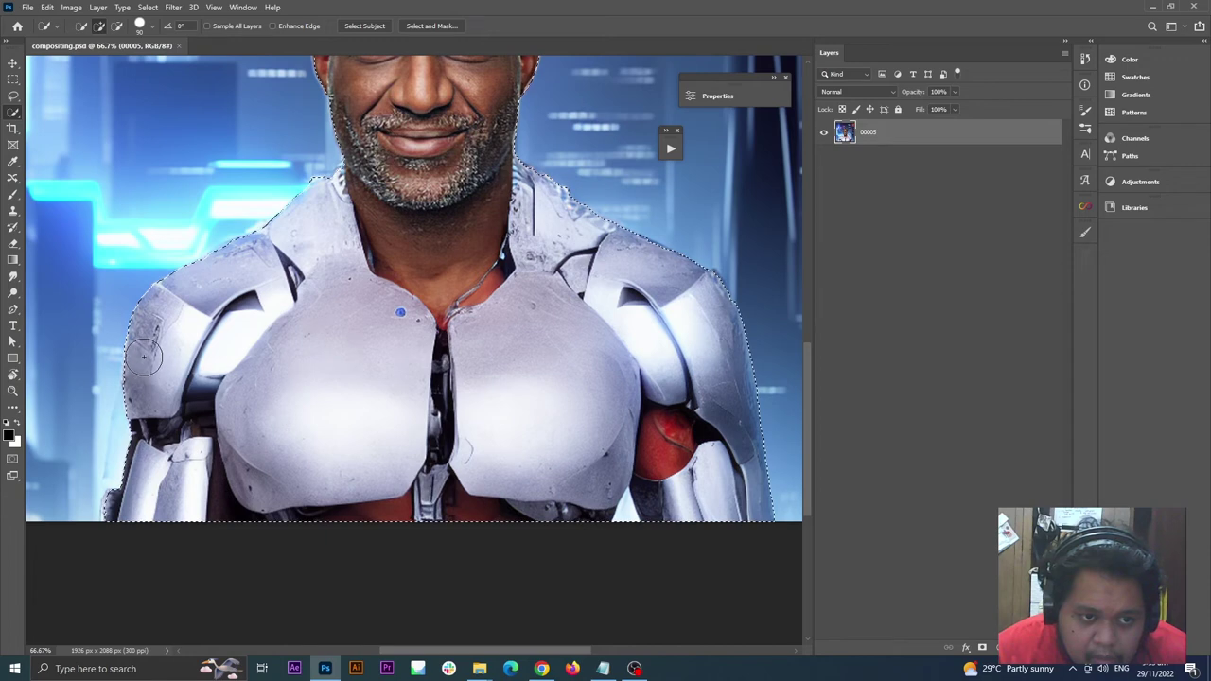
pyautogui.moveTo(498, 195); pyautogui.dragTo(496, 397)
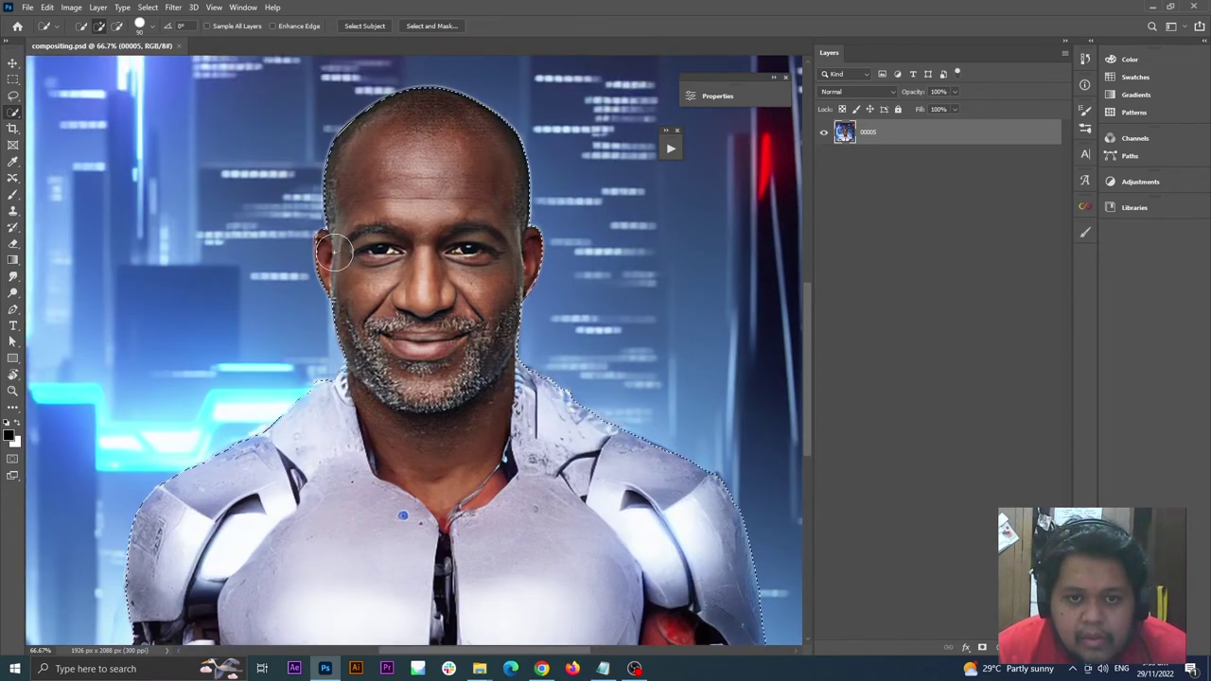
# Copy the selected man onto a new layer and toggle the city layer to check the cut-out
pyautogui.hotkey('ctrl', '-')
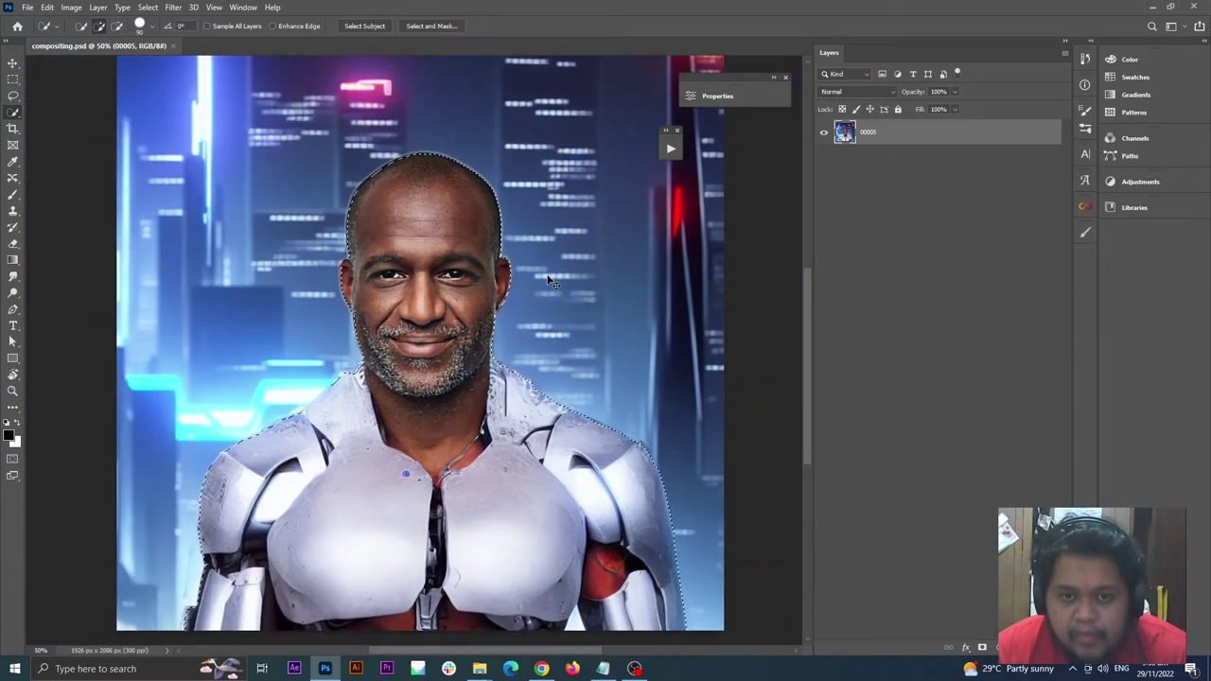
pyautogui.hotkey('ctrl', 'j')
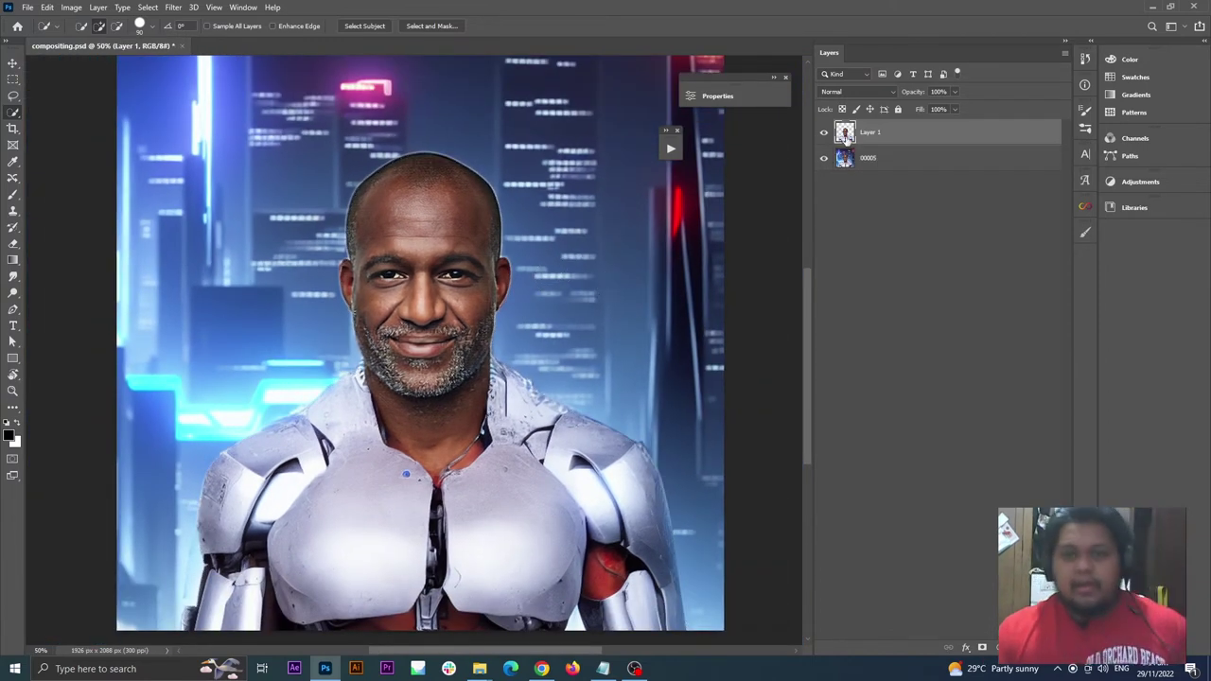
pyautogui.click(824, 159)
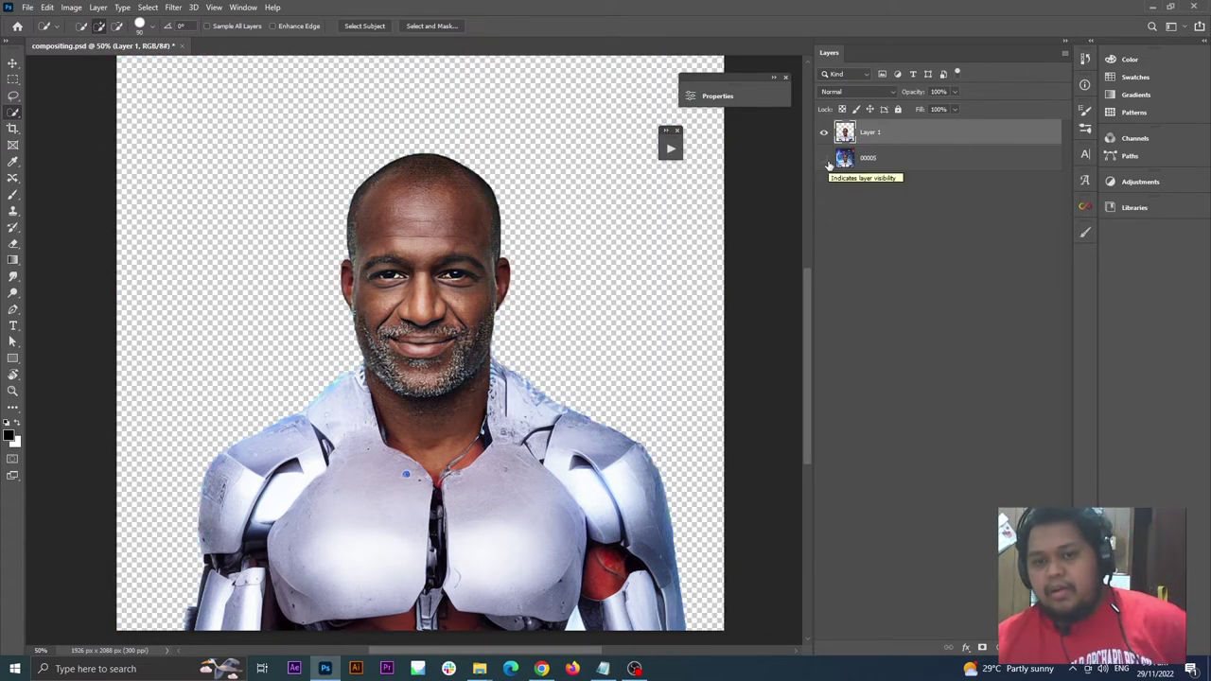
pyautogui.click(824, 158)
pyautogui.click(825, 159)
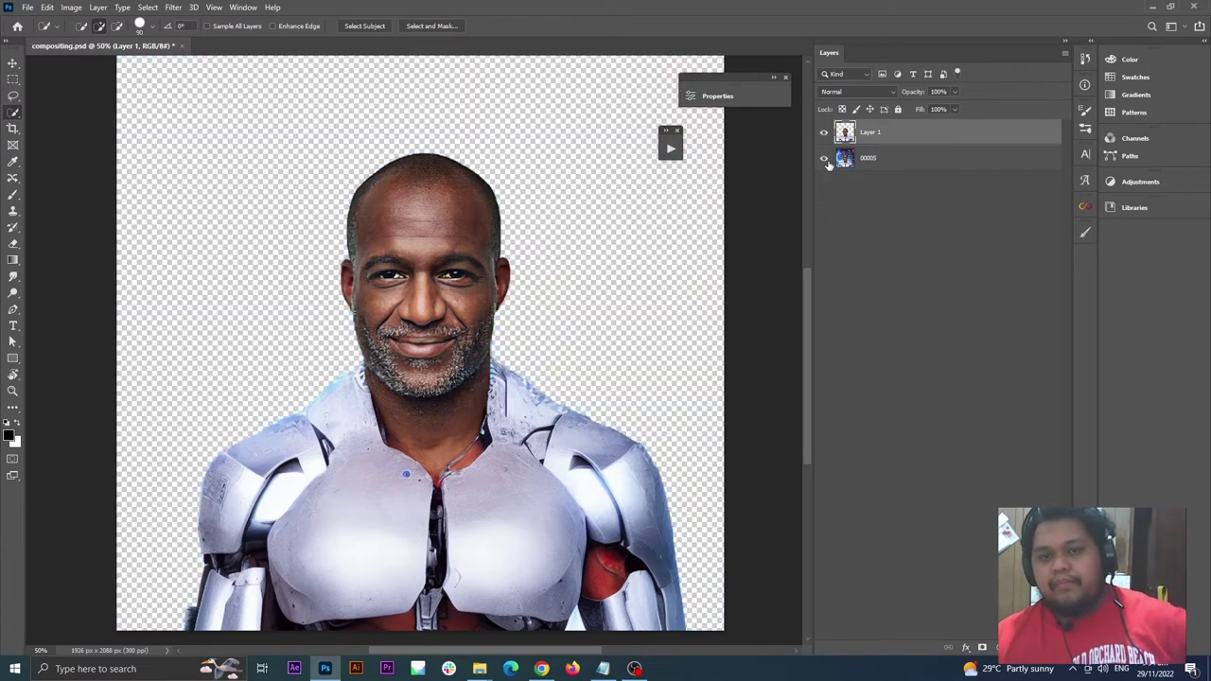
pyautogui.click(824, 159)
pyautogui.click(835, 228)
# Rename the city layer 'Background' and the cut-out layer 'Foreground'
pyautogui.doubleClick(863, 158)
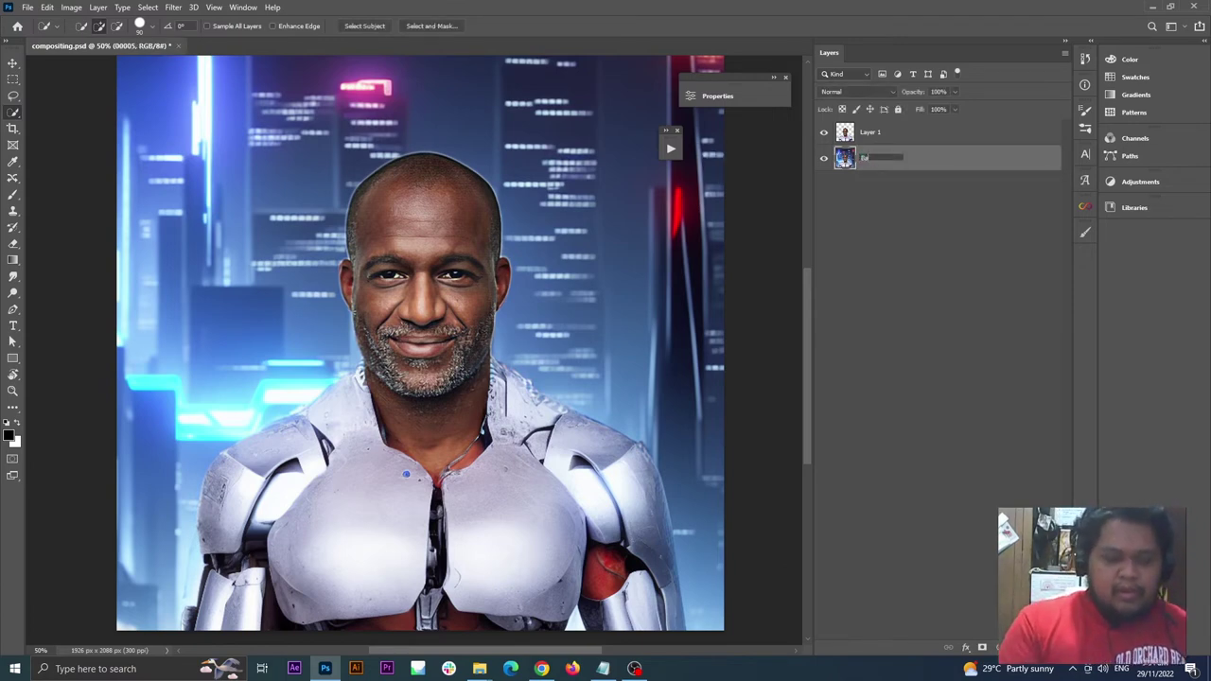
pyautogui.write('Background')
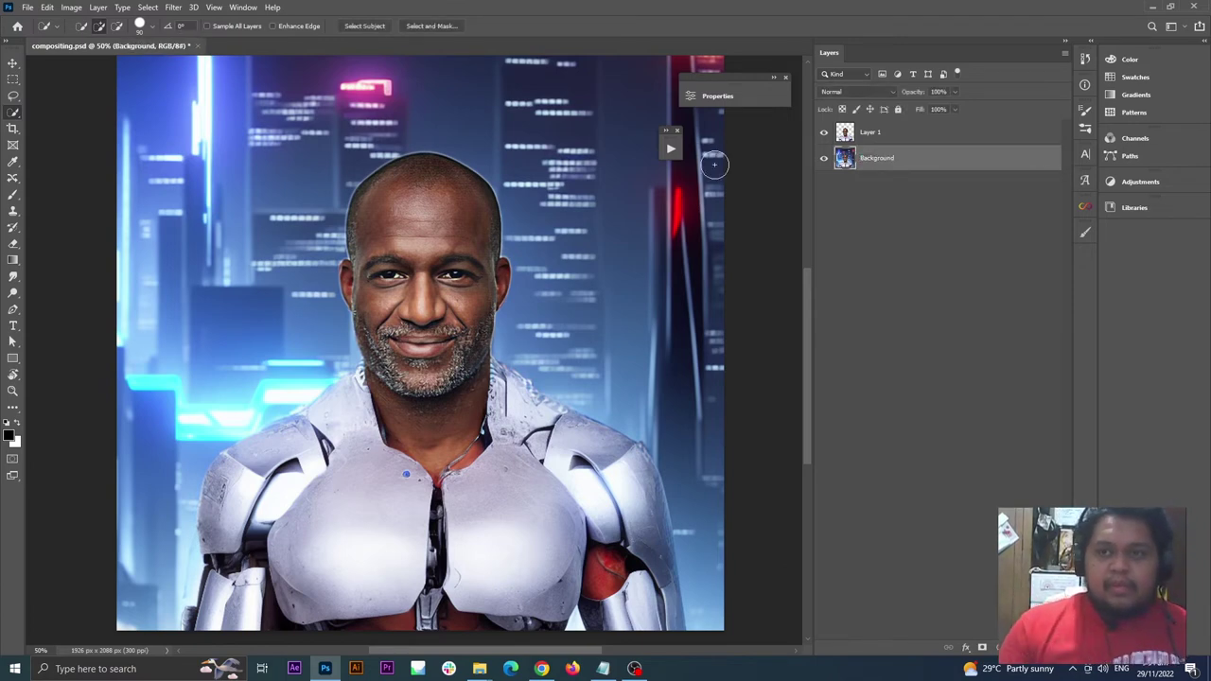
pyautogui.doubleClick(873, 133)
pyautogui.write('Fo')
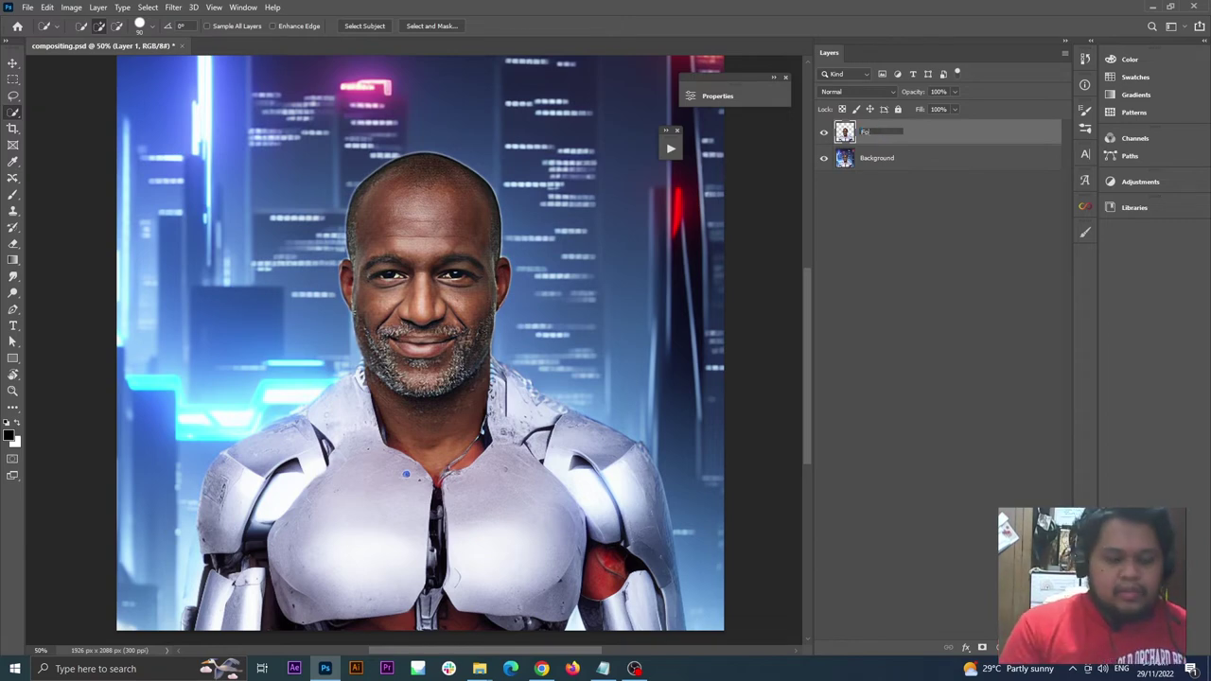
pyautogui.write('reground')
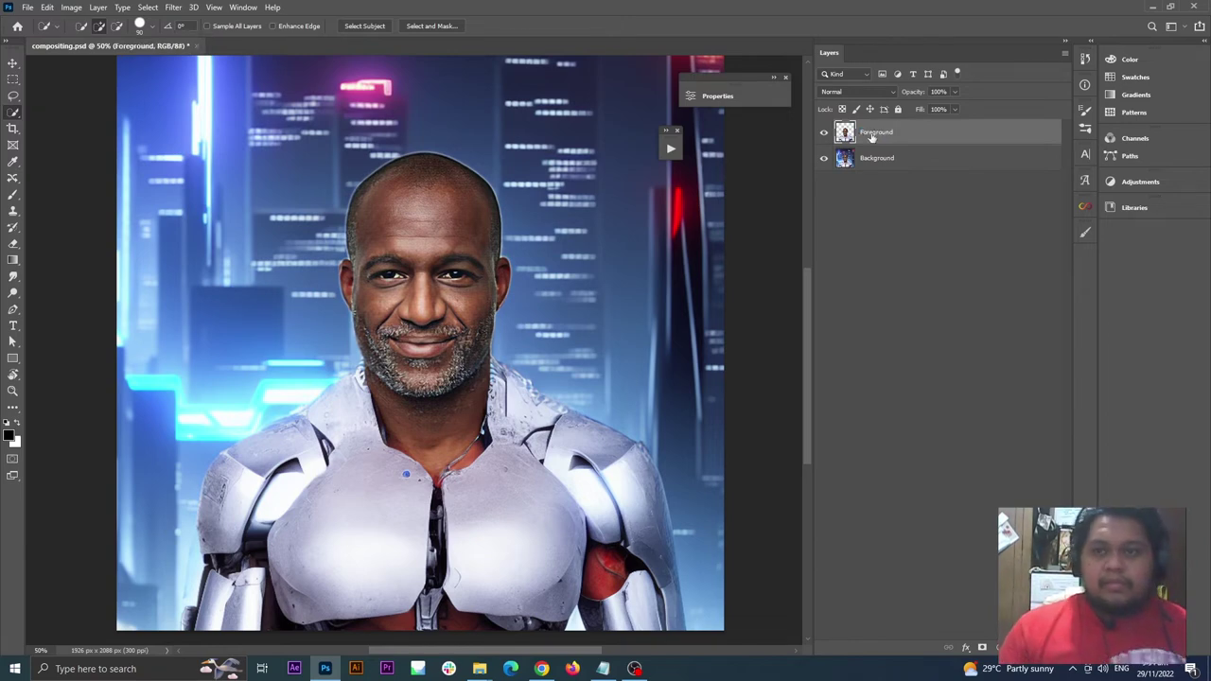
pyautogui.press('Return')
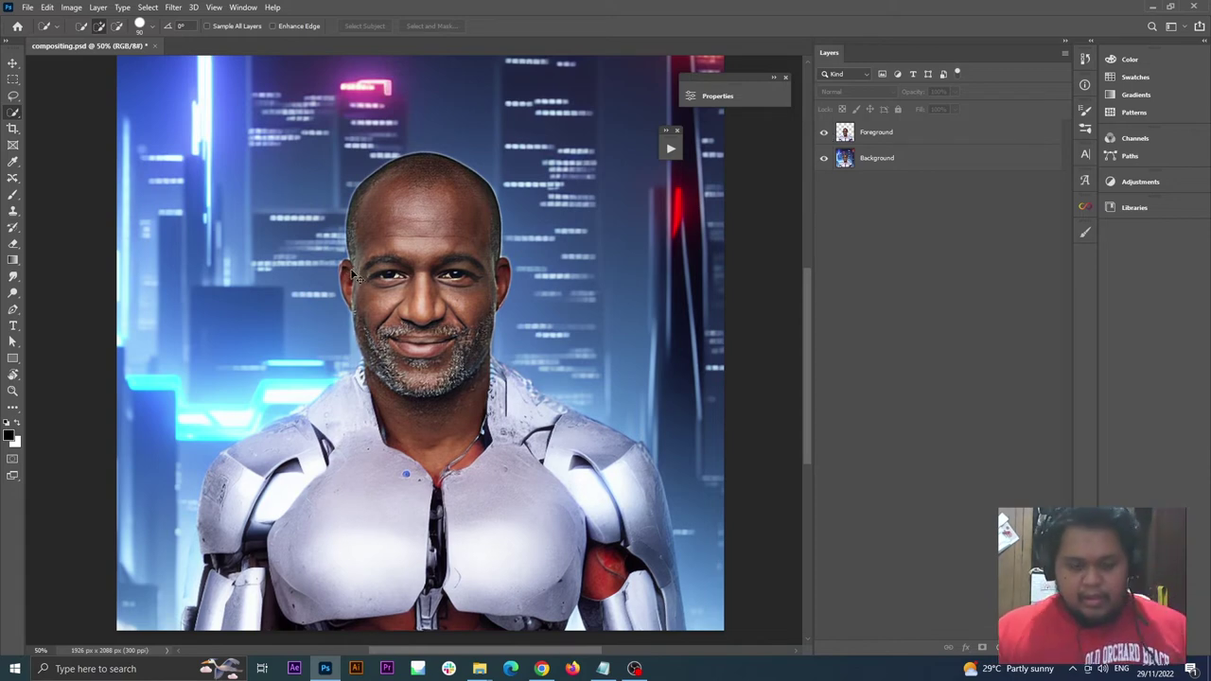
pyautogui.hotkey('ctrl', '-')
pyautogui.hotkey('ctrl', '+')
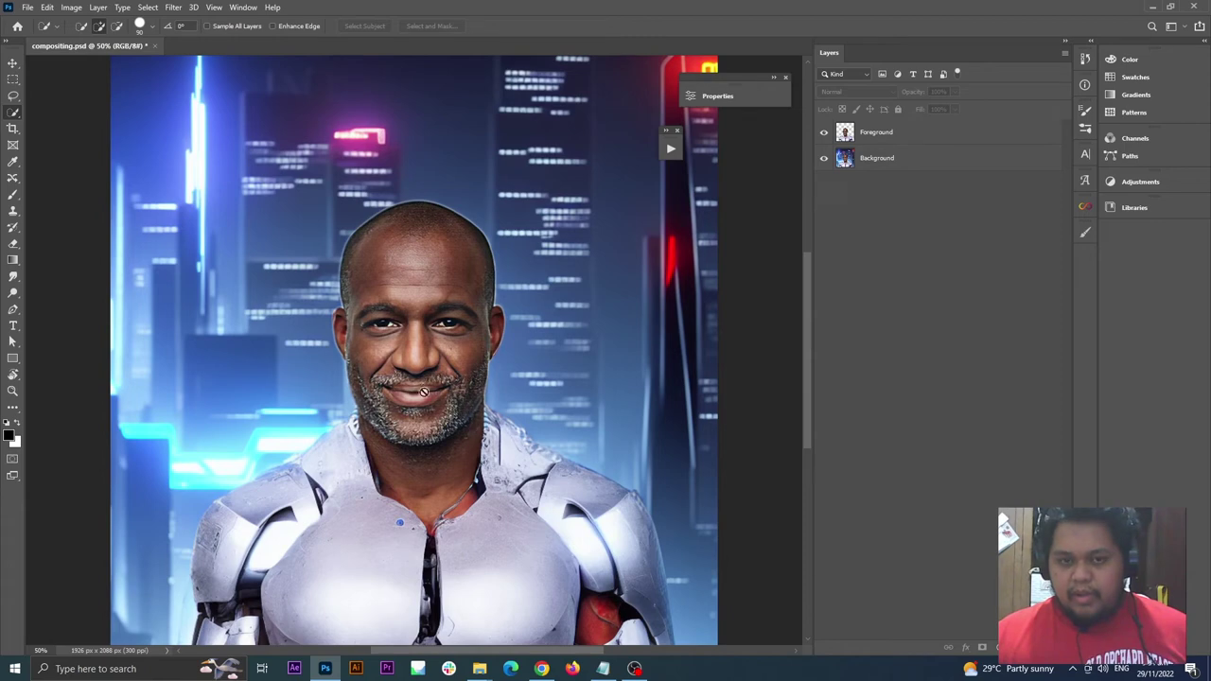
# Add a Curves adjustment clipped to Foreground with a slightly raised RGB midtone point
pyautogui.click(995, 649)
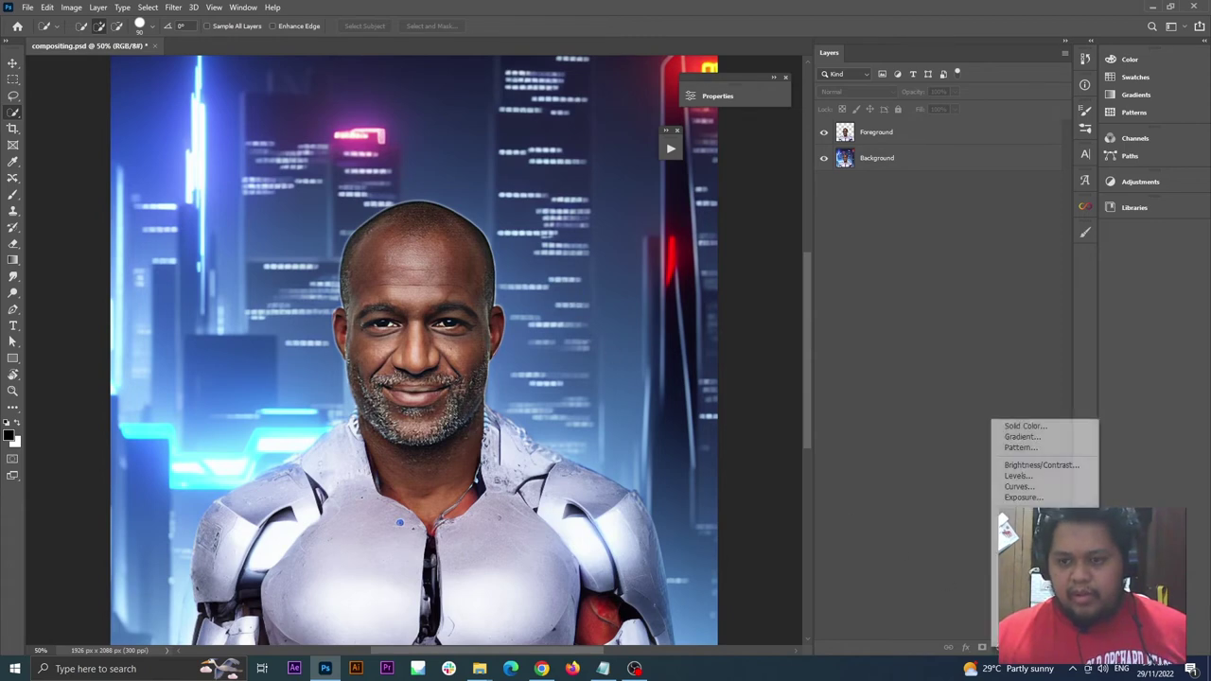
pyautogui.click(952, 582)
pyautogui.click(995, 649)
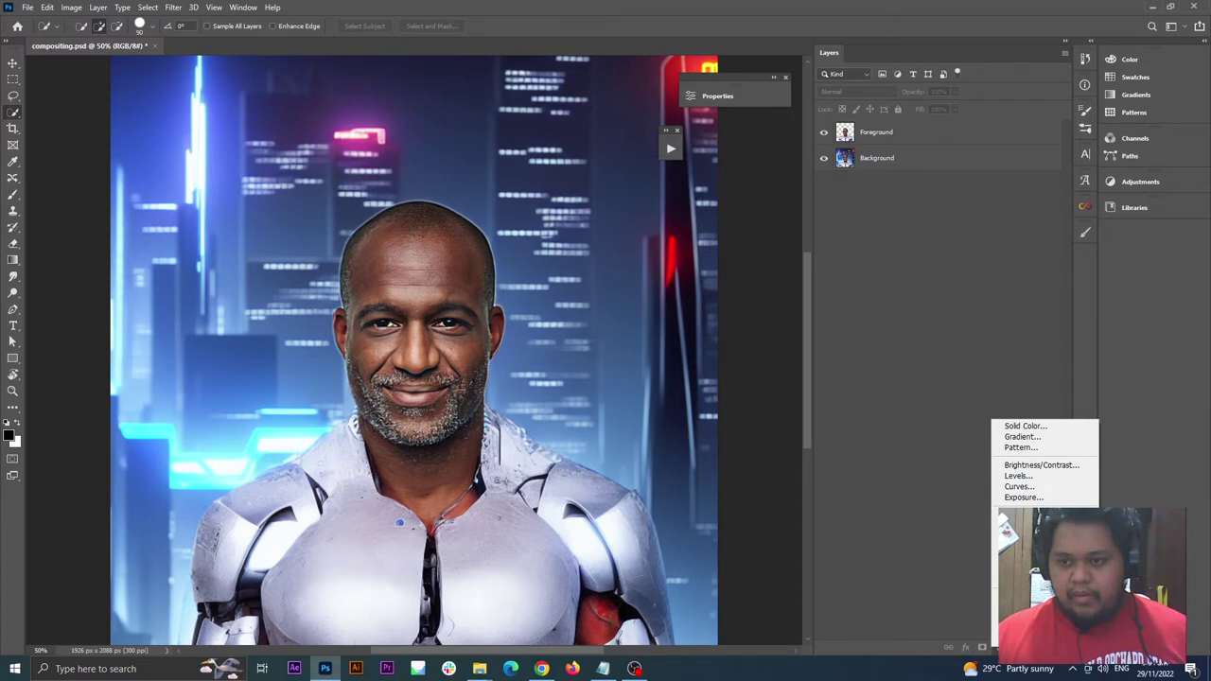
pyautogui.click(1029, 488)
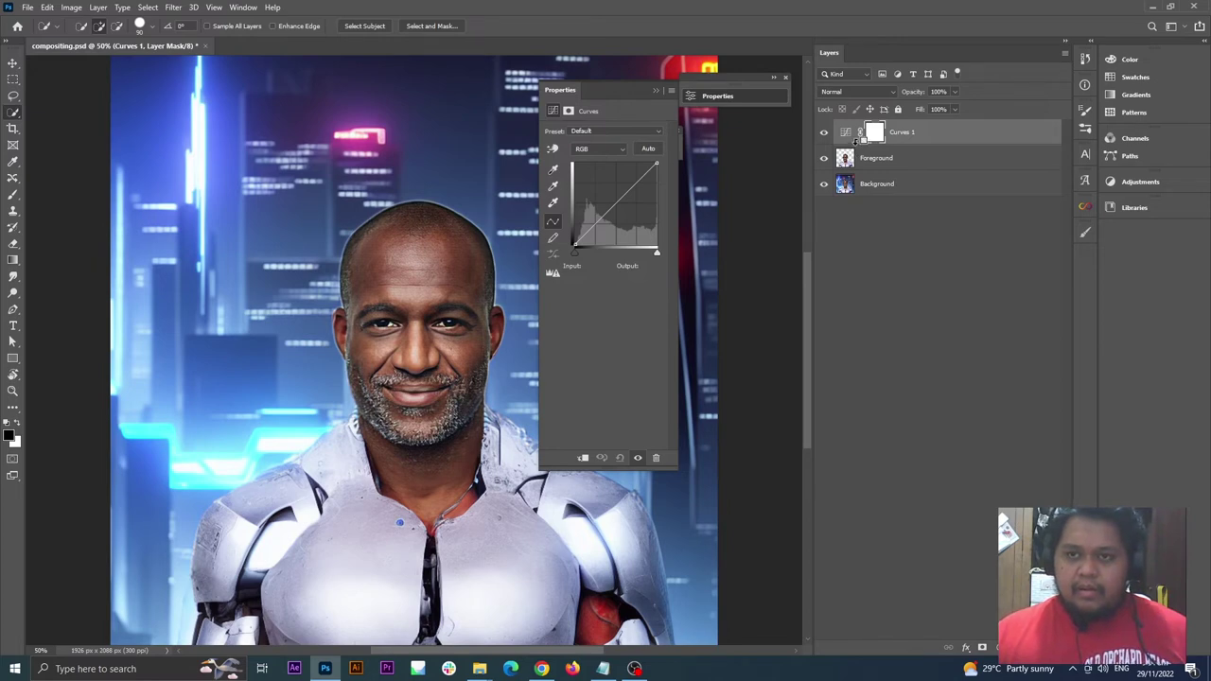
pyautogui.keyDown('alt'); pyautogui.click(856, 144); pyautogui.keyUp('alt')
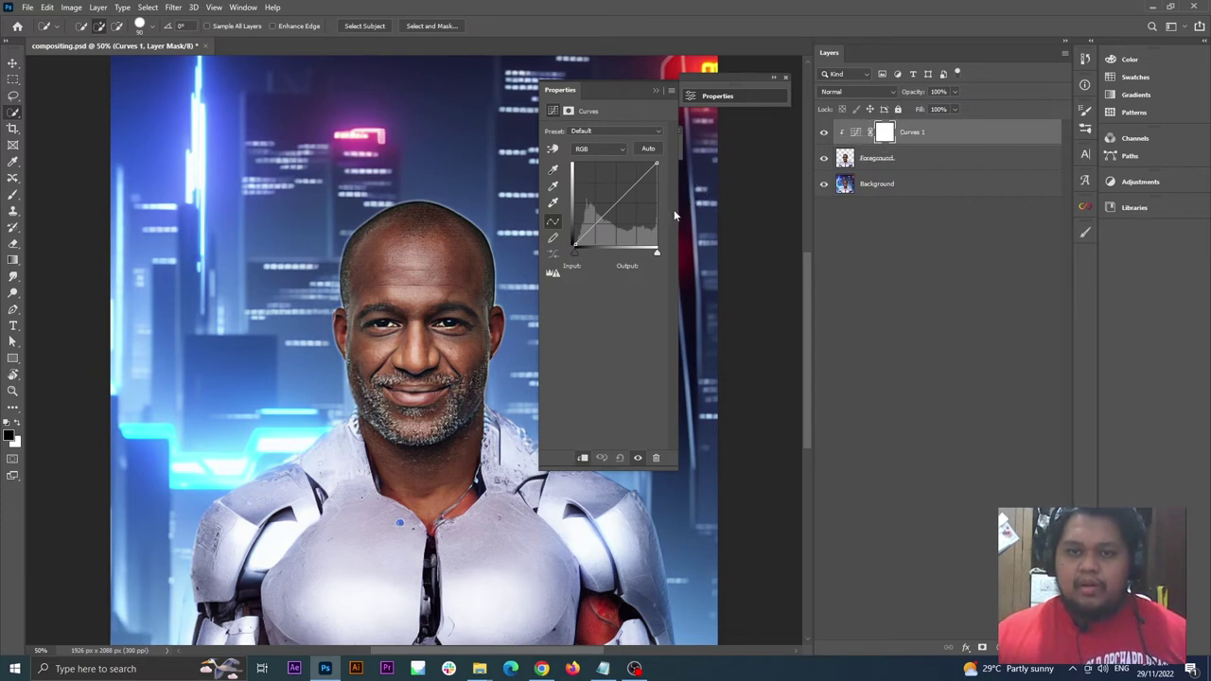
pyautogui.click(618, 205)
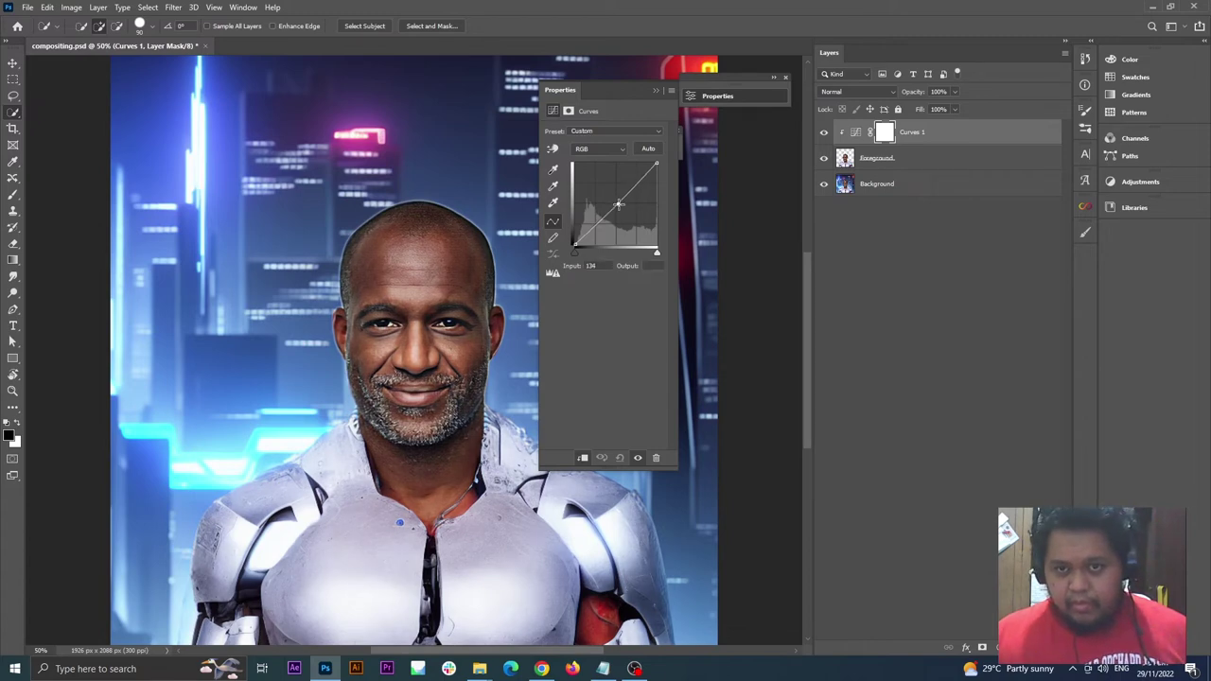
pyautogui.moveTo(619, 205); pyautogui.dragTo(618, 203)
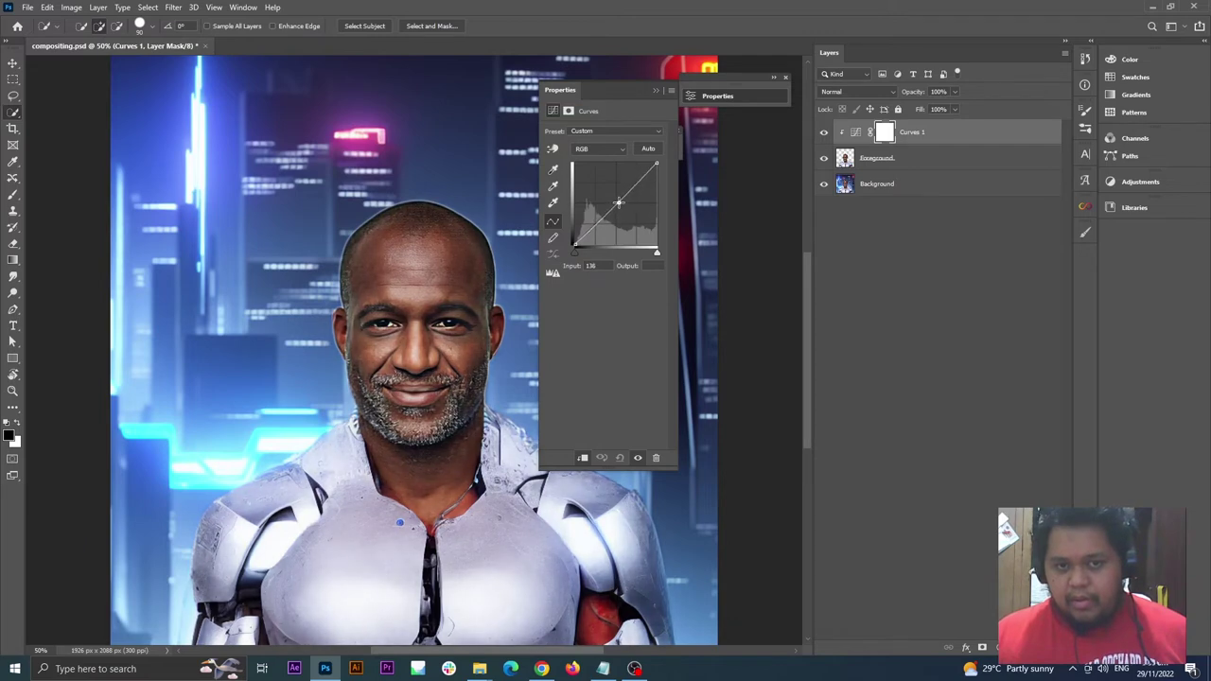
# Adjust Curves 1 per channel, pulling the Green curve down and moving on to Blue
pyautogui.click(598, 148)
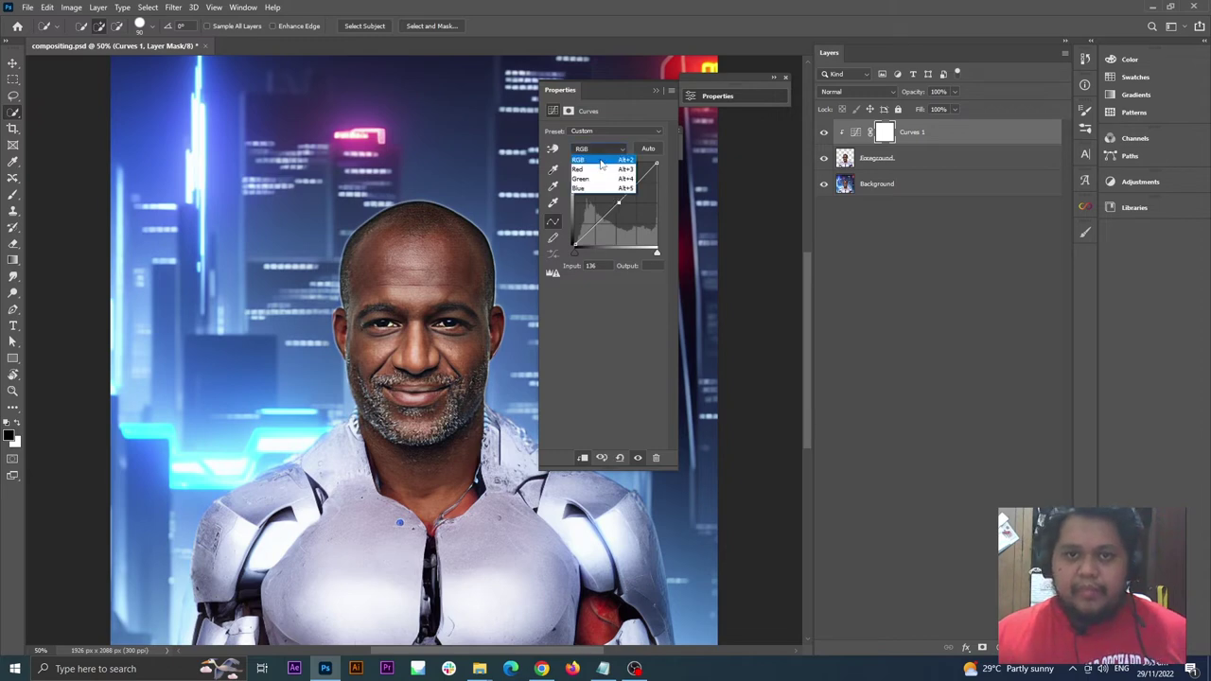
pyautogui.click(599, 170)
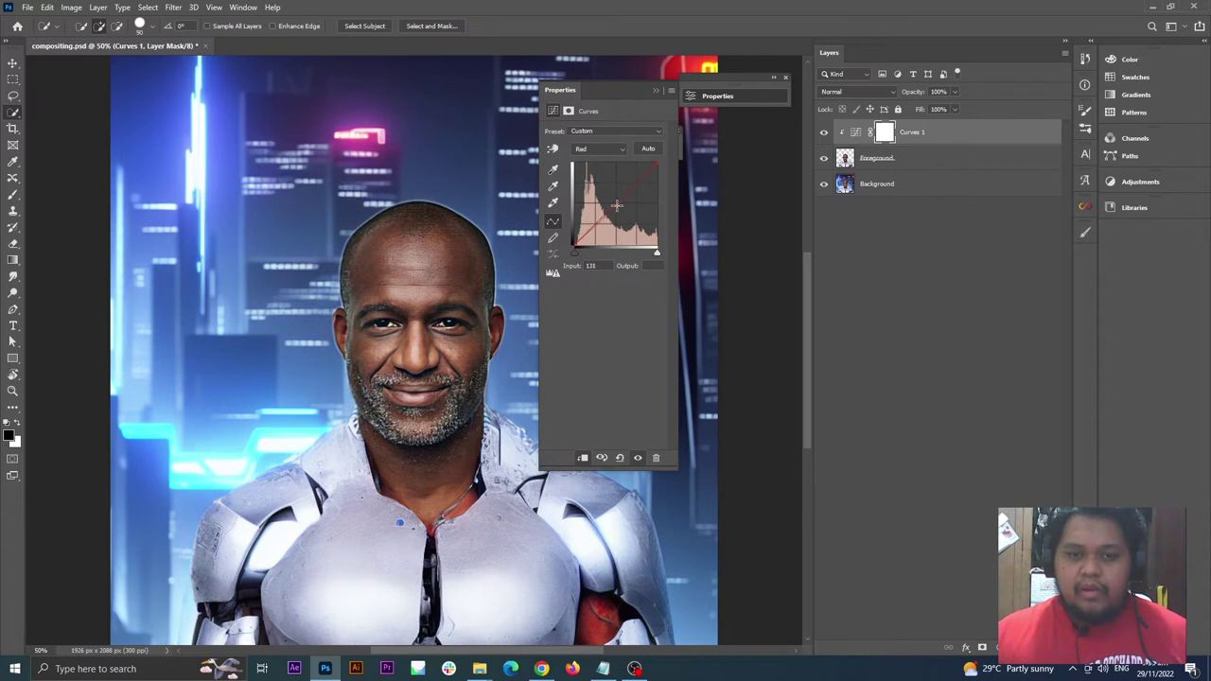
pyautogui.click(598, 148)
pyautogui.click(599, 183)
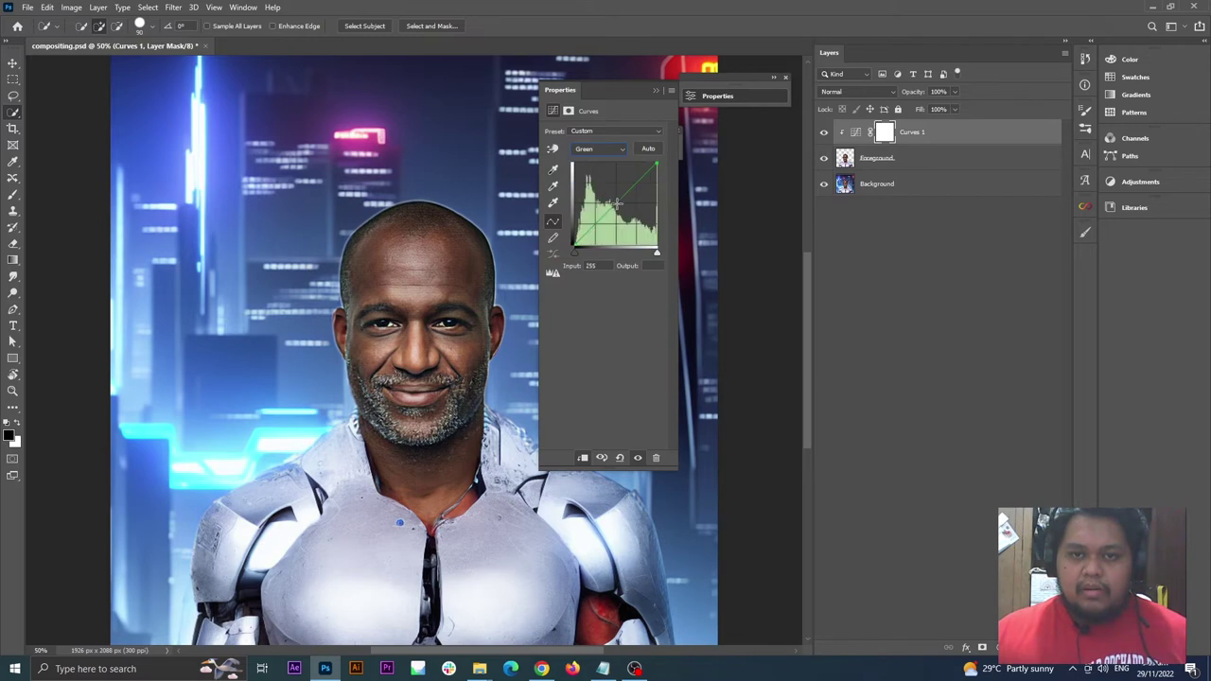
pyautogui.moveTo(612, 202); pyautogui.dragTo(615, 207)
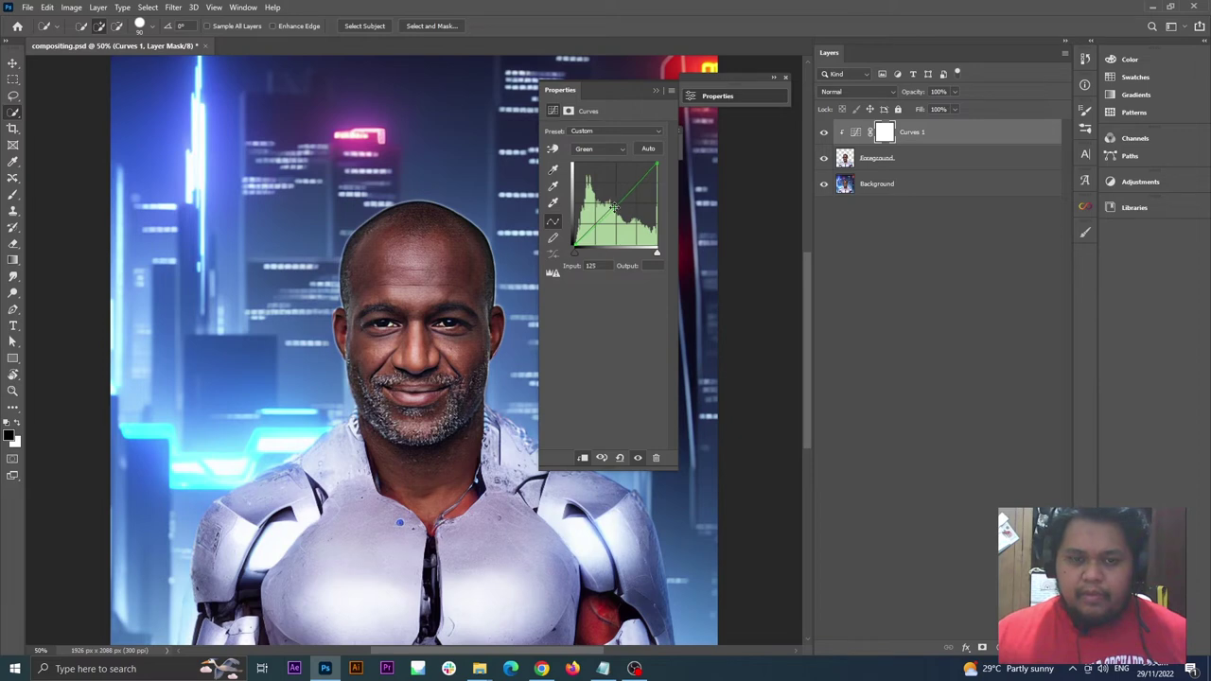
pyautogui.click(607, 152)
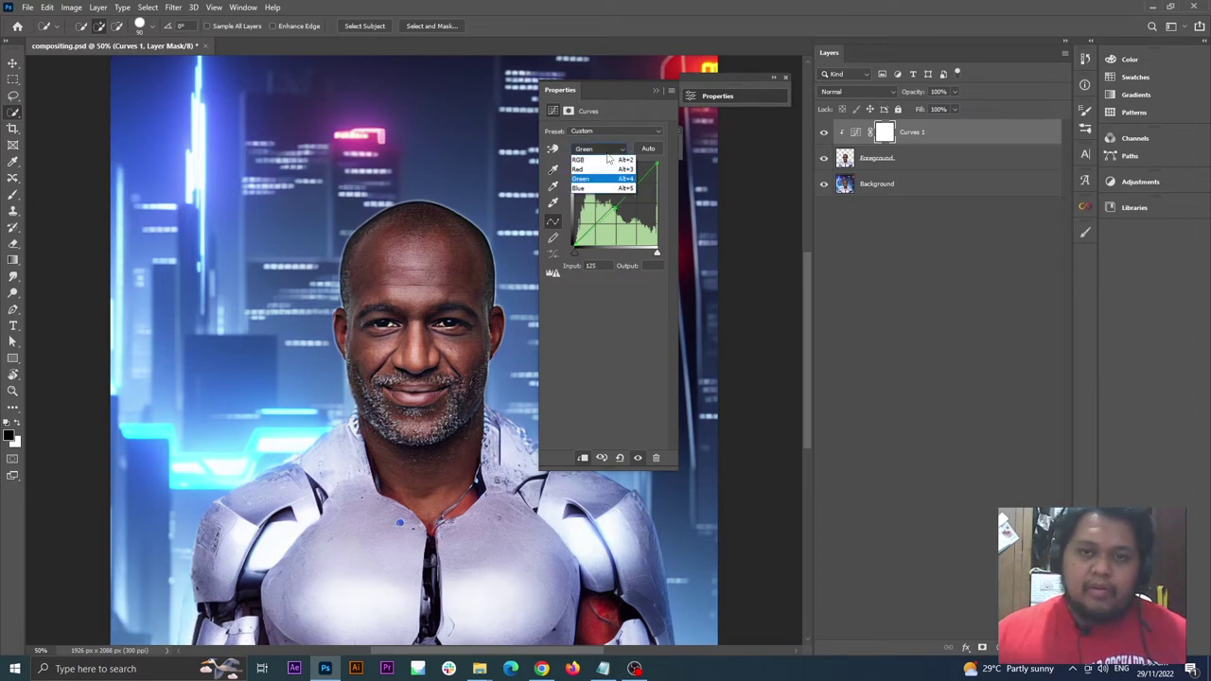
pyautogui.click(592, 189)
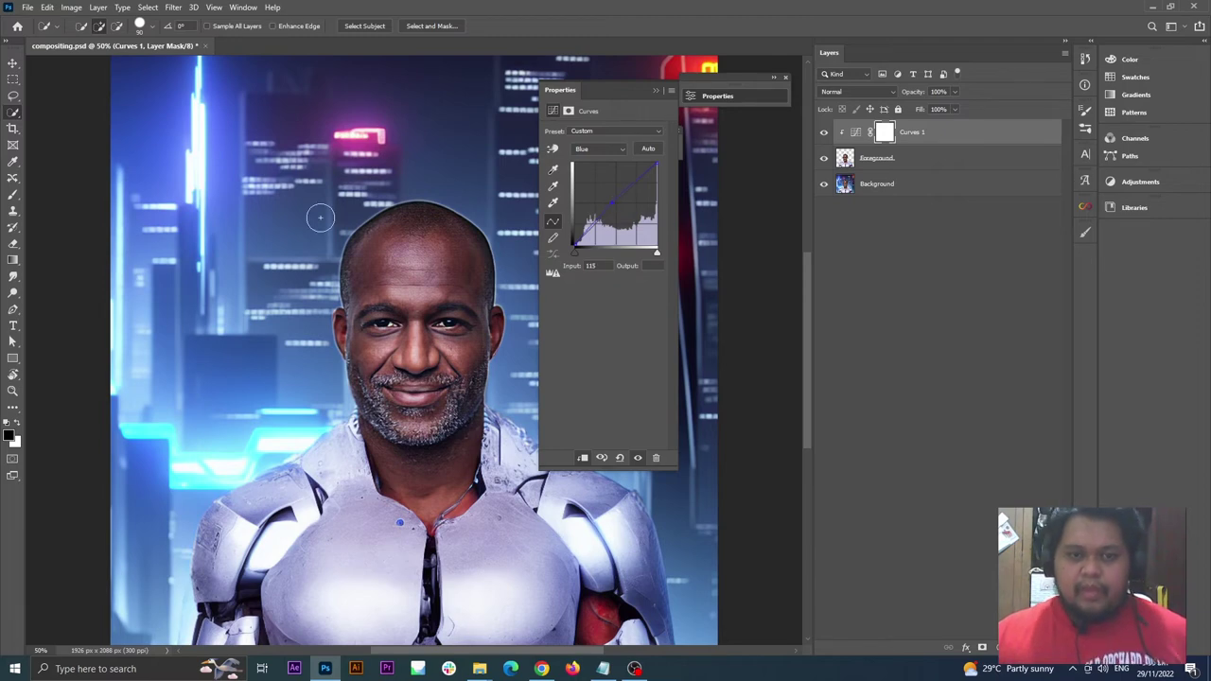
pyautogui.hotkey('ctrl', '-')
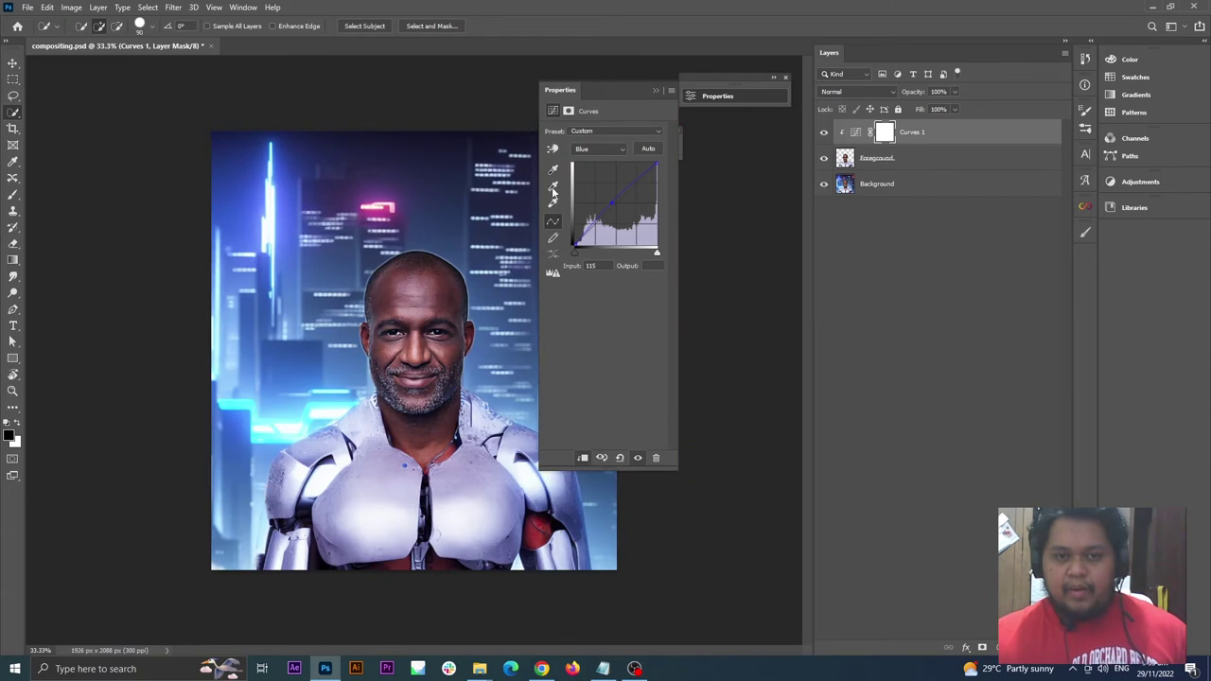
# Toggle Curves 1 on and off for a before/after comparison, then collapse its properties
pyautogui.click(824, 133)
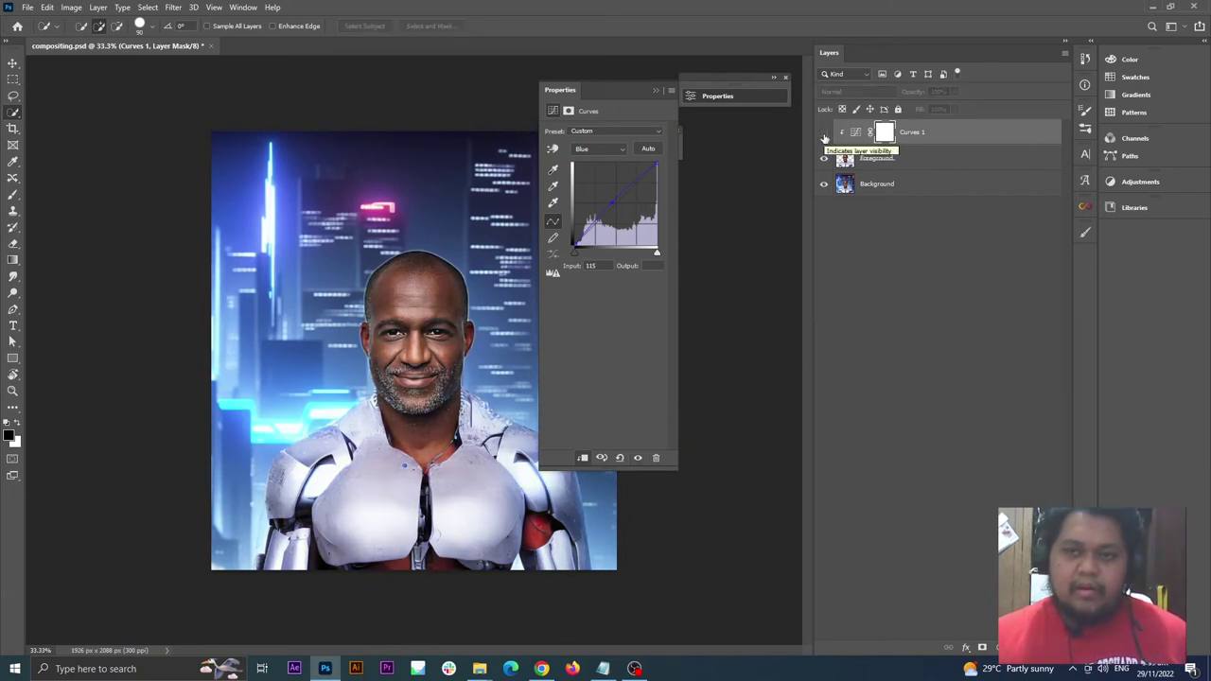
pyautogui.click(824, 135)
pyautogui.click(824, 136)
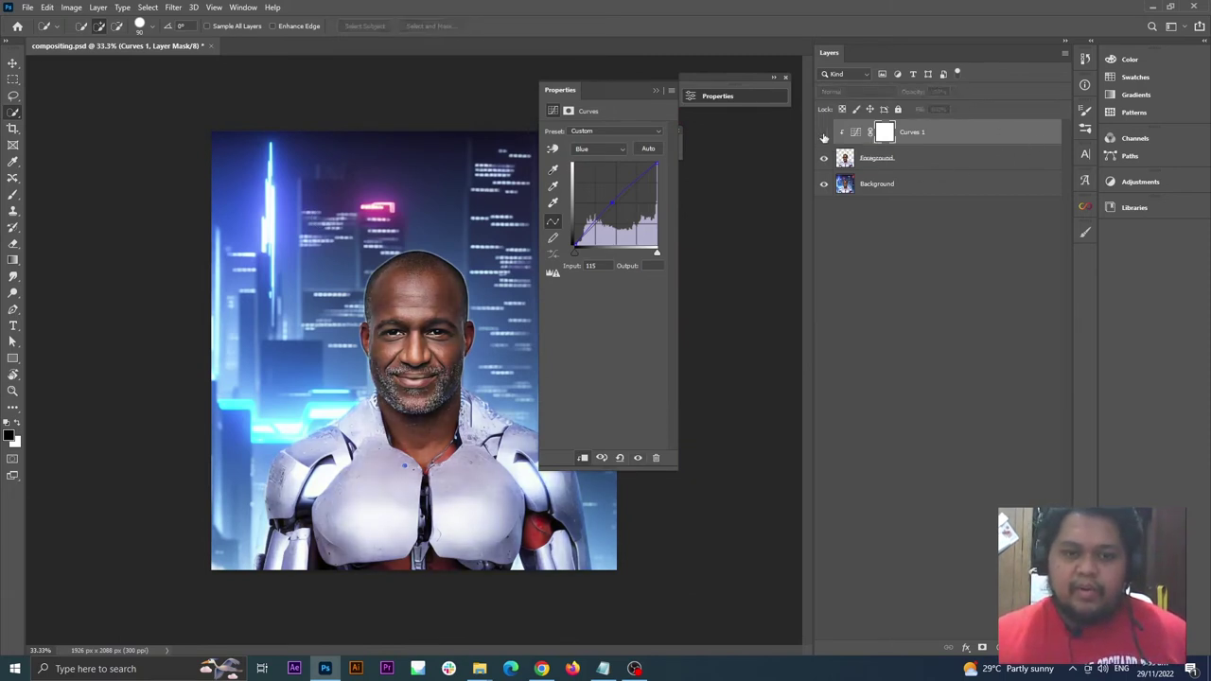
pyautogui.click(824, 135)
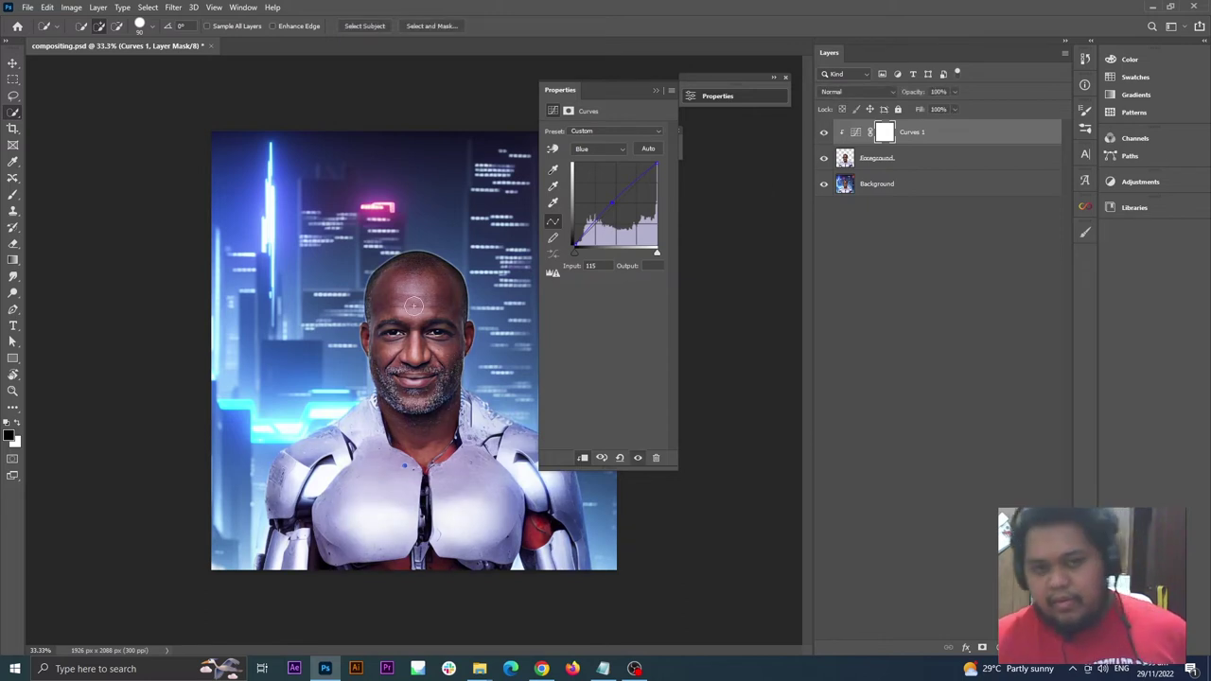
pyautogui.click(657, 89)
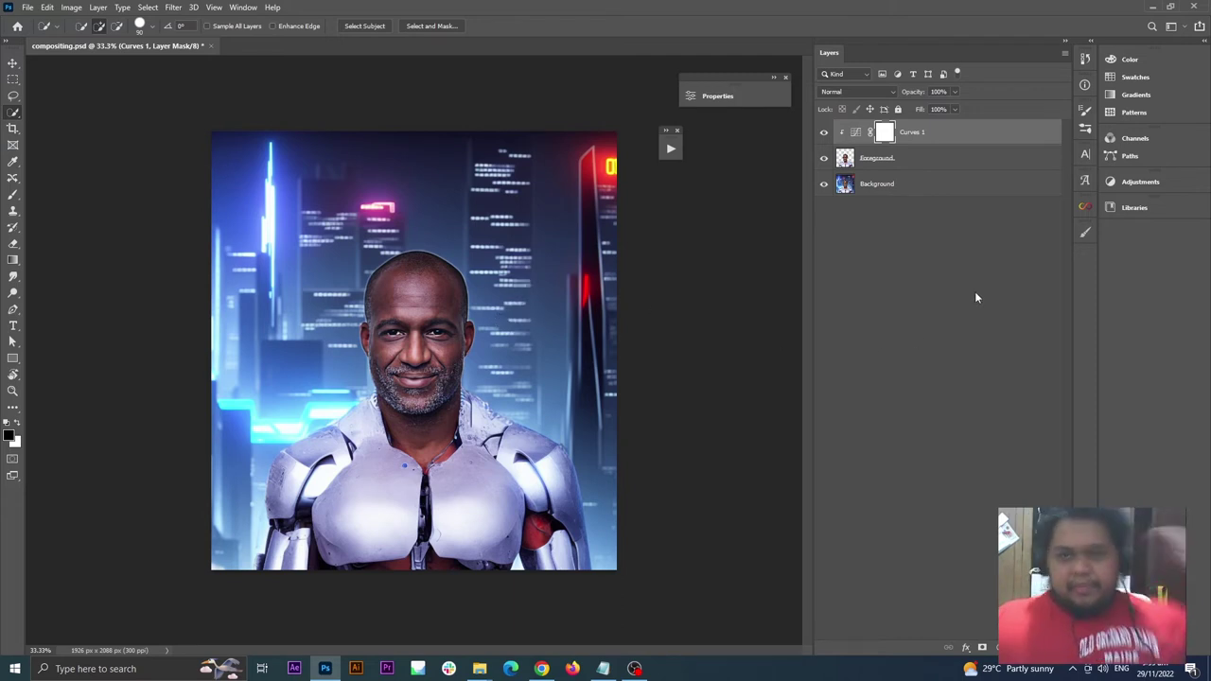
# Target Curves 1, switch to the Move tool, and open the new adjustment layer list
pyautogui.click(1007, 255)
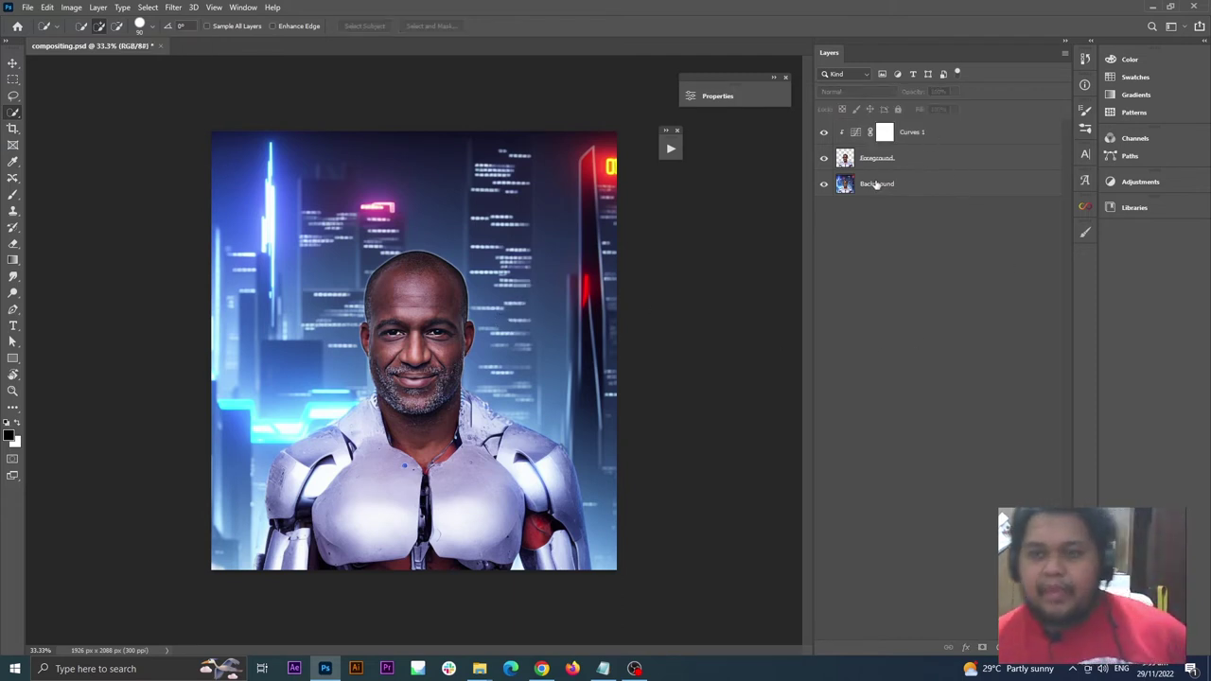
pyautogui.click(952, 140)
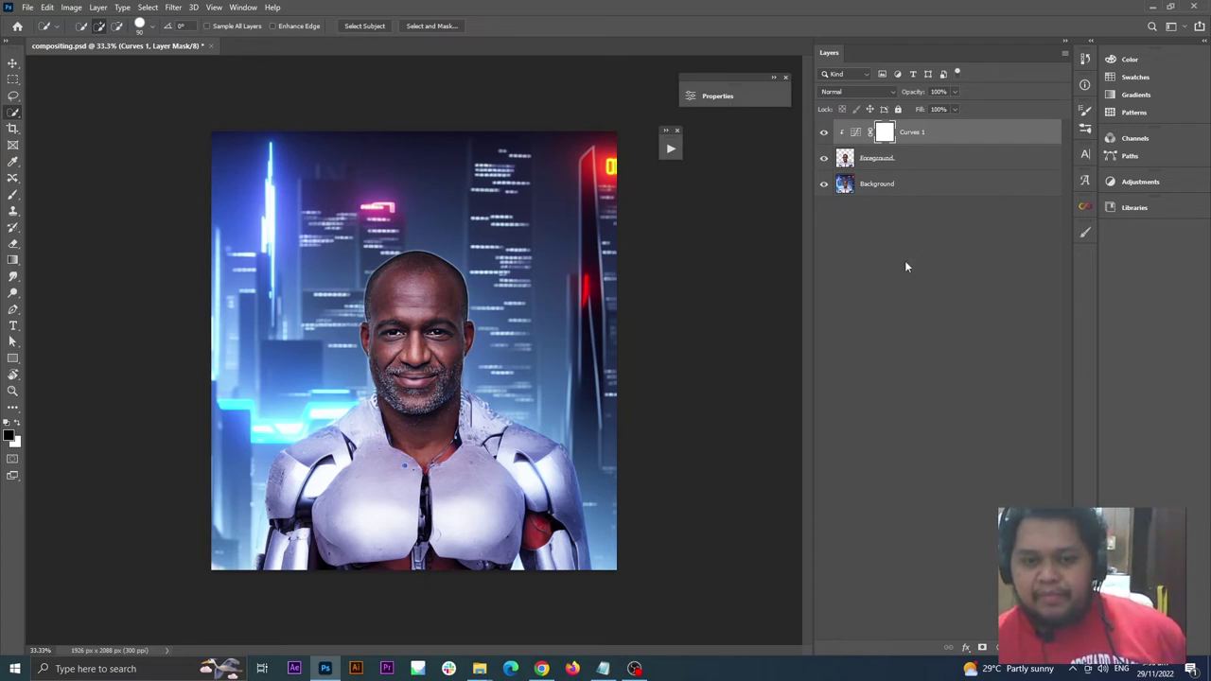
pyautogui.press('v')
pyautogui.click(1000, 647)
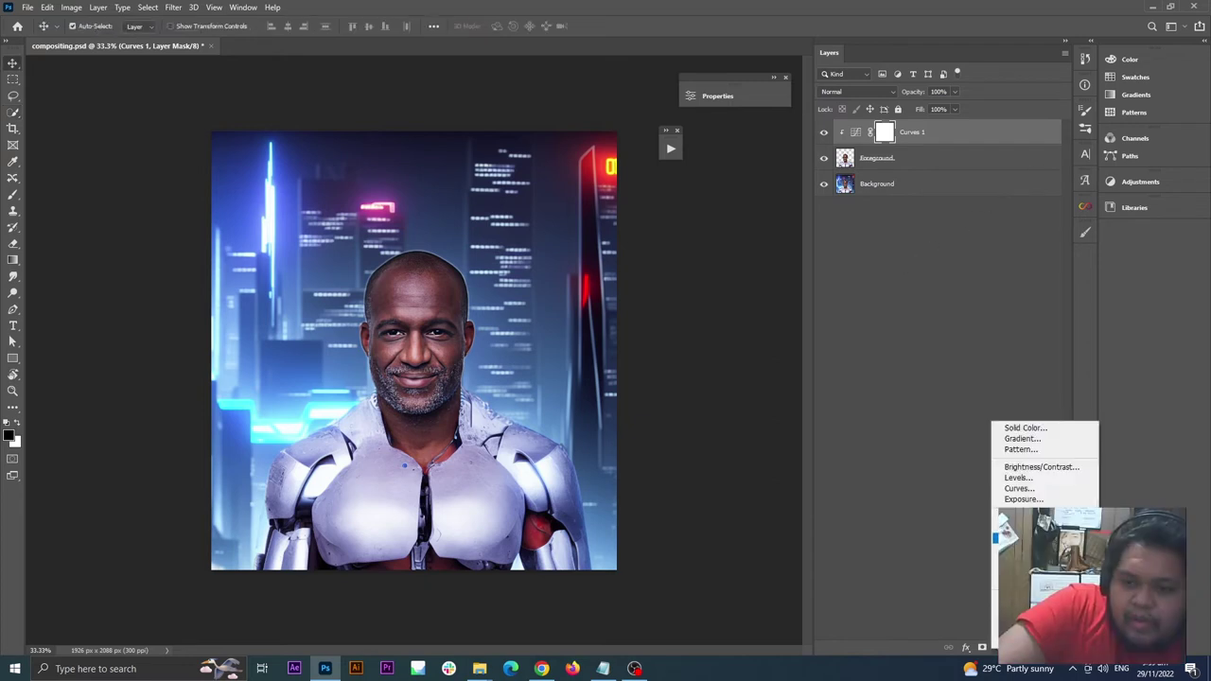
# Add a Hue/Saturation adjustment layer clipped to the cyborg, briefly hiding the city background to check the cutout
pyautogui.click(1031, 526)
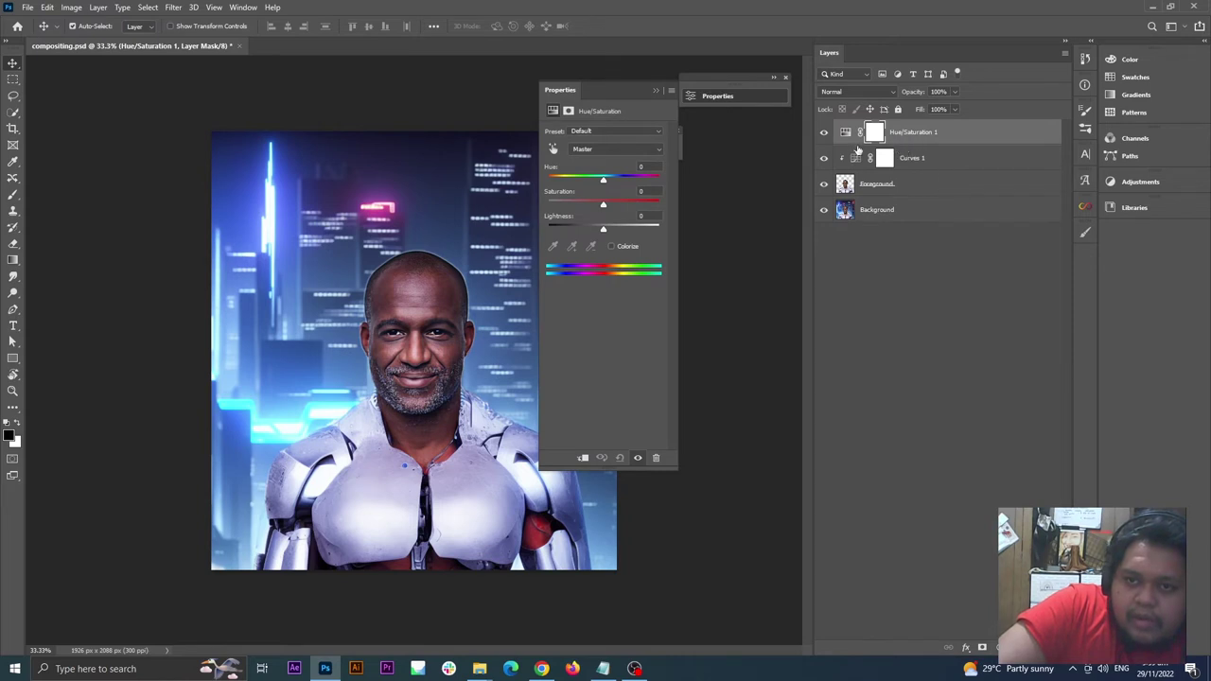
pyautogui.click(583, 459)
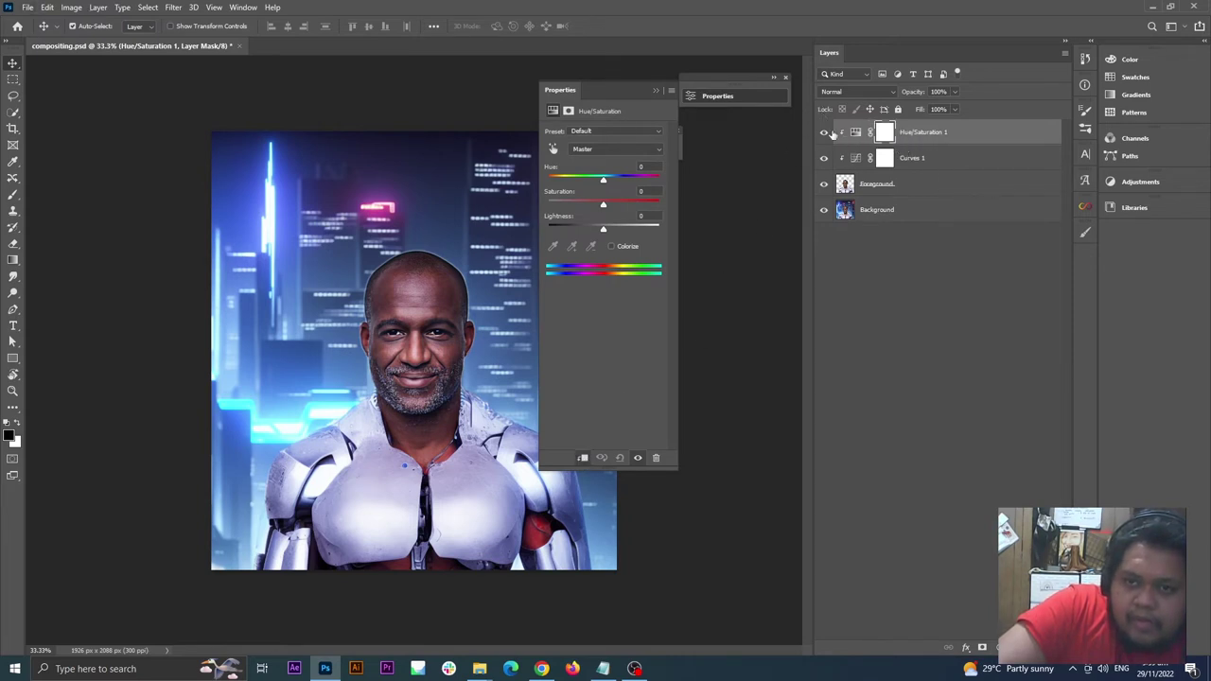
pyautogui.click(823, 210)
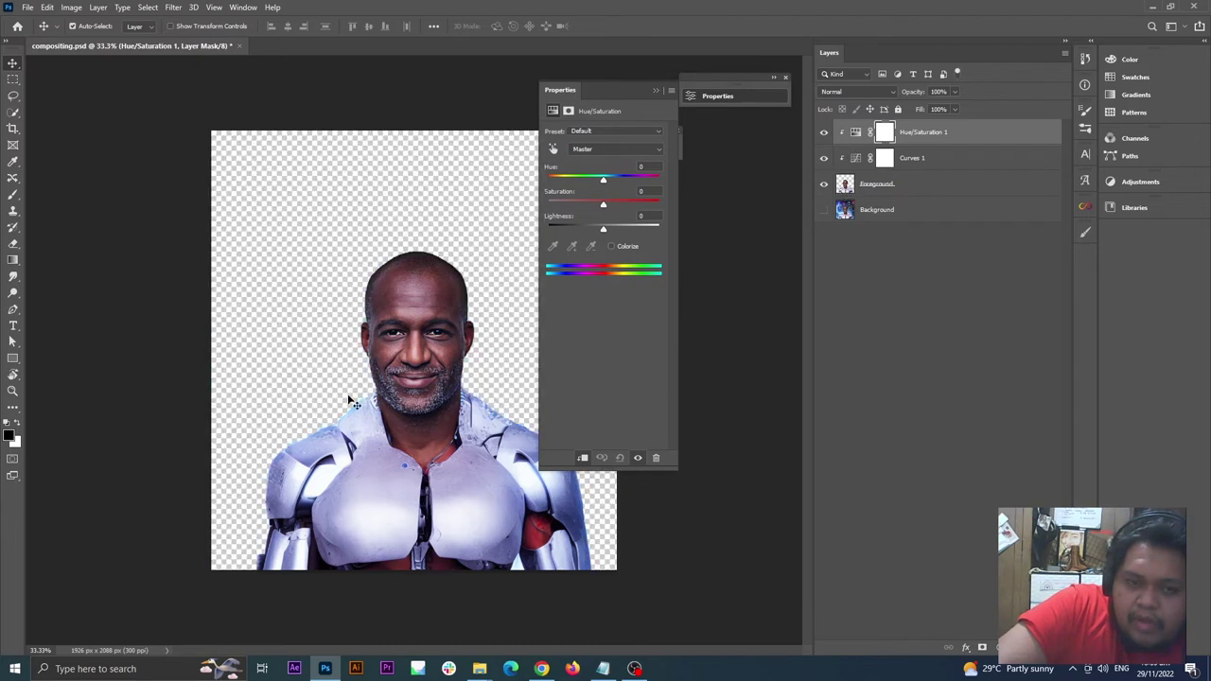
pyautogui.click(823, 210)
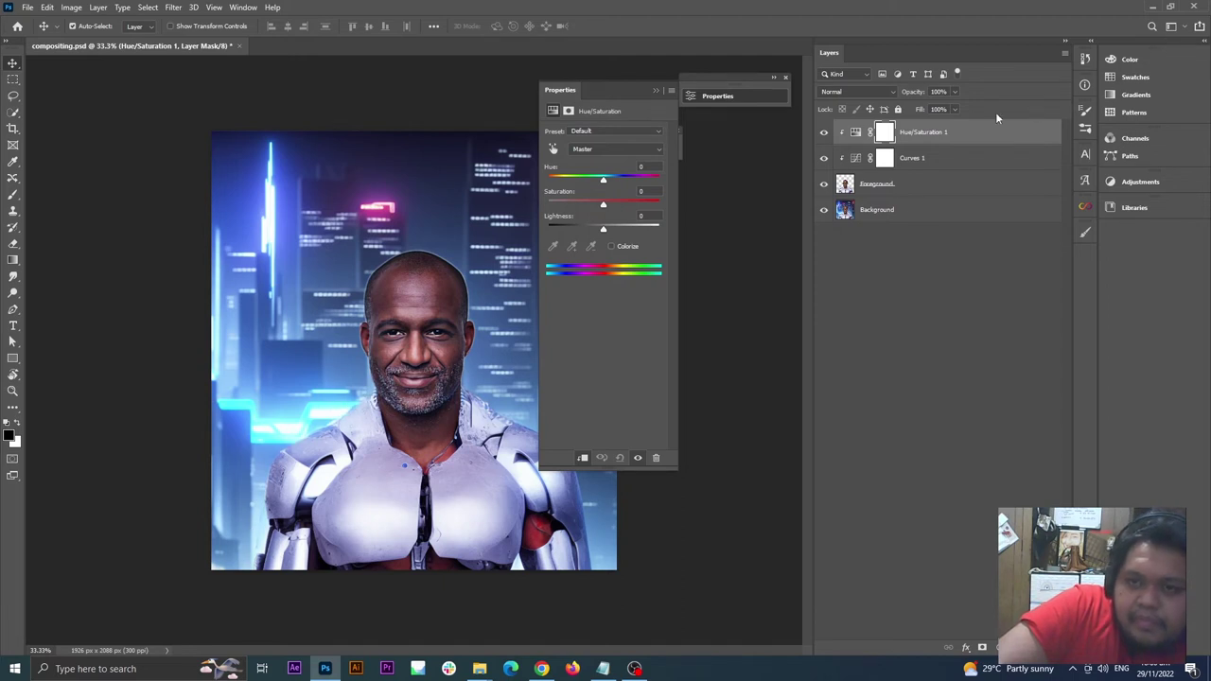
# Colorize the cyborg cyan at Hue 188 and Saturation 81, then load his outline as a selection
pyautogui.click(611, 246)
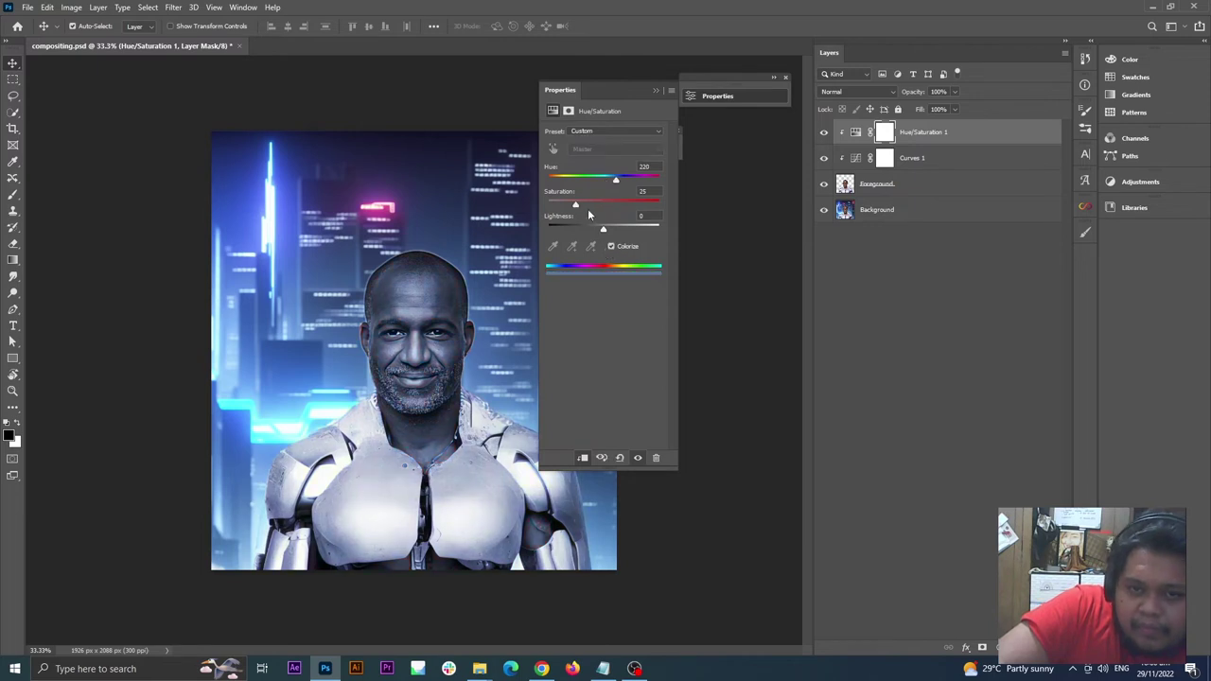
pyautogui.moveTo(576, 206); pyautogui.dragTo(606, 187)
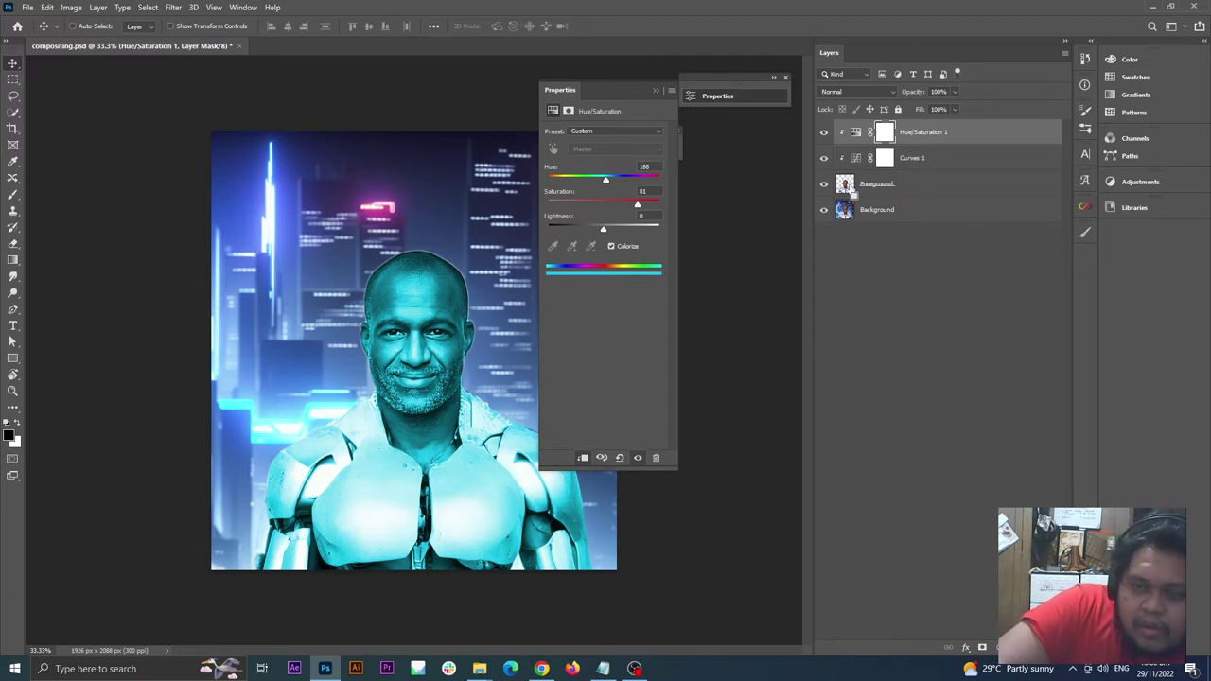
pyautogui.keyDown('ctrl'); pyautogui.click(850, 192); pyautogui.keyUp('ctrl')
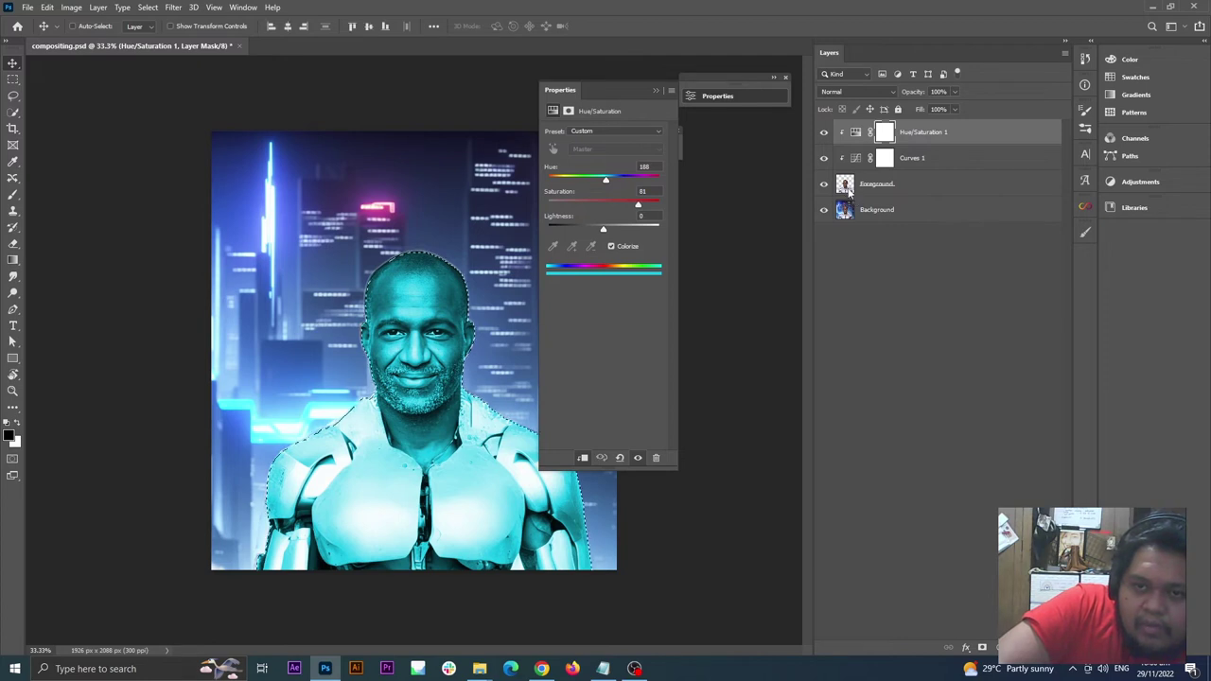
# Fill the selected mask area with black, then close Properties and undo the fill, leaving the mask white
pyautogui.click(886, 133)
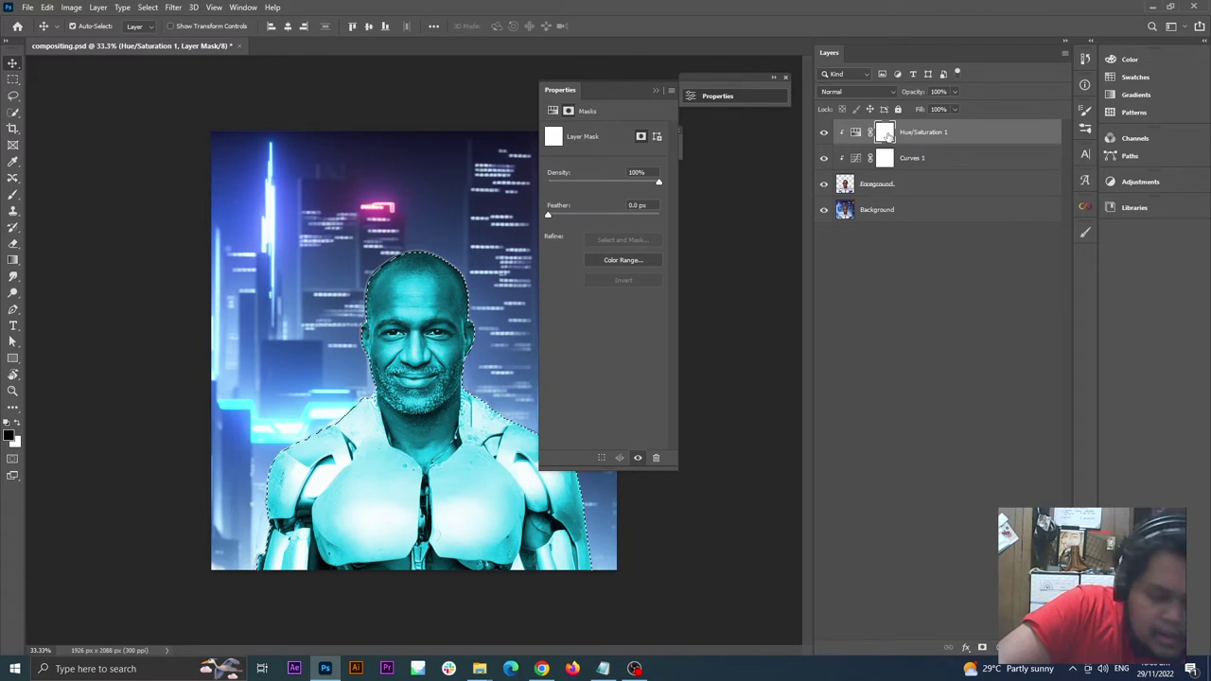
pyautogui.hotkey('shift', 'F5')
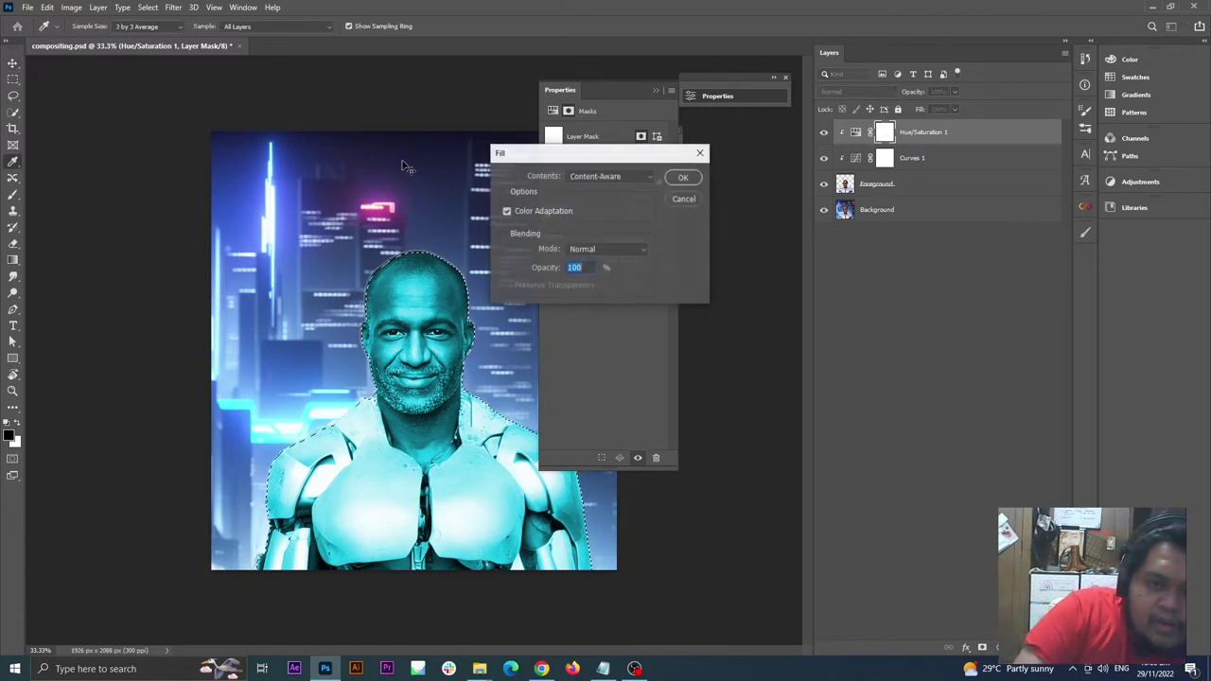
pyautogui.click(683, 198)
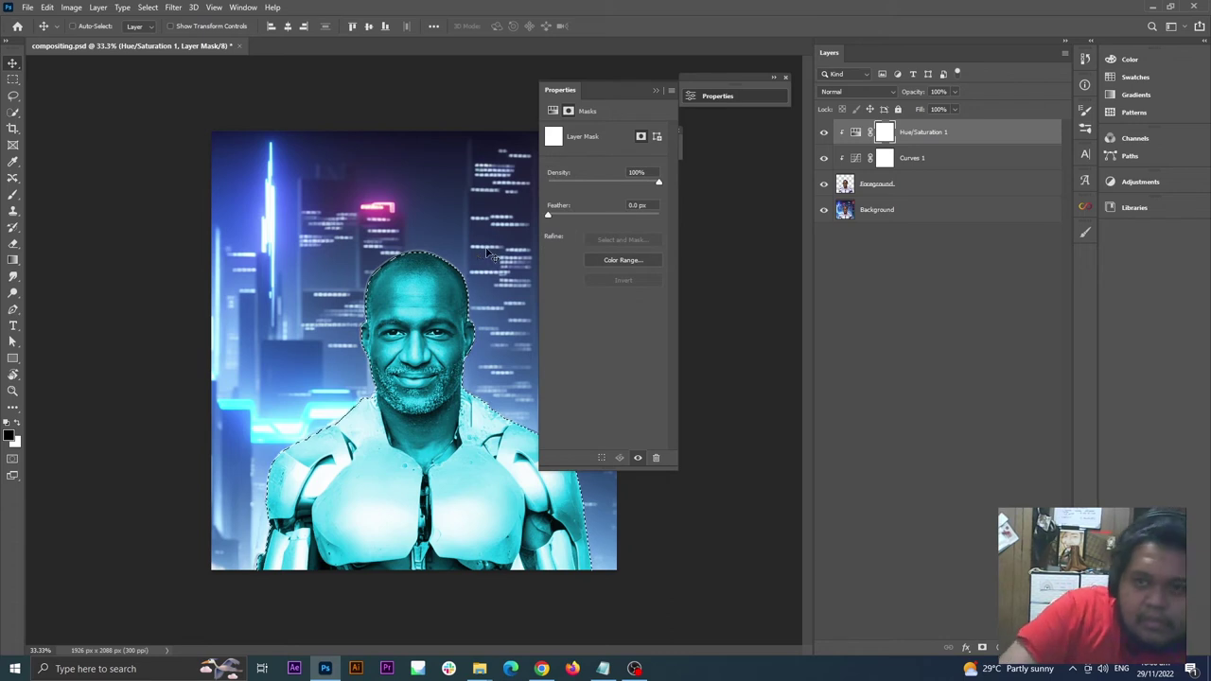
pyautogui.hotkey('alt', 'BackSpace')
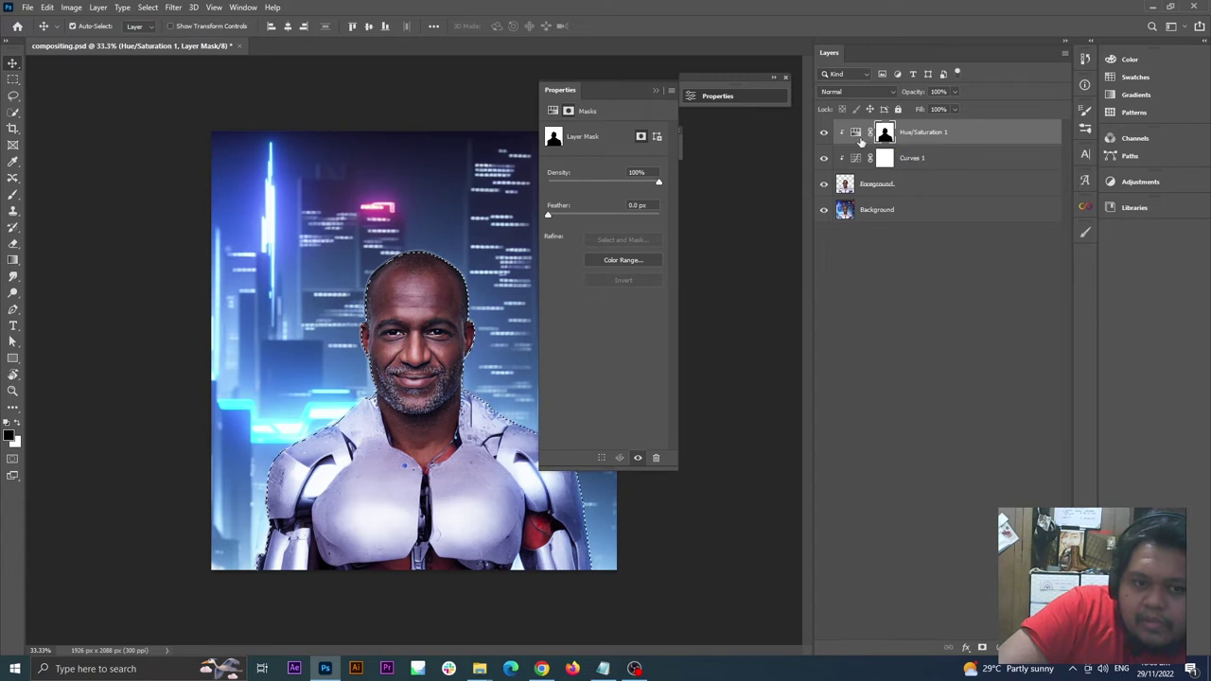
pyautogui.click(660, 94)
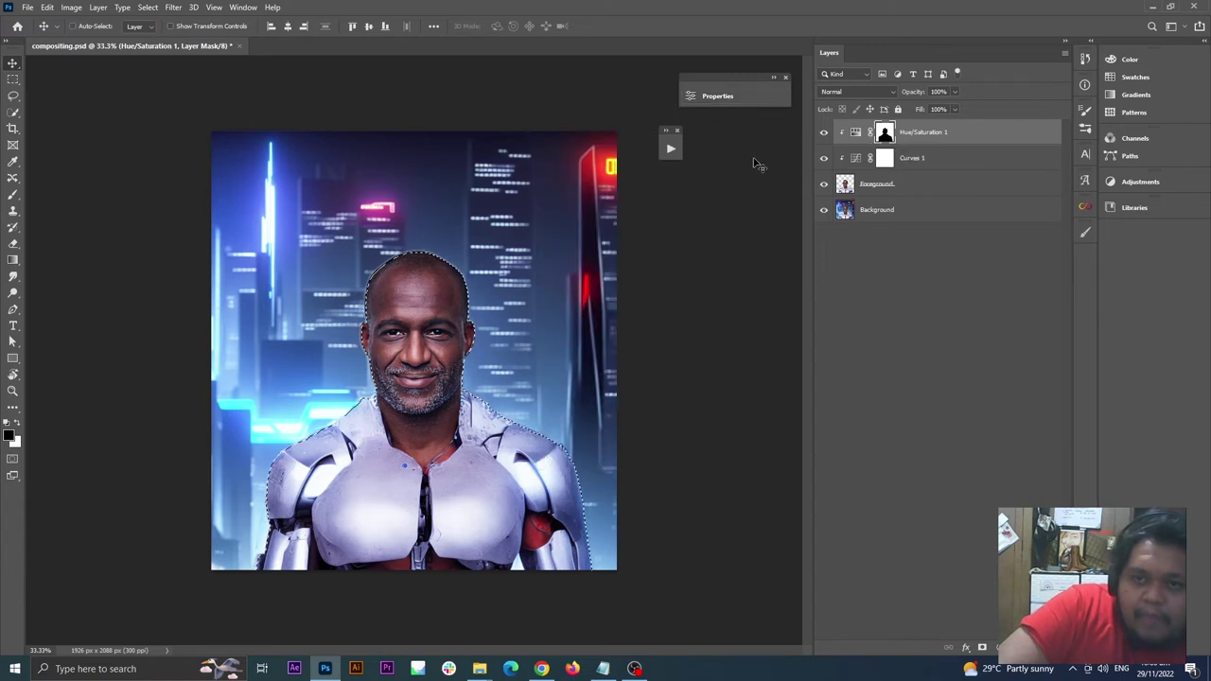
pyautogui.press('Delete')
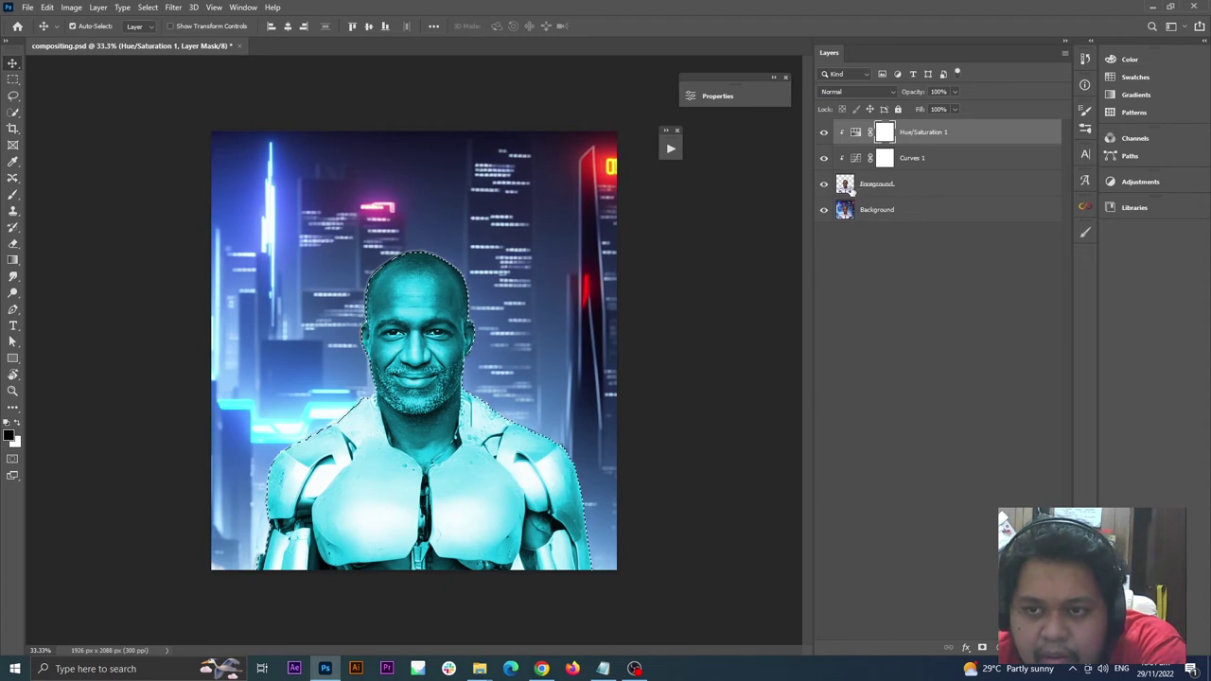
# With the Hue/Saturation mask targeted, contract the cyborg selection by 5 pixels
pyautogui.click(940, 138)
pyautogui.click(886, 135)
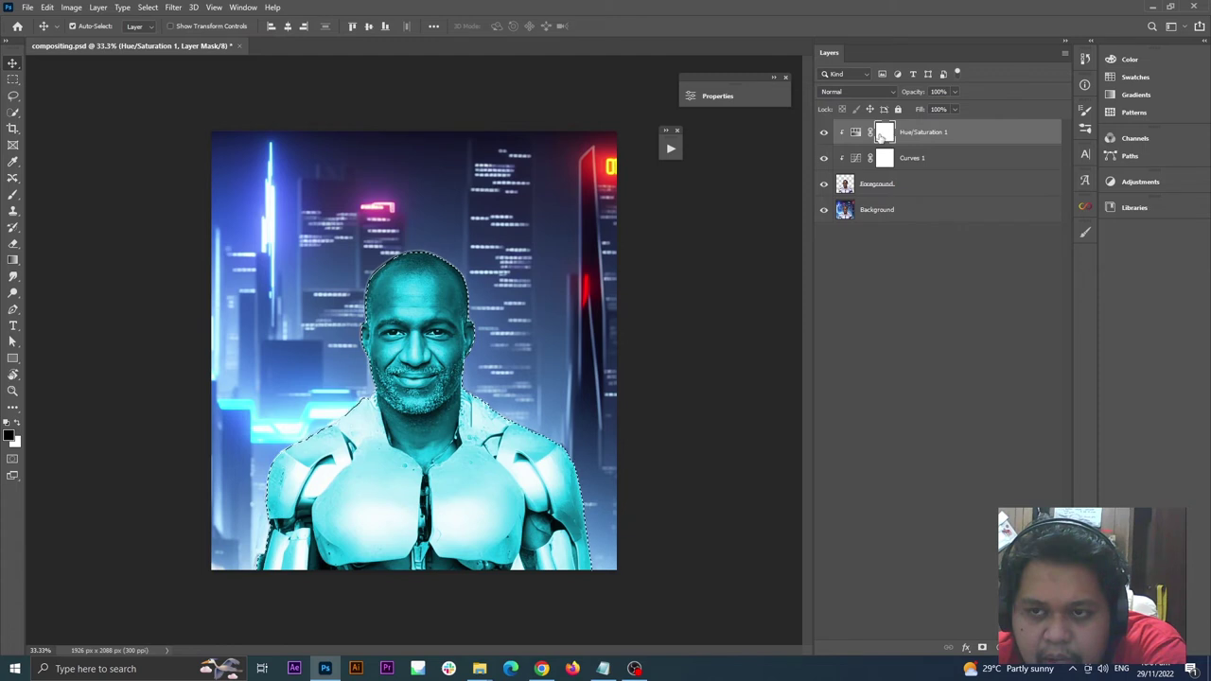
pyautogui.click(148, 7)
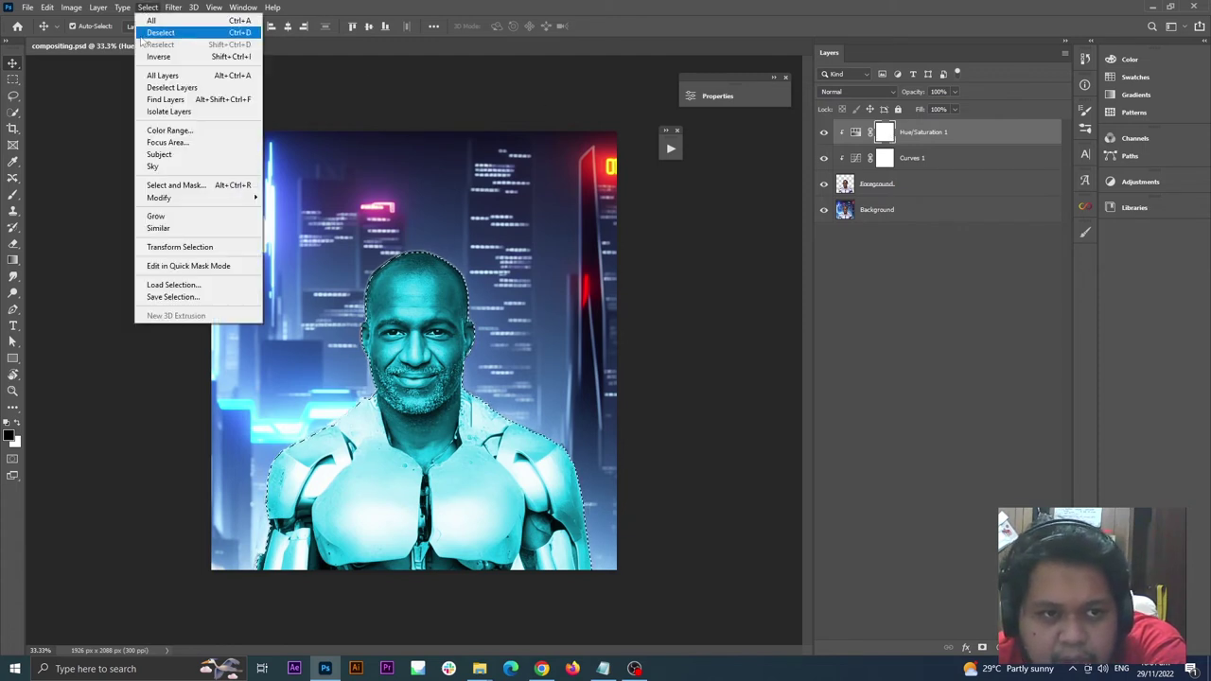
pyautogui.moveTo(188, 198)
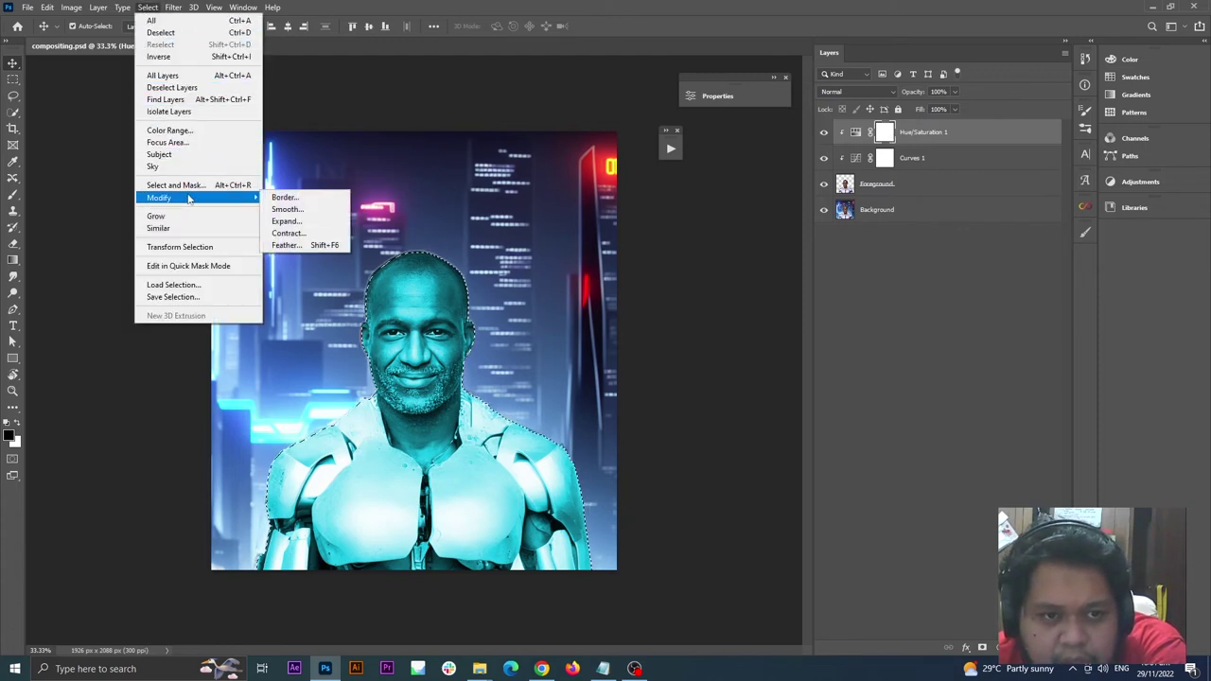
pyautogui.click(287, 233)
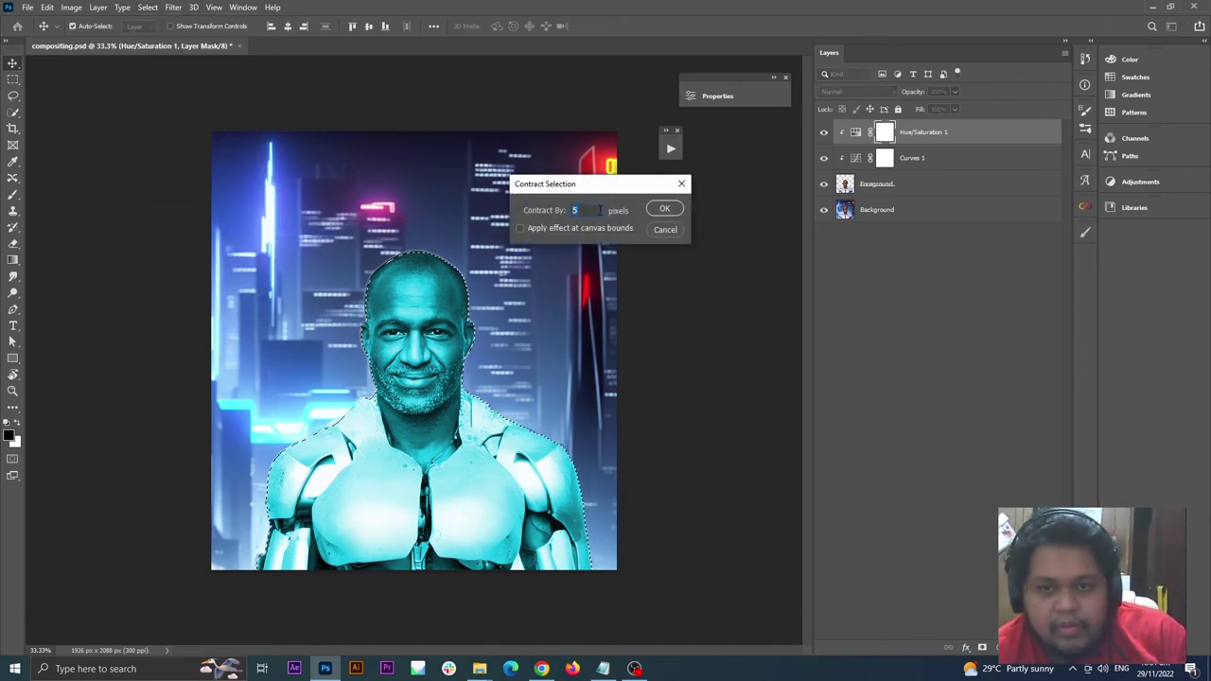
pyautogui.click(665, 208)
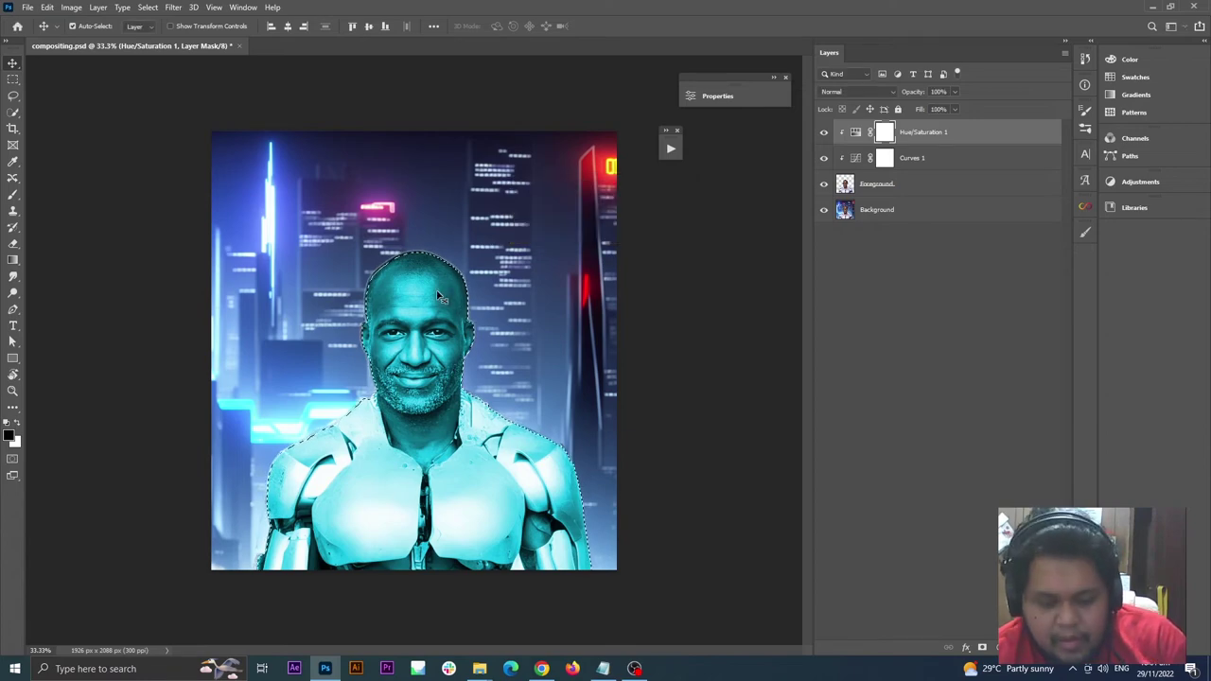
# Zoom in on the head and contract the selection by another 2 pixels
pyautogui.scroll(5, 440, 296)
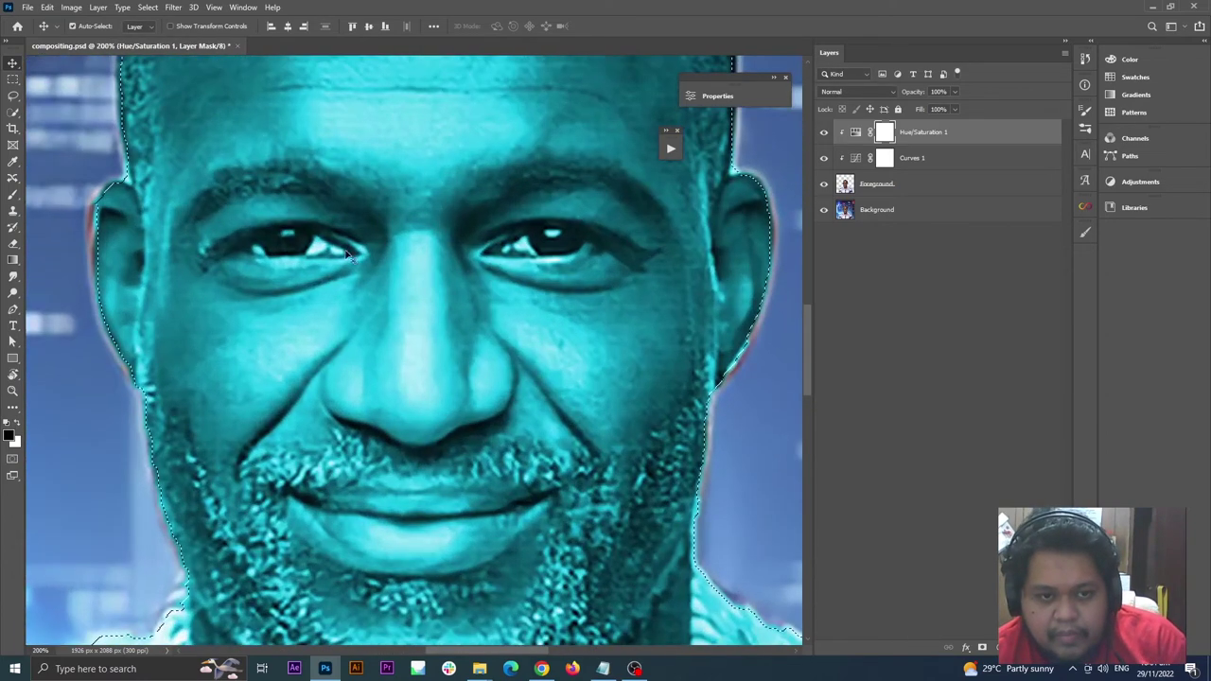
pyautogui.moveTo(348, 253); pyautogui.dragTo(438, 464)
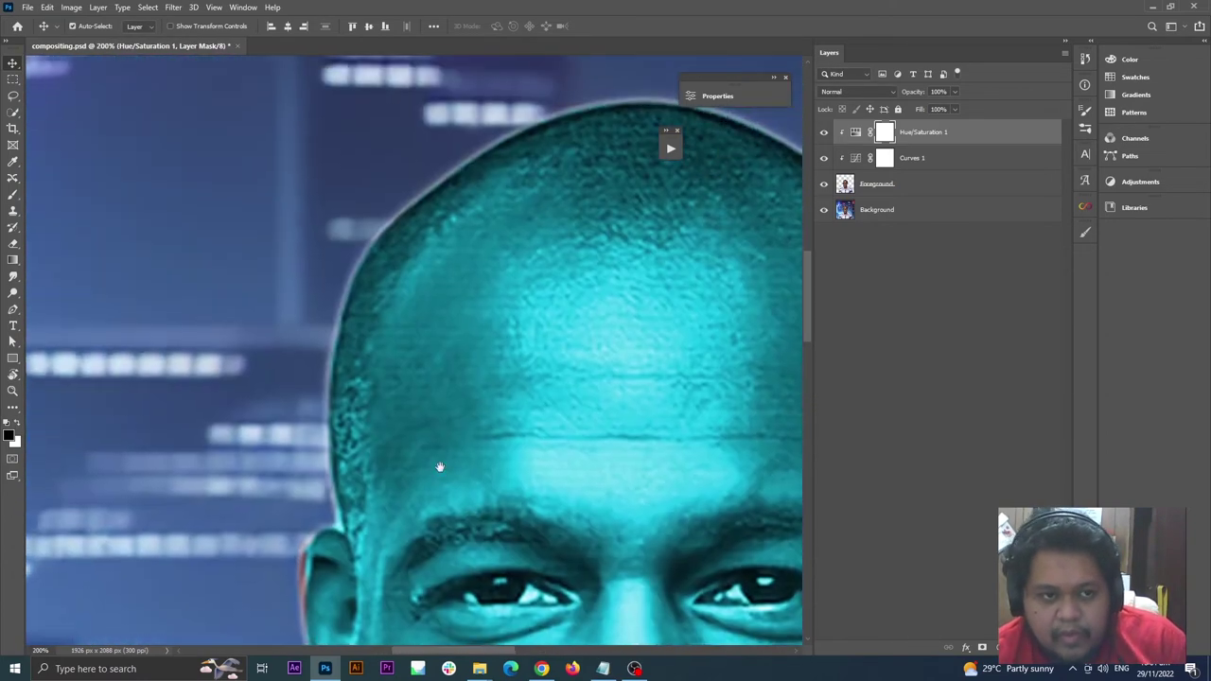
pyautogui.scroll(-10, 371, 291)
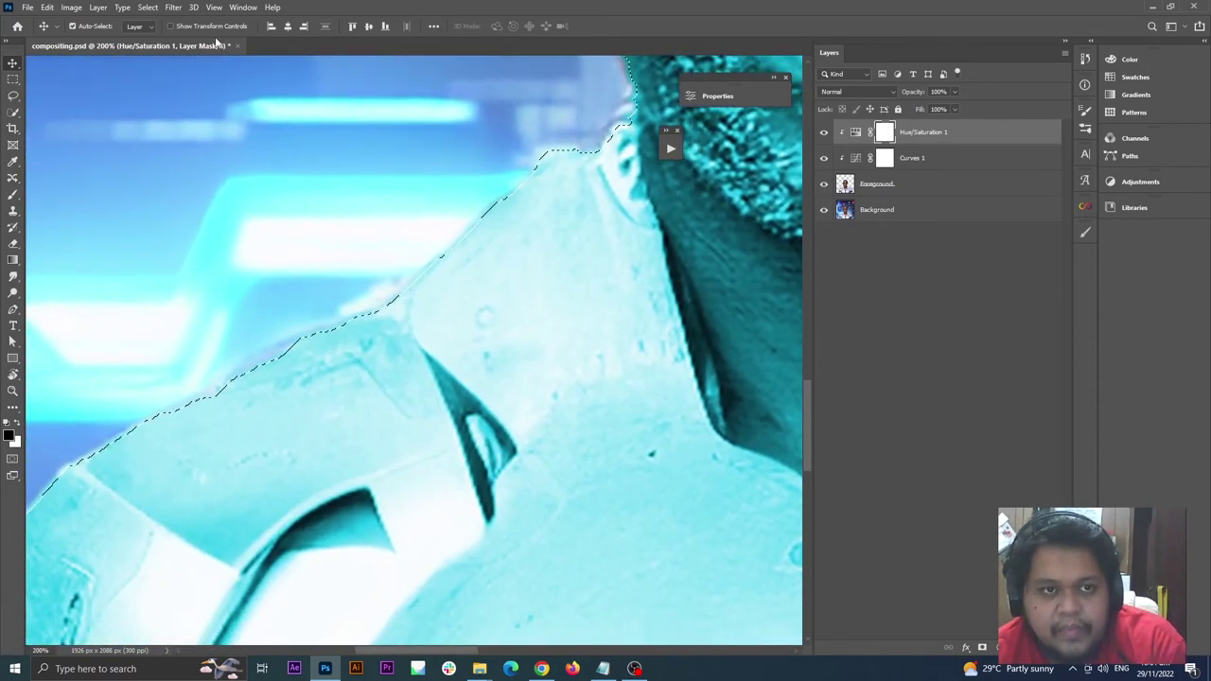
pyautogui.click(148, 7)
pyautogui.moveTo(218, 197)
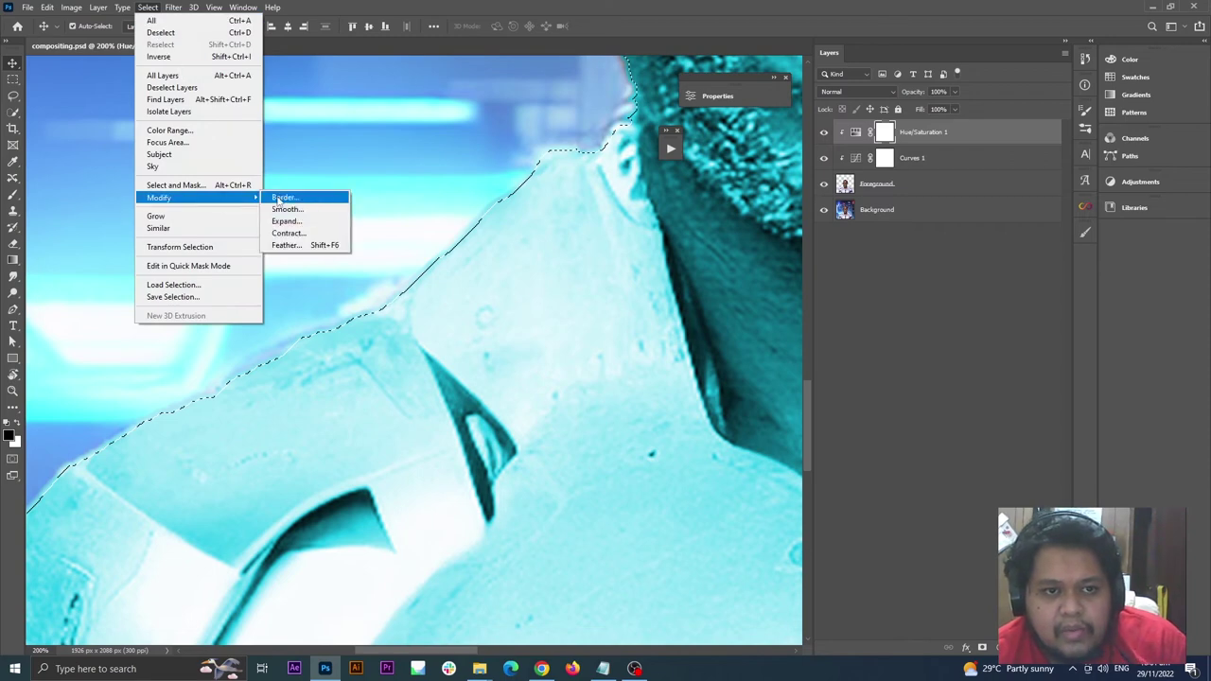
pyautogui.click(301, 233)
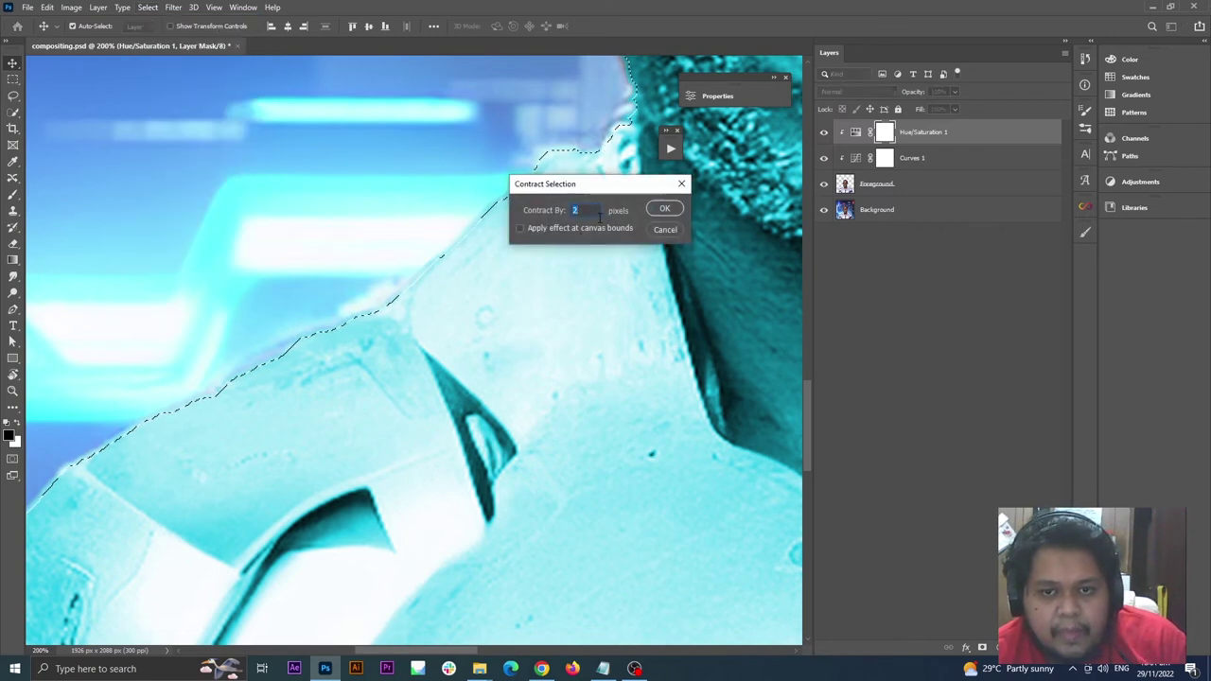
pyautogui.click(663, 208)
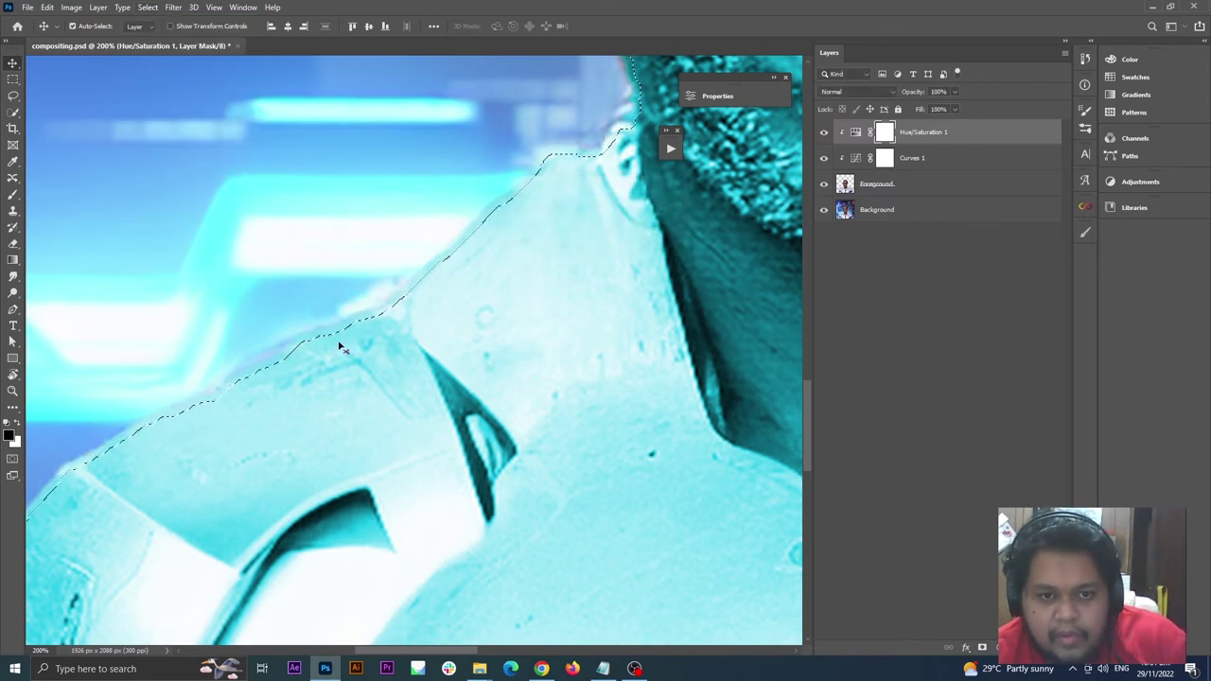
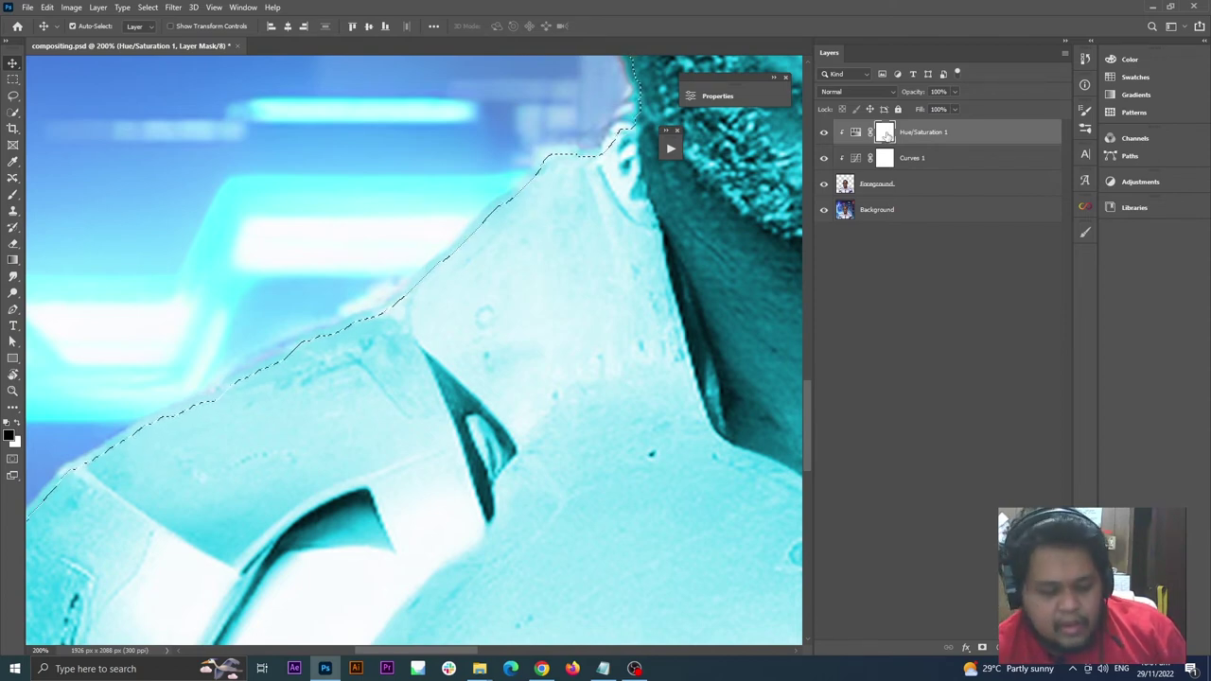
# Fill the figure selection on the Hue/Saturation 1 mask with black, then deselect
pyautogui.hotkey('alt', 'BackSpace')
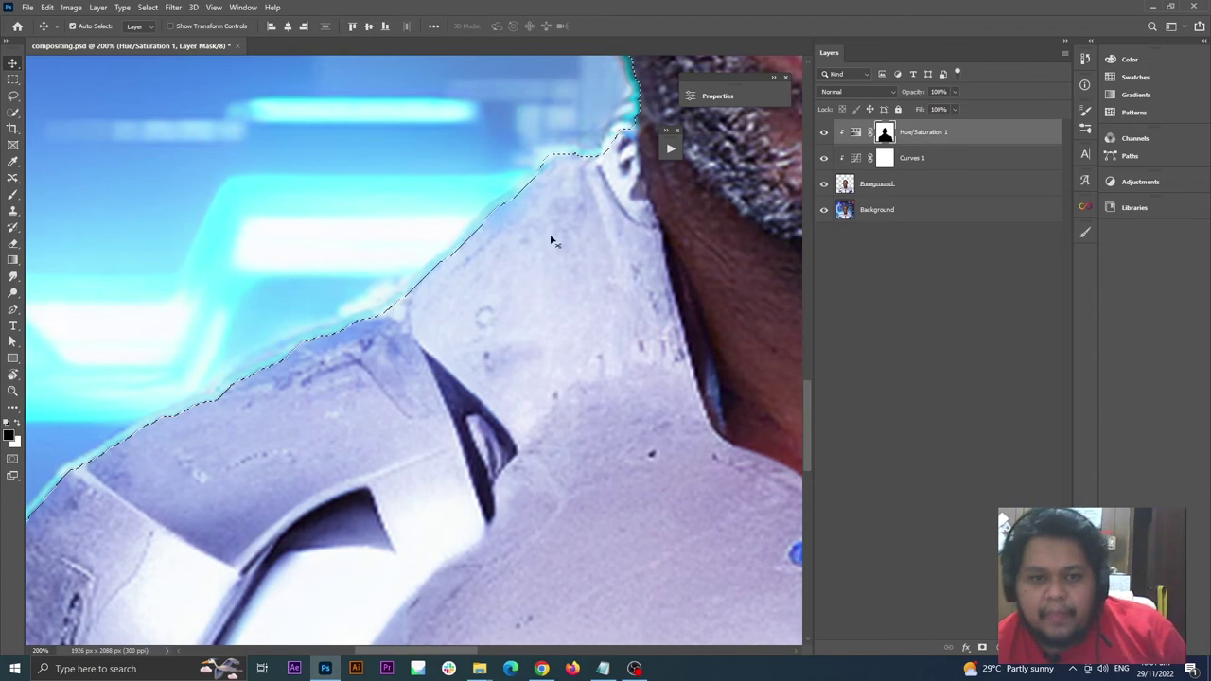
pyautogui.click(14, 79)
pyautogui.rightClick(284, 130)
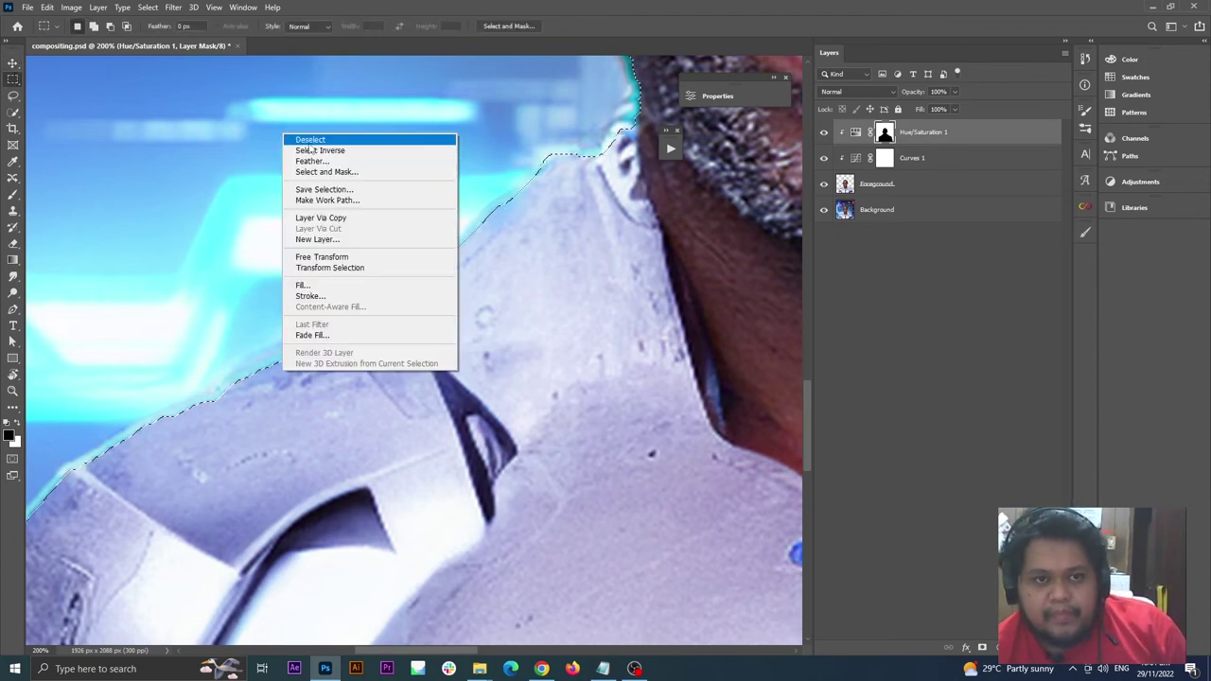
pyautogui.click(308, 136)
# Zoom out and toggle Hue/Saturation 1 on and off to compare the tint
pyautogui.hotkey('ctrl', '-')
pyautogui.hotkey('ctrl', '-')
pyautogui.hotkey('ctrl', '-')
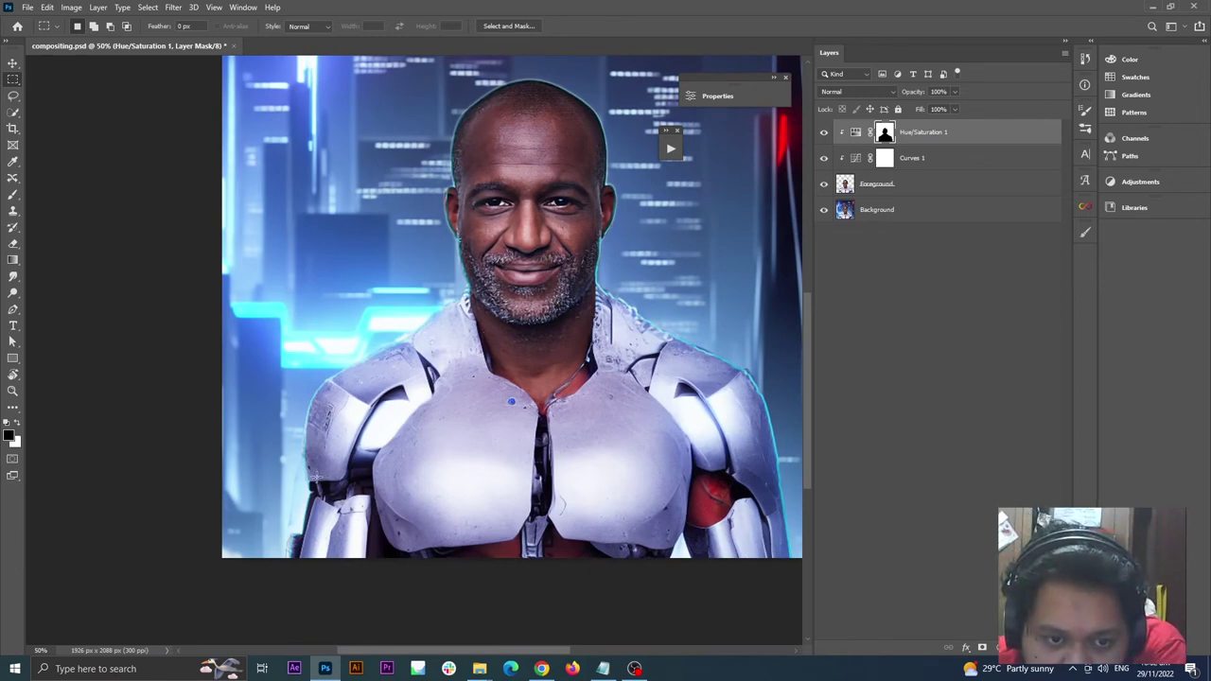
pyautogui.click(824, 133)
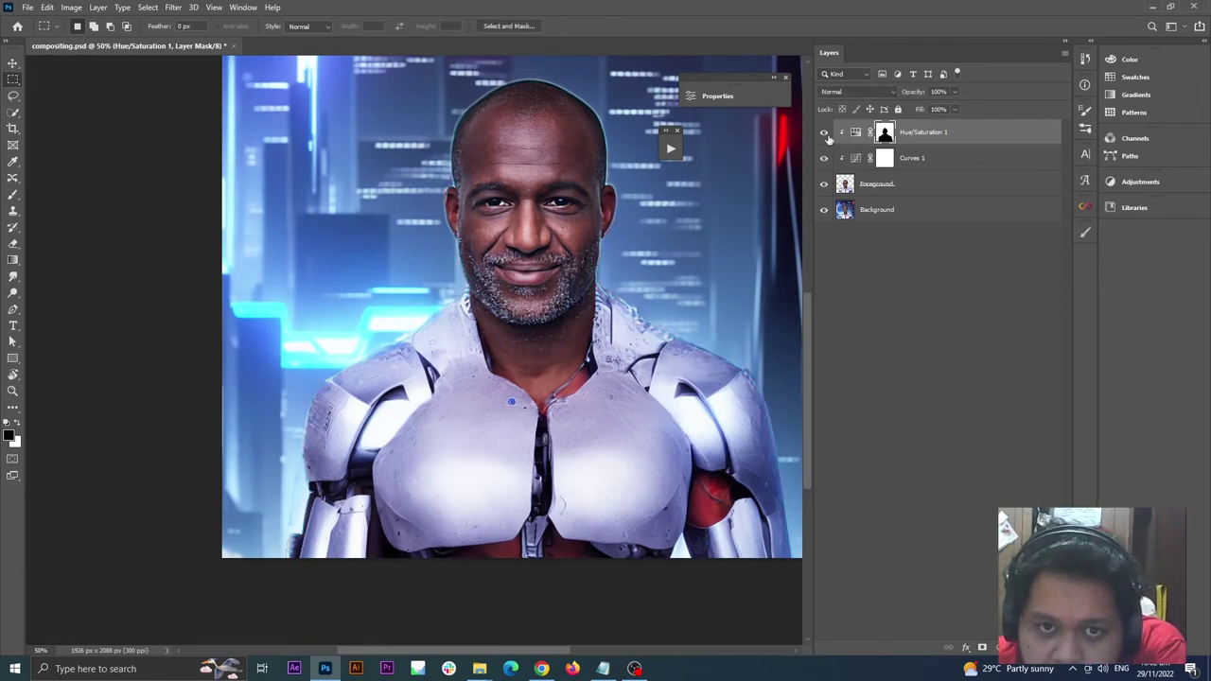
pyautogui.click(824, 134)
pyautogui.click(824, 133)
pyautogui.click(824, 134)
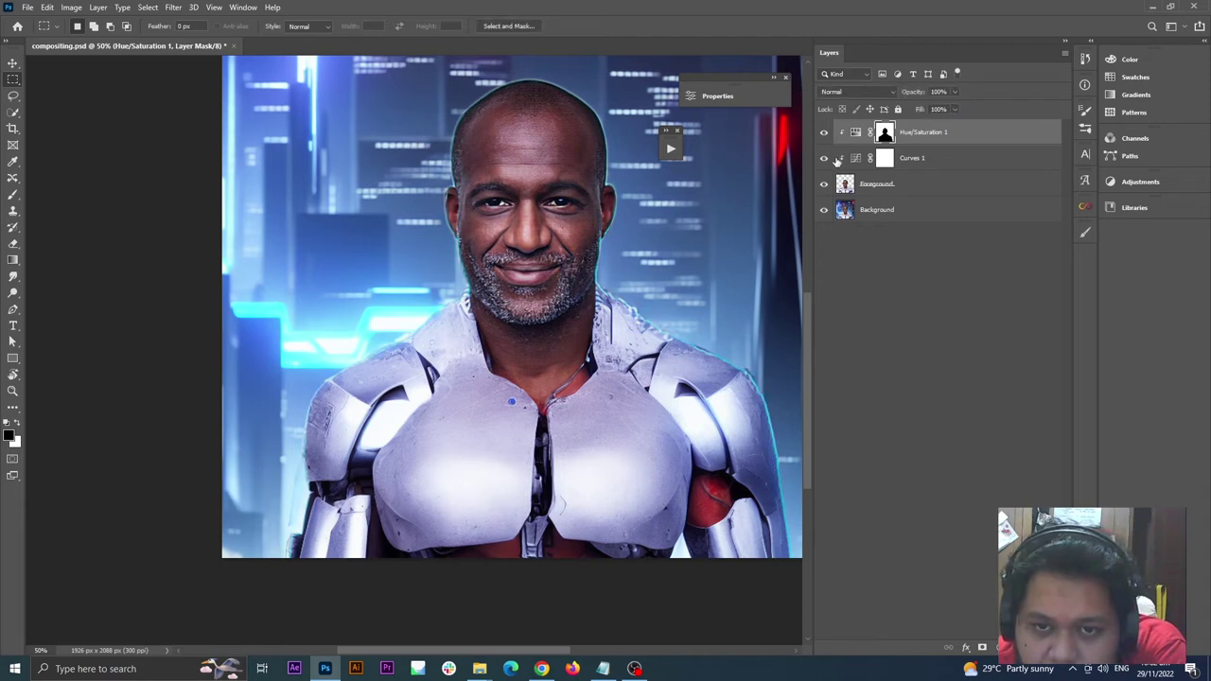
pyautogui.click(824, 136)
pyautogui.click(824, 135)
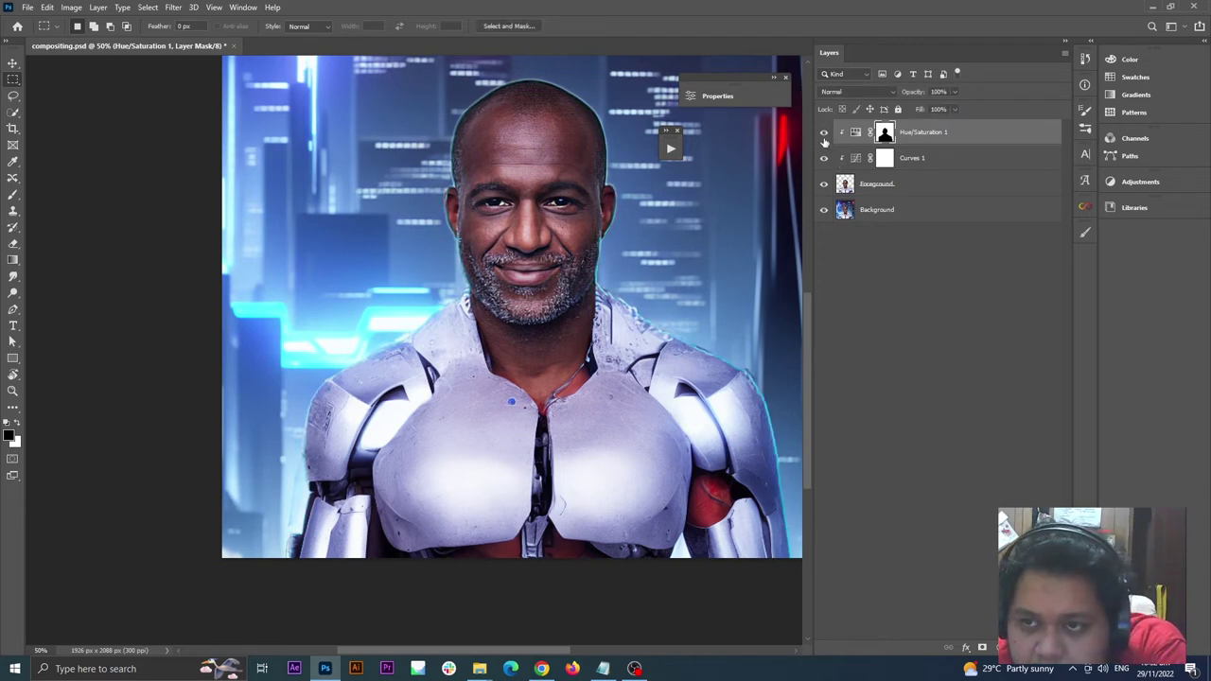
pyautogui.click(824, 135)
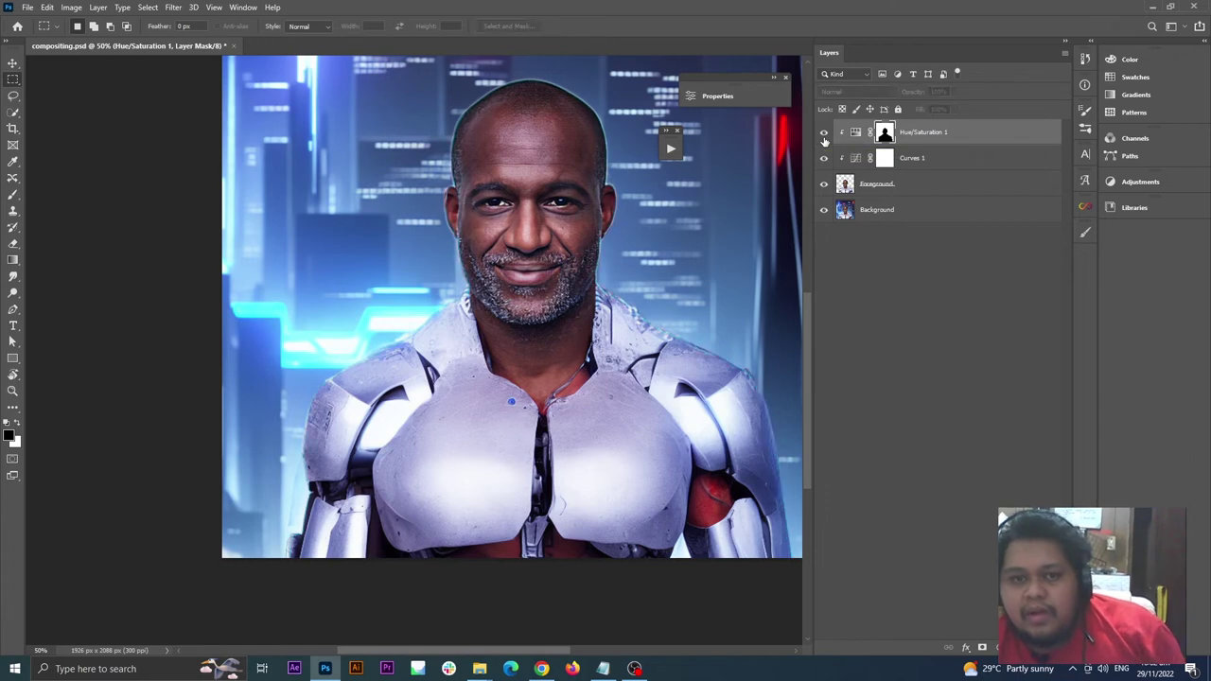
pyautogui.click(824, 135)
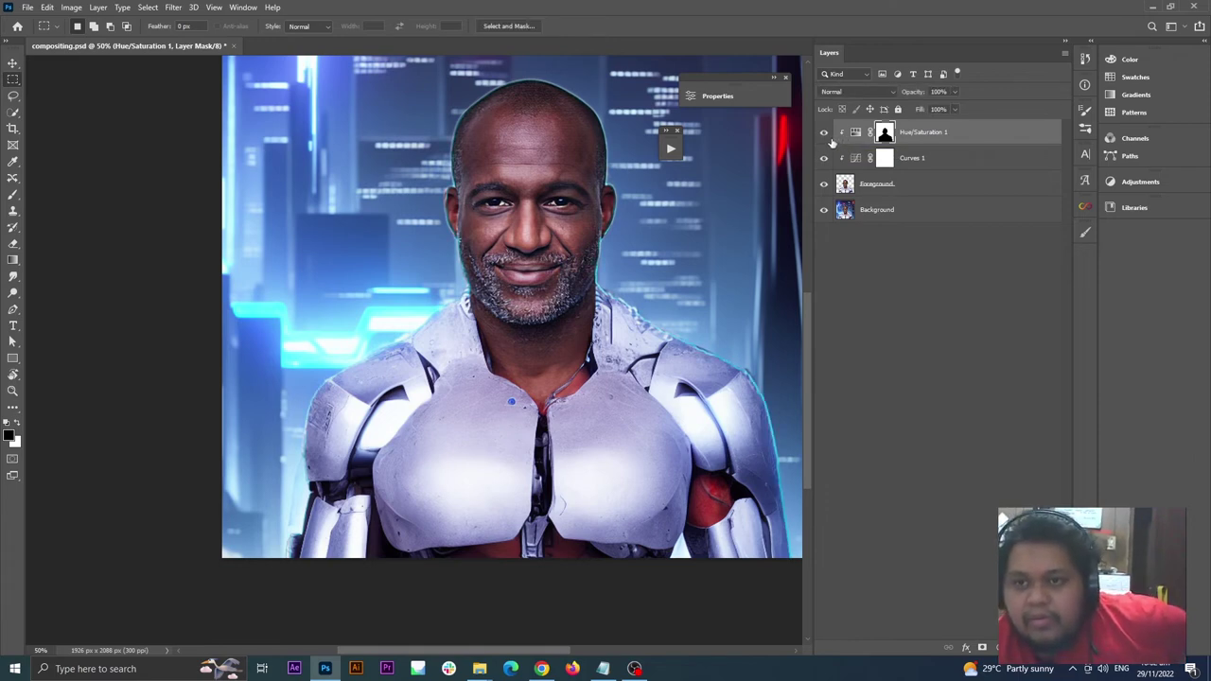
# Refine the Hue/Saturation 1 mask edge in Select and Mask with smoothing and a moderate feather
pyautogui.doubleClick(884, 138)
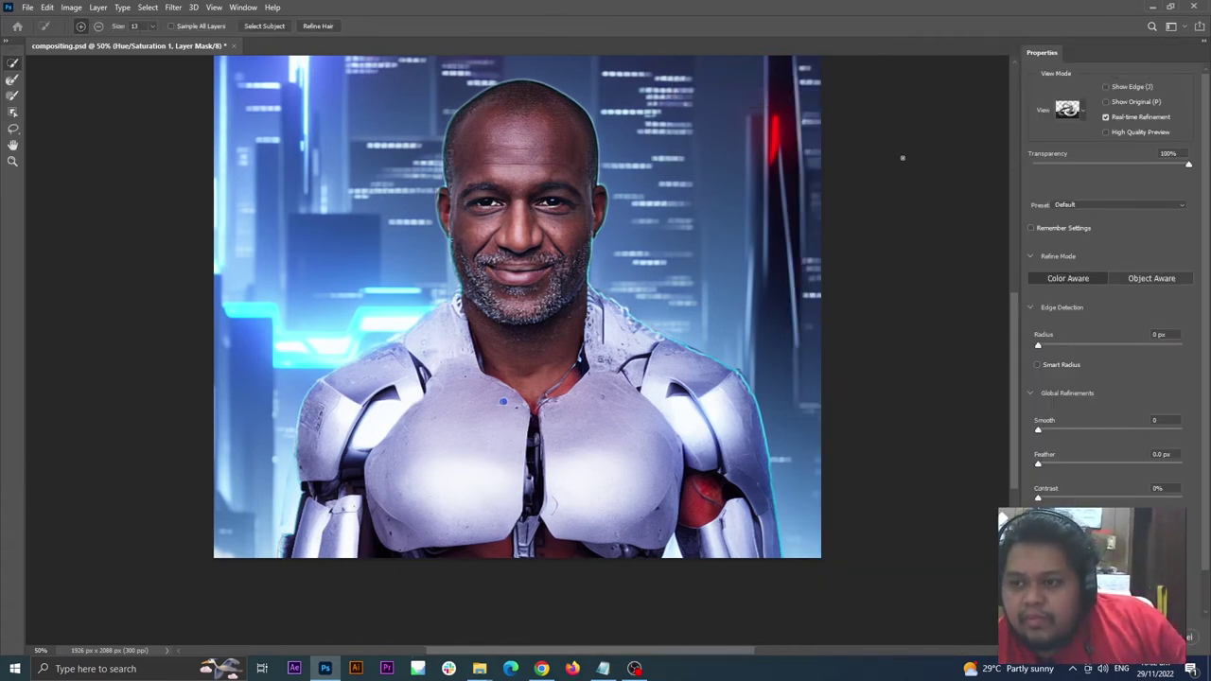
pyautogui.moveTo(1057, 436); pyautogui.dragTo(1028, 437)
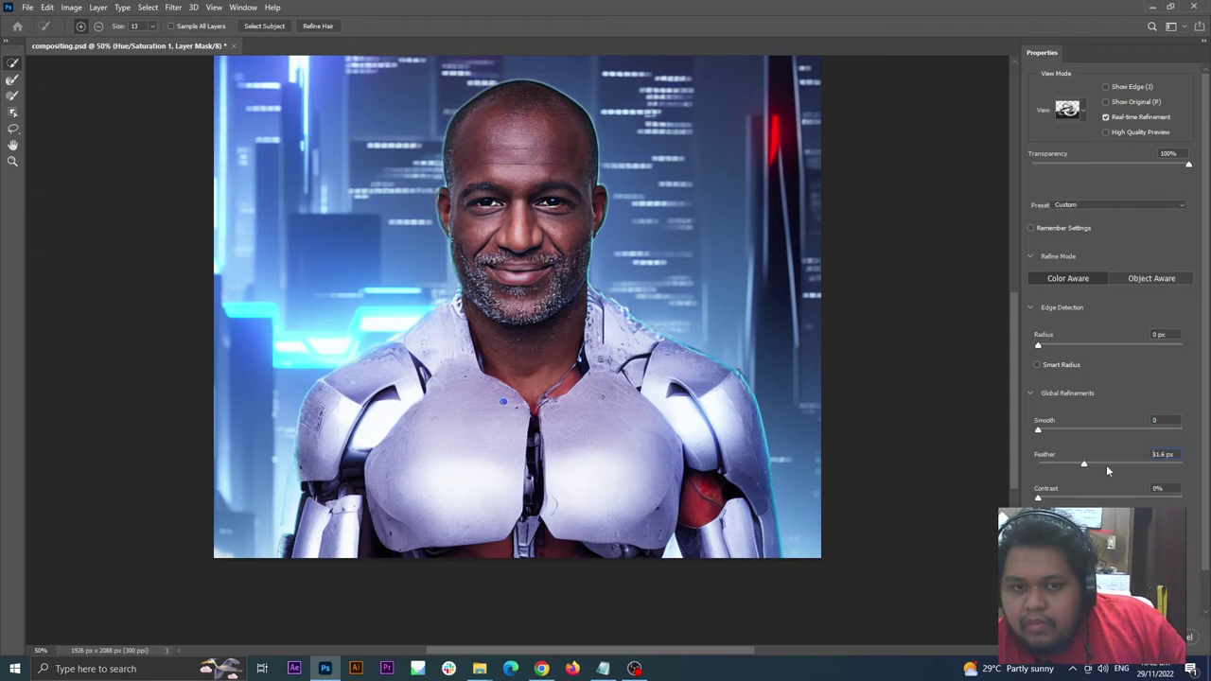
pyautogui.moveTo(1109, 471)
pyautogui.mouseDown()
pyautogui.moveTo(1131, 470)
pyautogui.moveTo(1100, 471)
pyautogui.moveTo(1117, 470)
pyautogui.mouseUp()
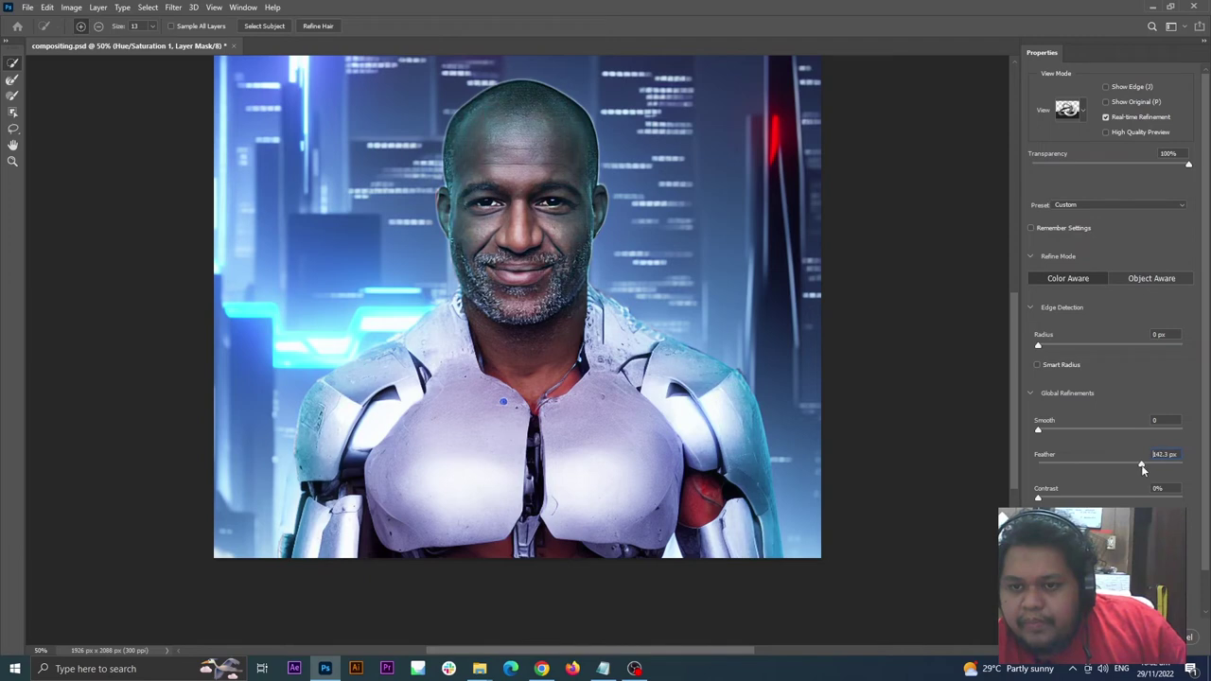
pyautogui.moveTo(1143, 469); pyautogui.dragTo(1109, 477)
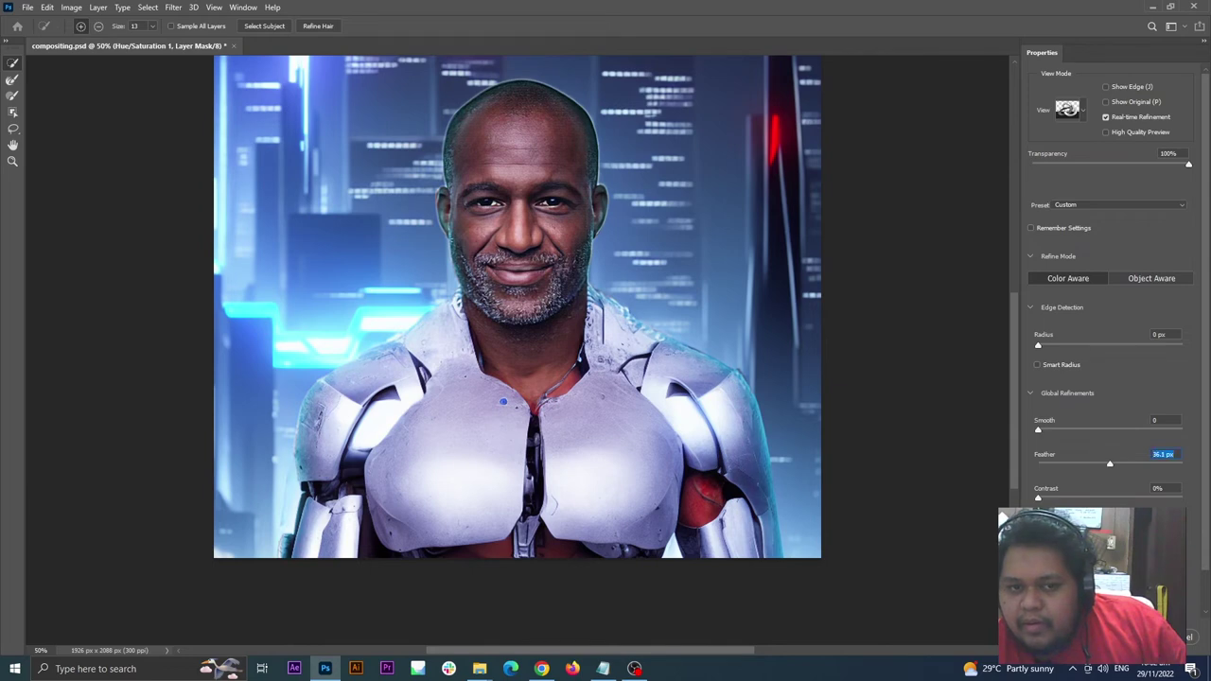
pyautogui.moveTo(1106, 468); pyautogui.dragTo(1098, 470)
pyautogui.press('Return')
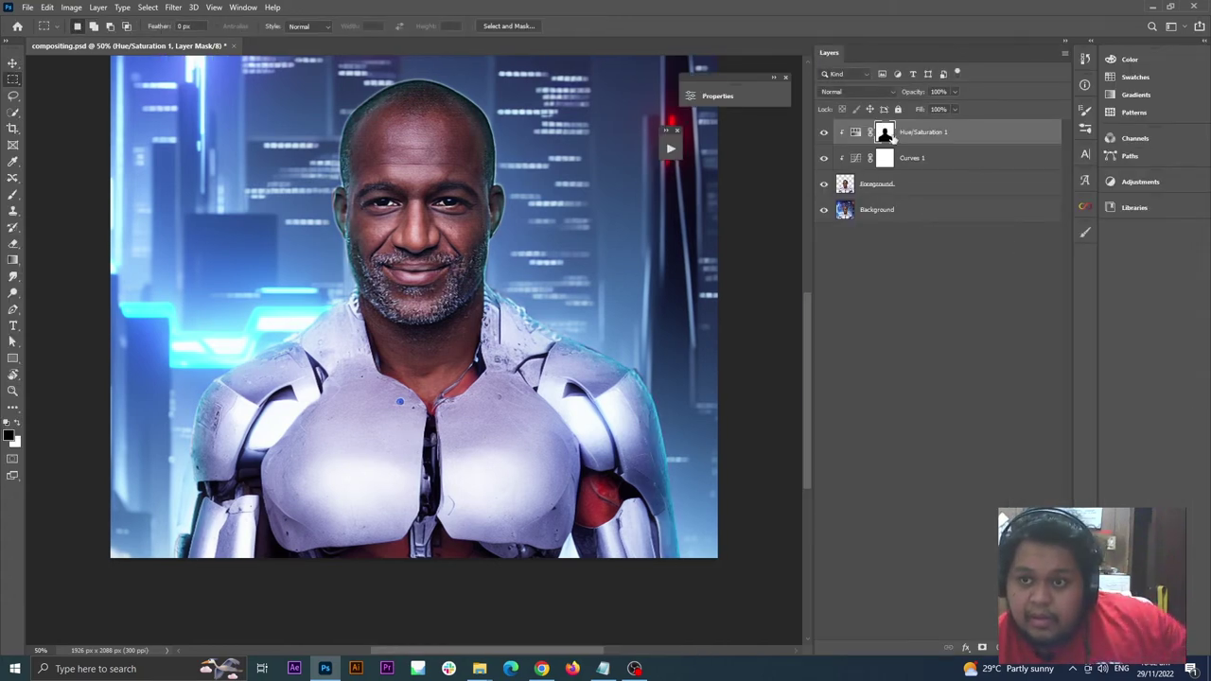
pyautogui.hotkey('ctrl', 'alt', 'r')
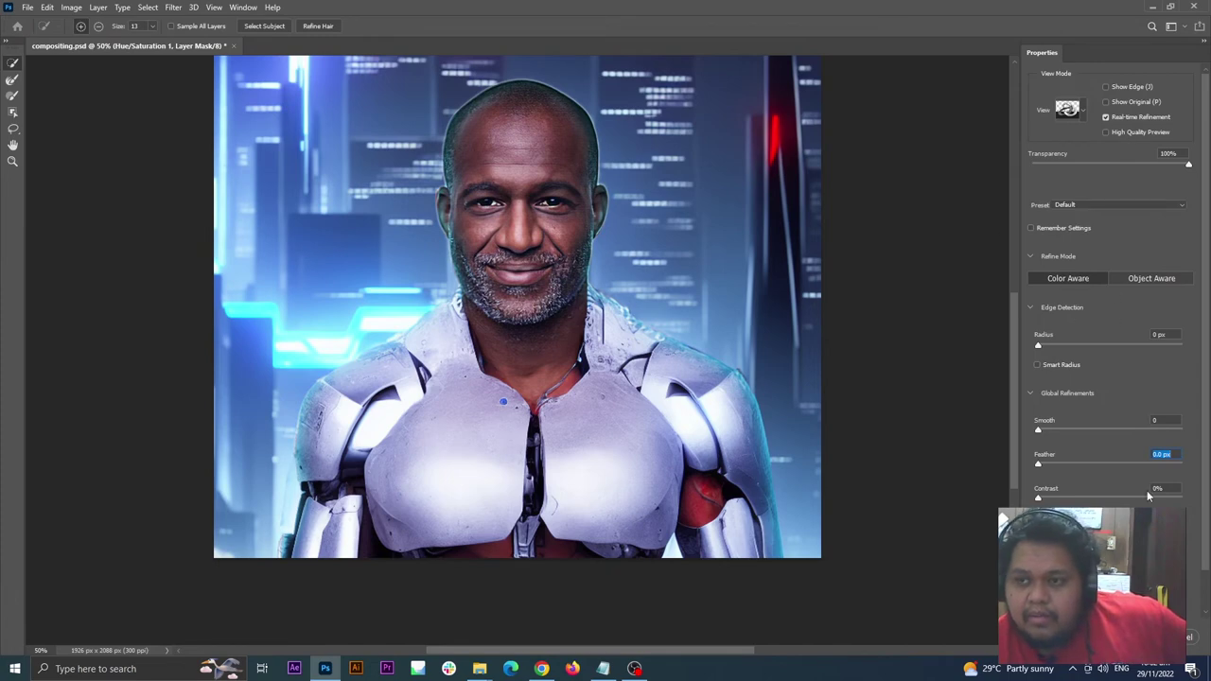
pyautogui.press('Return')
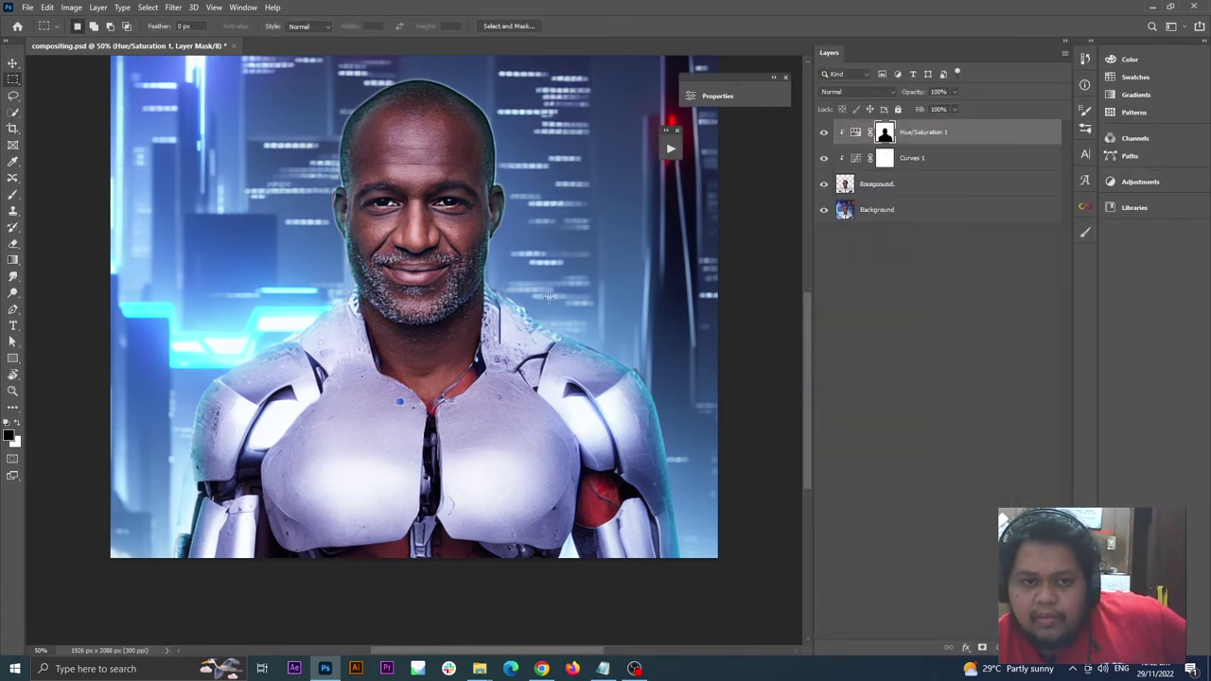
# Duplicate Hue/Saturation 1, clip the hidden copy to it, and target the original mask
pyautogui.scroll(3, 549, 297)
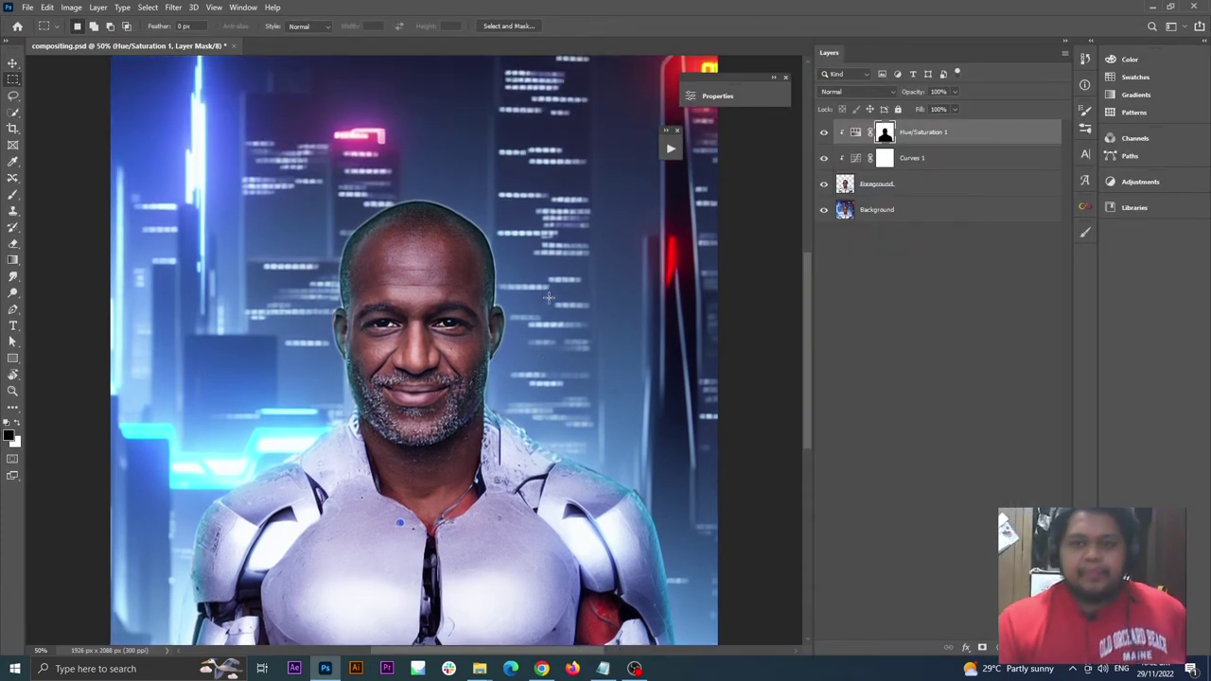
pyautogui.scroll(-1, 553, 294)
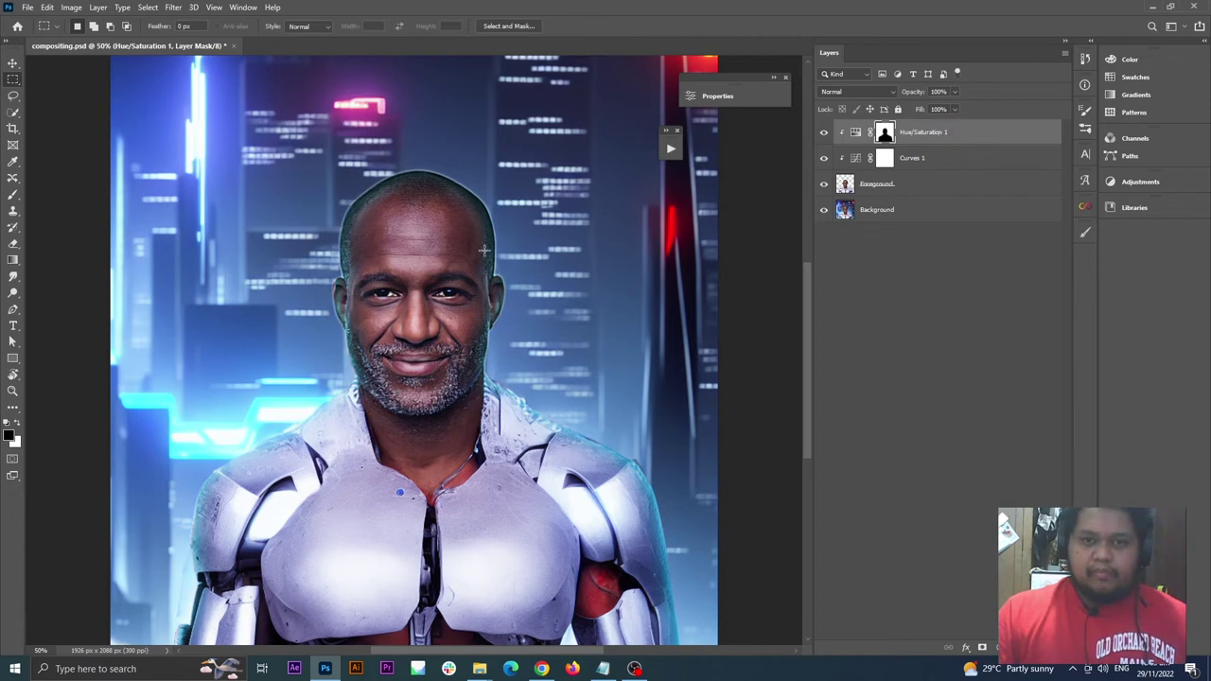
pyautogui.press('b')
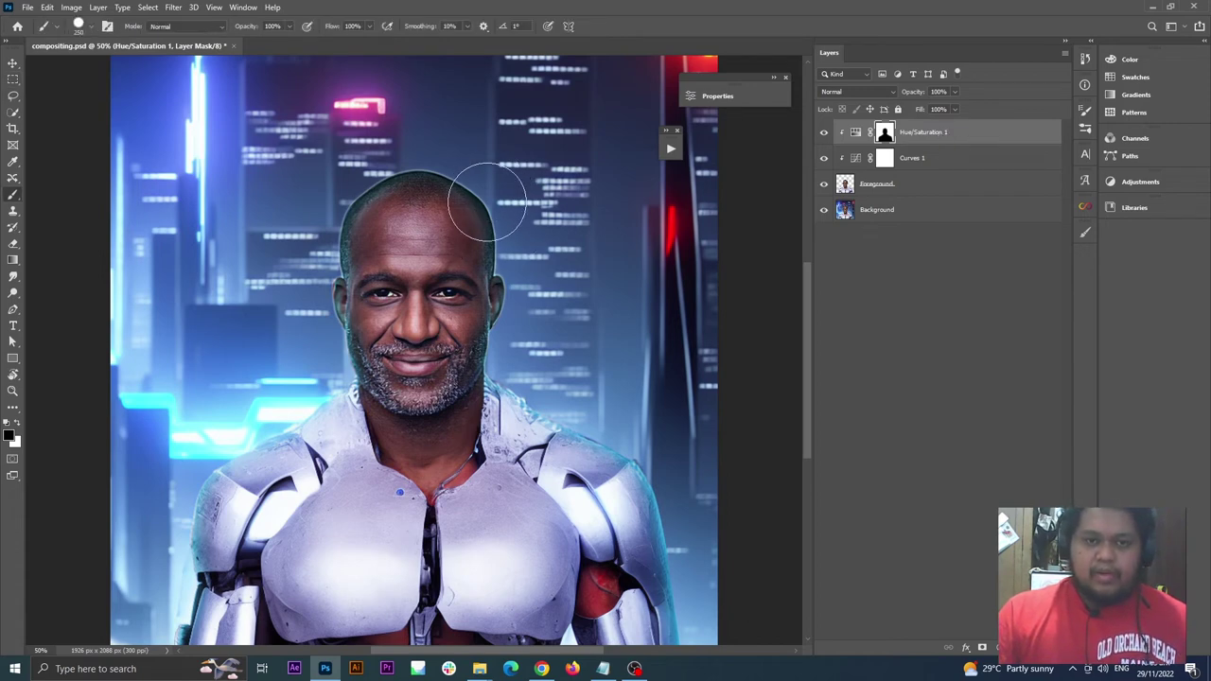
pyautogui.click(13, 63)
pyautogui.hotkey('ctrl', 'j')
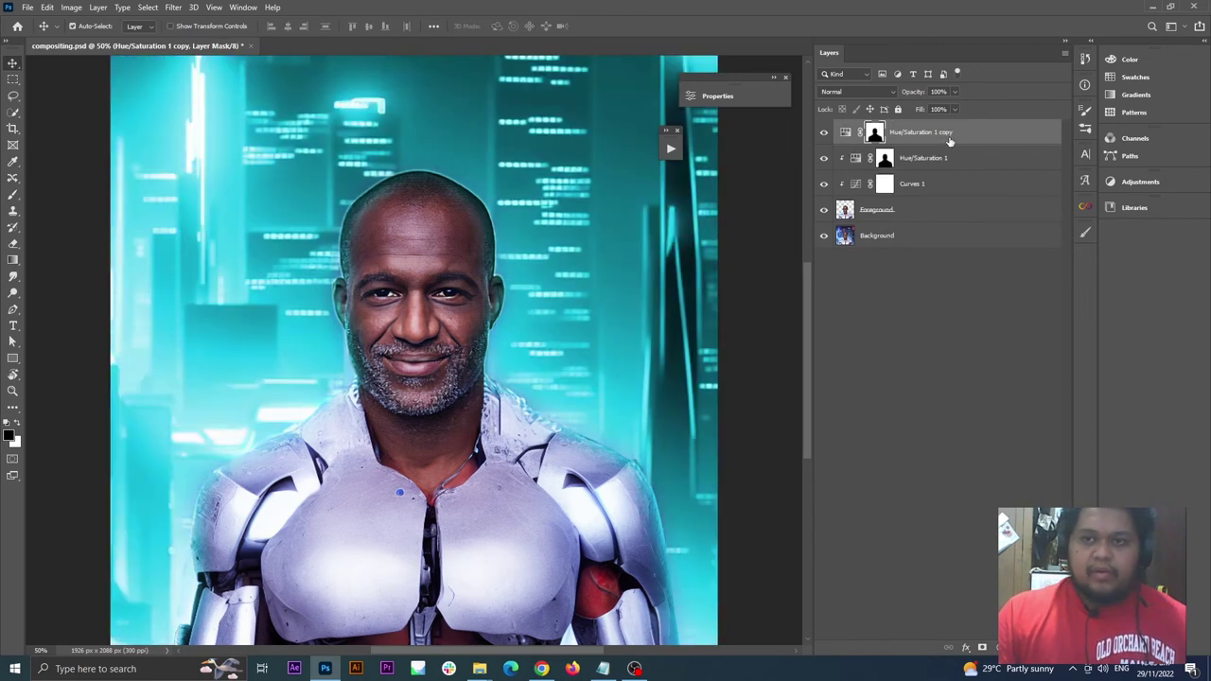
pyautogui.keyDown('alt'); pyautogui.click(852, 151); pyautogui.keyUp('alt')
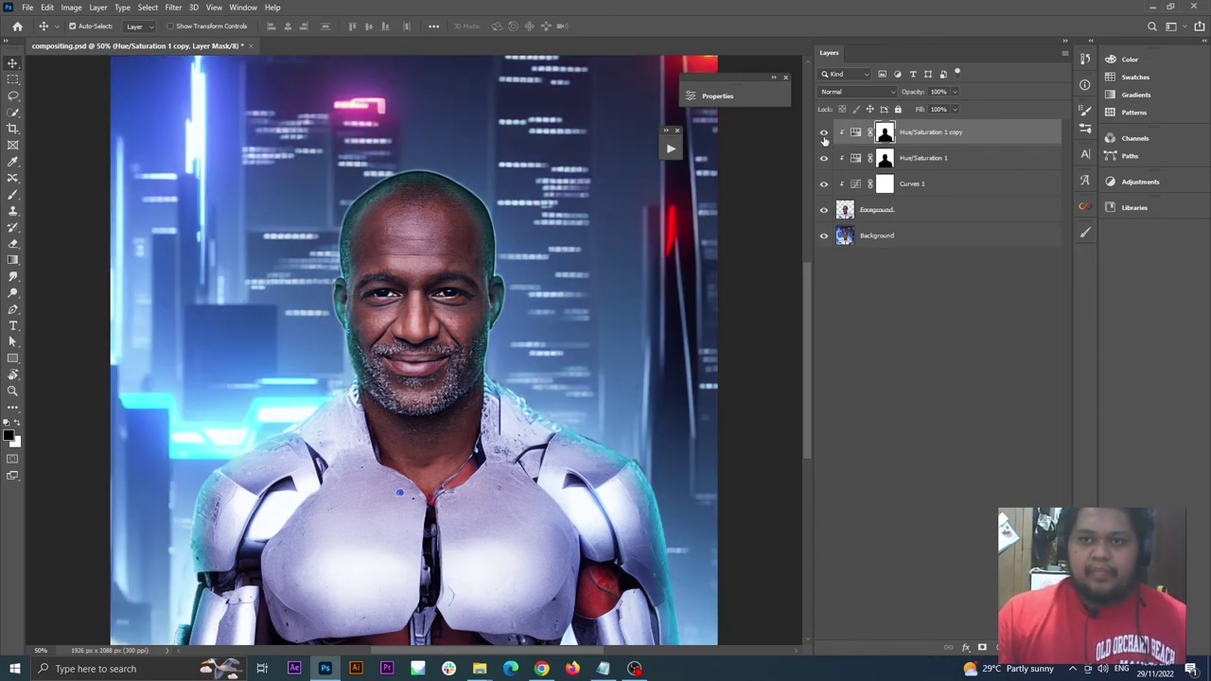
pyautogui.click(824, 134)
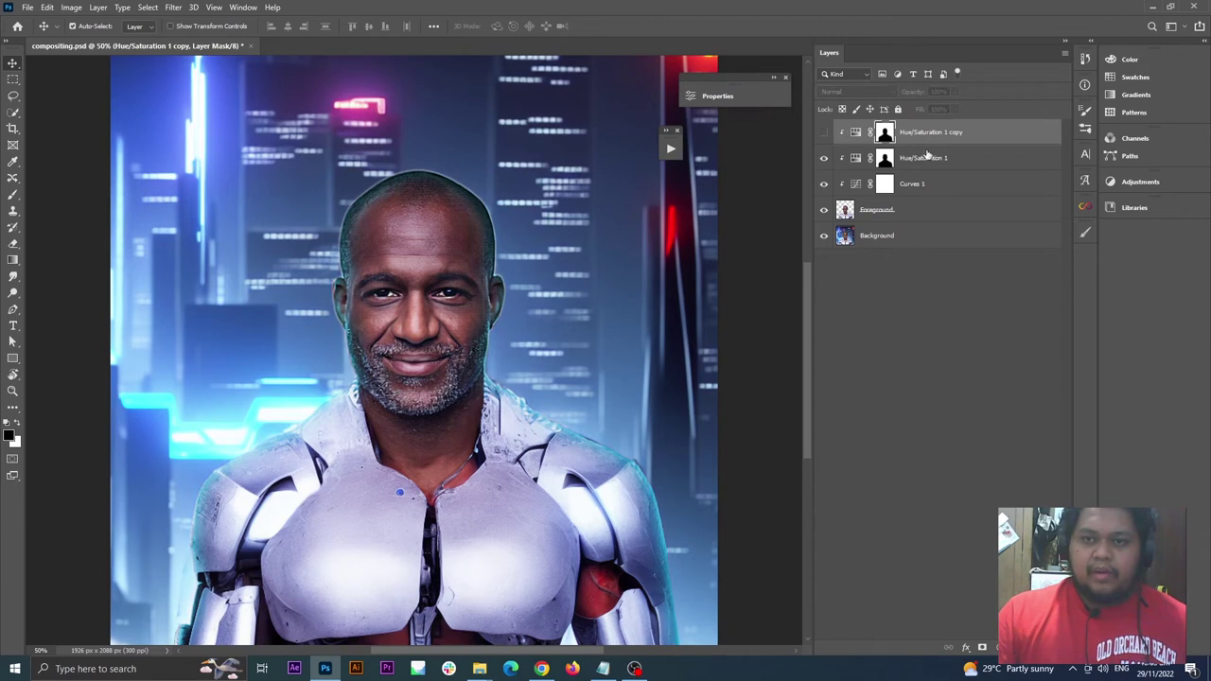
pyautogui.click(889, 167)
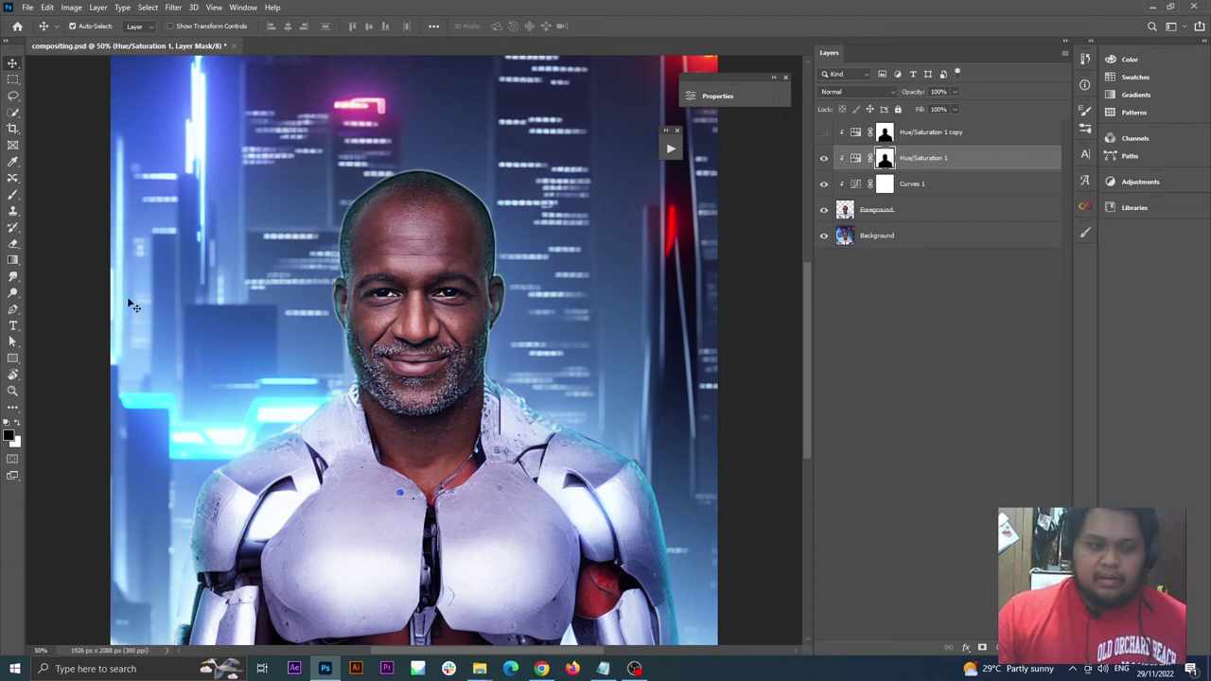
# Paint black on the Hue/Saturation 1 mask along the head's left side and temple
pyautogui.press('b')
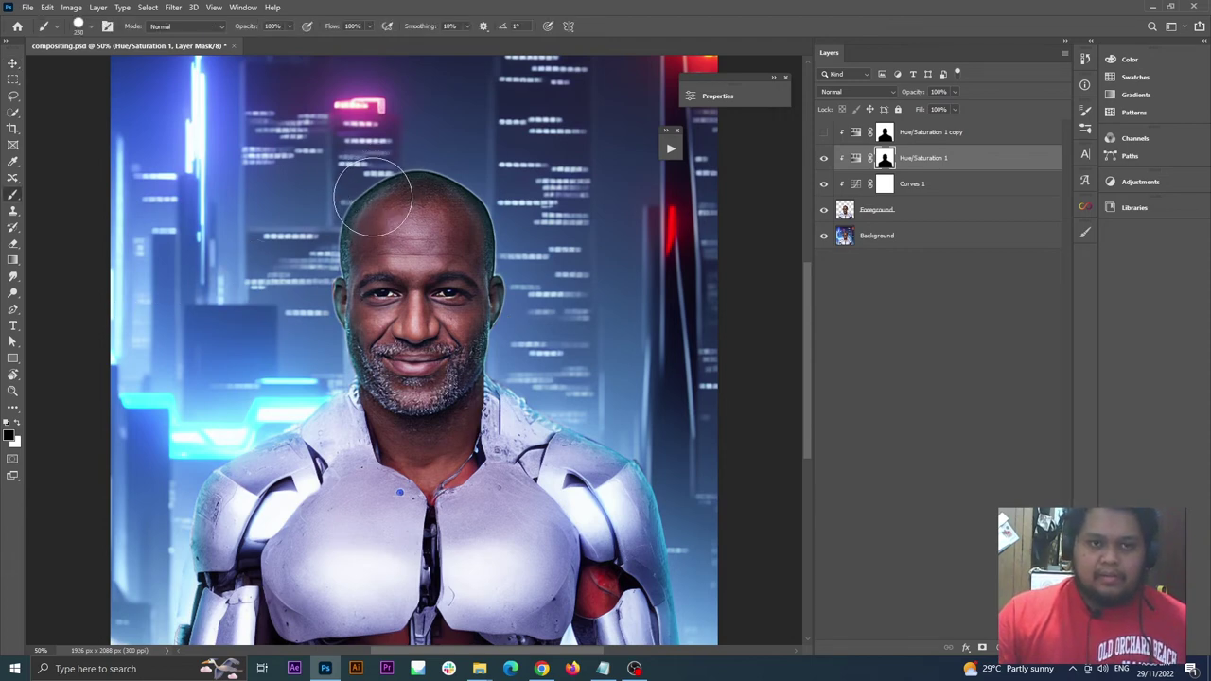
pyautogui.moveTo(373, 199)
pyautogui.mouseDown()
pyautogui.moveTo(359, 247)
pyautogui.moveTo(359, 236)
pyautogui.mouseUp()
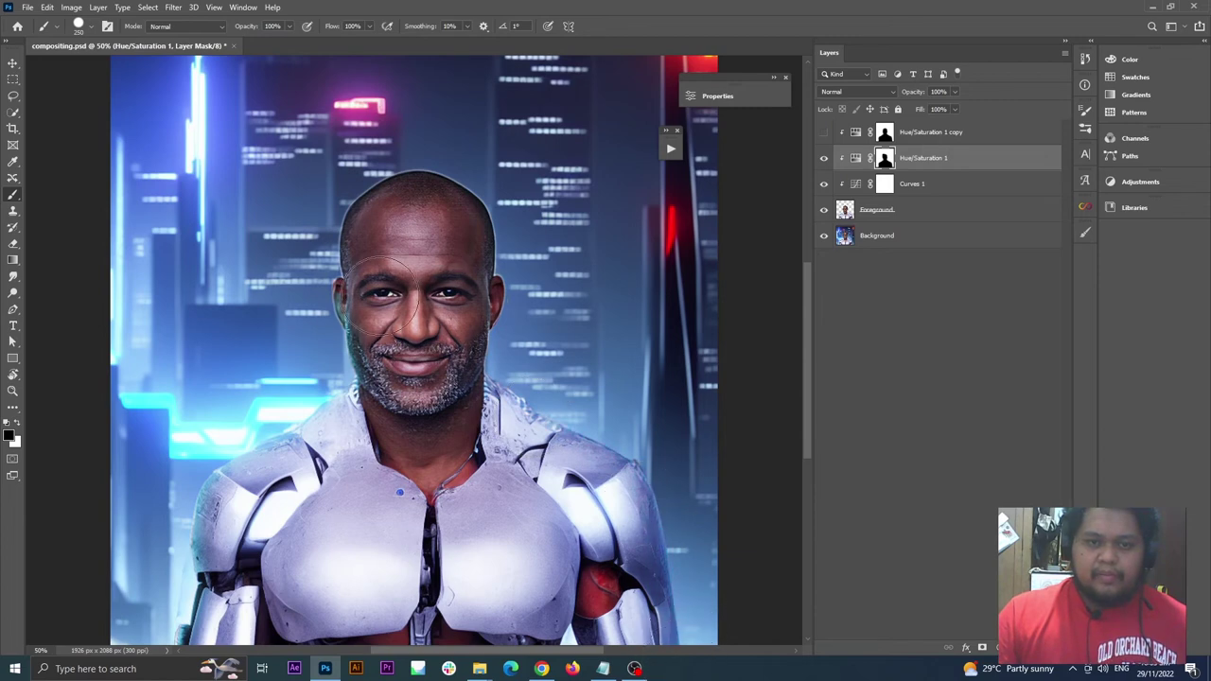
pyautogui.moveTo(379, 313)
pyautogui.mouseDown()
pyautogui.moveTo(365, 251)
pyautogui.moveTo(468, 261)
pyautogui.mouseUp()
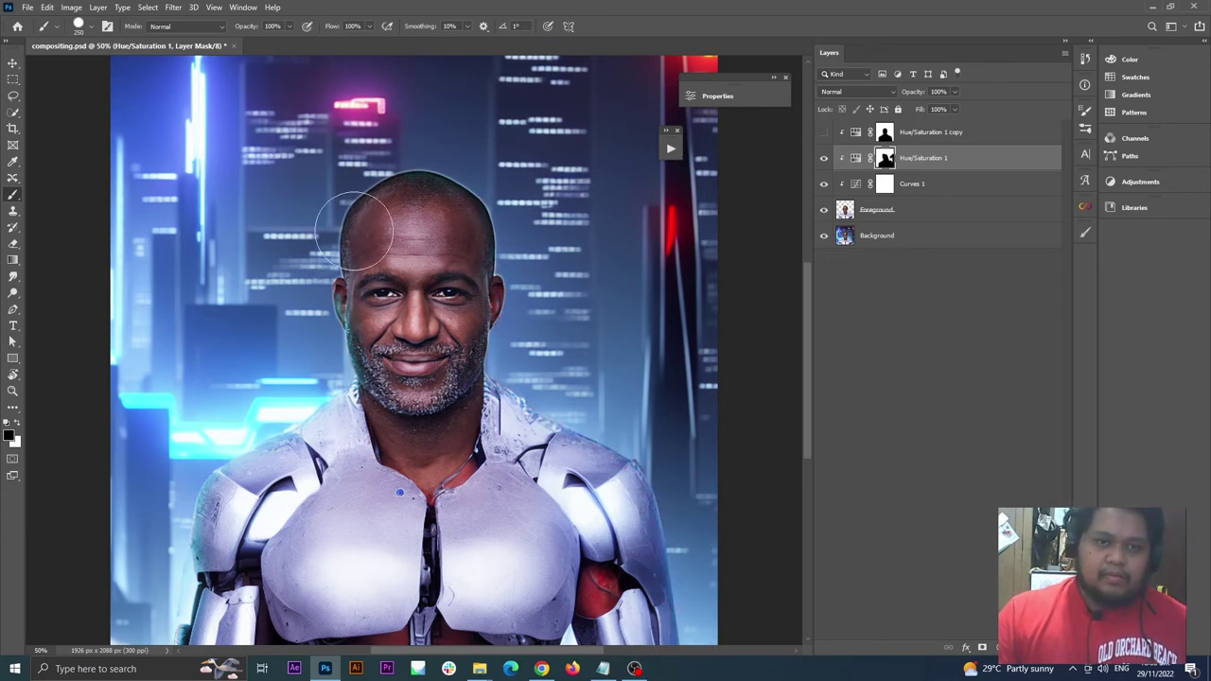
# With a soft round brush, paint white to restore the teal tint on the face's left side
pyautogui.click(84, 28)
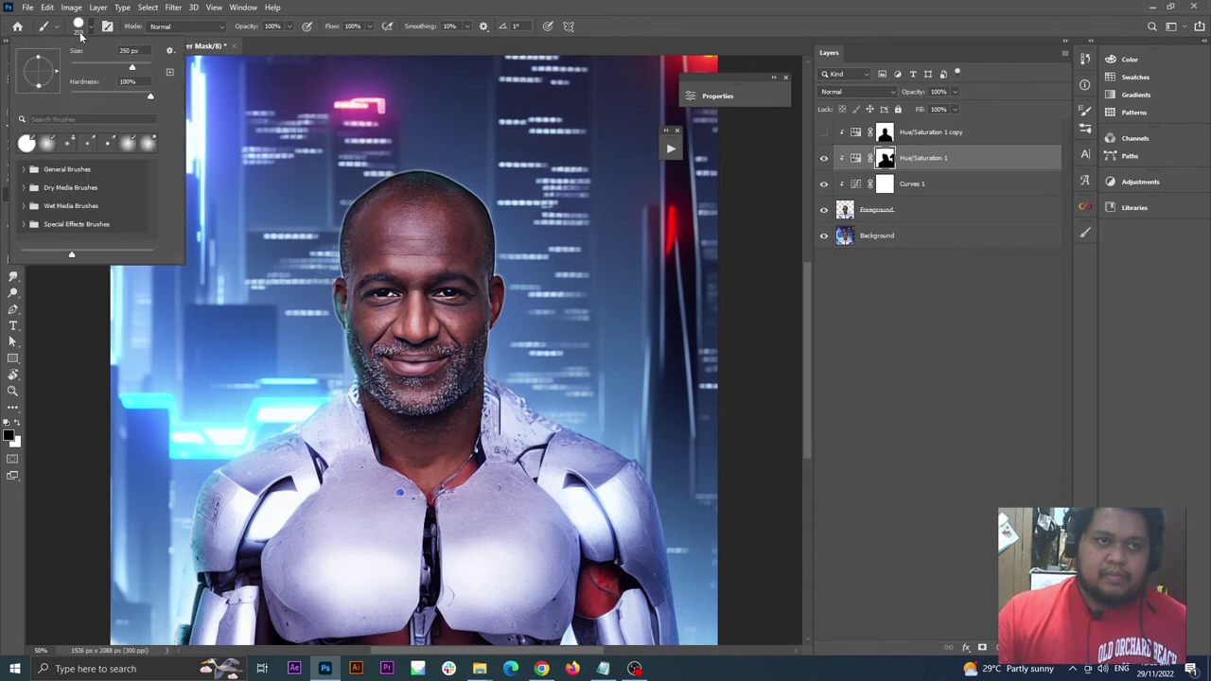
pyautogui.click(48, 143)
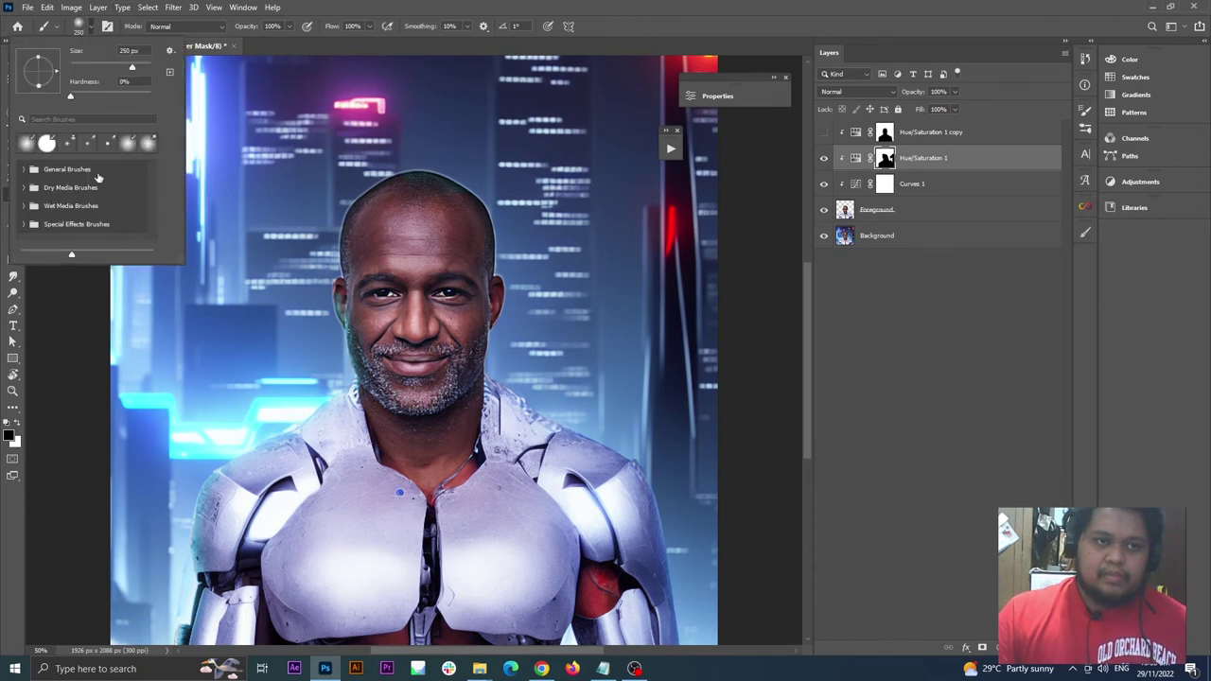
pyautogui.click(367, 7)
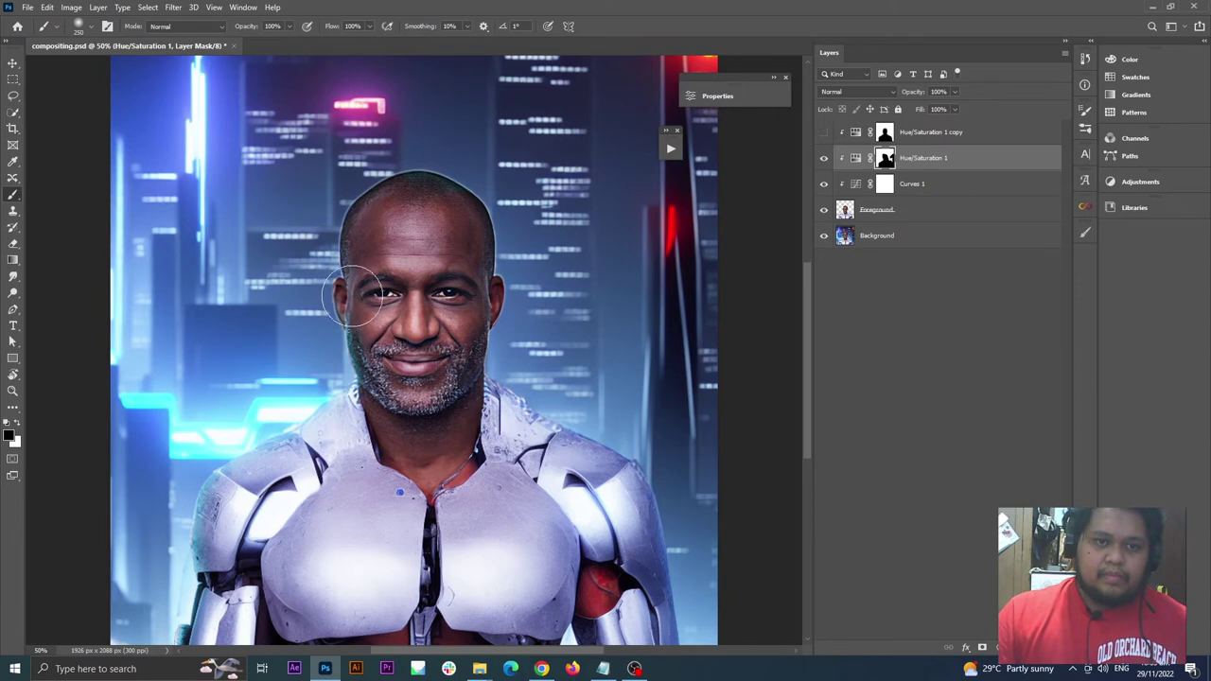
pyautogui.press('x')
pyautogui.moveTo(355, 298)
pyautogui.mouseDown()
pyautogui.moveTo(354, 260)
pyautogui.moveTo(383, 227)
pyautogui.moveTo(400, 291)
pyautogui.moveTo(379, 303)
pyautogui.moveTo(388, 228)
pyautogui.moveTo(377, 207)
pyautogui.moveTo(393, 213)
pyautogui.moveTo(374, 284)
pyautogui.mouseUp()
pyautogui.press('x')
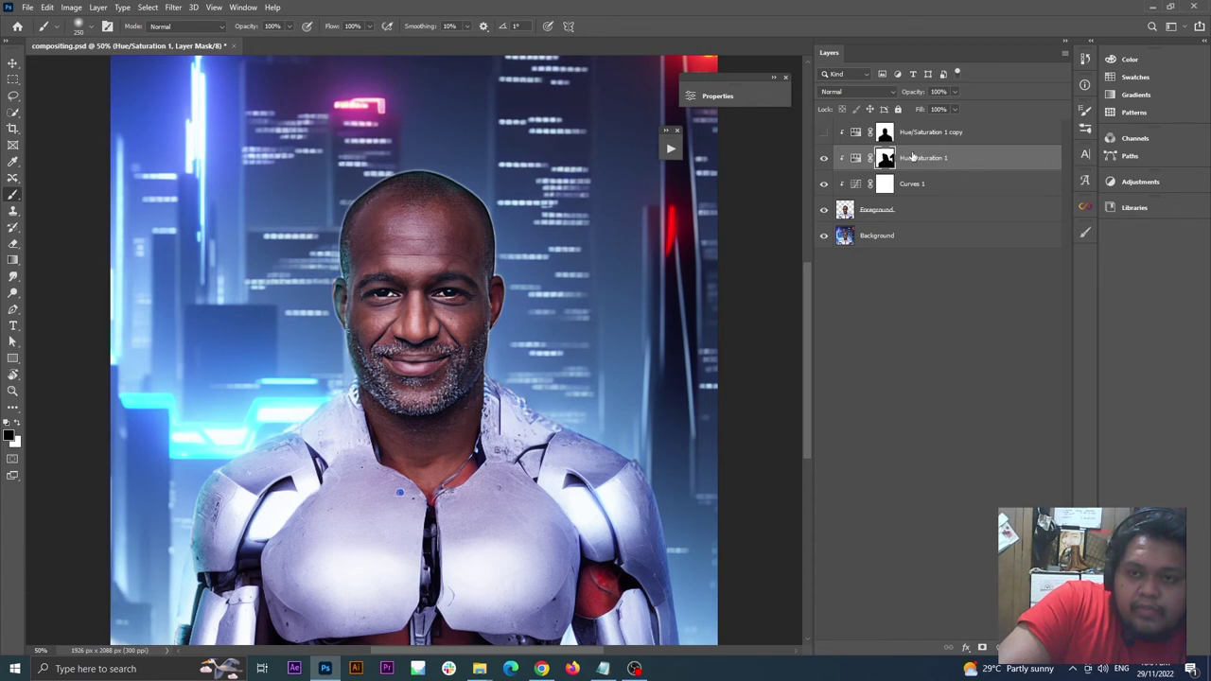
# Show Hue/Saturation 1 copy and shift its hue from 188 to 106
pyautogui.click(880, 133)
pyautogui.click(824, 133)
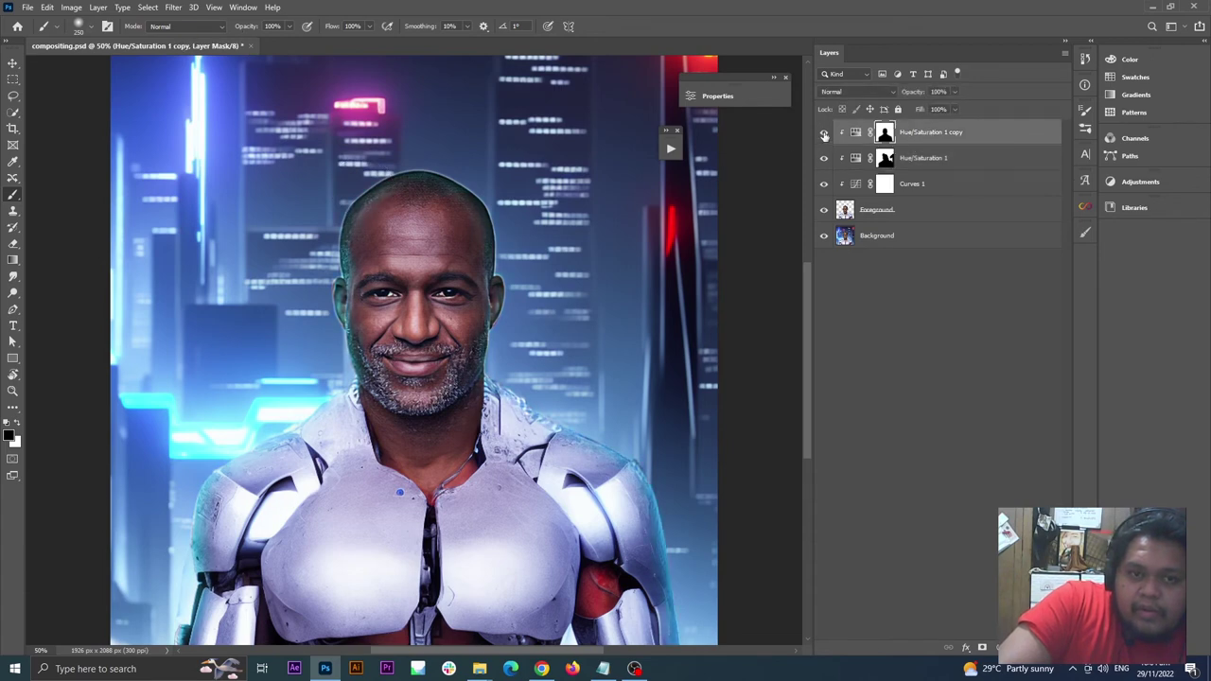
pyautogui.doubleClick(856, 134)
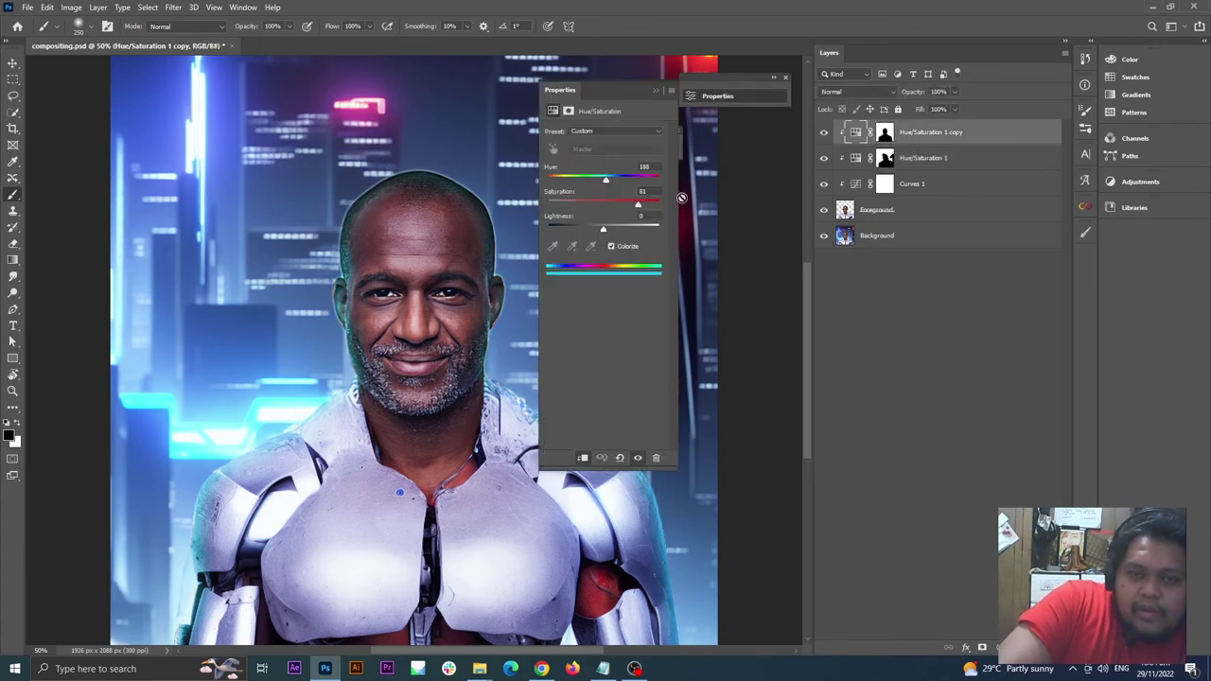
pyautogui.moveTo(607, 183)
pyautogui.mouseDown()
pyautogui.moveTo(582, 190)
pyautogui.moveTo(616, 193)
pyautogui.mouseUp()
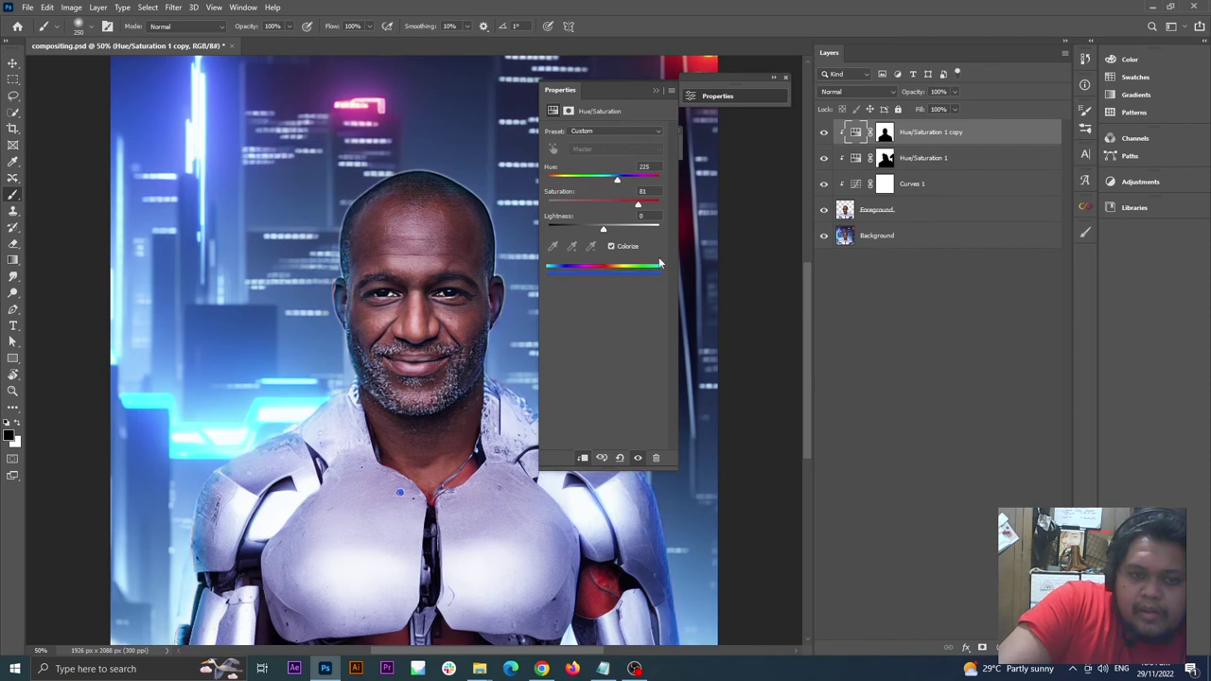
pyautogui.click(885, 135)
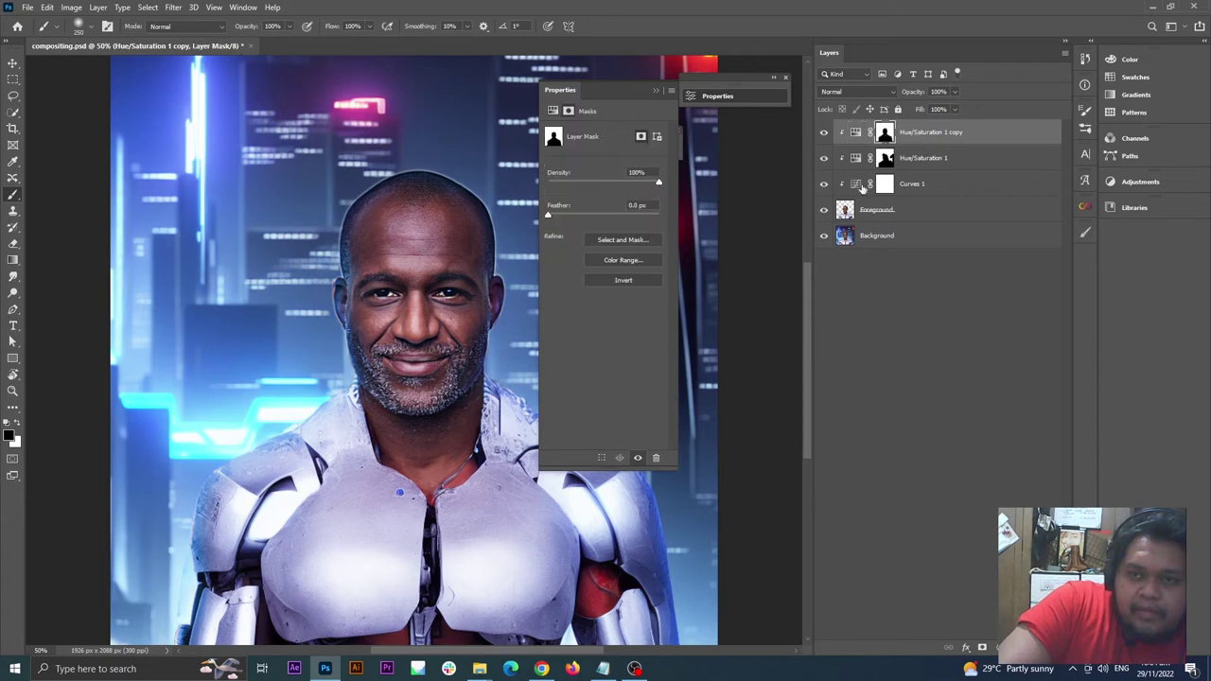
pyautogui.click(859, 135)
# Duplicate it as a hidden Hue/Saturation 1 copy 2, then target the copy's mask and hide Hue/Saturation 1
pyautogui.hotkey('ctrl', 'j')
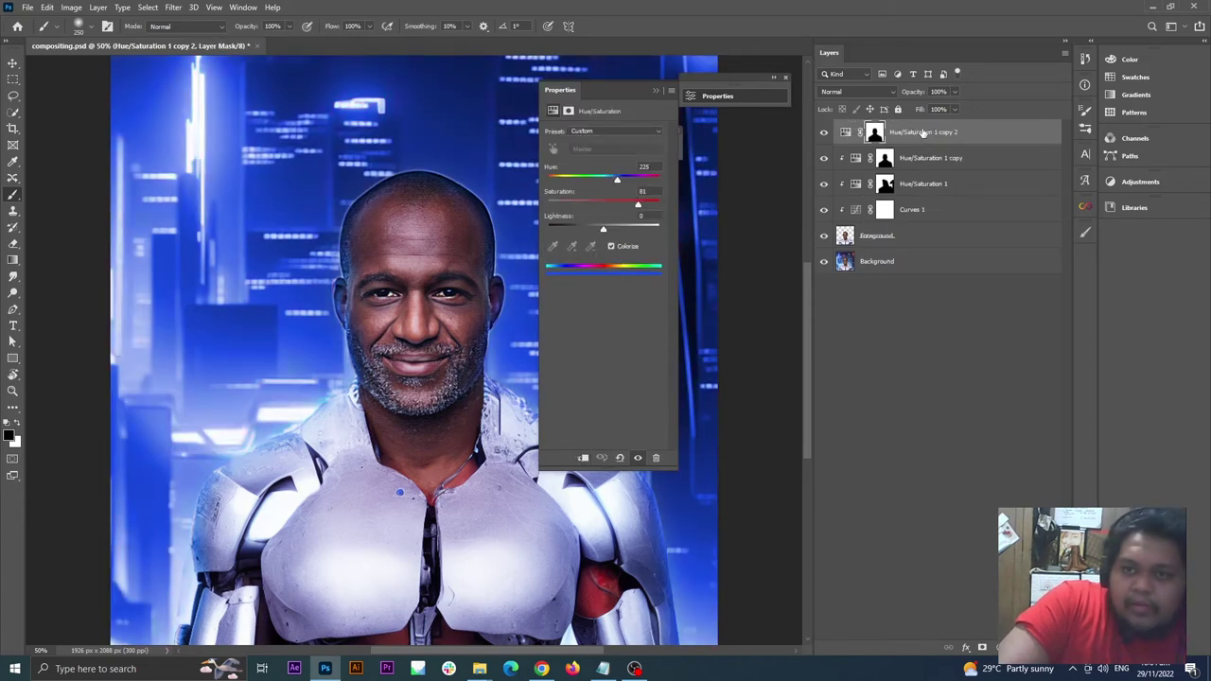
pyautogui.click(822, 133)
pyautogui.click(918, 159)
pyautogui.click(884, 159)
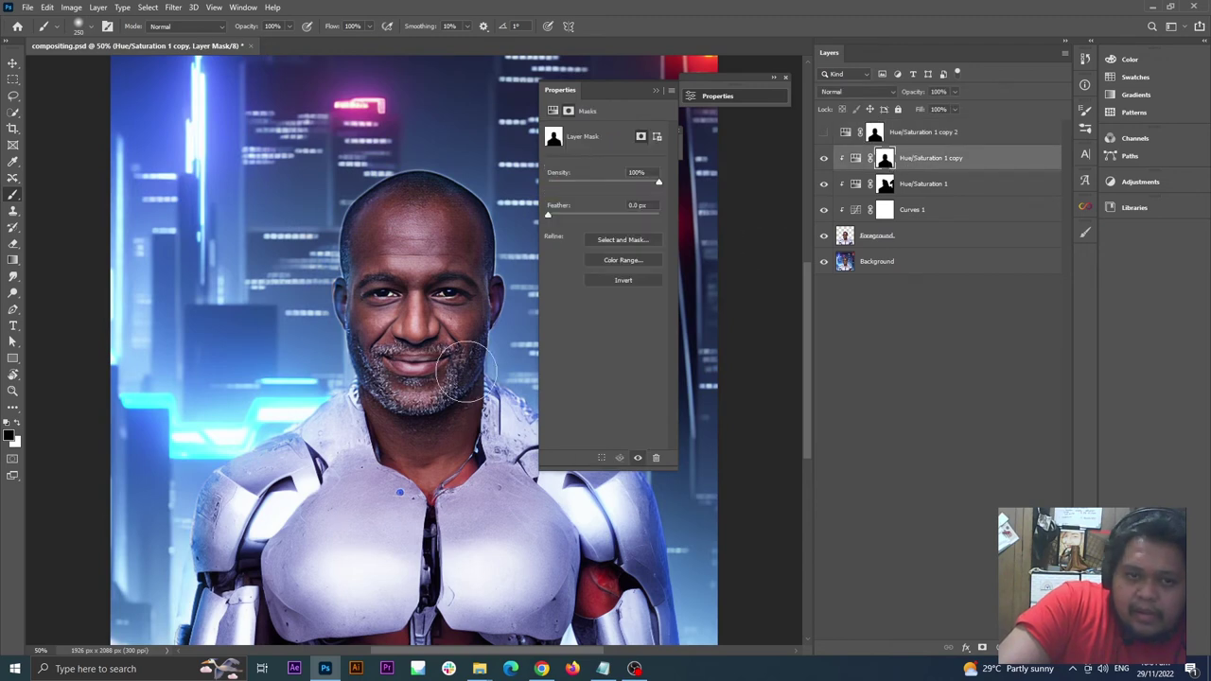
pyautogui.click(824, 183)
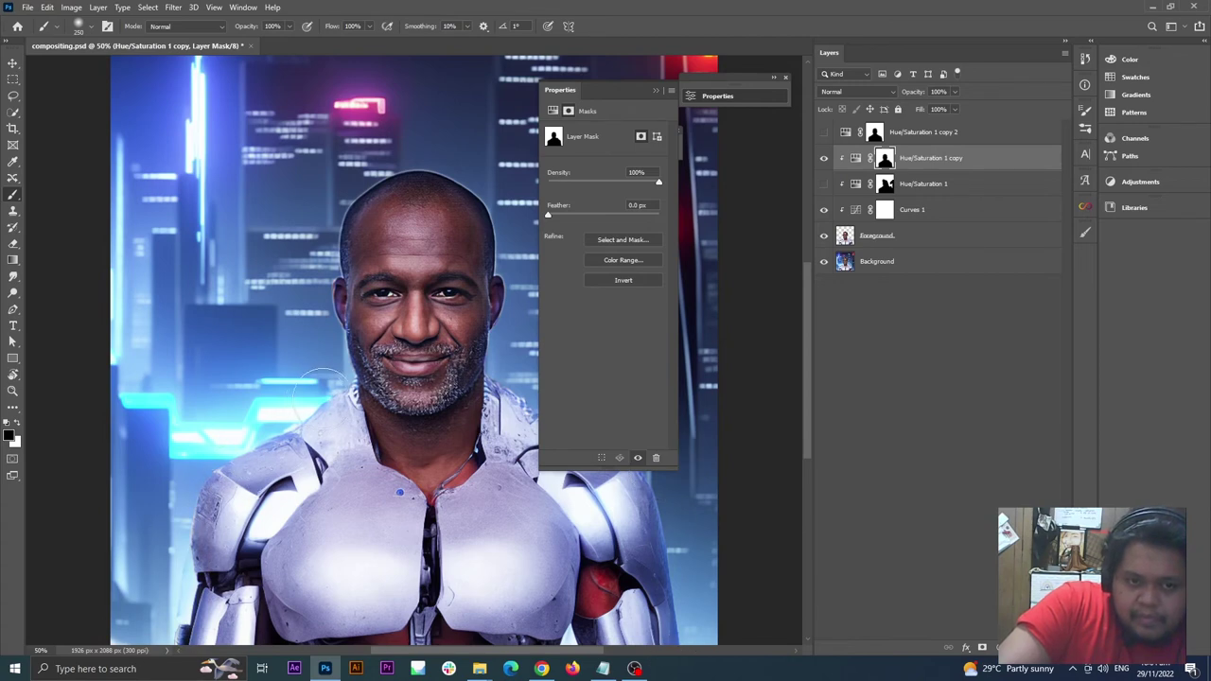
# Paint blue tint onto the head's upper-left on the copy's mask, then paint it back off
pyautogui.press('x')
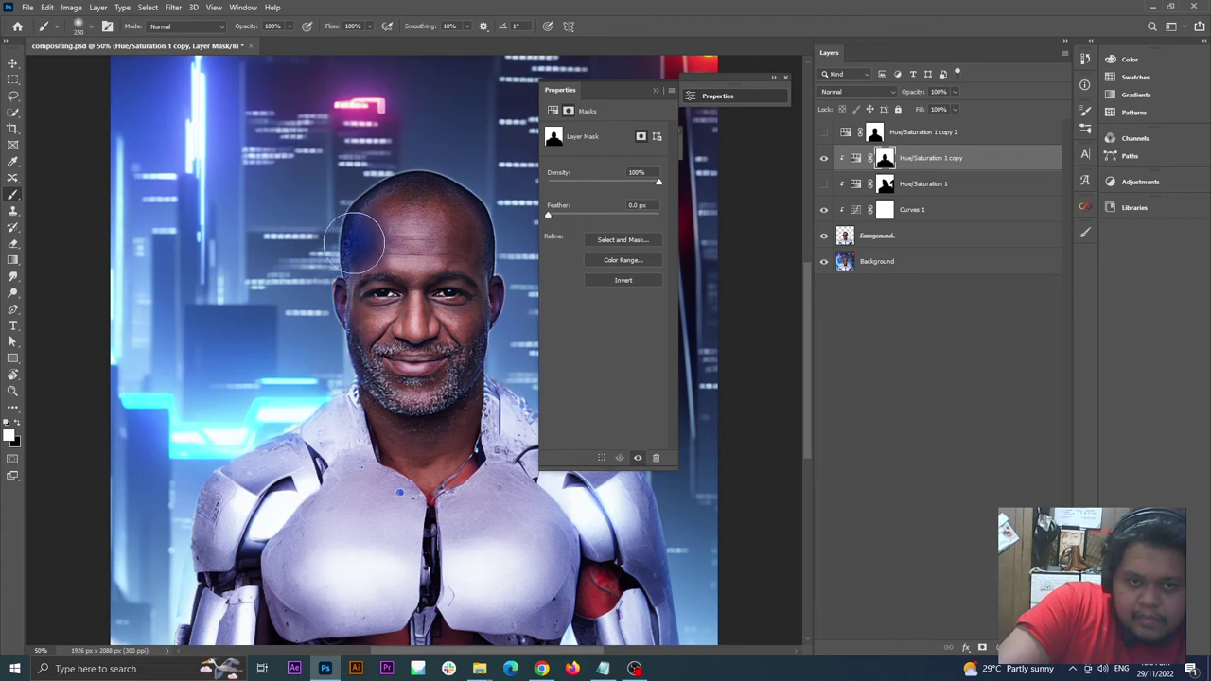
pyautogui.moveTo(355, 242)
pyautogui.mouseDown()
pyautogui.moveTo(366, 203)
pyautogui.moveTo(378, 202)
pyautogui.mouseUp()
pyautogui.press('x')
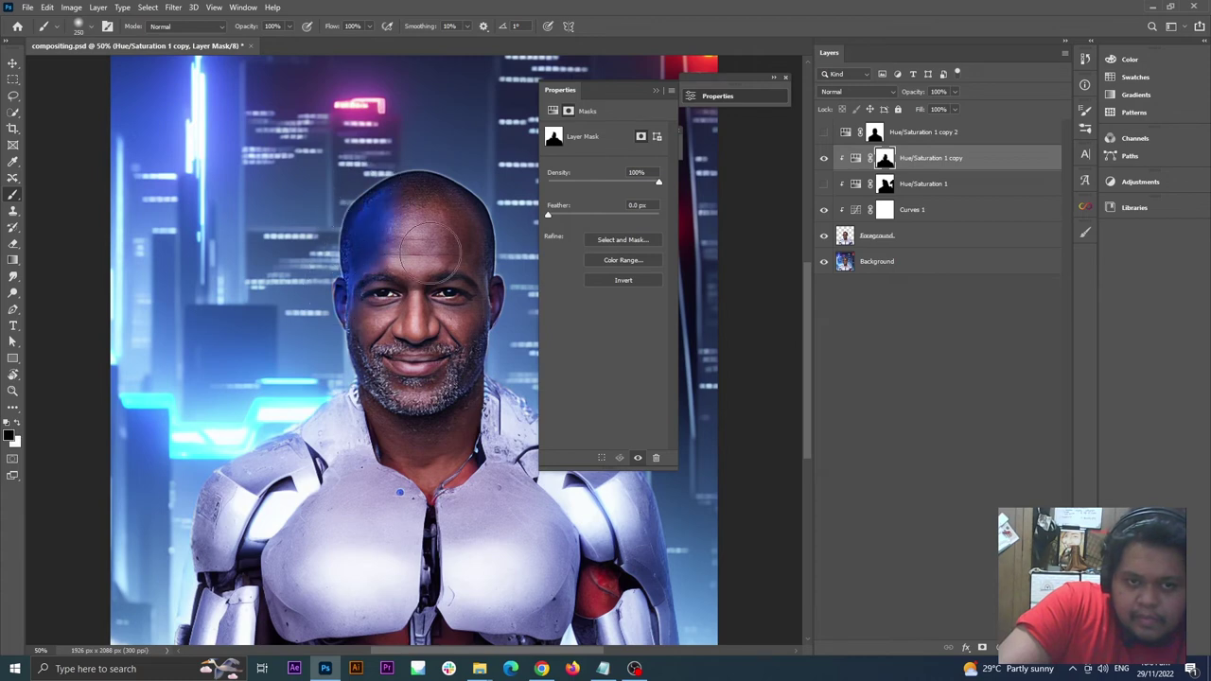
pyautogui.moveTo(430, 250)
pyautogui.mouseDown()
pyautogui.moveTo(400, 297)
pyautogui.moveTo(420, 221)
pyautogui.moveTo(386, 279)
pyautogui.moveTo(415, 200)
pyautogui.moveTo(390, 239)
pyautogui.mouseUp()
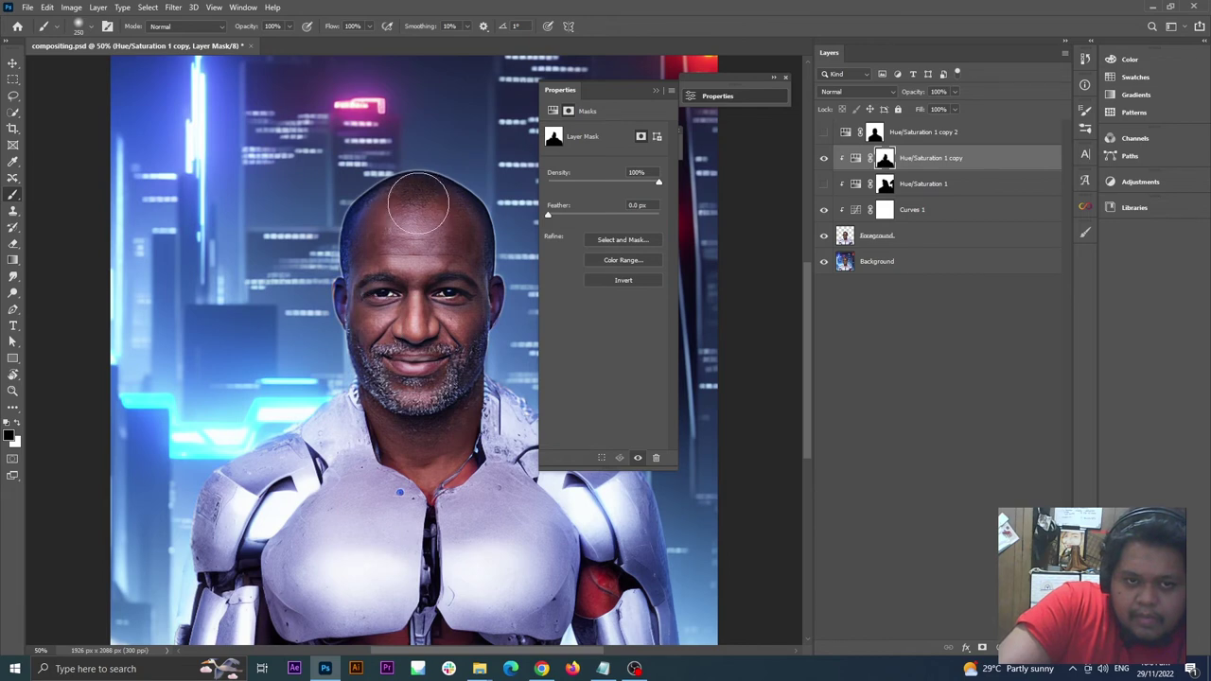
pyautogui.click(655, 91)
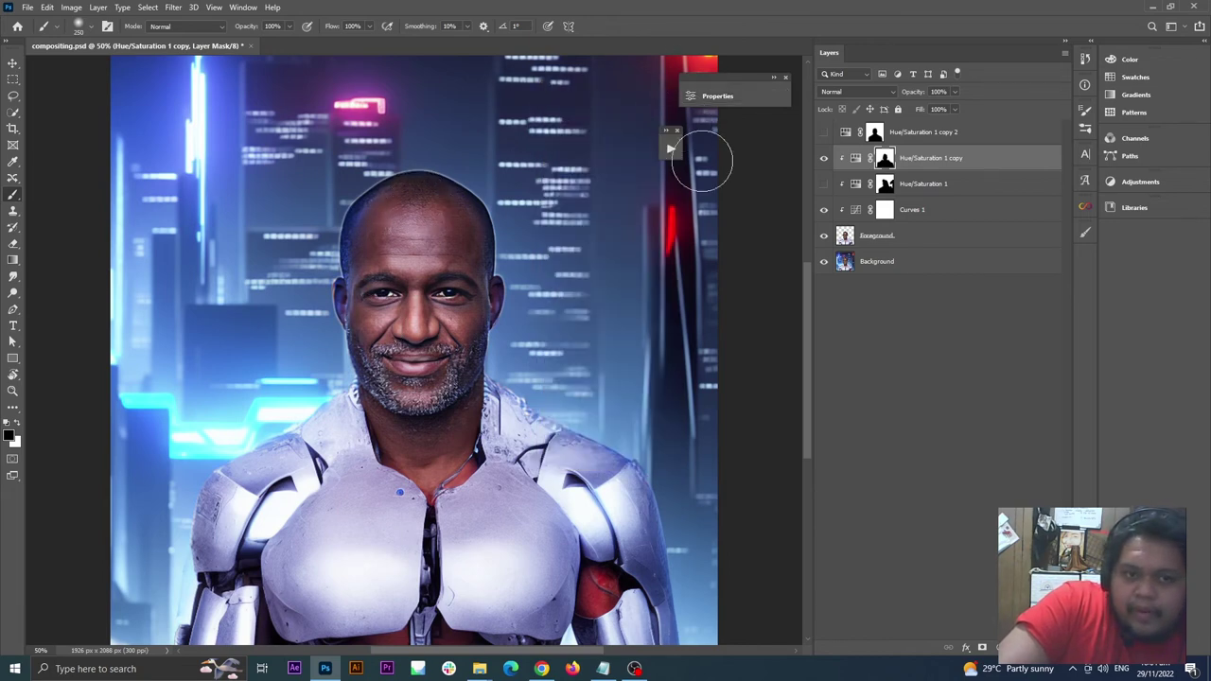
# Show Hue/Saturation 1 copy 2 and Hue/Saturation 1, and clip copy 2 to the layer below
pyautogui.click(923, 132)
pyautogui.click(823, 132)
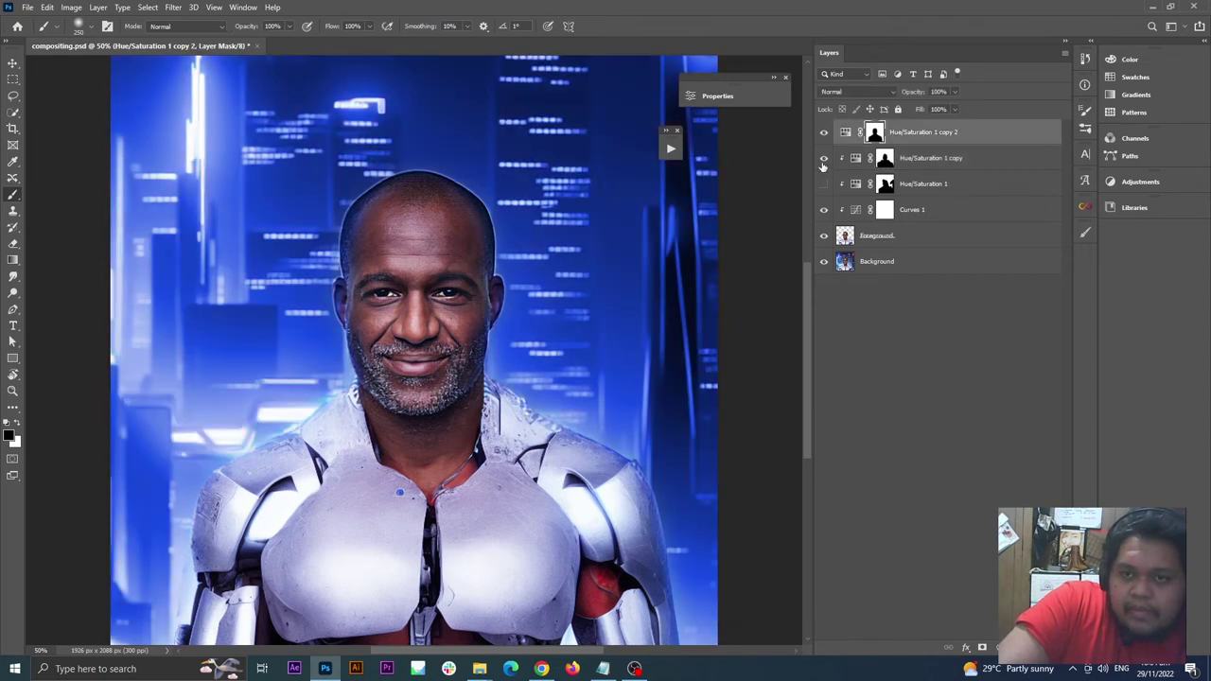
pyautogui.click(823, 184)
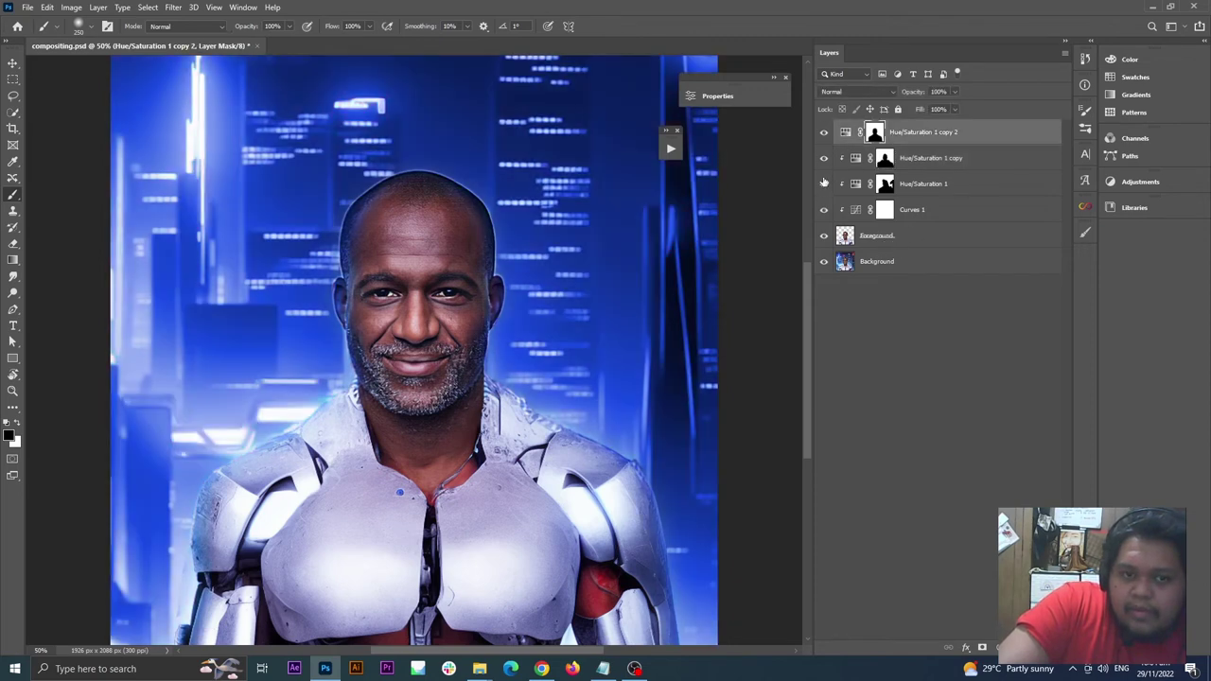
pyautogui.click(823, 134)
pyautogui.click(823, 134)
pyautogui.keyDown('alt'); pyautogui.click(852, 145); pyautogui.keyUp('alt')
pyautogui.scroll(3, 748, 178)
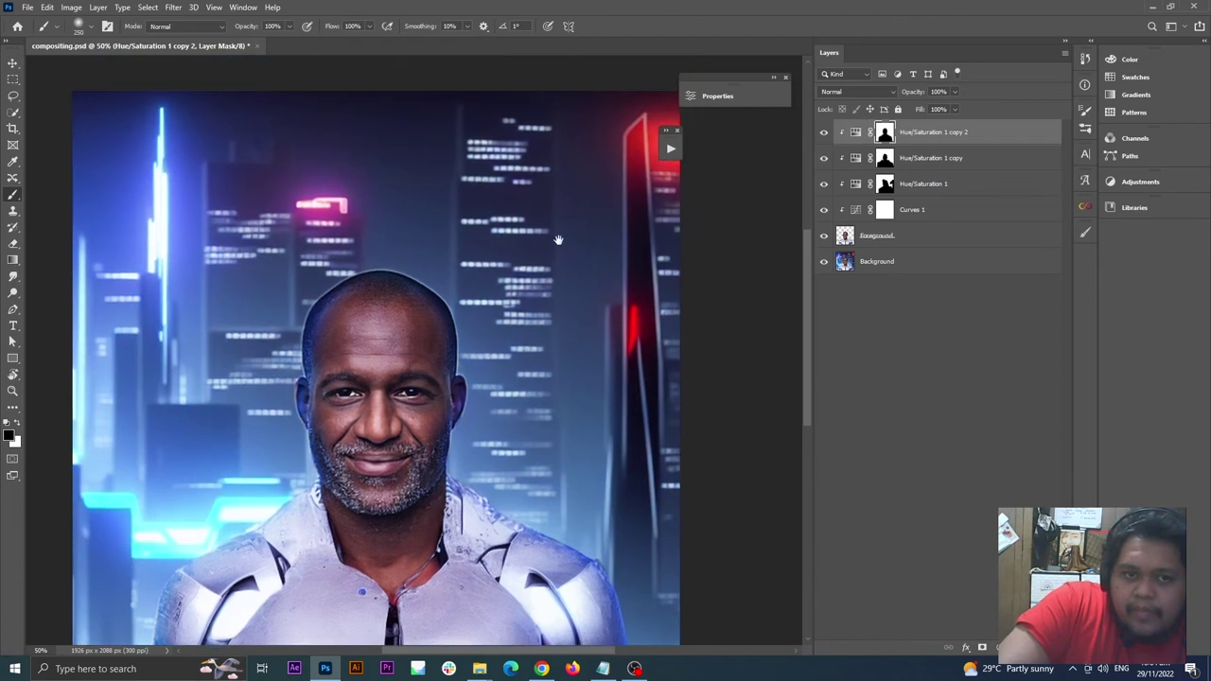
# Shift Hue/Saturation 1 copy 2's hue toward magenta and hide Hue/Saturation 1
pyautogui.doubleClick(856, 133)
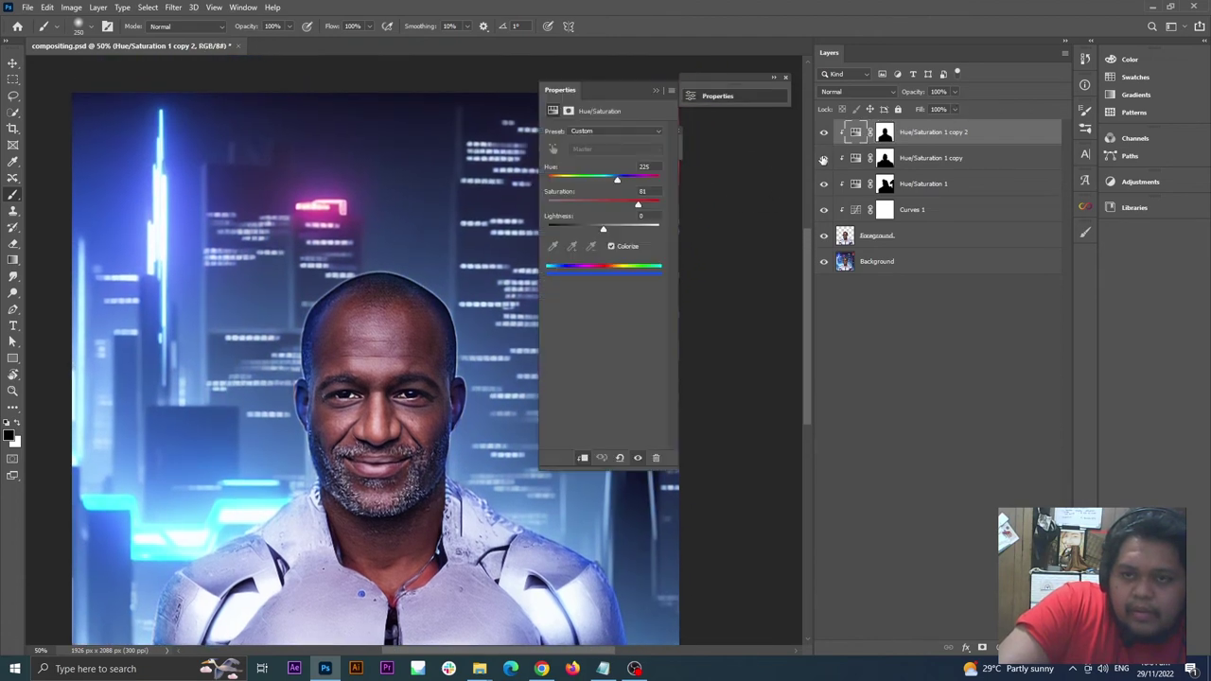
pyautogui.moveTo(621, 184); pyautogui.dragTo(642, 186)
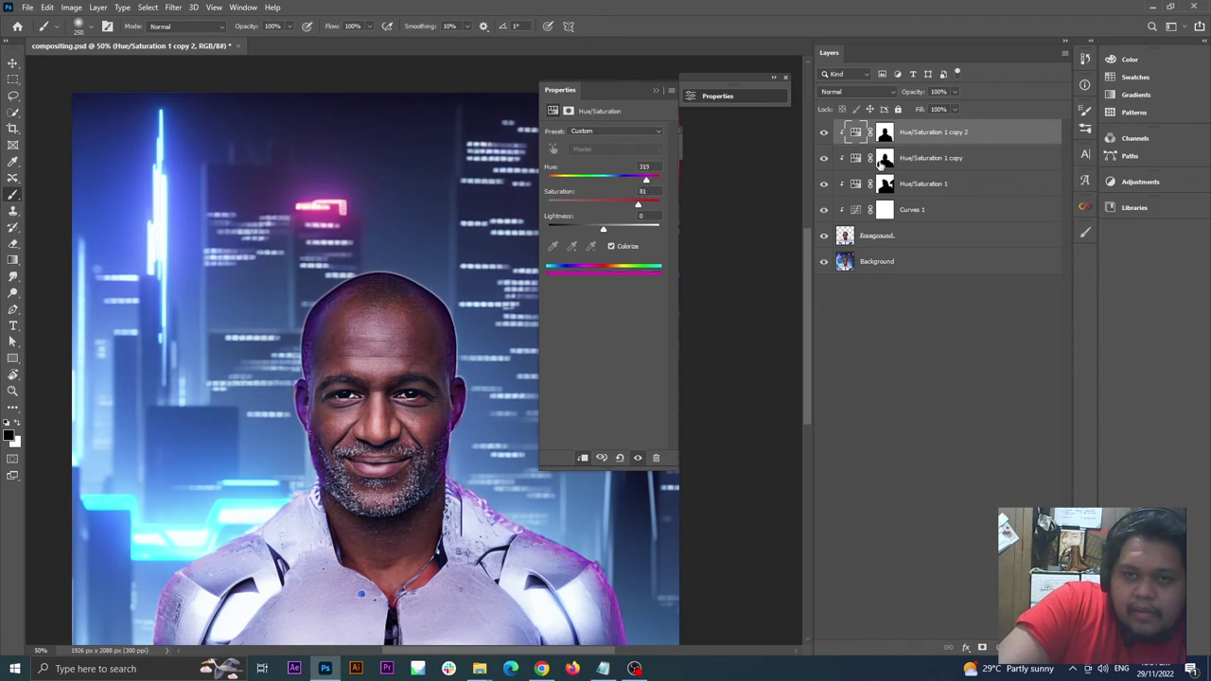
pyautogui.click(824, 185)
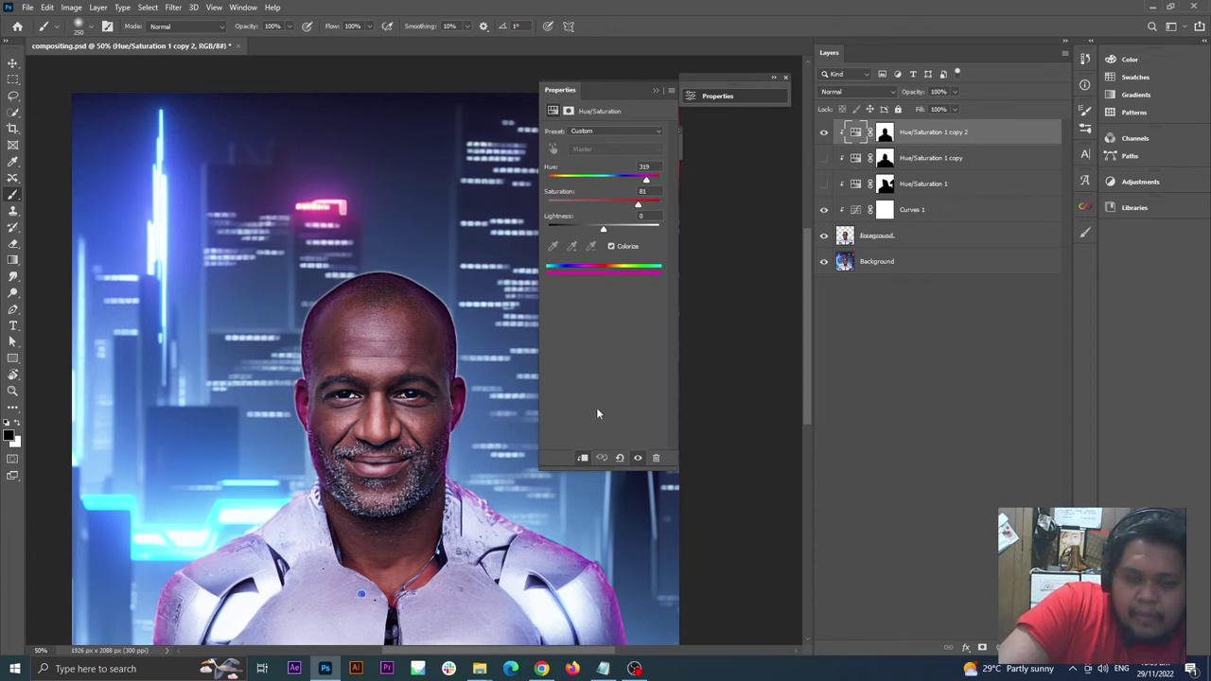
pyautogui.click(886, 137)
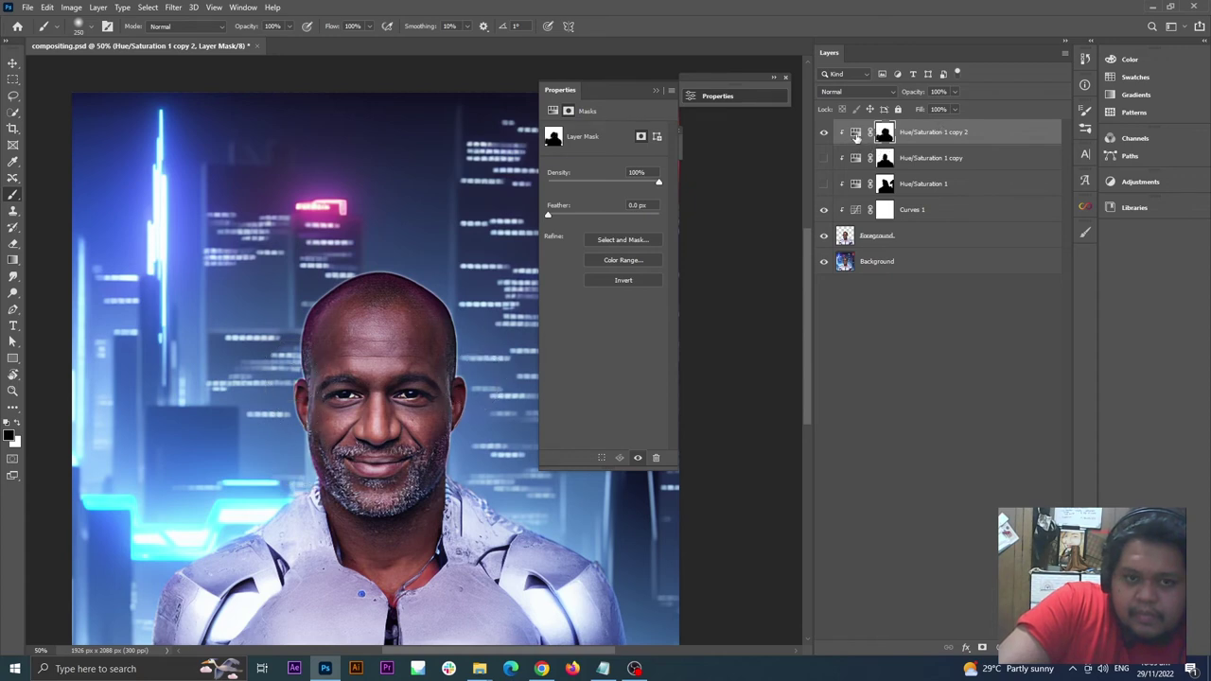
pyautogui.click(855, 134)
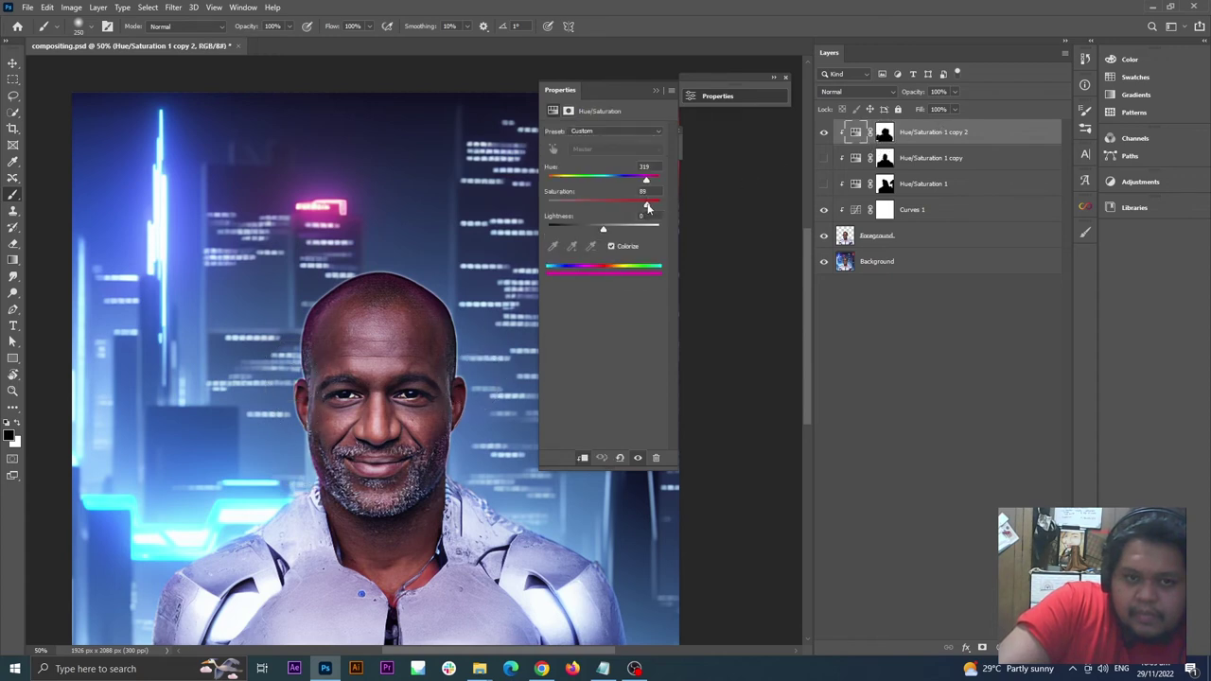
pyautogui.click(884, 133)
# Feather the Hue/Saturation 1 copy 2 mask to about 74.4 px in Select and Mask
pyautogui.hotkey('ctrl', 'alt', 'r')
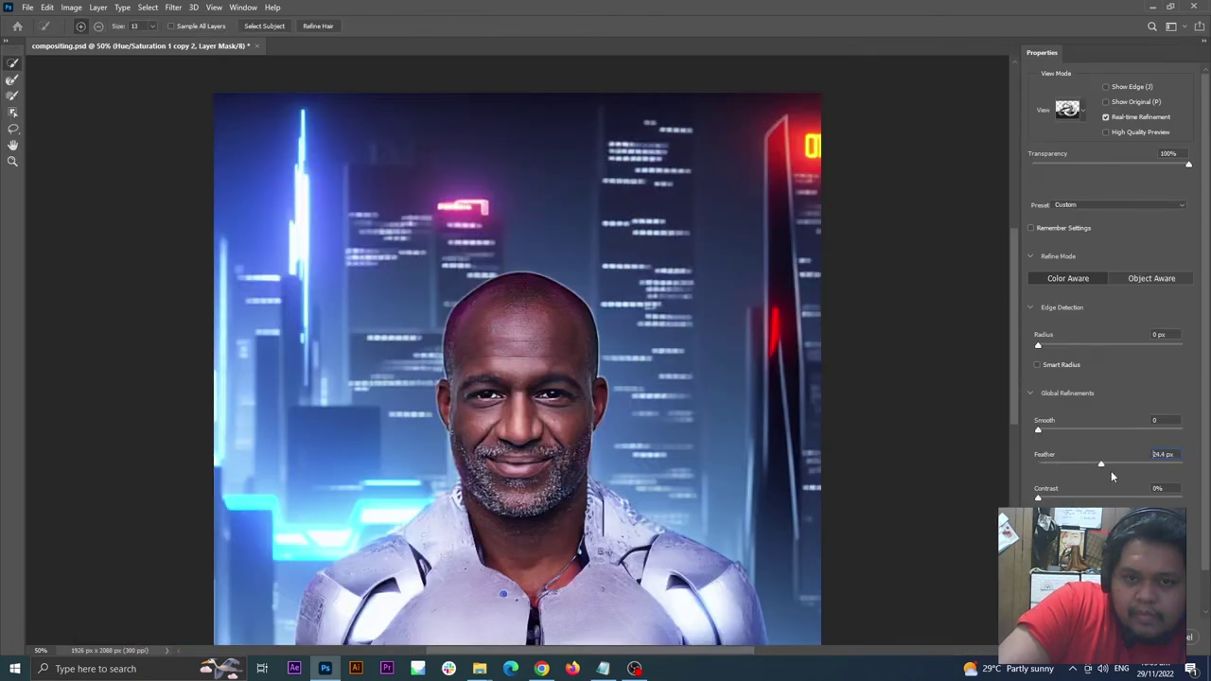
pyautogui.moveTo(1155, 476); pyautogui.dragTo(1124, 478)
pyautogui.press('Return')
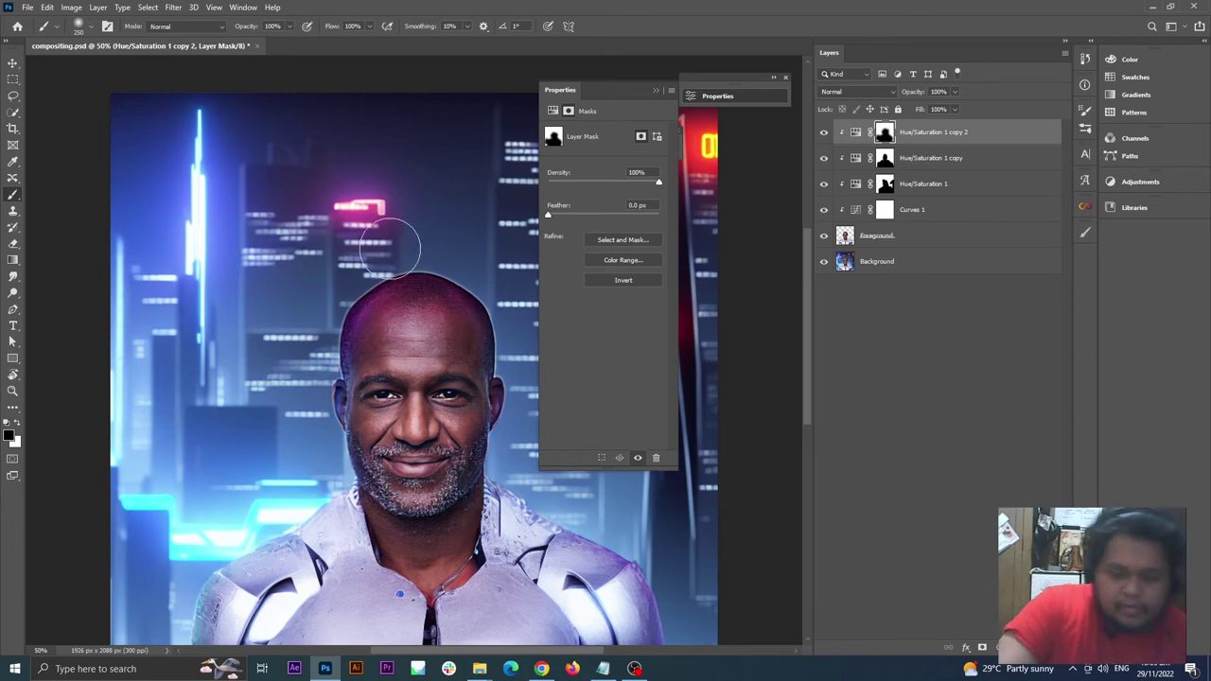
pyautogui.hotkey('ctrl', '-')
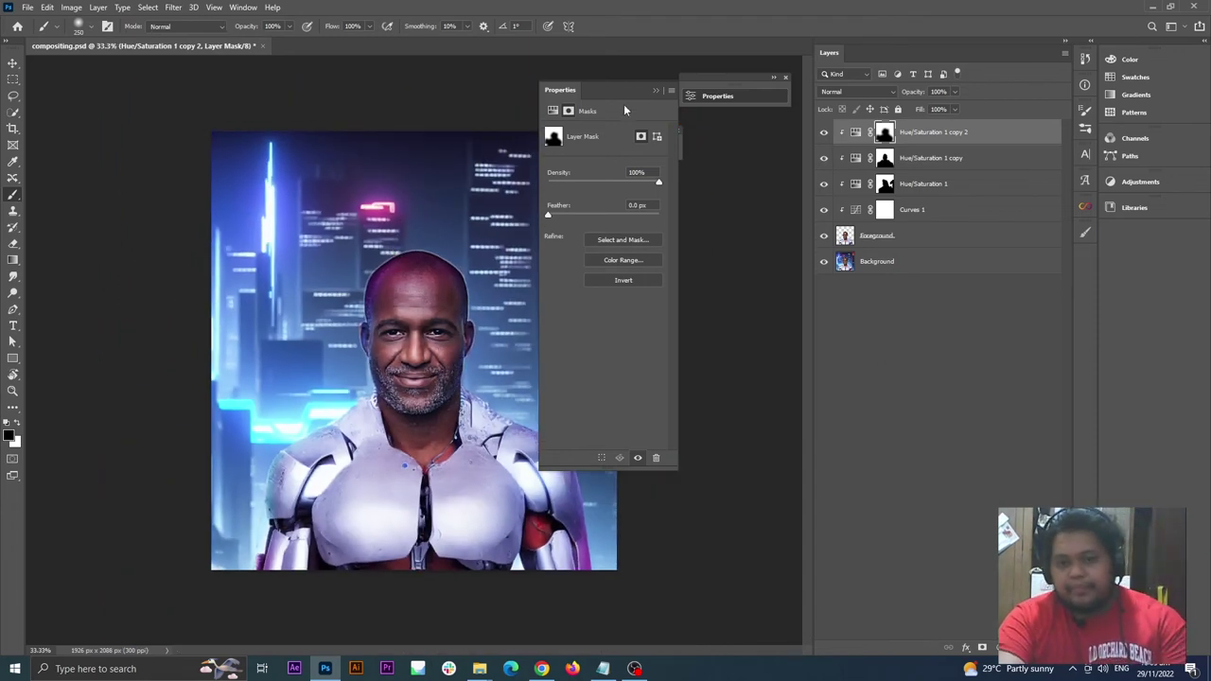
pyautogui.click(656, 90)
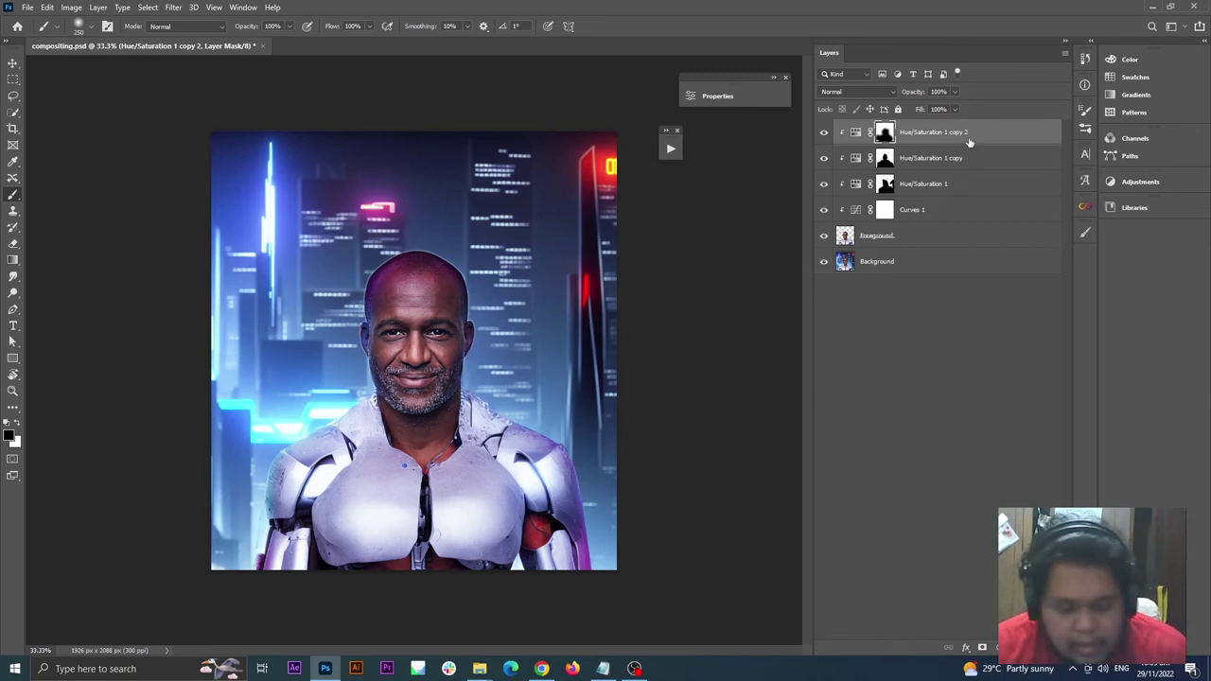
# Duplicate into a clipped Hue/Saturation 1 copy 3 and set its hue to 10 for red
pyautogui.hotkey('ctrl', 'j')
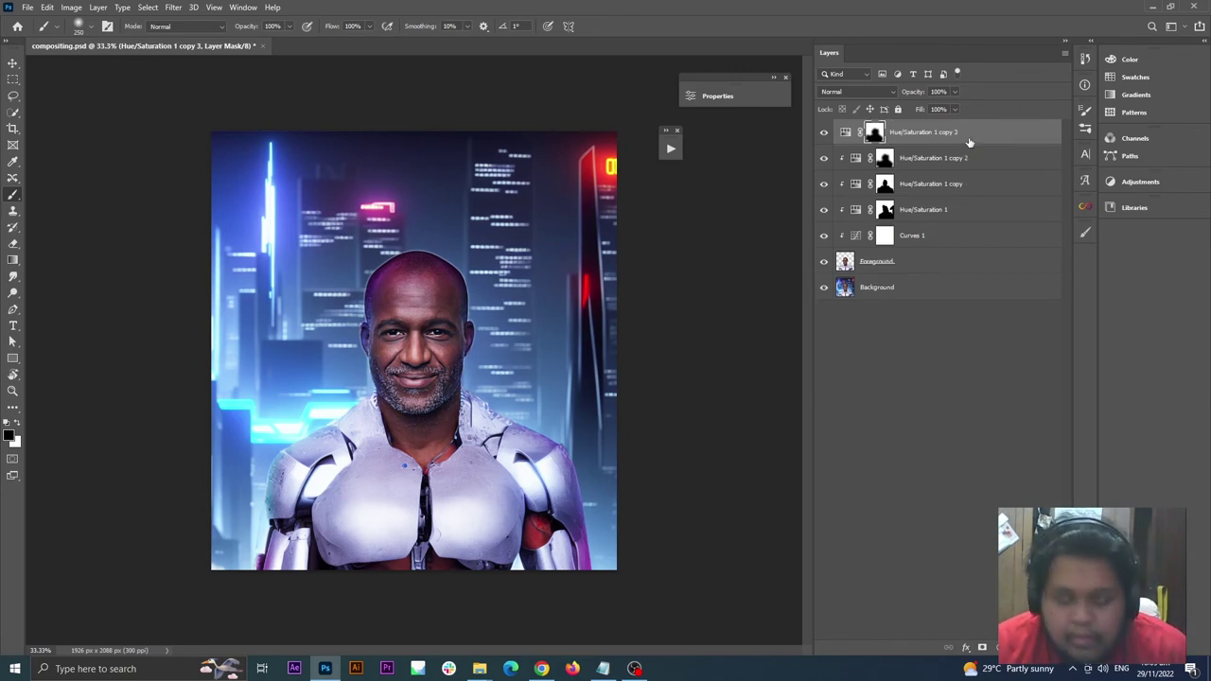
pyautogui.keyDown('alt'); pyautogui.click(863, 143); pyautogui.keyUp('alt')
pyautogui.keyDown('alt'); pyautogui.click(856, 140); pyautogui.keyUp('alt')
pyautogui.doubleClick(856, 132)
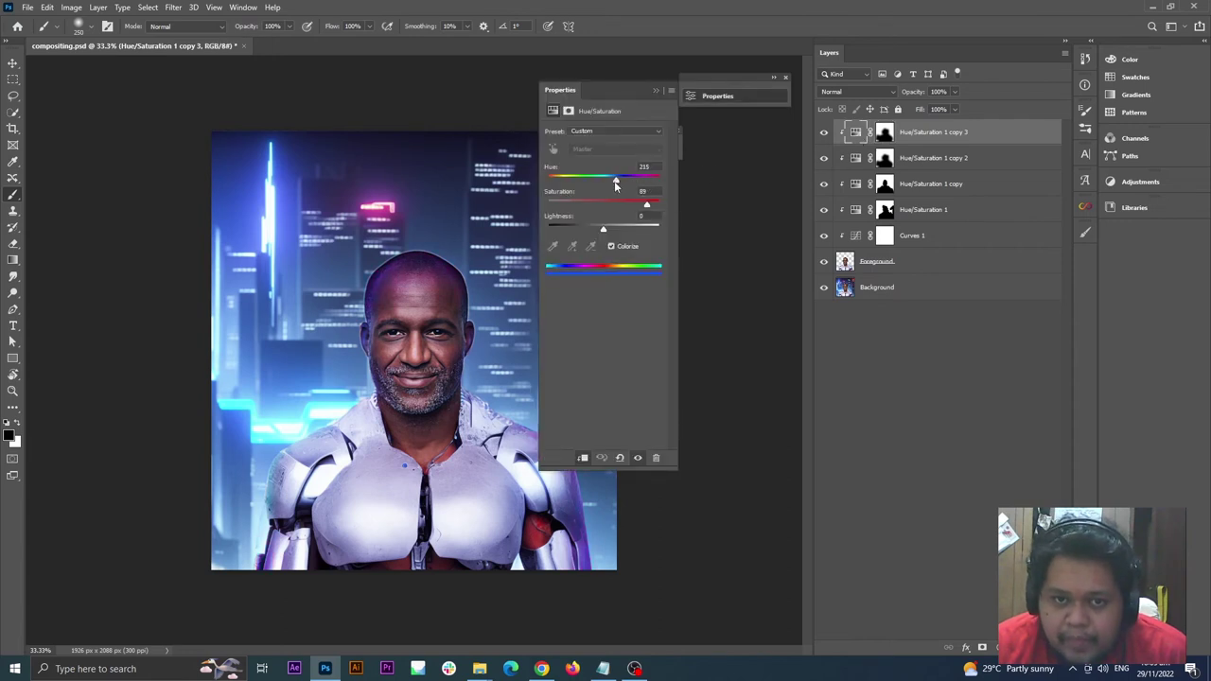
pyautogui.moveTo(614, 181); pyautogui.dragTo(552, 191)
pyautogui.click(655, 92)
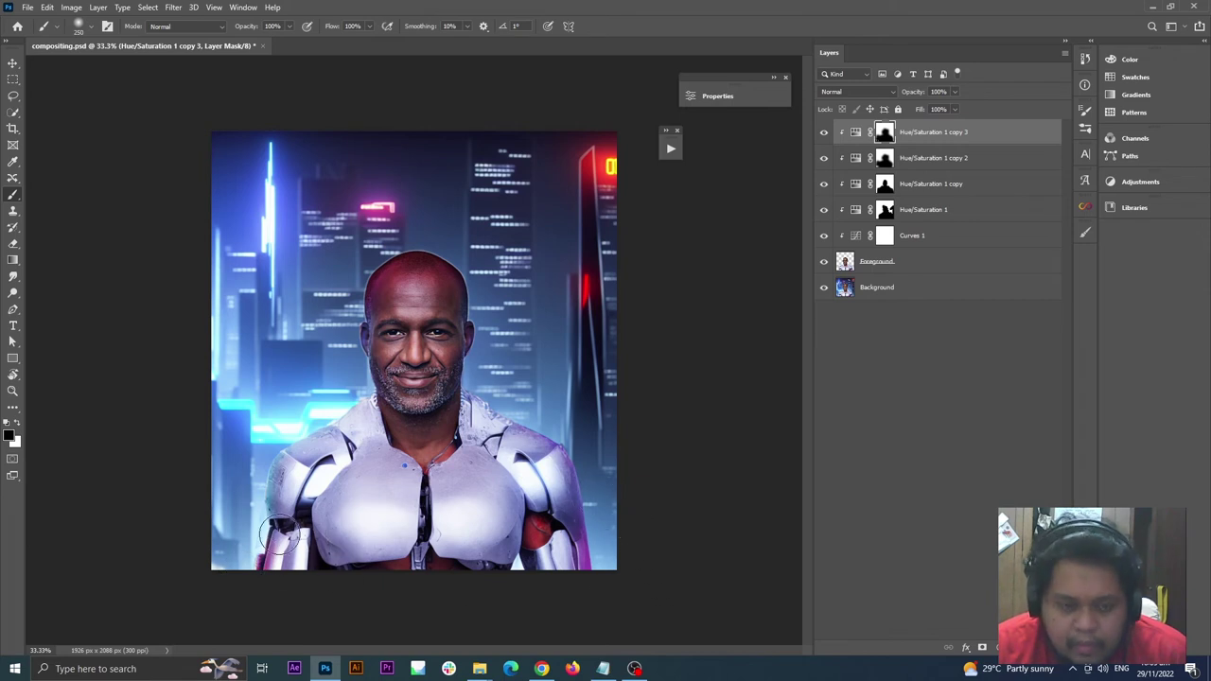
# Paint the copy 3 mask to reveal a red glow along the right arm's edge
pyautogui.press('x')
pyautogui.moveTo(279, 499)
pyautogui.mouseDown()
pyautogui.moveTo(262, 575)
pyautogui.moveTo(275, 562)
pyautogui.mouseUp()
pyautogui.press('x')
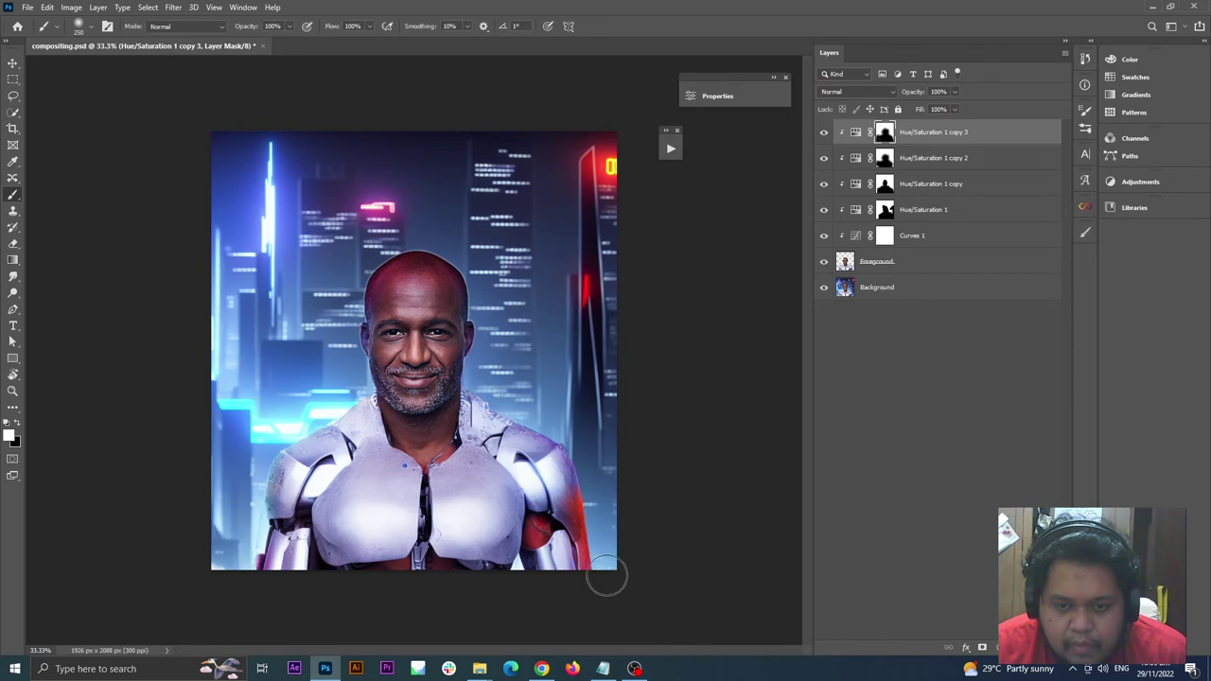
pyautogui.moveTo(605, 573)
pyautogui.mouseDown()
pyautogui.moveTo(587, 431)
pyautogui.moveTo(558, 416)
pyautogui.mouseUp()
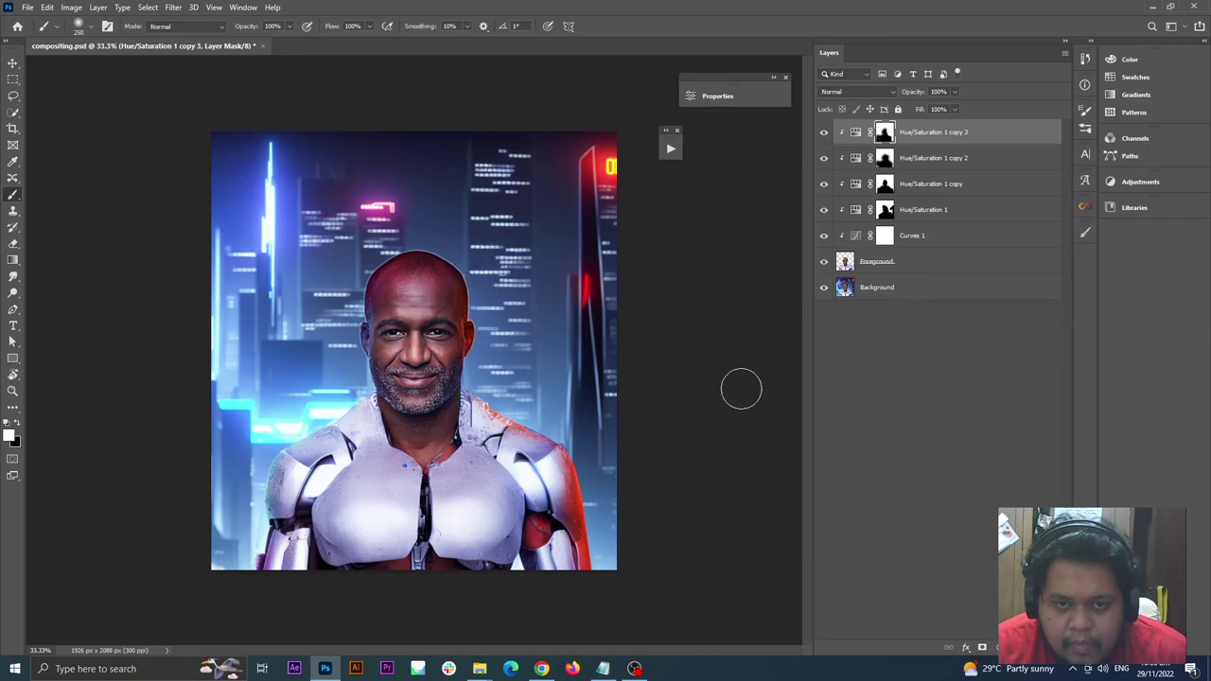
# Lower Hue/Saturation 1 copy 3's fill to 67% and stamp all visible layers into Layer 1
pyautogui.click(911, 368)
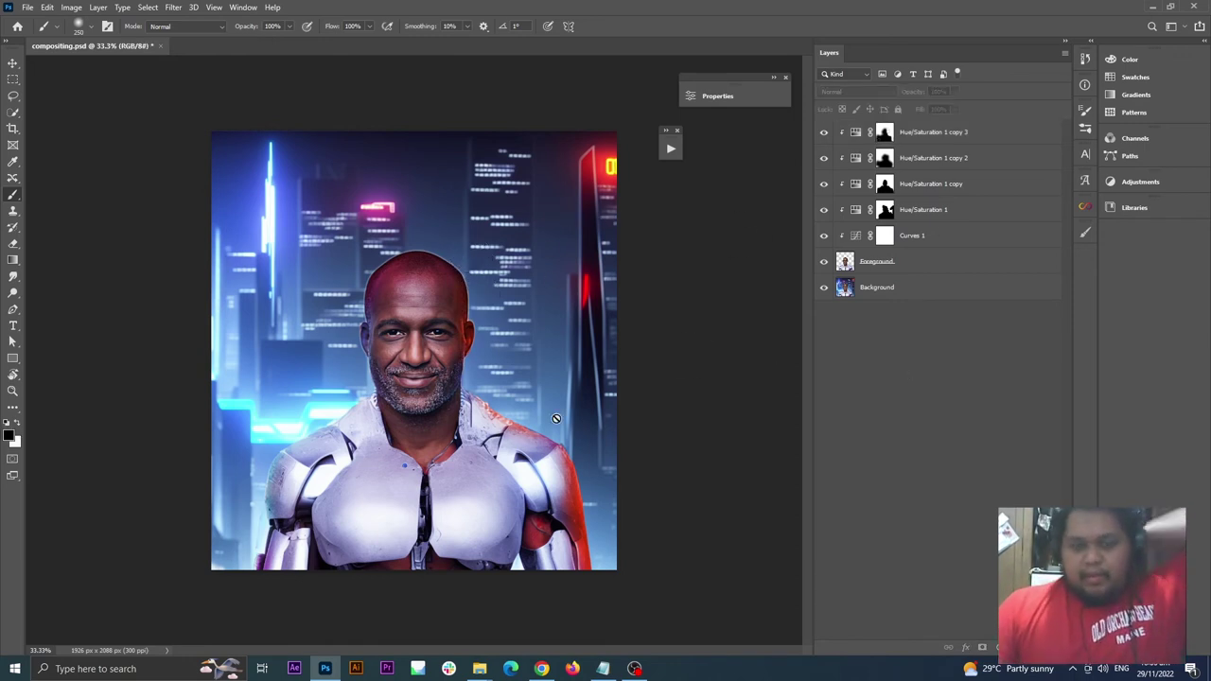
pyautogui.click(957, 126)
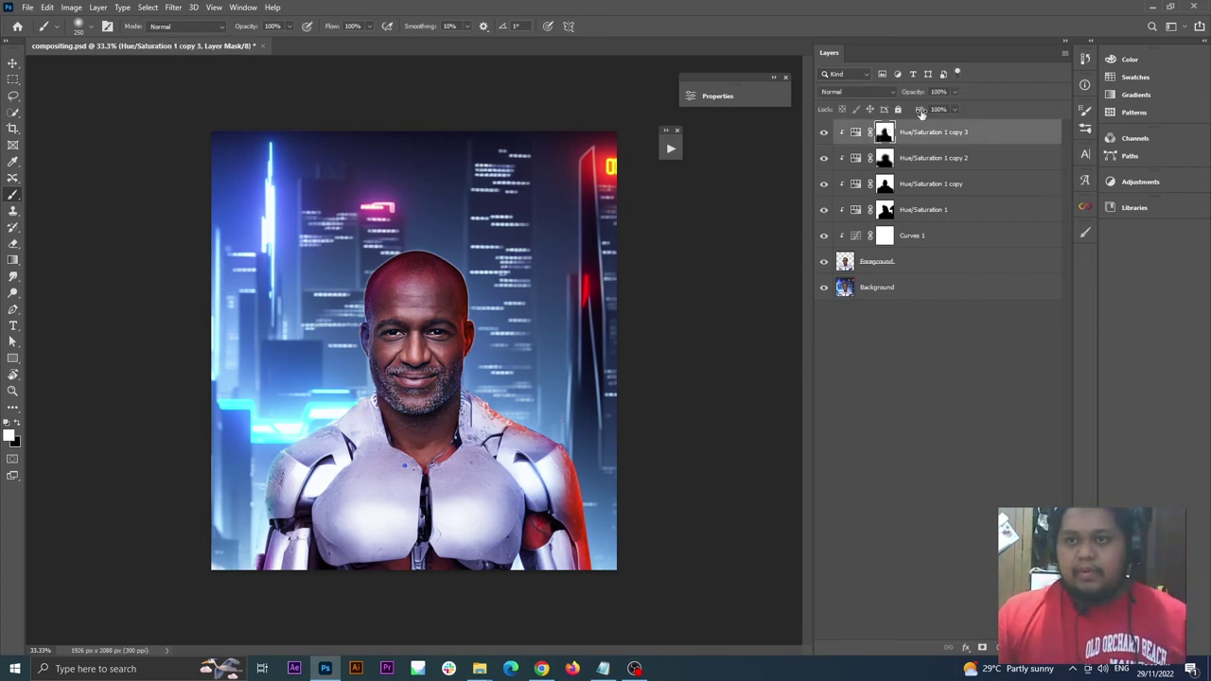
pyautogui.moveTo(922, 113); pyautogui.dragTo(918, 113)
pyautogui.click(974, 379)
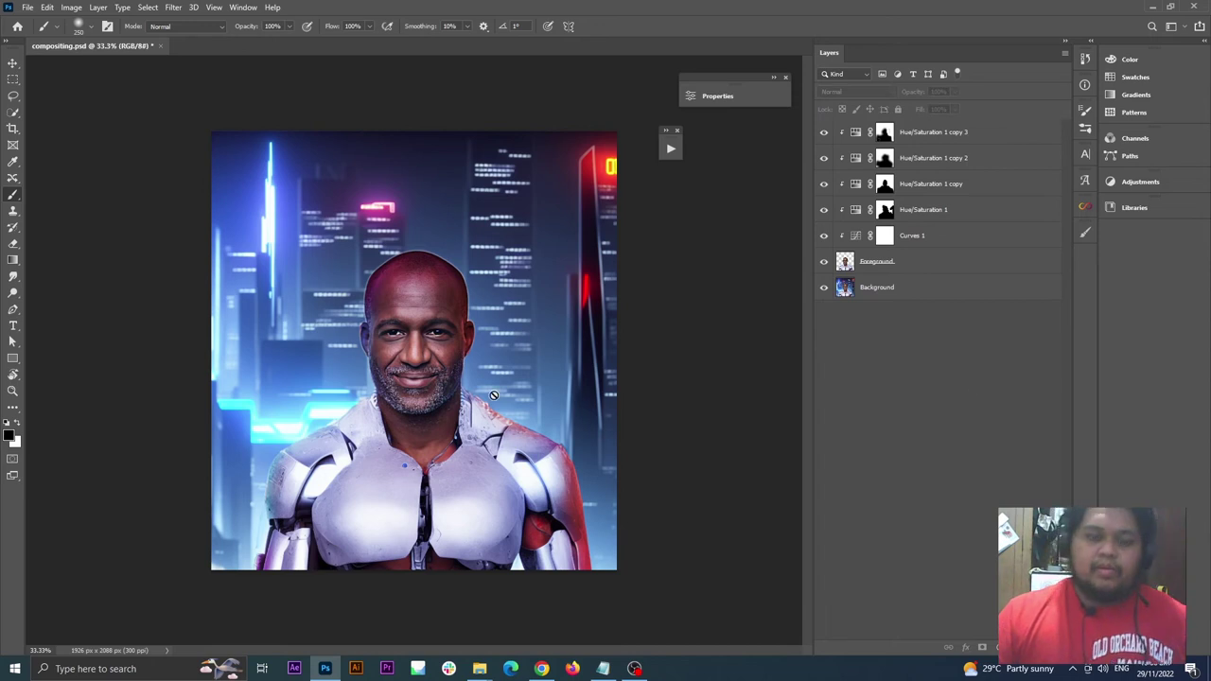
pyautogui.click(969, 138)
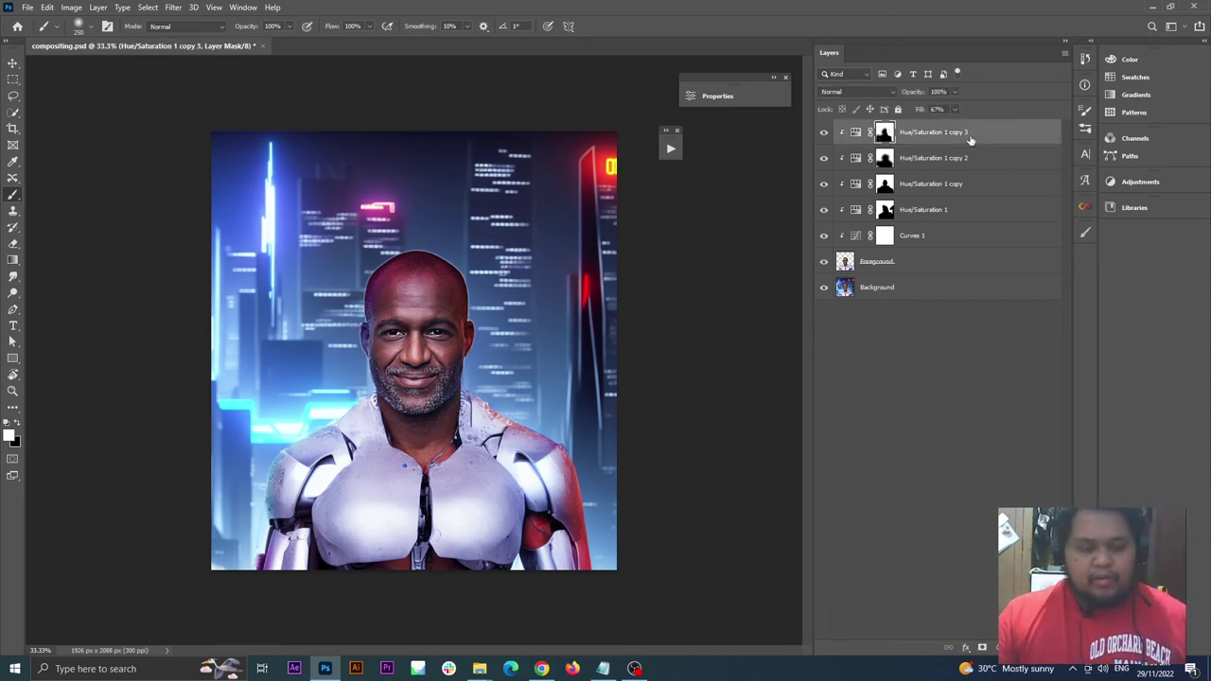
pyautogui.hotkey('ctrl', 'shift', 'alt', 'e')
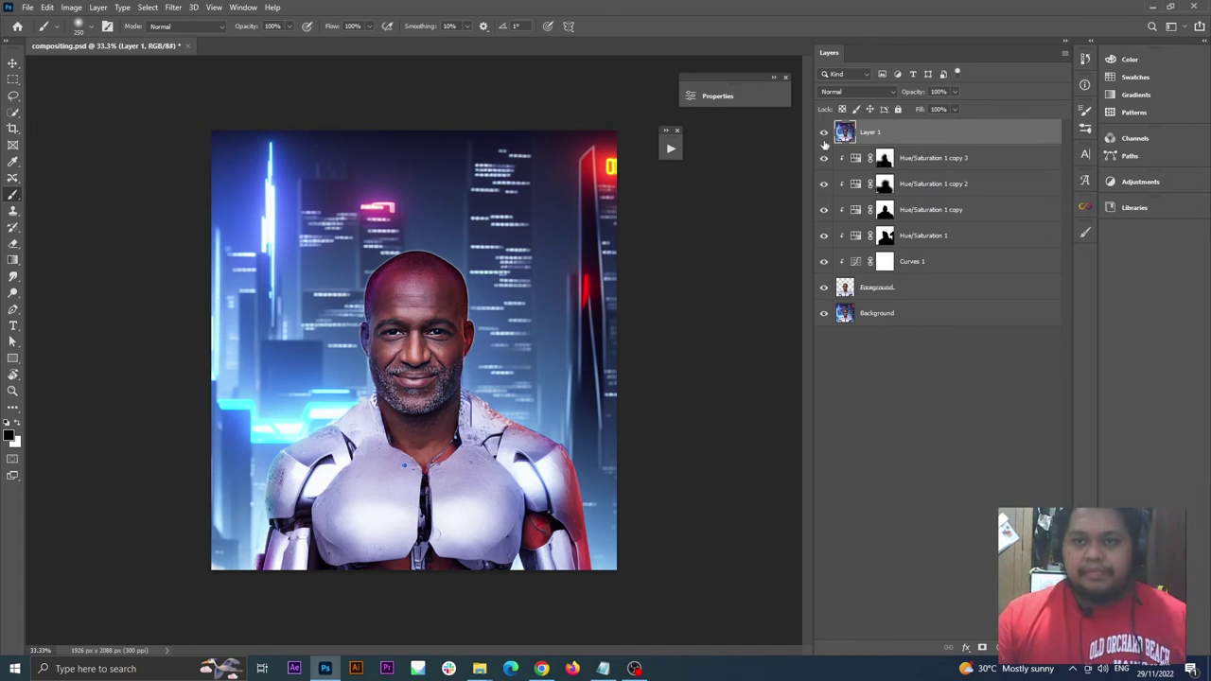
# Duplicate the Background layer and move the copy to the top of the stack
pyautogui.click(824, 141)
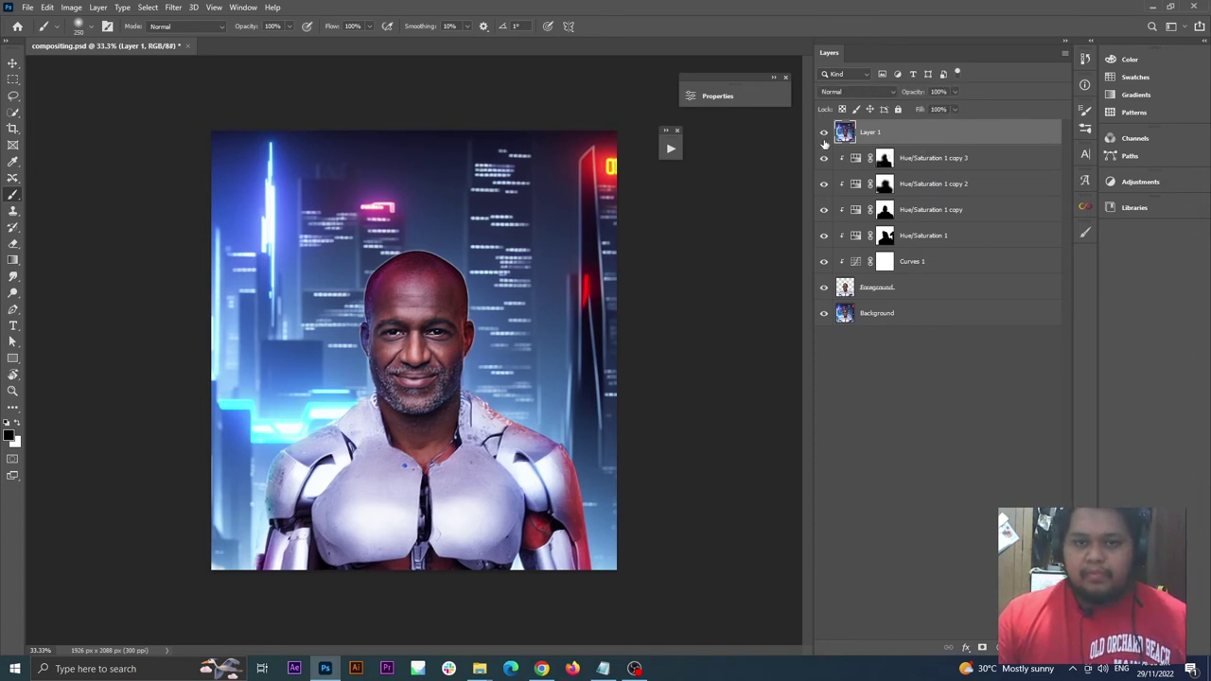
pyautogui.click(918, 322)
pyautogui.hotkey('ctrl', 'j')
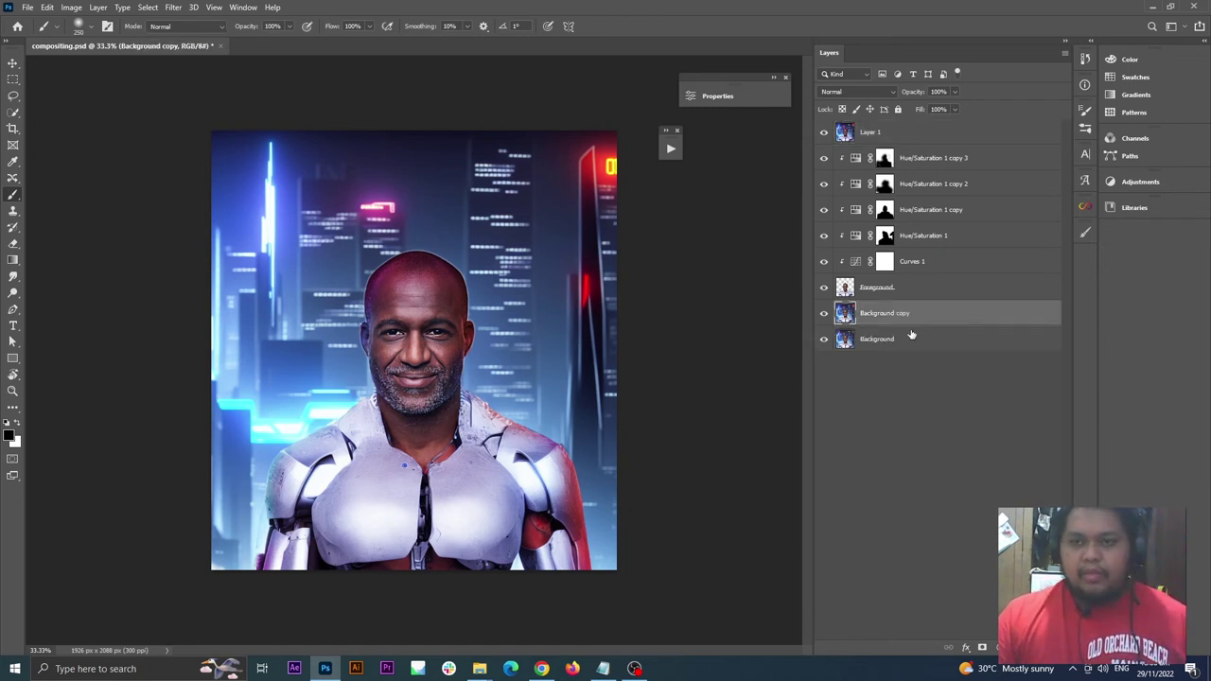
pyautogui.moveTo(917, 326); pyautogui.dragTo(951, 132)
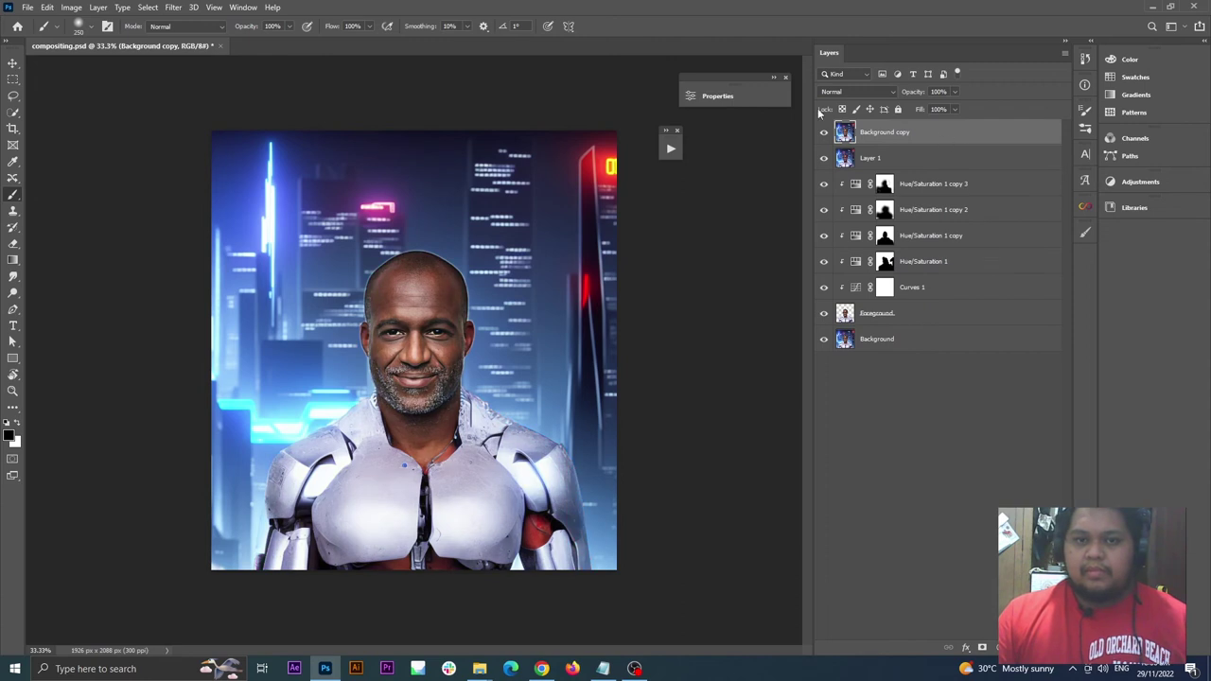
# Lasso the man and content-aware fill him away, then discard that filled copy
pyautogui.click(14, 95)
pyautogui.moveTo(367, 255); pyautogui.dragTo(337, 407)
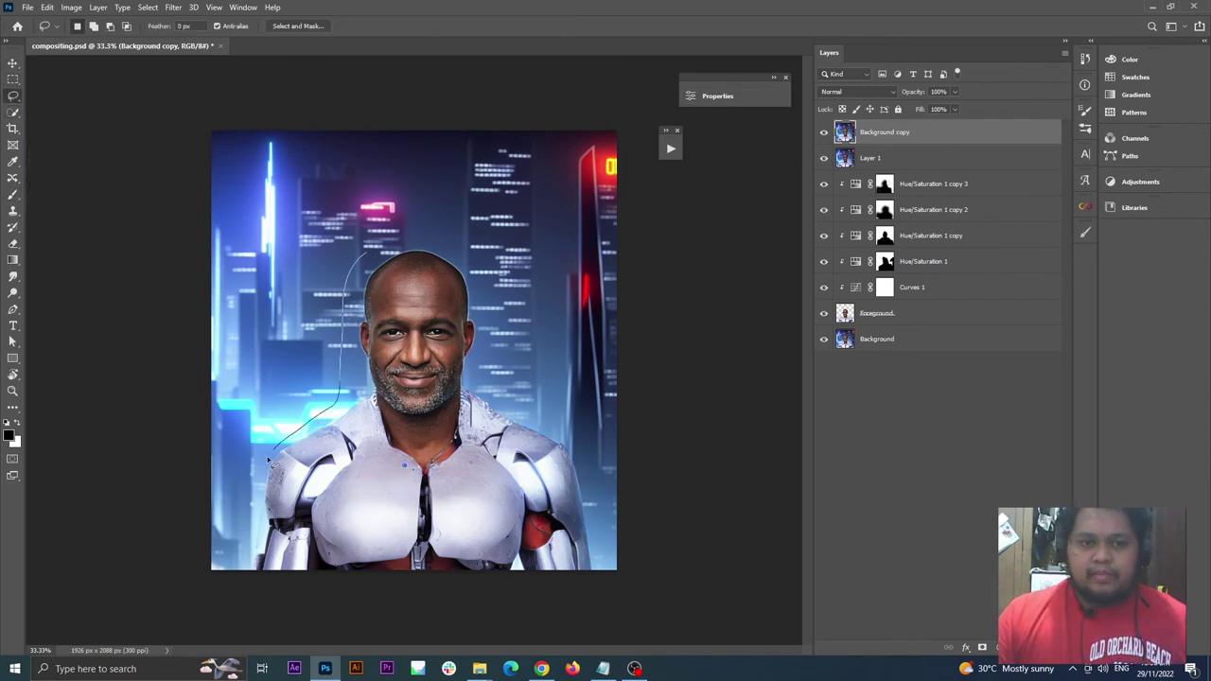
pyautogui.moveTo(269, 461)
pyautogui.mouseDown()
pyautogui.moveTo(239, 566)
pyautogui.moveTo(248, 601)
pyautogui.moveTo(598, 596)
pyautogui.moveTo(611, 581)
pyautogui.moveTo(591, 460)
pyautogui.moveTo(493, 331)
pyautogui.moveTo(484, 254)
pyautogui.moveTo(427, 227)
pyautogui.moveTo(380, 249)
pyautogui.mouseUp()
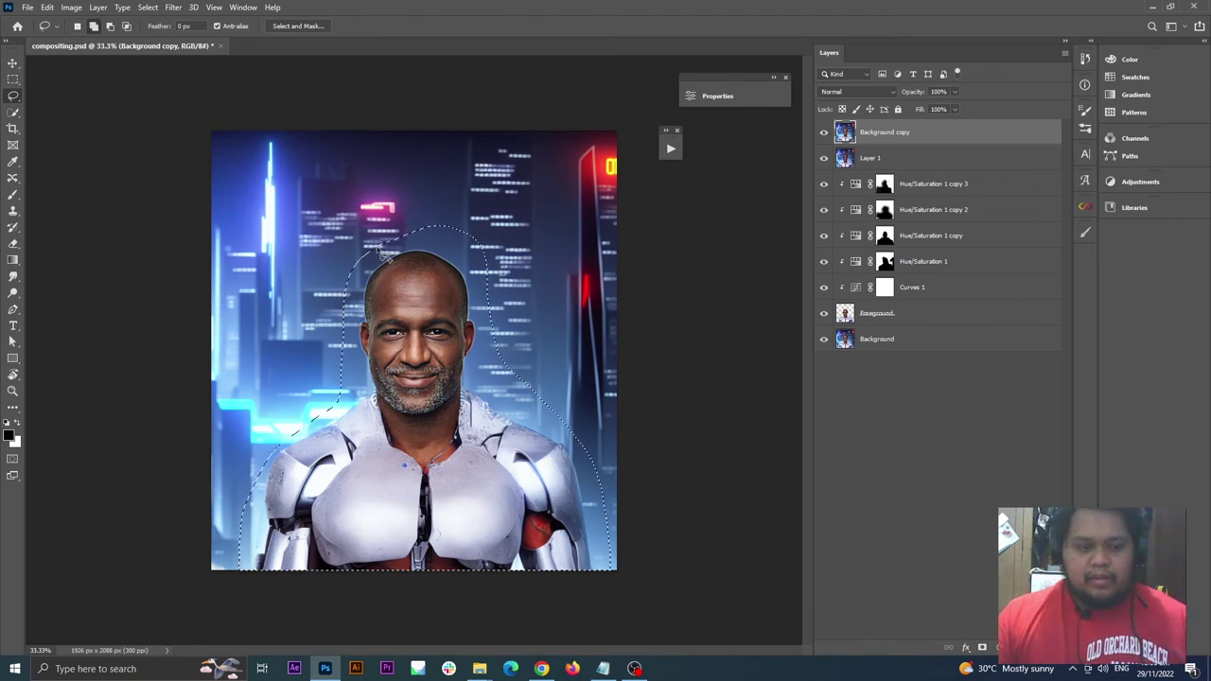
pyautogui.hotkey('shift', 'BackSpace')
pyautogui.press('Return')
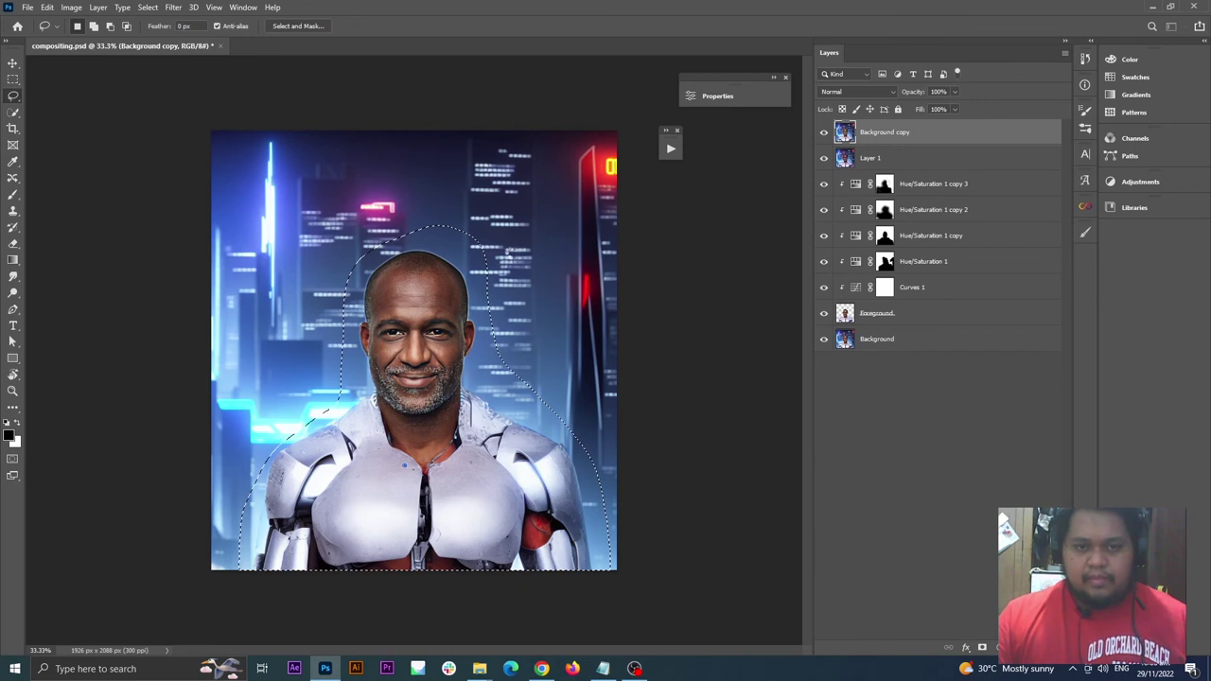
pyautogui.hotkey('ctrl', 'd')
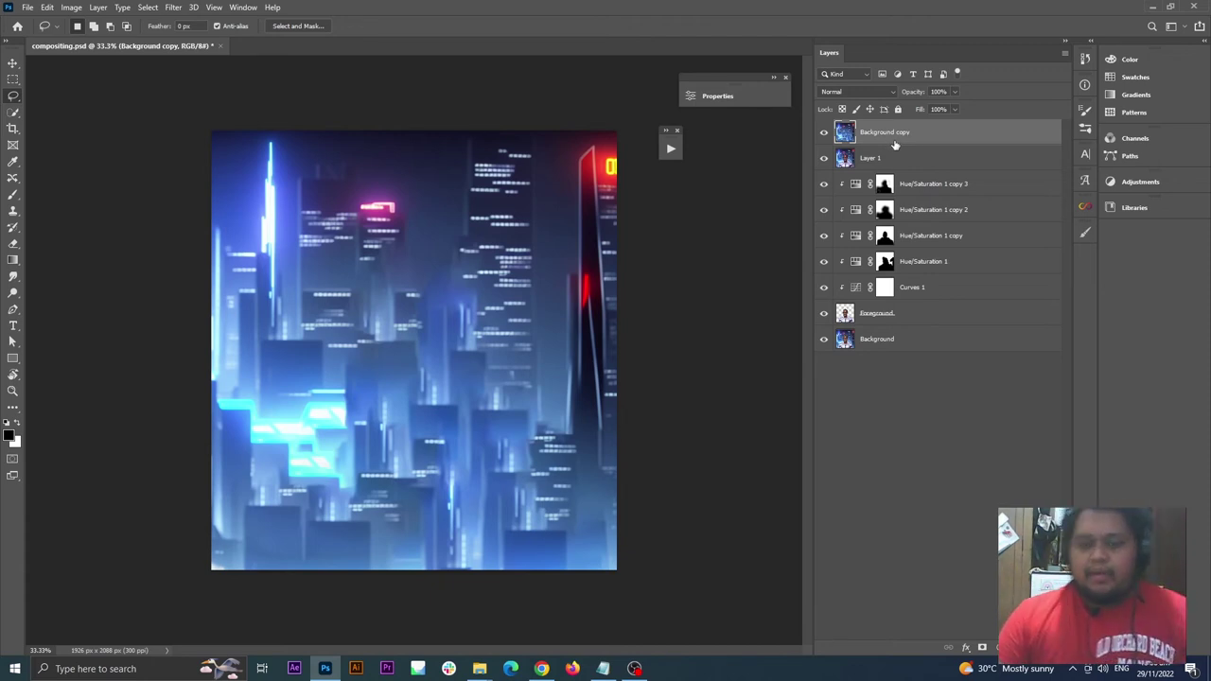
pyautogui.press('Delete')
# Duplicate the Background layer again and move the new copy to the top
pyautogui.click(889, 316)
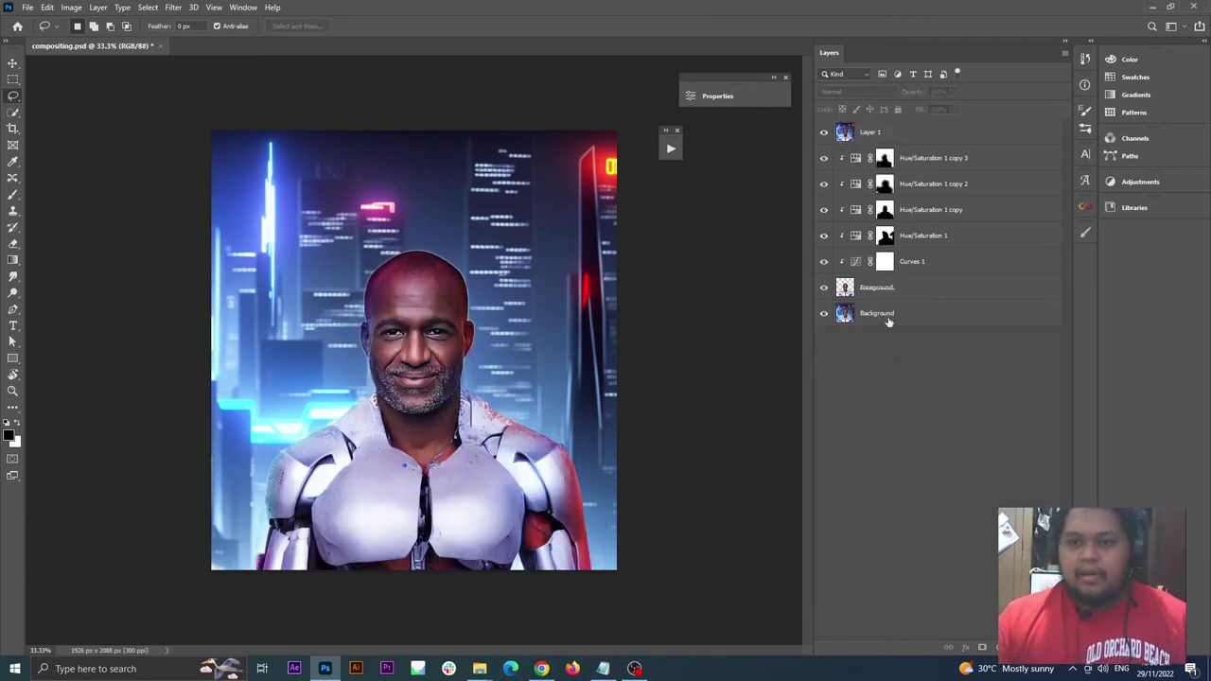
pyautogui.click(903, 136)
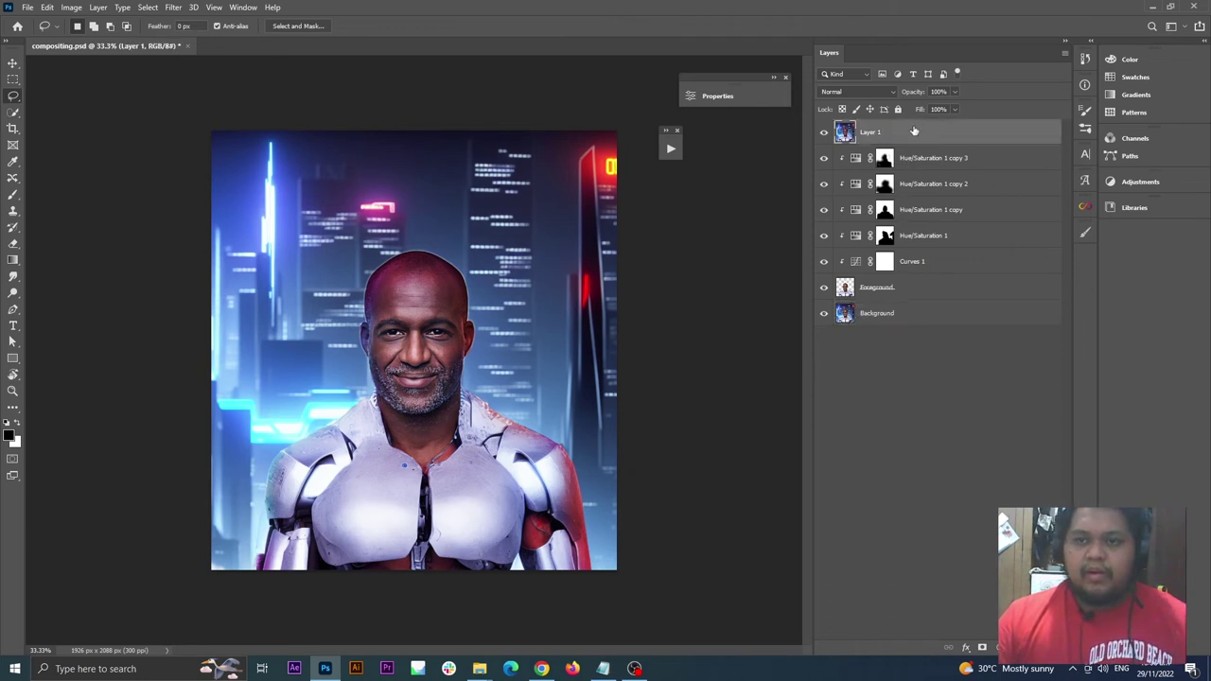
pyautogui.click(905, 320)
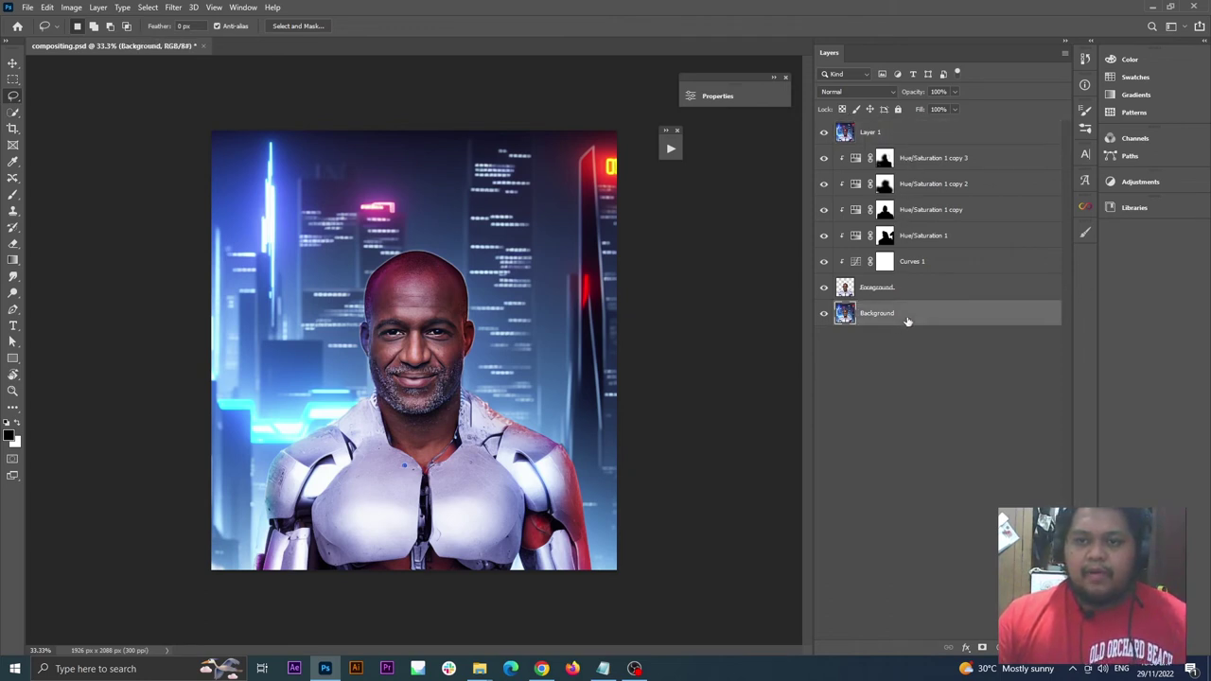
pyautogui.hotkey('ctrl', 'j')
pyautogui.moveTo(906, 320); pyautogui.dragTo(931, 129)
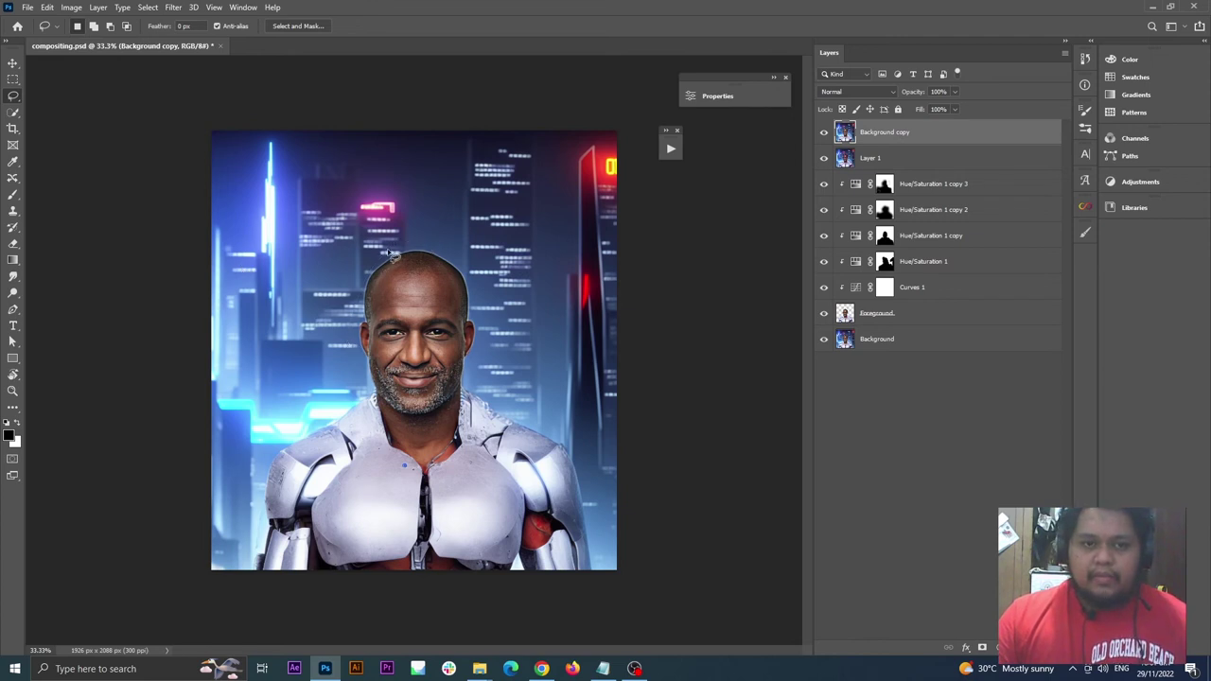
# Lasso around the man's head, shoulders and body and fill the area with surrounding city
pyautogui.moveTo(372, 248)
pyautogui.mouseDown()
pyautogui.moveTo(348, 319)
pyautogui.moveTo(354, 384)
pyautogui.moveTo(267, 492)
pyautogui.mouseUp()
pyautogui.moveTo(314, 428); pyautogui.dragTo(260, 455)
pyautogui.moveTo(244, 560)
pyautogui.mouseDown()
pyautogui.moveTo(311, 596)
pyautogui.moveTo(506, 579)
pyautogui.mouseUp()
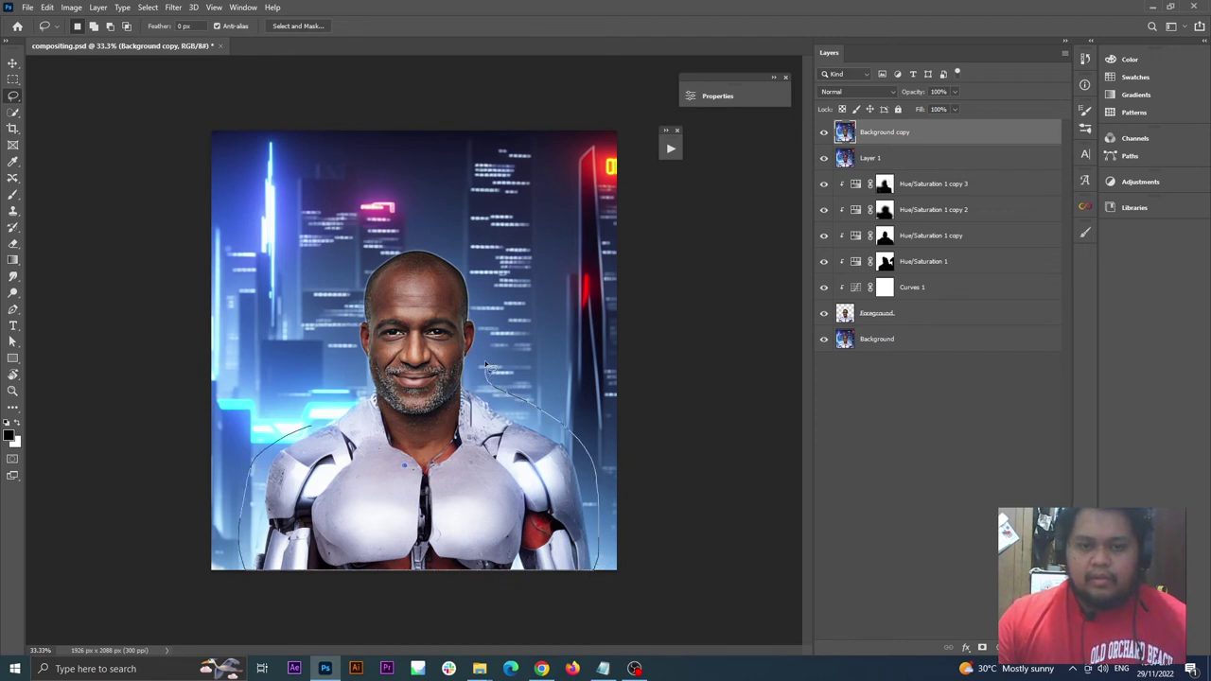
pyautogui.moveTo(487, 366)
pyautogui.mouseDown()
pyautogui.moveTo(484, 268)
pyautogui.moveTo(446, 234)
pyautogui.moveTo(406, 234)
pyautogui.moveTo(369, 258)
pyautogui.moveTo(322, 424)
pyautogui.mouseUp()
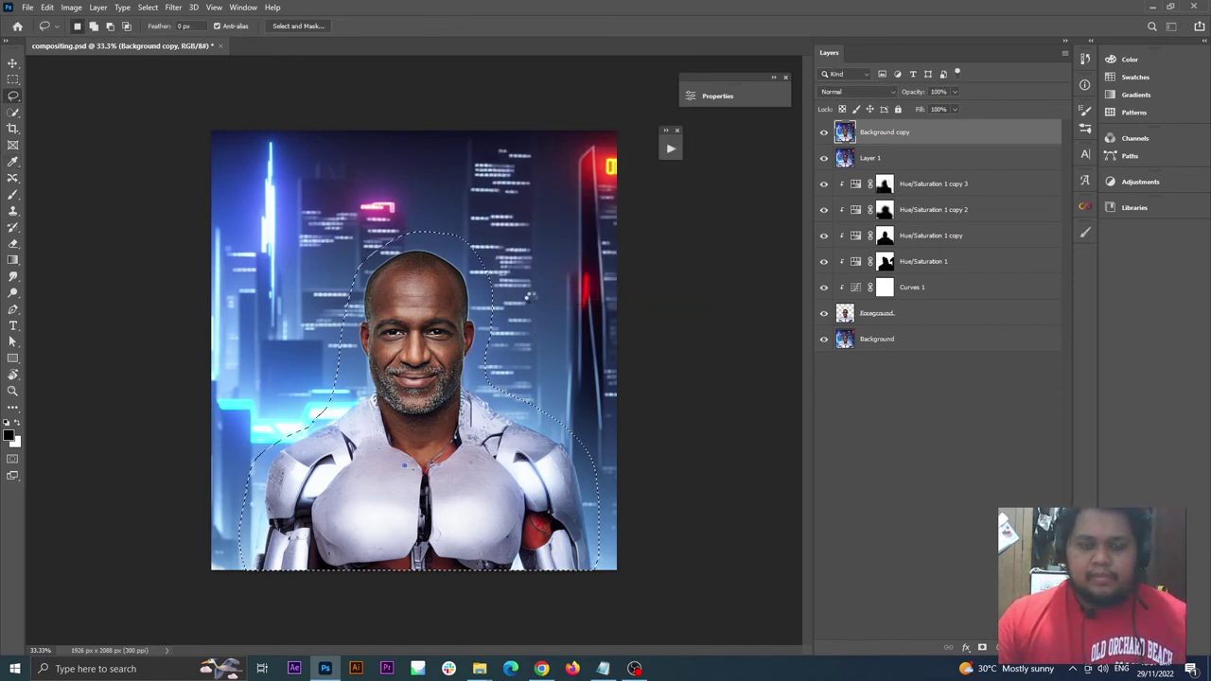
pyautogui.press('Delete')
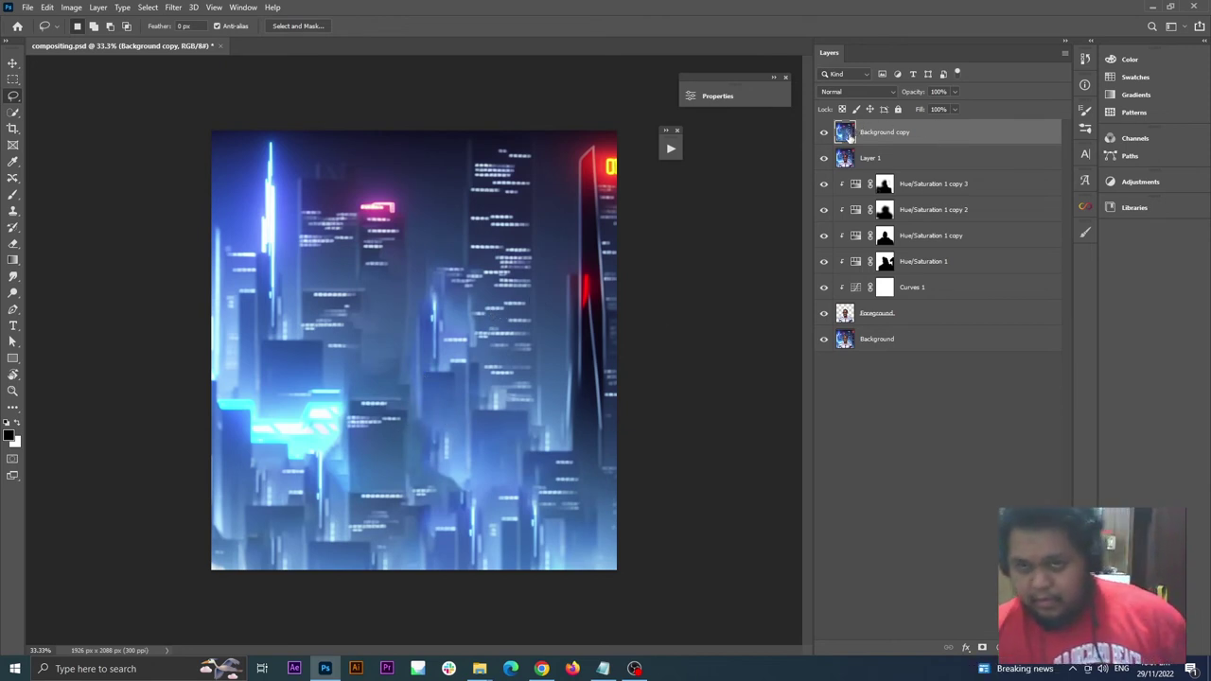
# Rename the Background copy to 'lightwrap' and add a layer mask from the figure selection
pyautogui.click(824, 134)
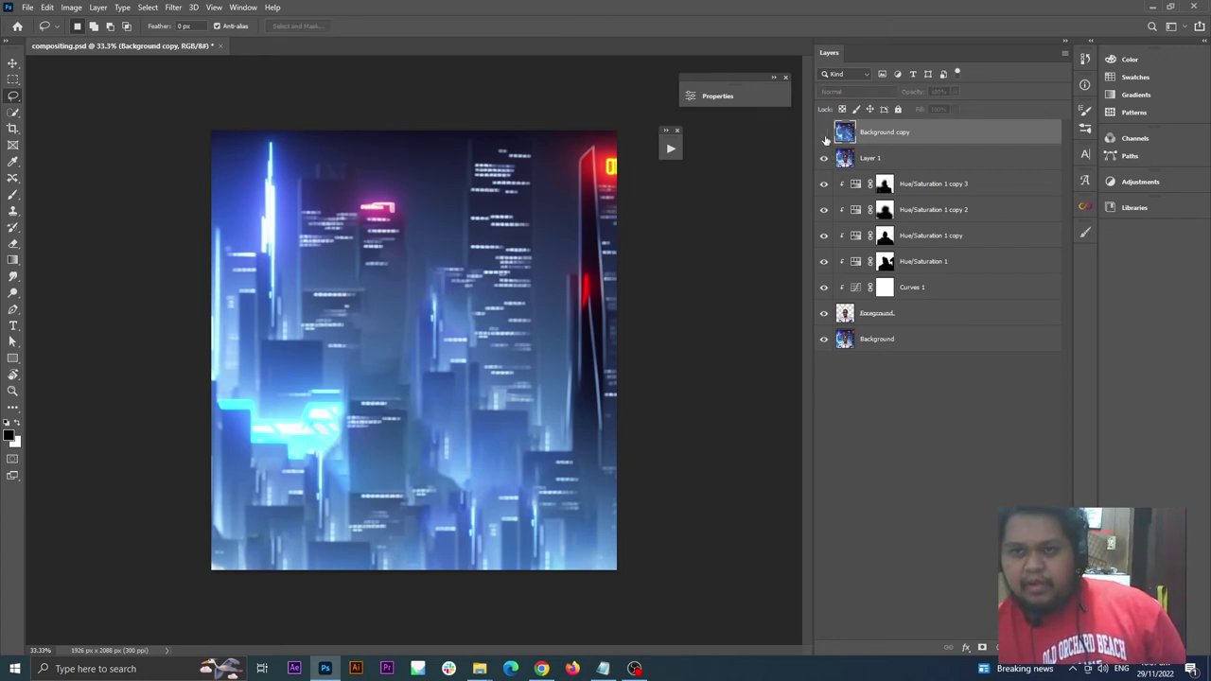
pyautogui.doubleClick(885, 133)
pyautogui.write('light')
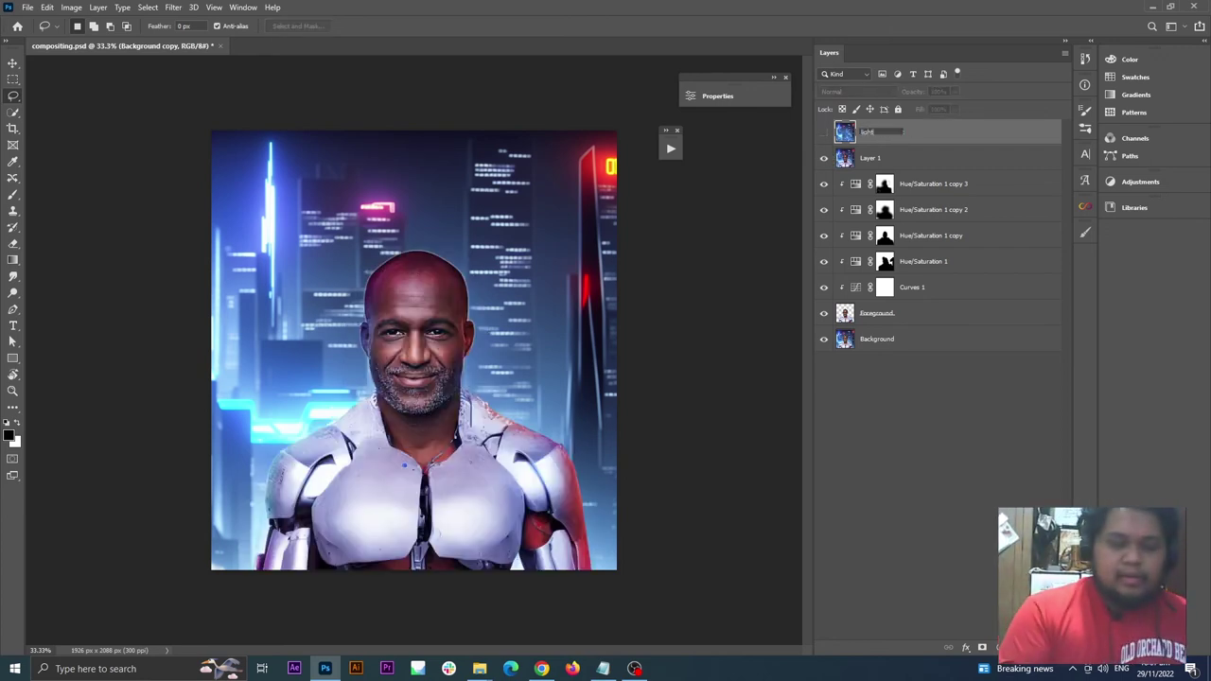
pyautogui.write('wrap')
pyautogui.press('Return')
pyautogui.click(824, 132)
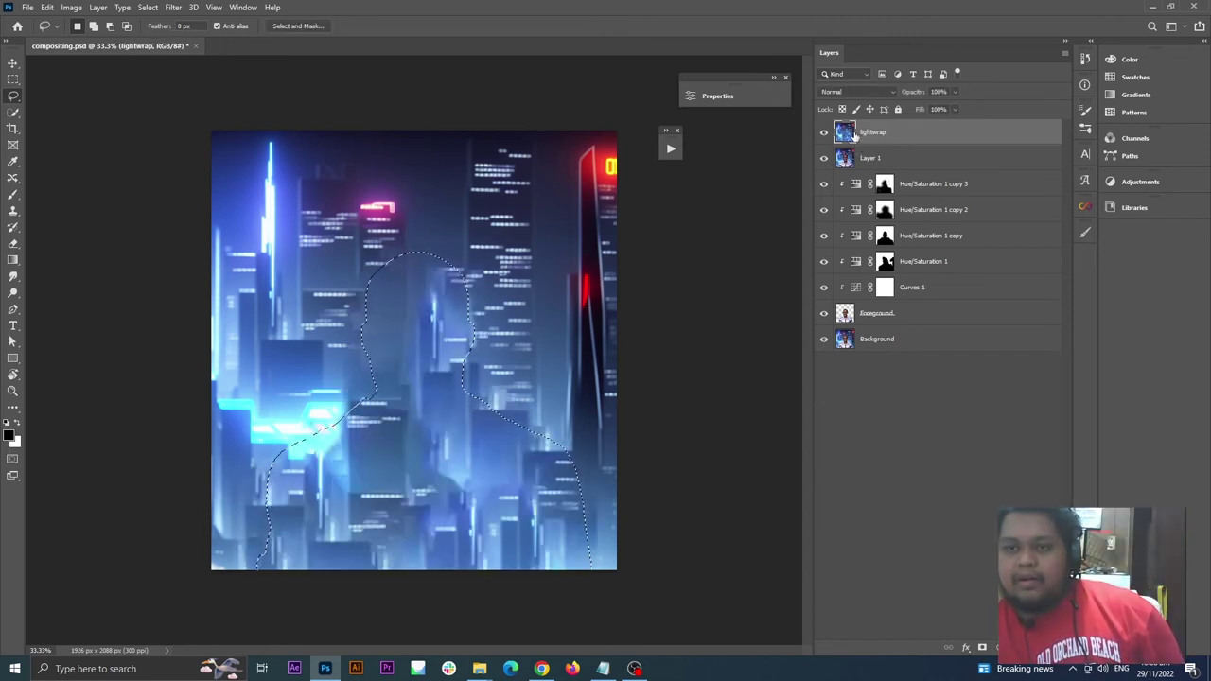
pyautogui.click(983, 649)
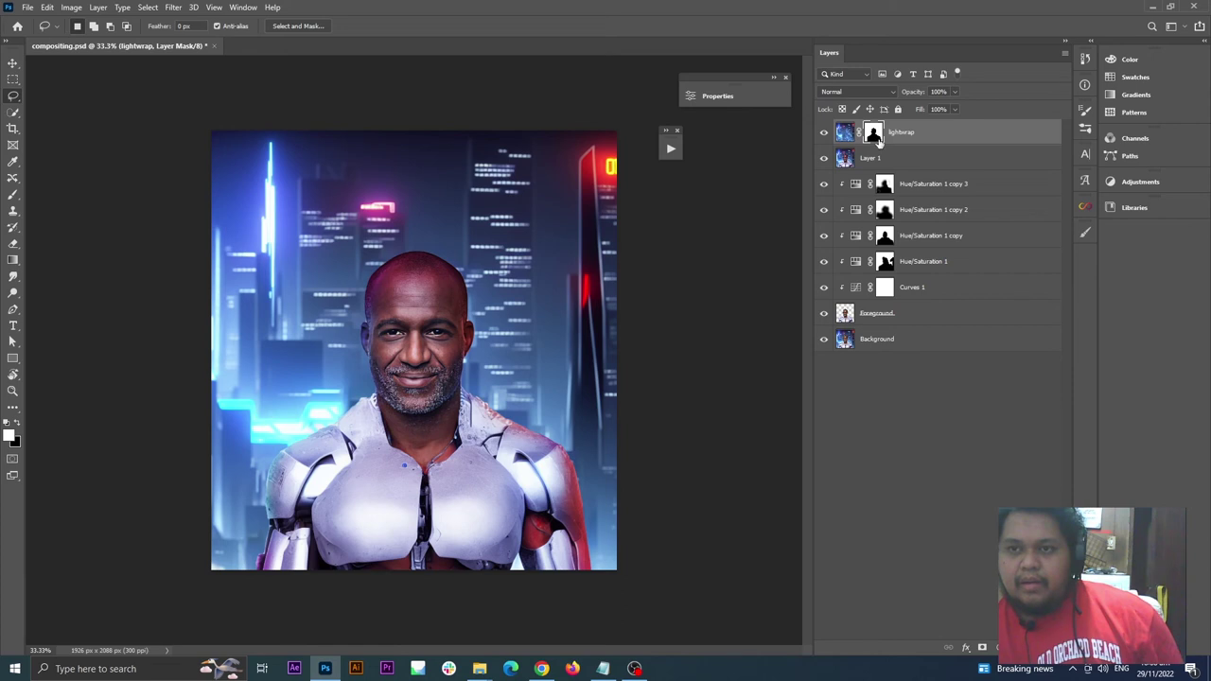
# Refine the lightwrap mask in Select and Mask: Feather about 52.5 px, Smooth 42
pyautogui.doubleClick(874, 134)
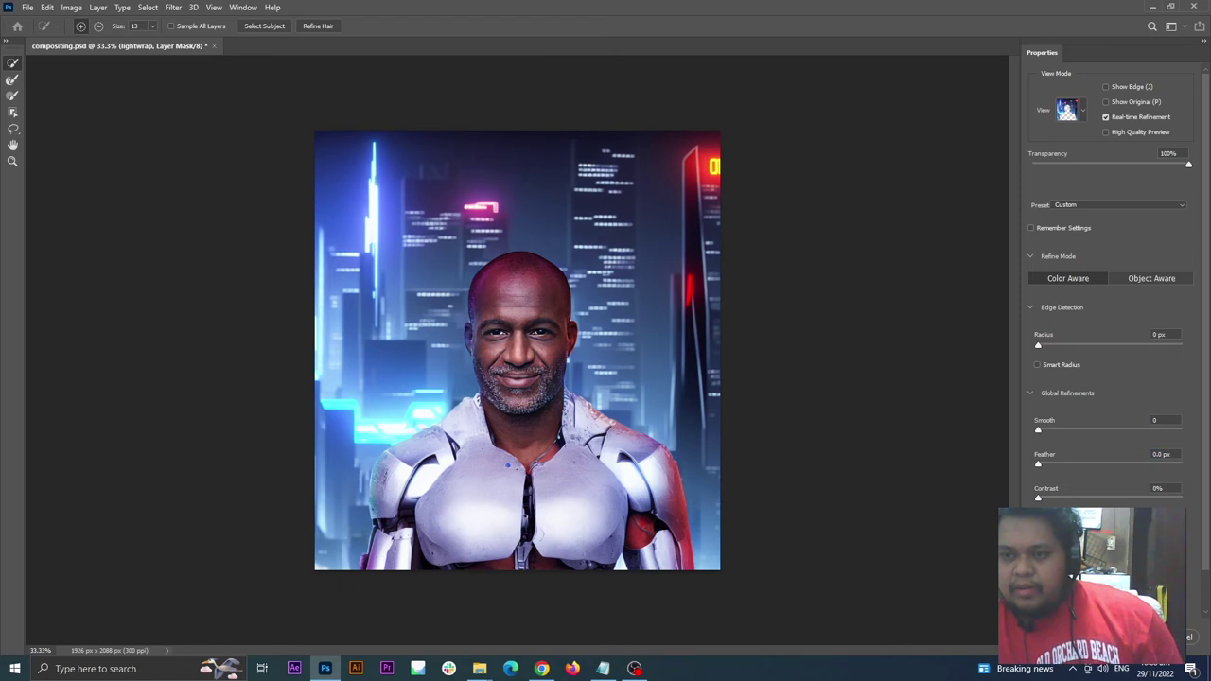
pyautogui.moveTo(1042, 468); pyautogui.dragTo(1112, 483)
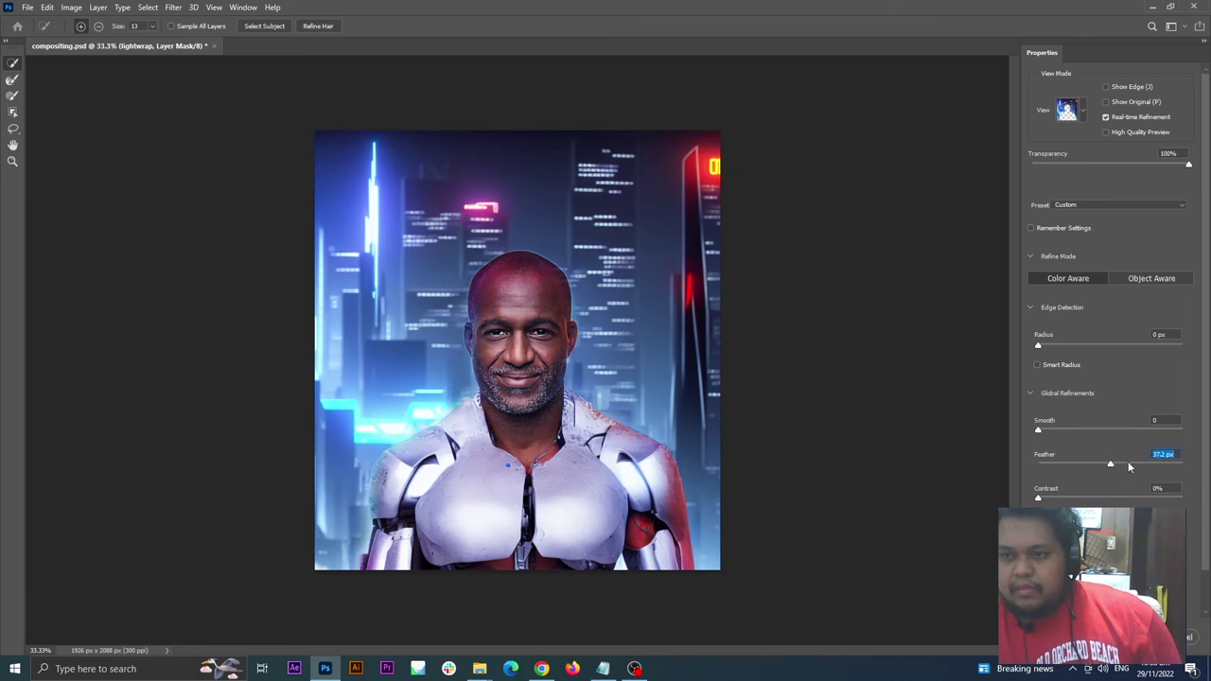
pyautogui.moveTo(1113, 468); pyautogui.dragTo(1121, 490)
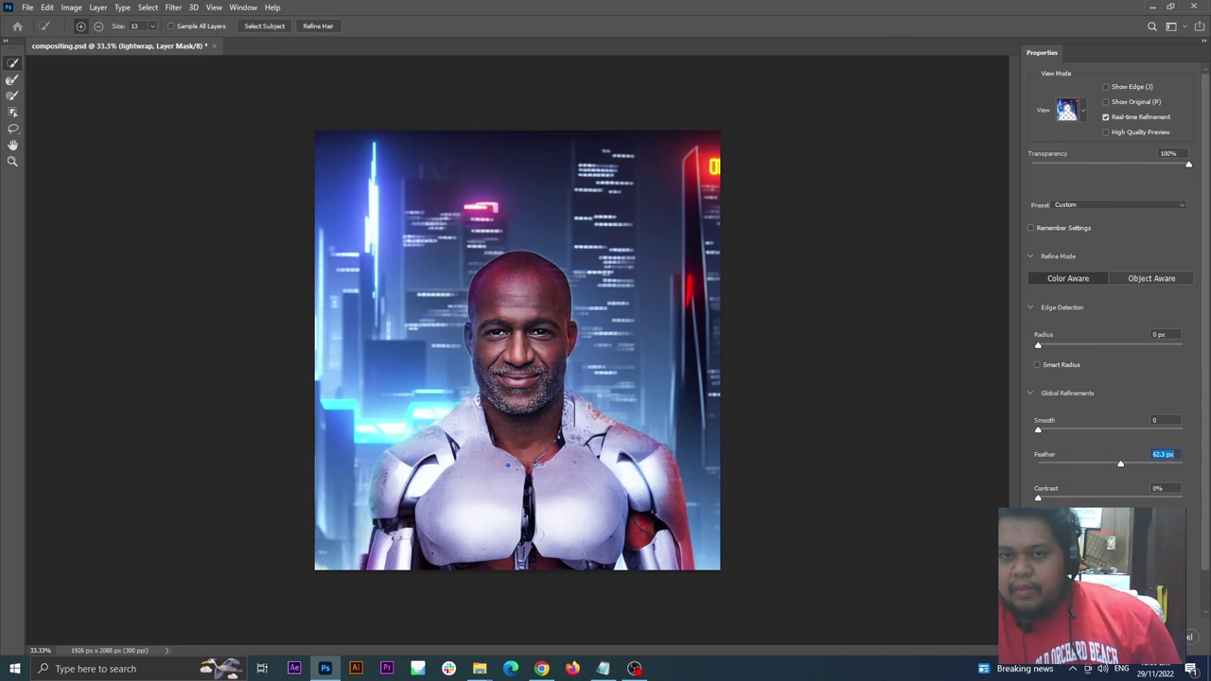
pyautogui.click(1080, 478)
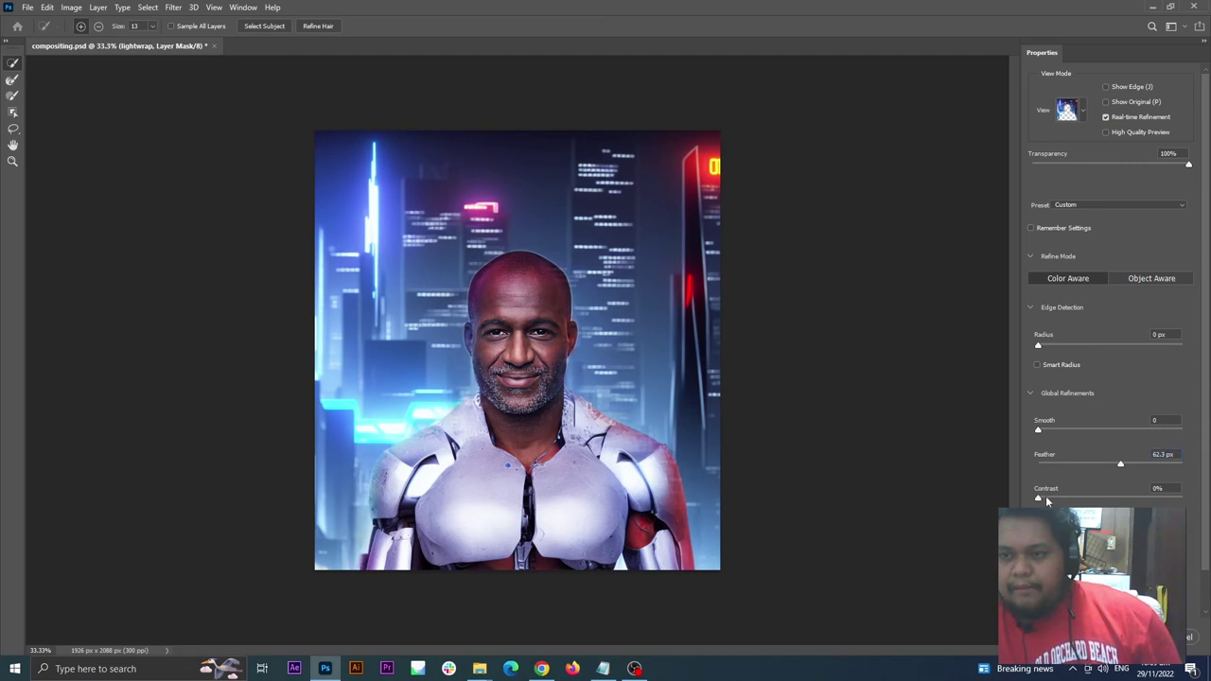
pyautogui.moveTo(1043, 503)
pyautogui.mouseDown()
pyautogui.moveTo(1095, 508)
pyautogui.moveTo(1031, 505)
pyautogui.mouseUp()
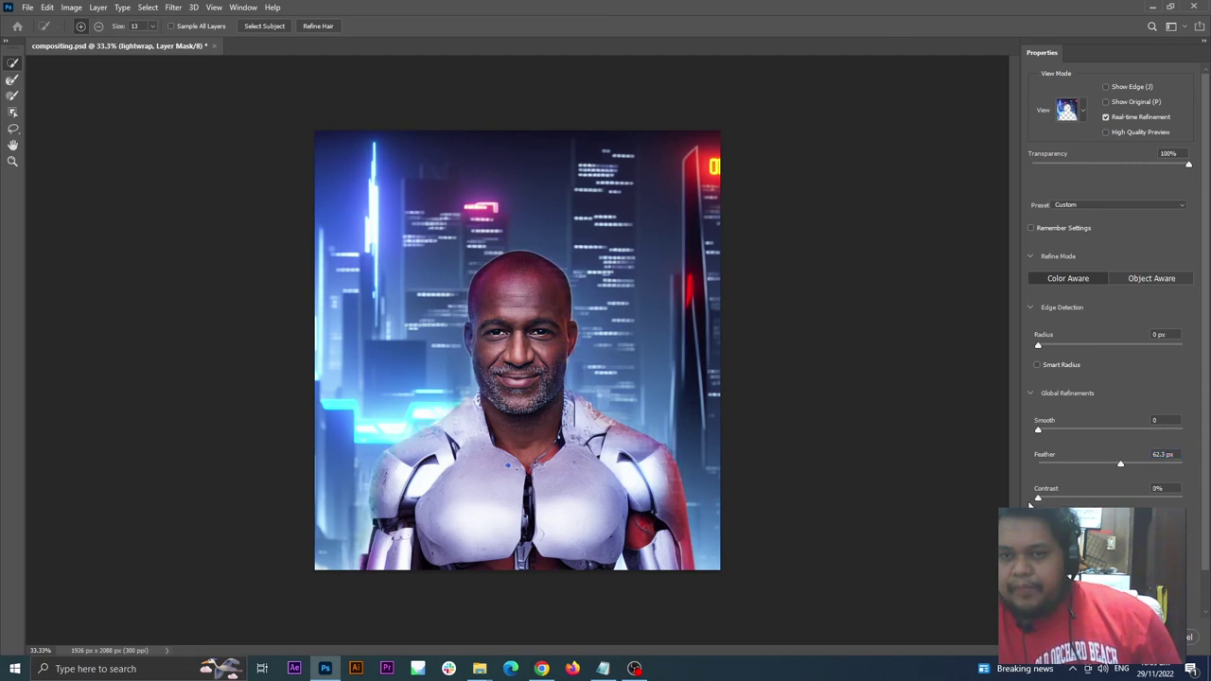
pyautogui.moveTo(1102, 435); pyautogui.dragTo(1120, 476)
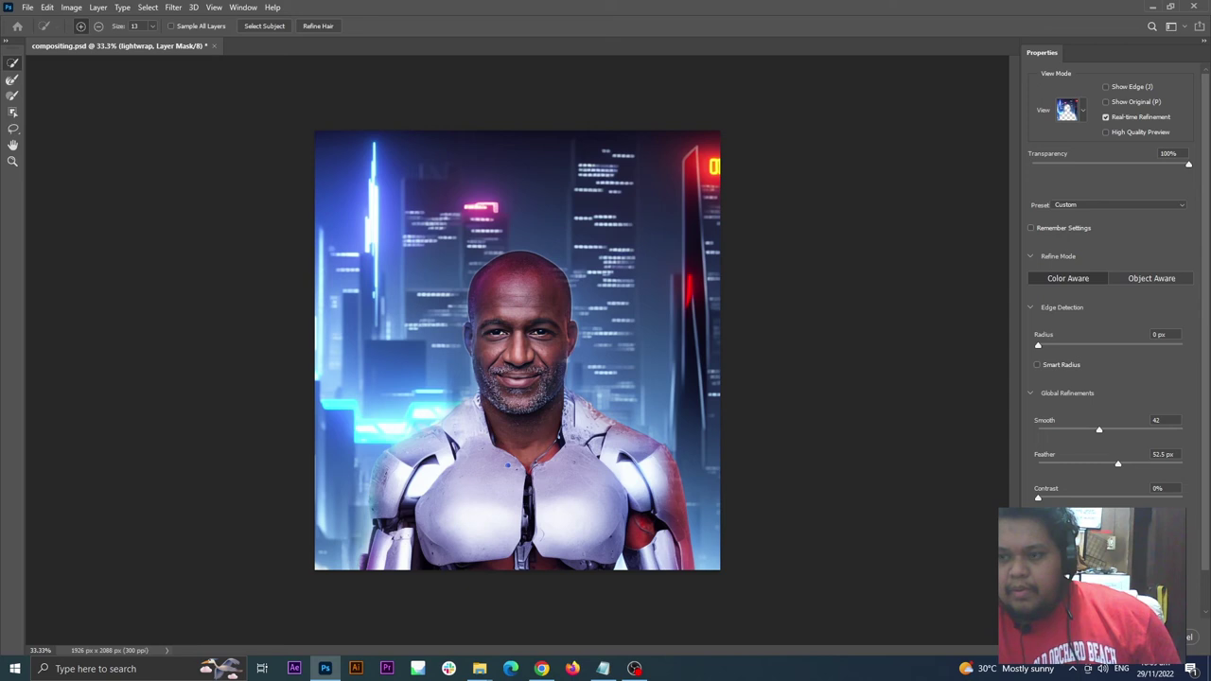
pyautogui.press('Return')
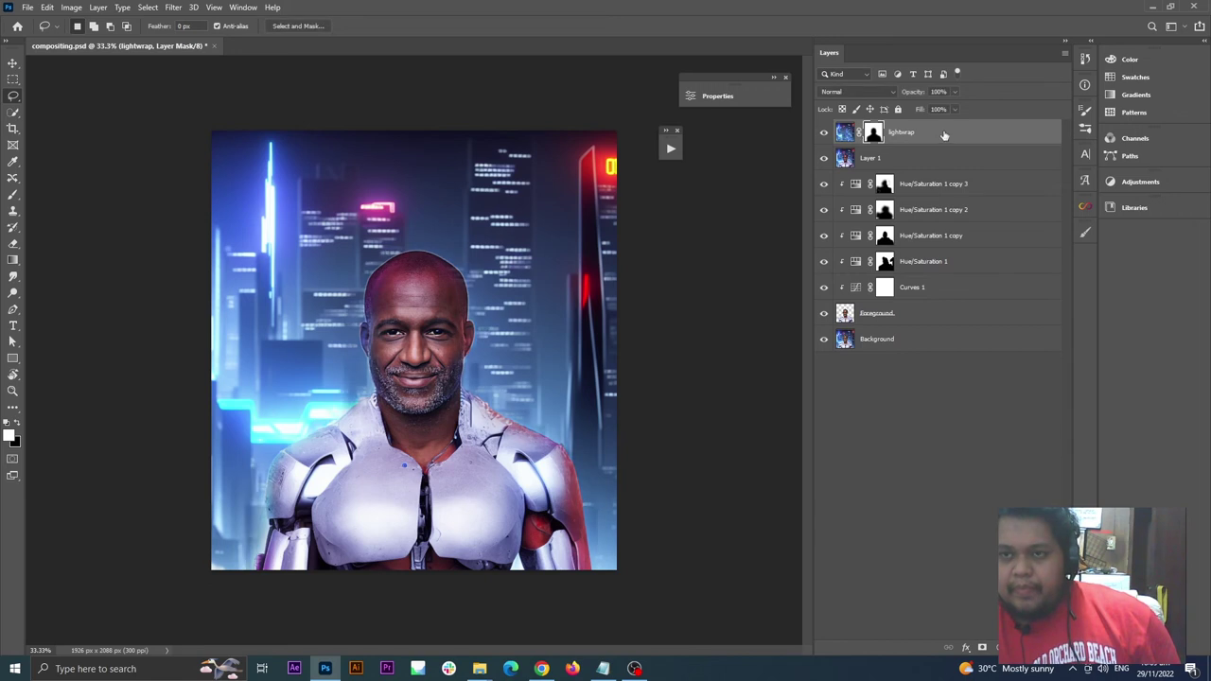
# Set the lightwrap layer's blend mode to Soft Light
pyautogui.click(844, 133)
pyautogui.click(864, 91)
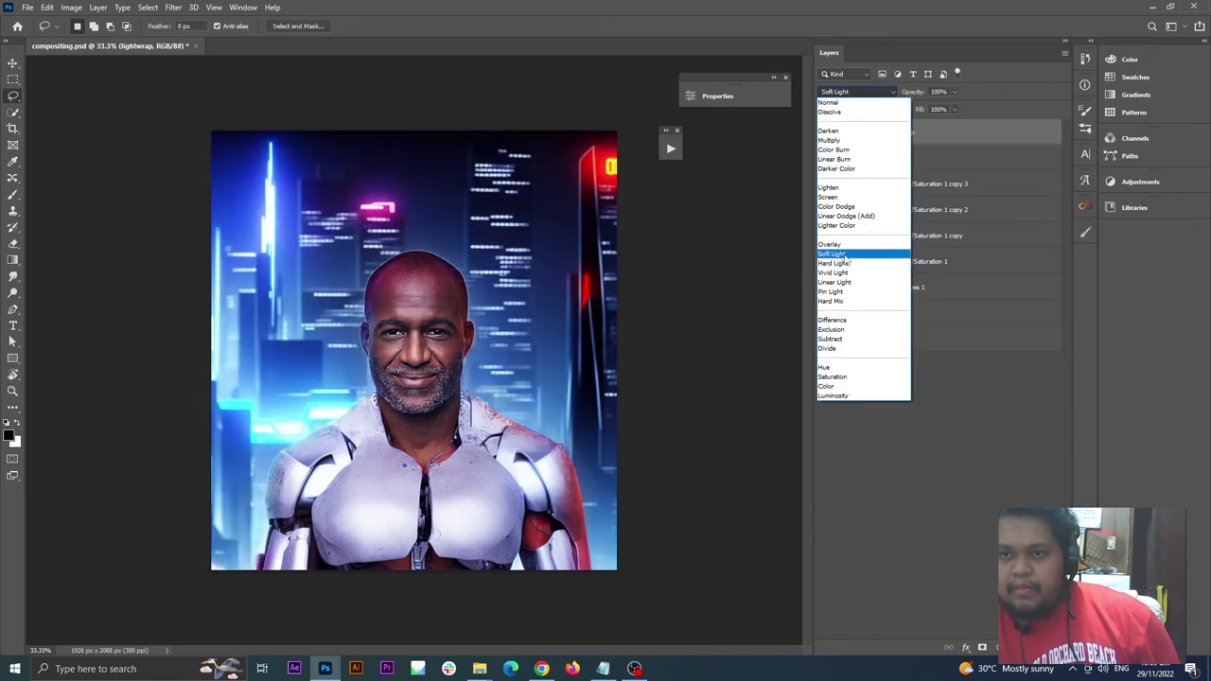
pyautogui.click(845, 254)
# Toggle the Soft Light lightwrap layer off and on to compare before and after
pyautogui.click(822, 132)
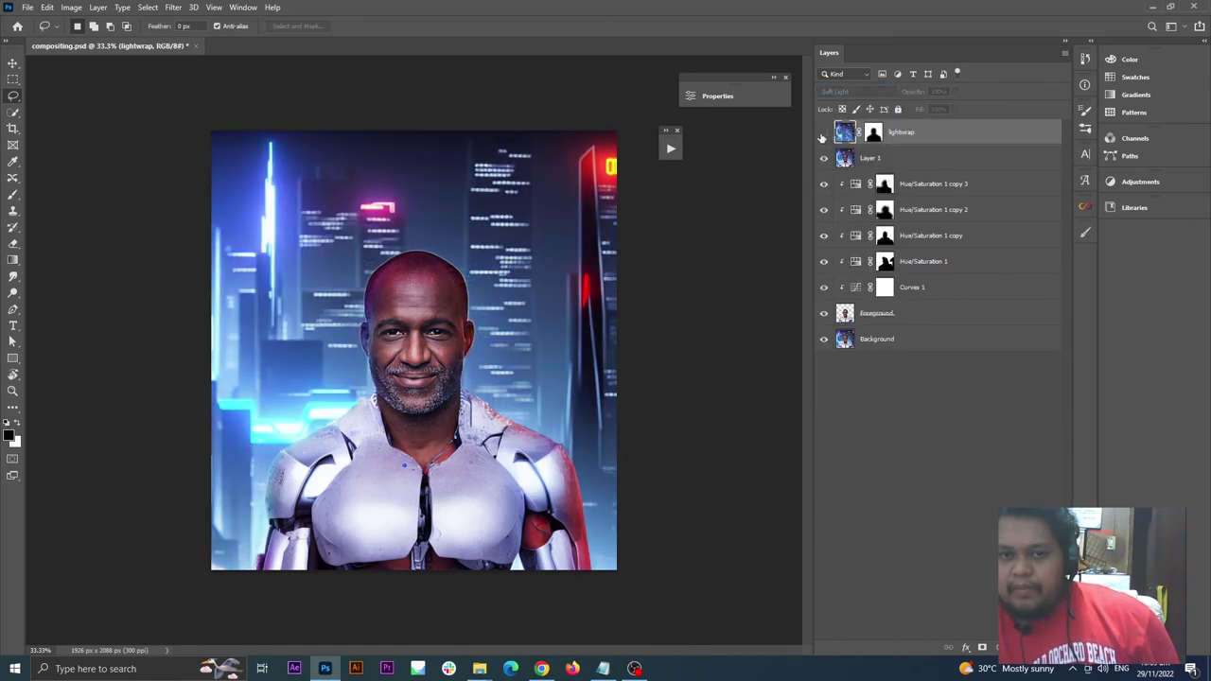
pyautogui.click(822, 133)
pyautogui.click(822, 133)
pyautogui.click(822, 133)
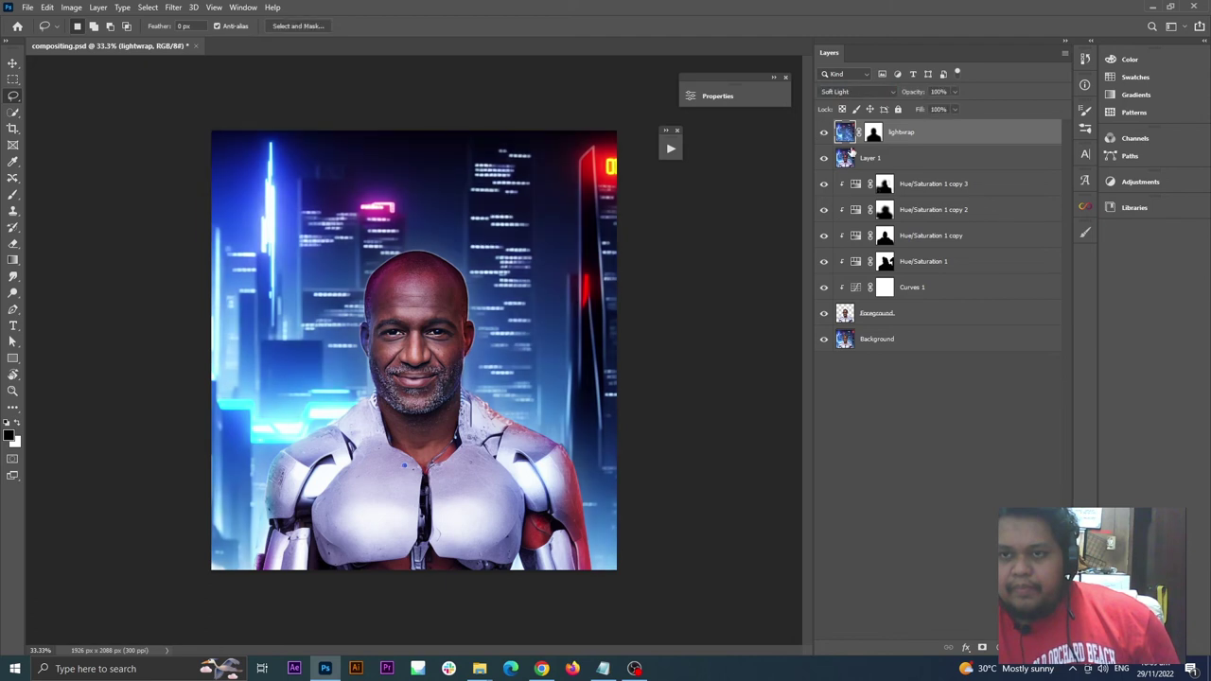
pyautogui.click(825, 135)
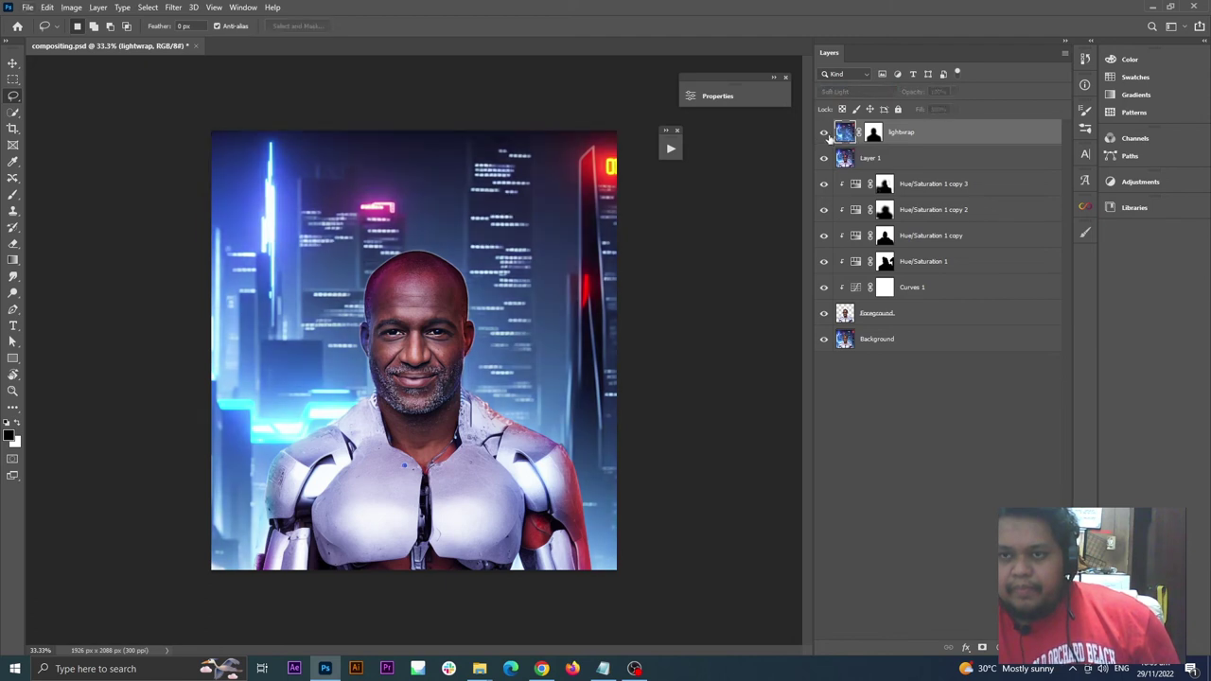
pyautogui.click(827, 136)
pyautogui.click(827, 135)
pyautogui.click(828, 136)
pyautogui.click(829, 138)
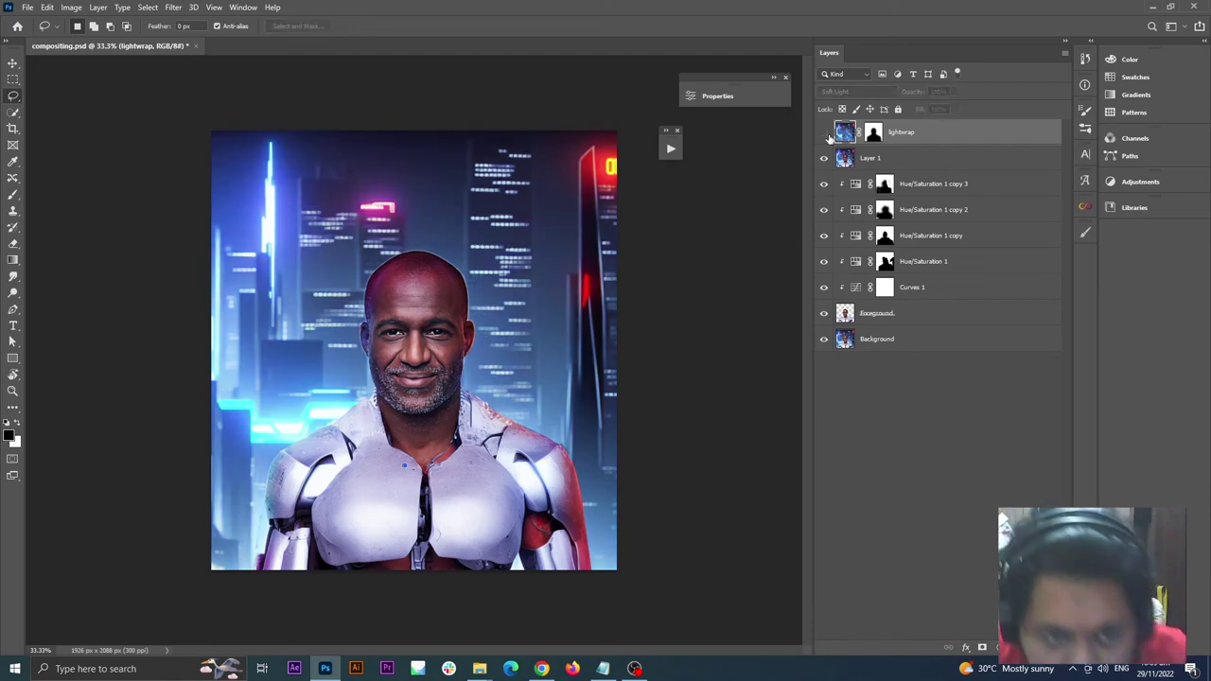
pyautogui.click(823, 133)
pyautogui.click(823, 133)
pyautogui.click(824, 133)
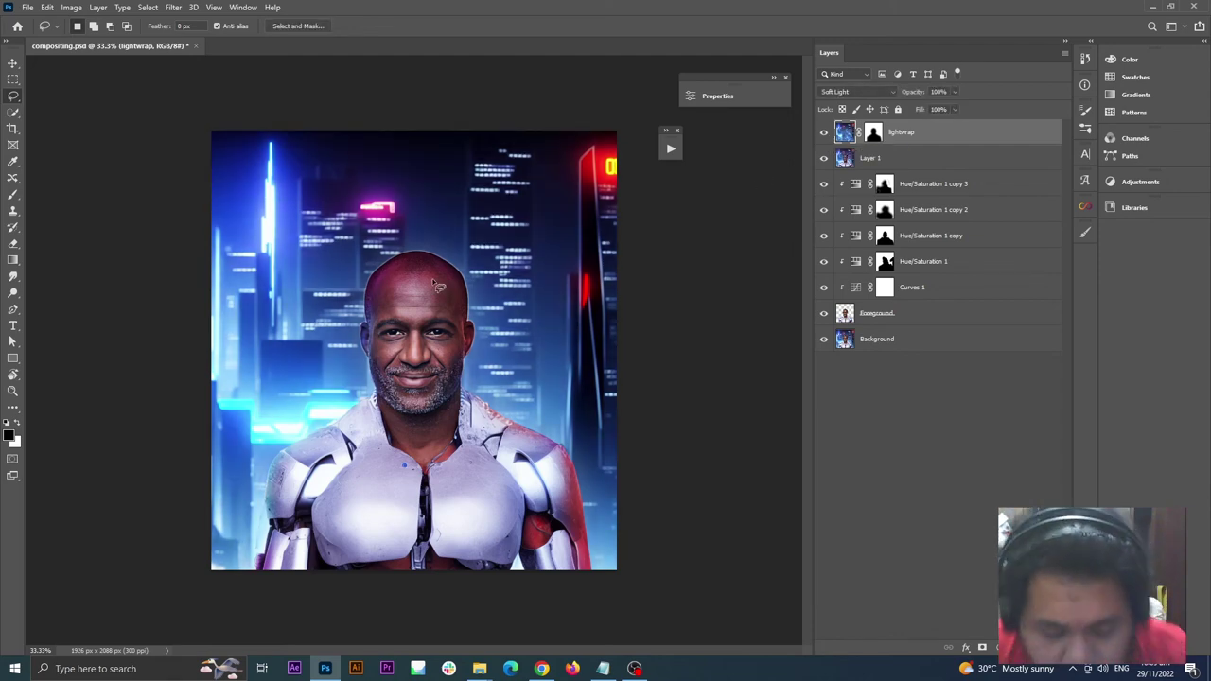
# Recheck the edge glow with lightwrap toggled, leave it visible, and reopen Select and Mask
pyautogui.scroll(3, 431, 277)
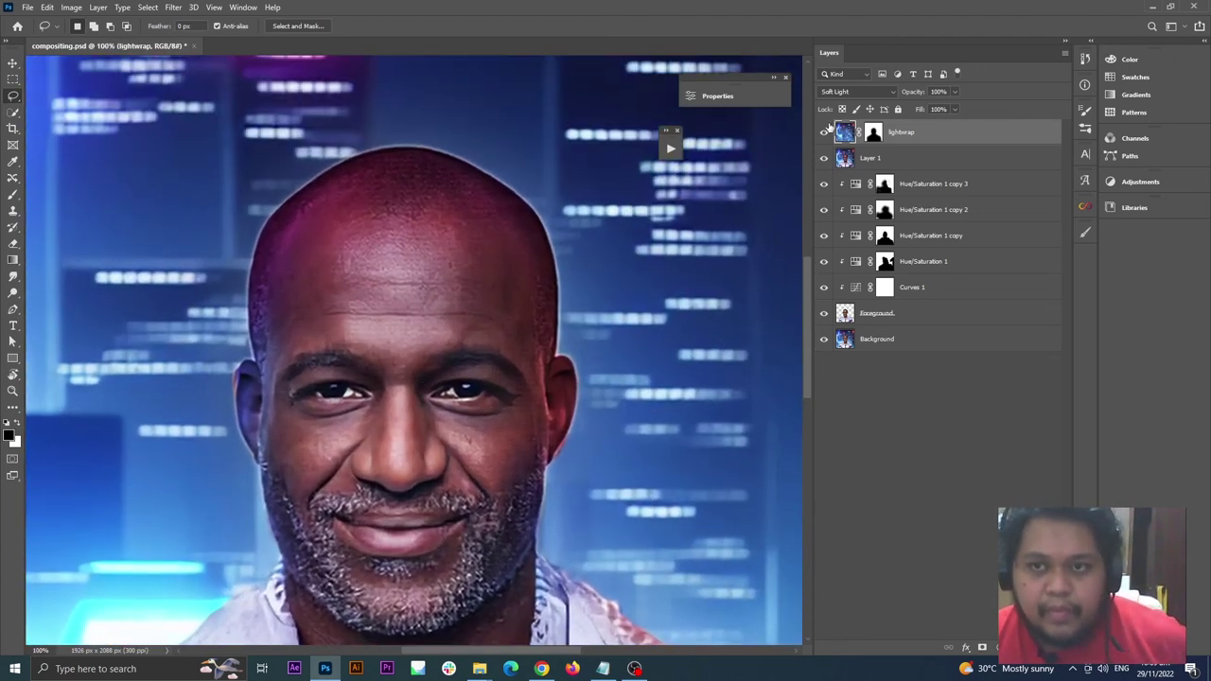
pyautogui.click(823, 132)
pyautogui.click(823, 133)
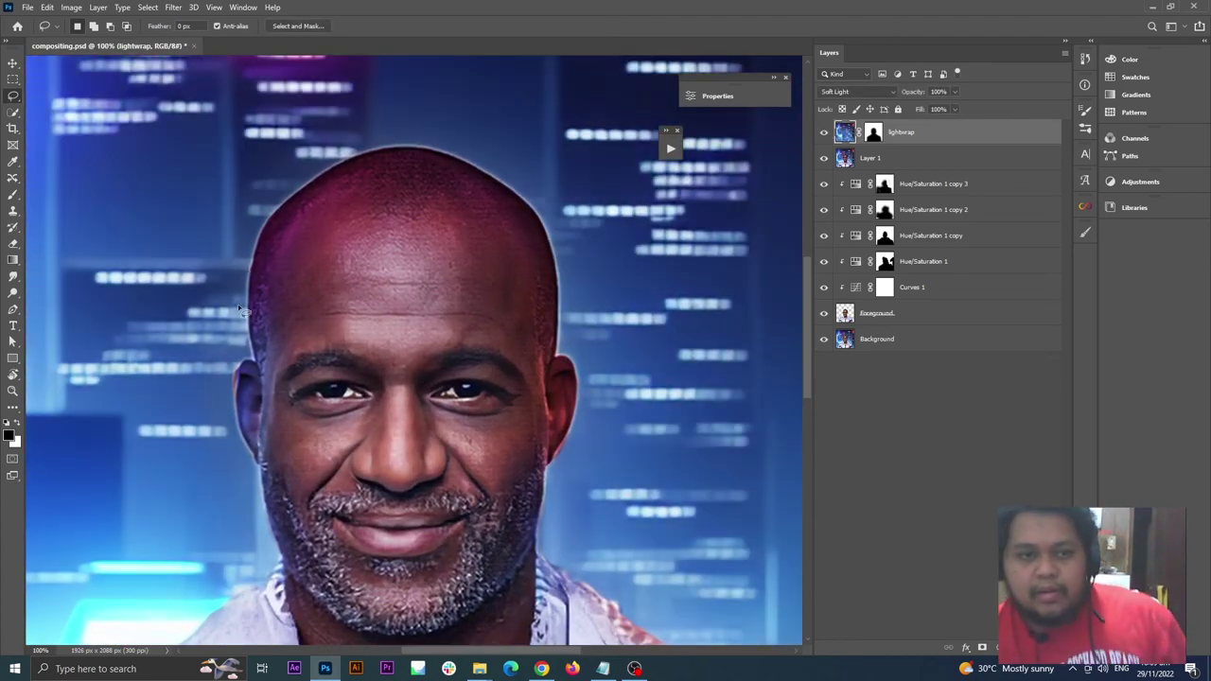
pyautogui.scroll(-3, 272, 305)
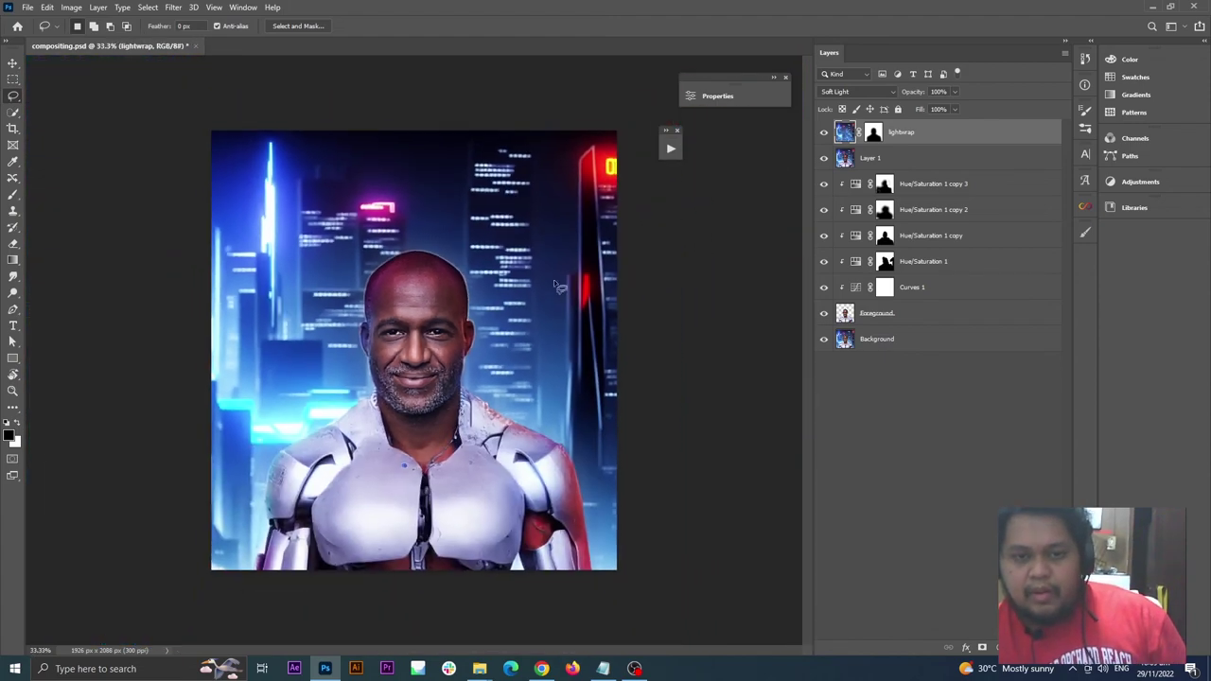
pyautogui.click(823, 132)
pyautogui.click(823, 133)
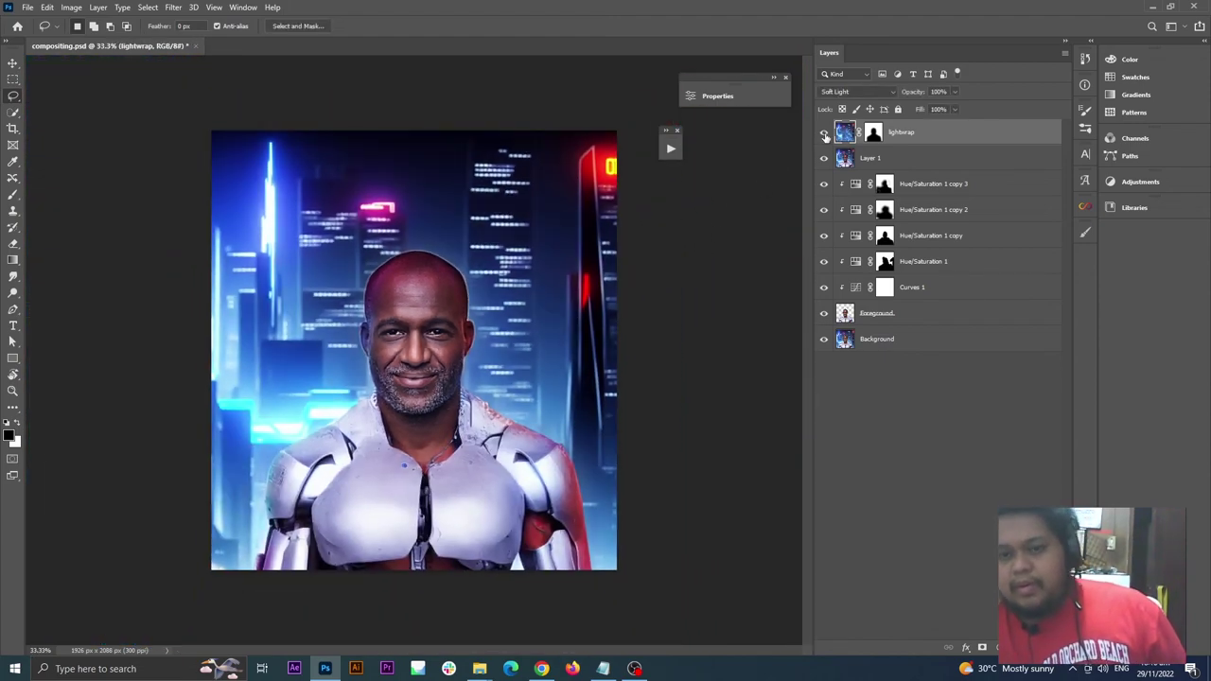
pyautogui.click(824, 132)
pyautogui.click(824, 132)
pyautogui.click(825, 134)
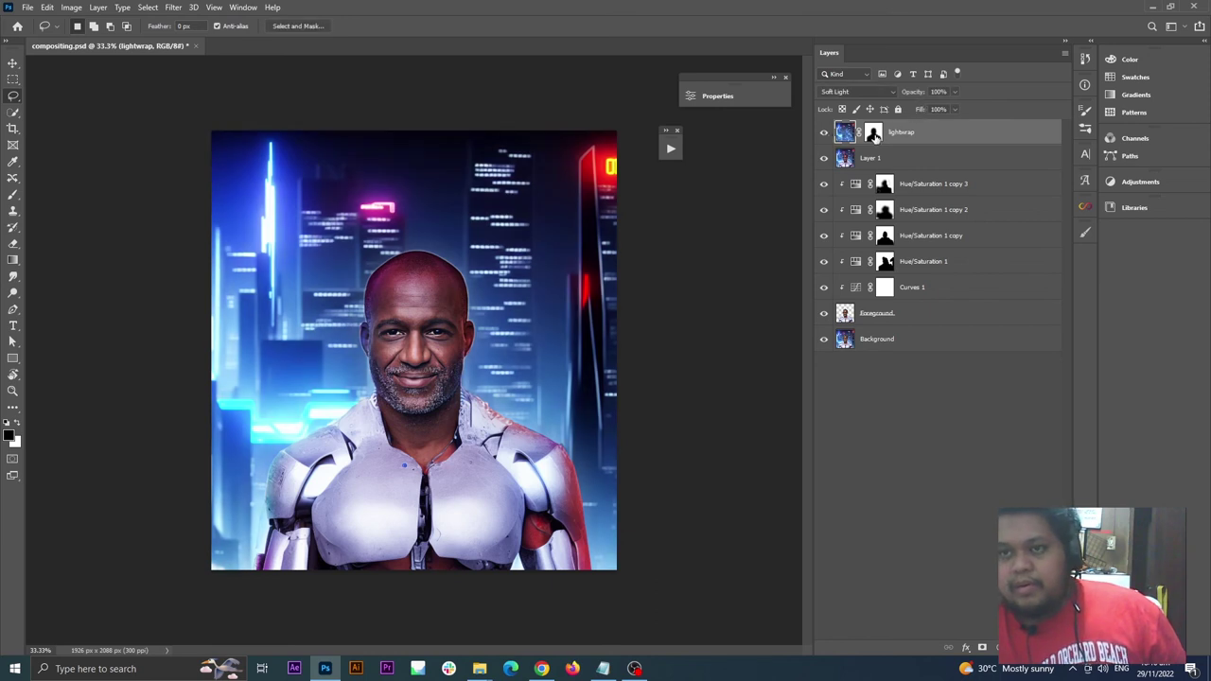
pyautogui.doubleClick(873, 134)
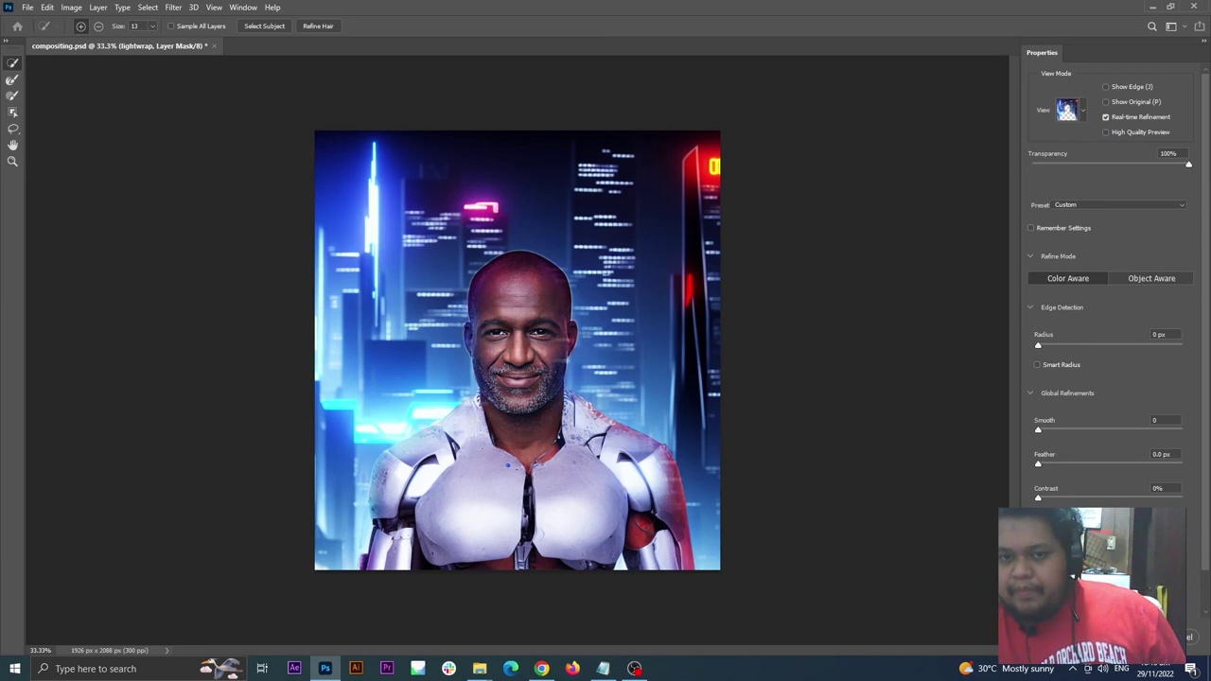
pyautogui.press('Return')
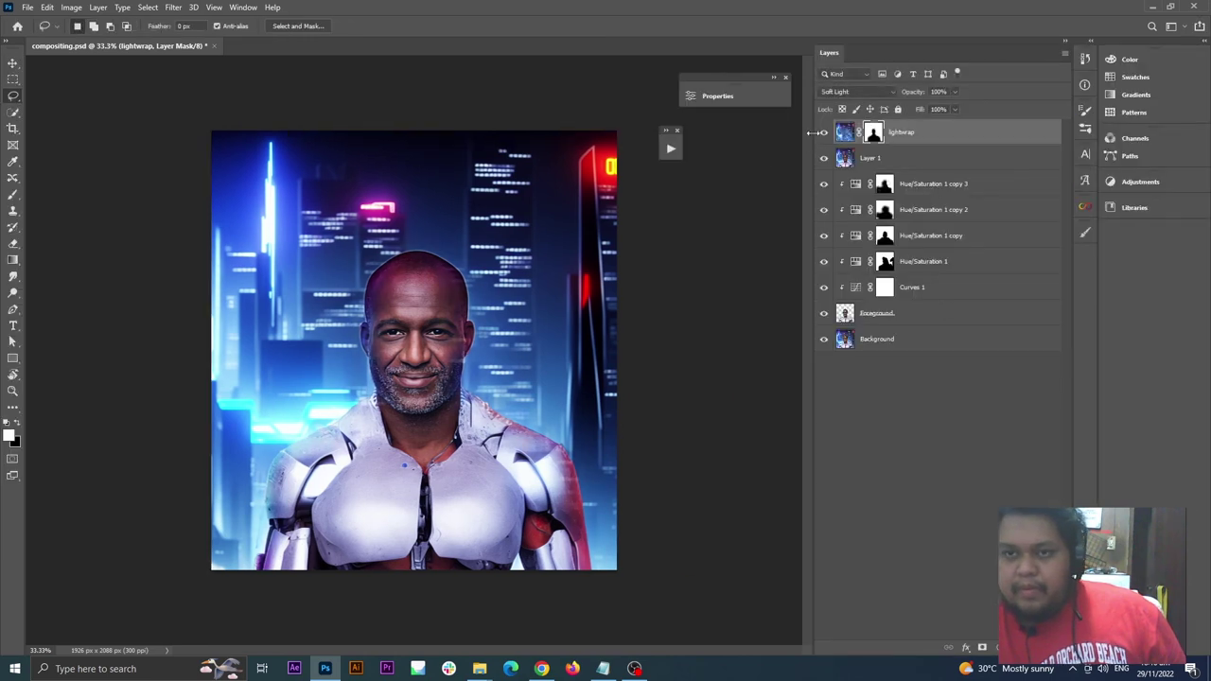
pyautogui.click(825, 133)
pyautogui.click(825, 134)
pyautogui.click(825, 133)
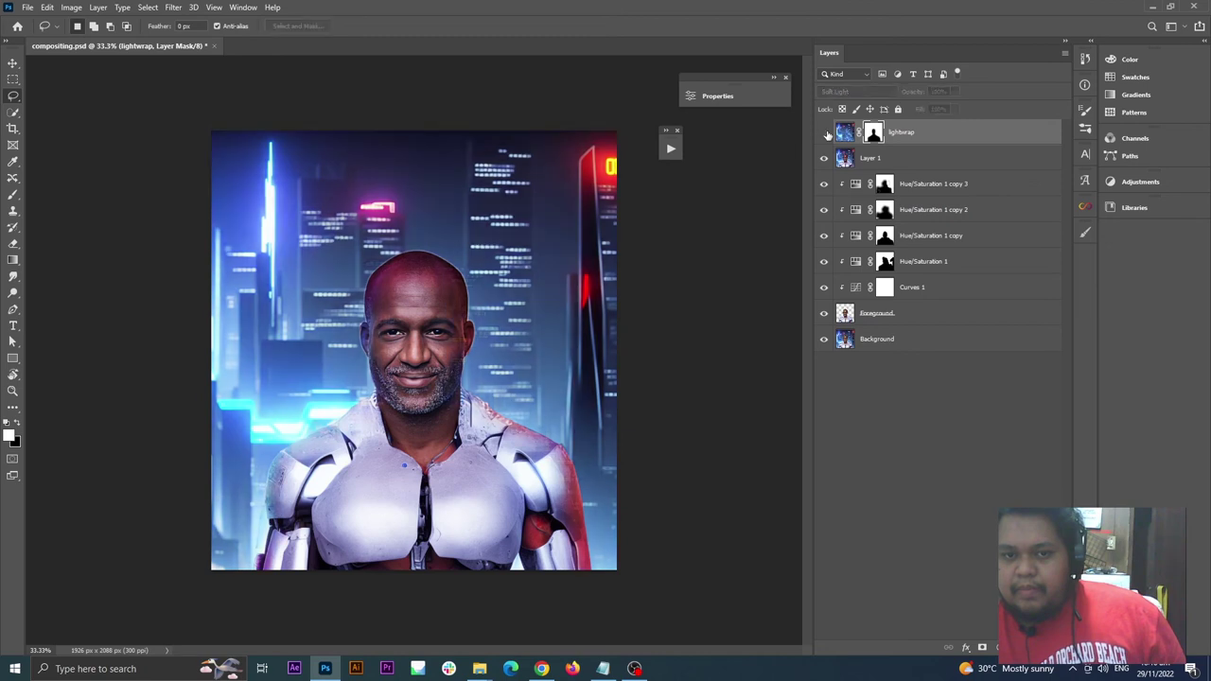
pyautogui.click(825, 133)
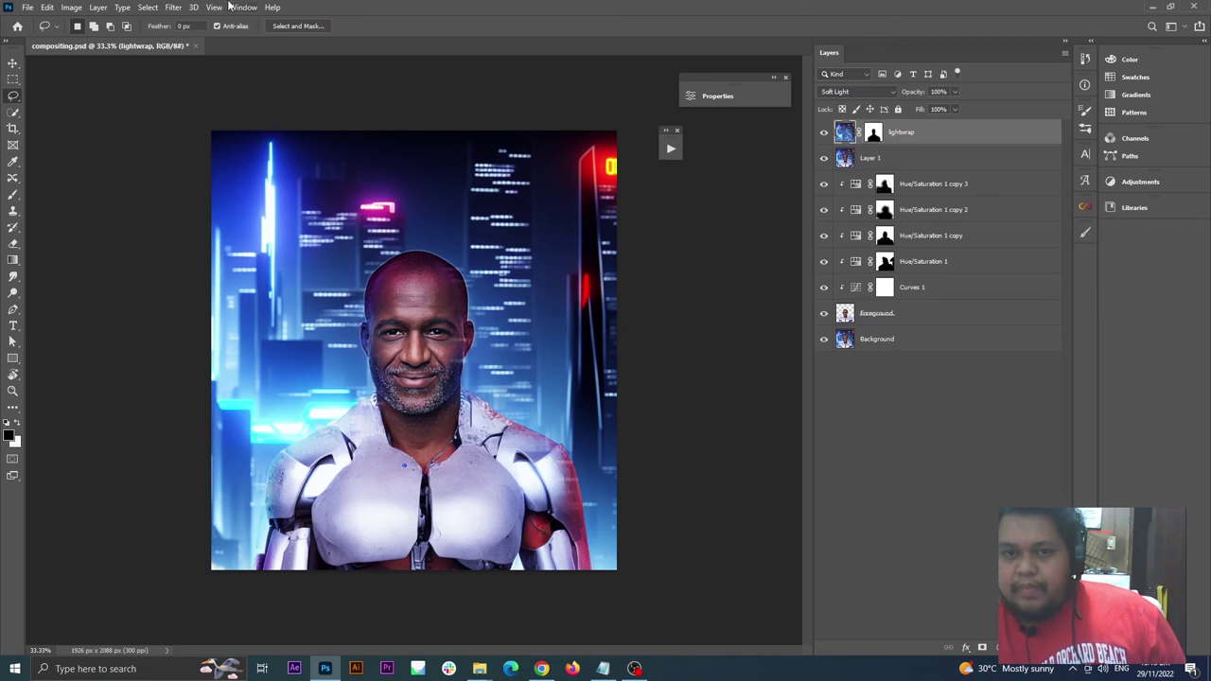
pyautogui.click(173, 7)
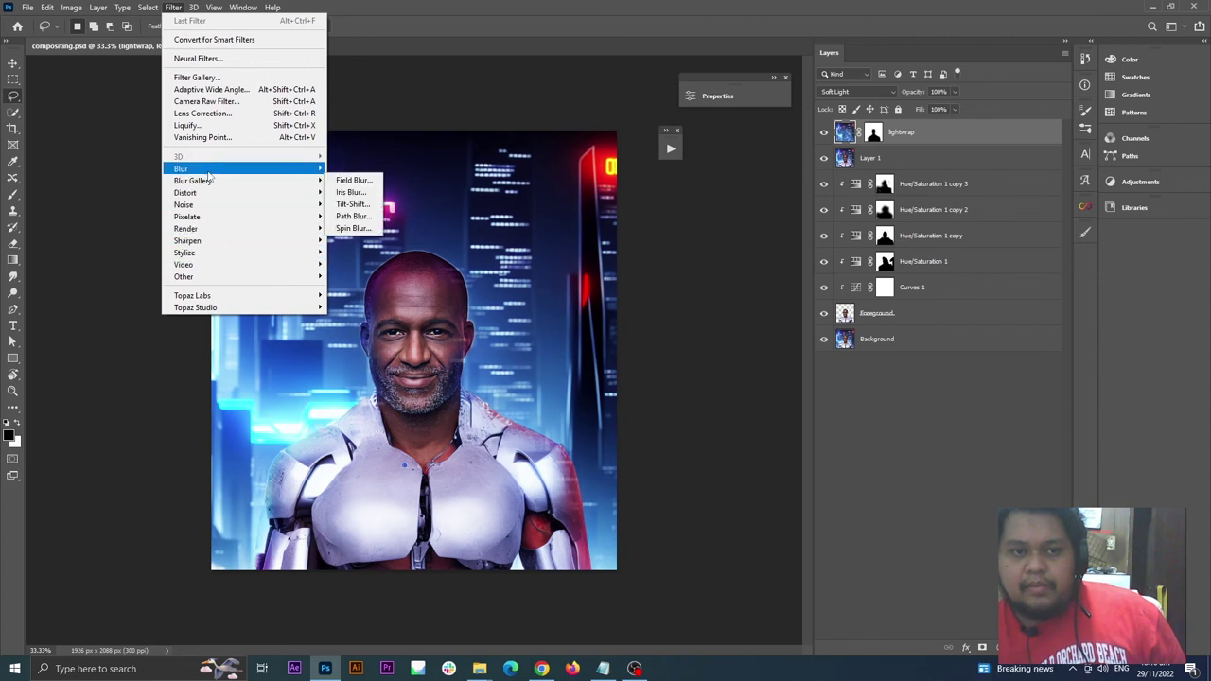
# Apply a Gaussian Blur to lightwrap with a slightly lowered radius and compare it
pyautogui.click(352, 217)
pyautogui.press('Down')
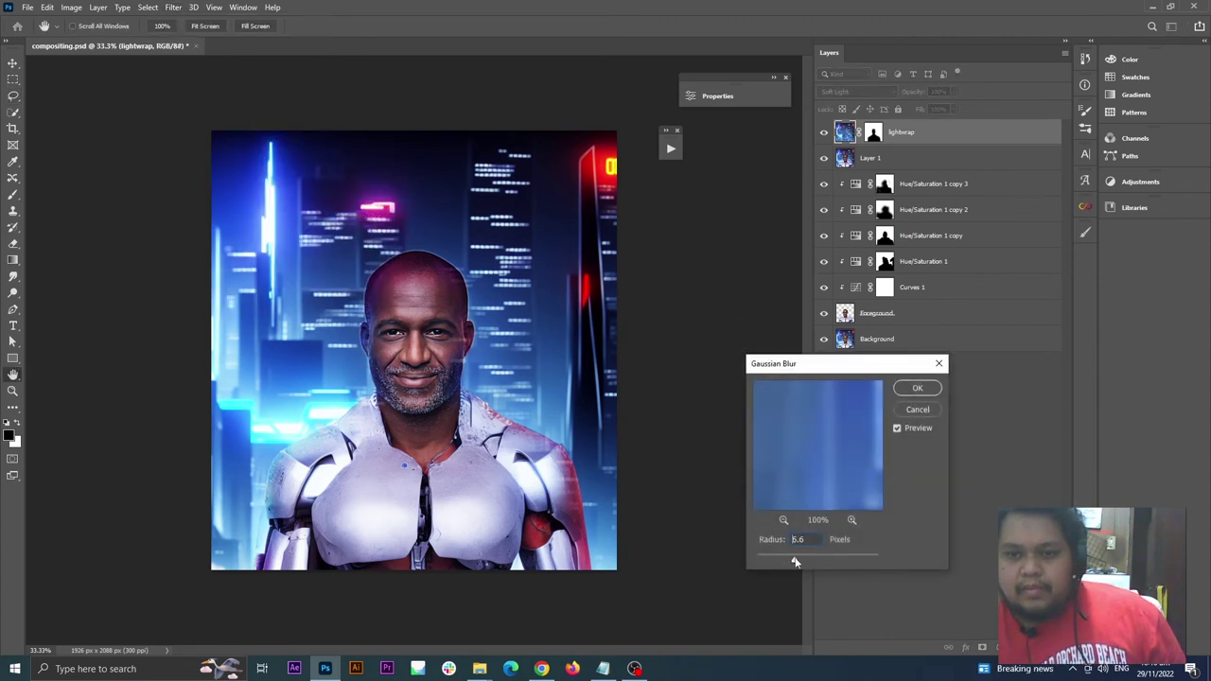
pyautogui.click(917, 388)
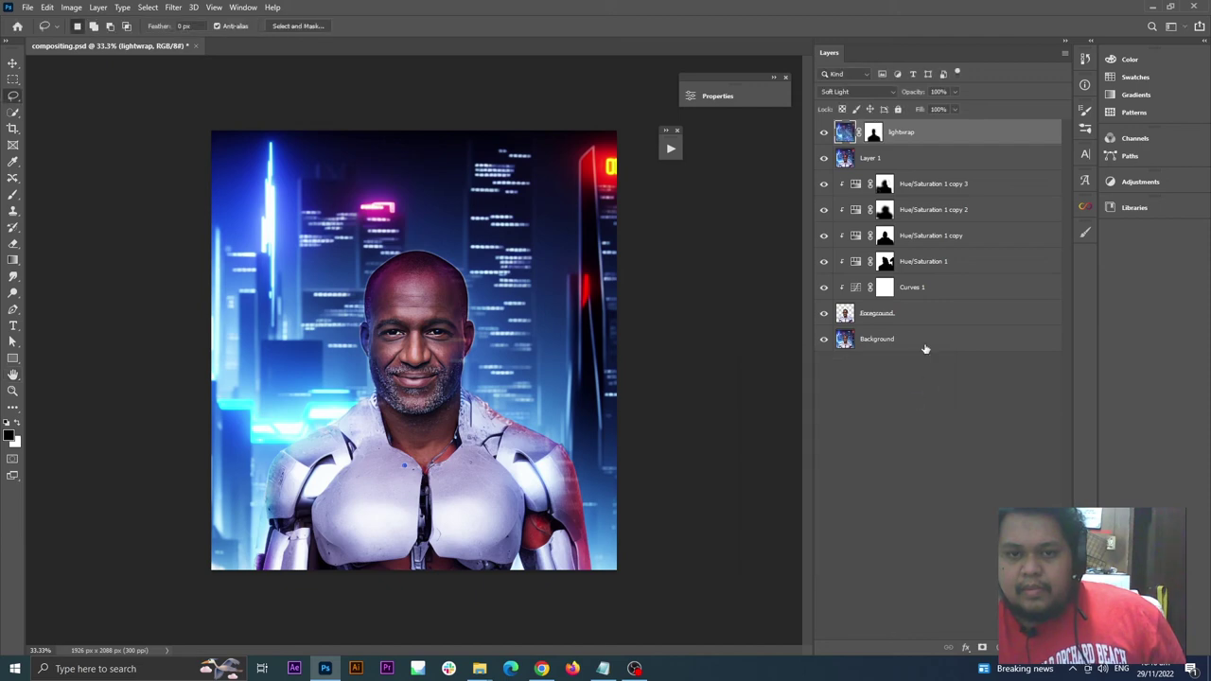
pyautogui.click(824, 133)
pyautogui.click(824, 132)
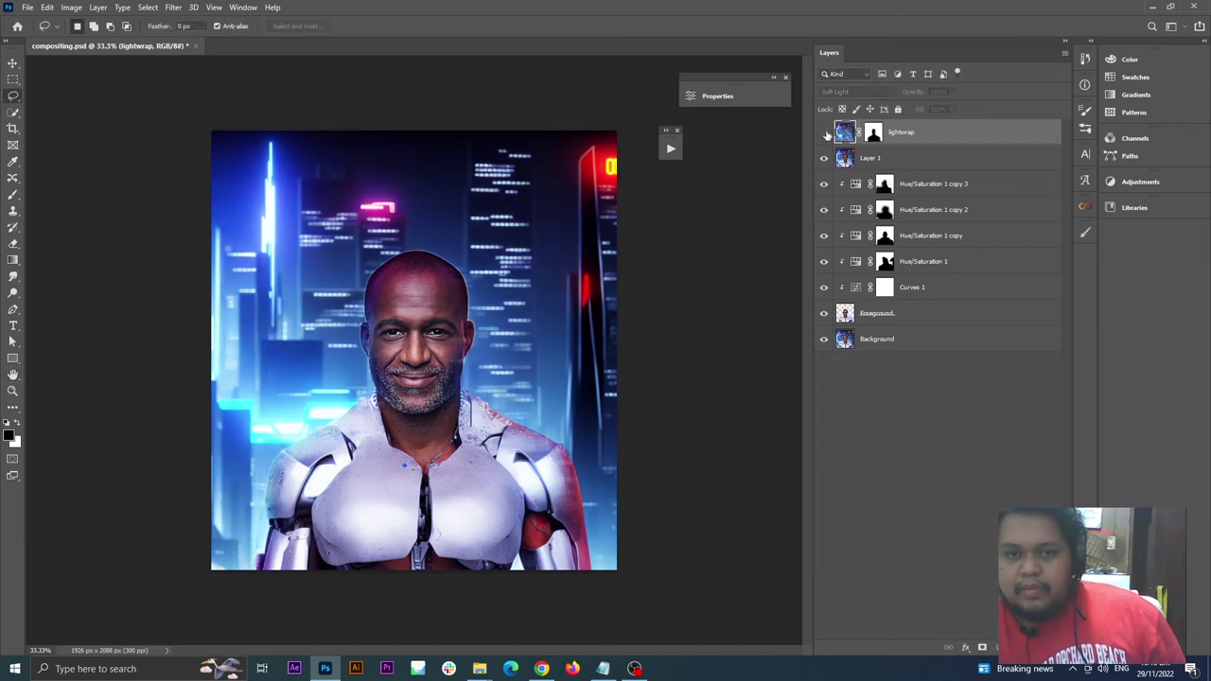
pyautogui.click(824, 132)
pyautogui.click(824, 132)
pyautogui.click(824, 132)
pyautogui.click(824, 132)
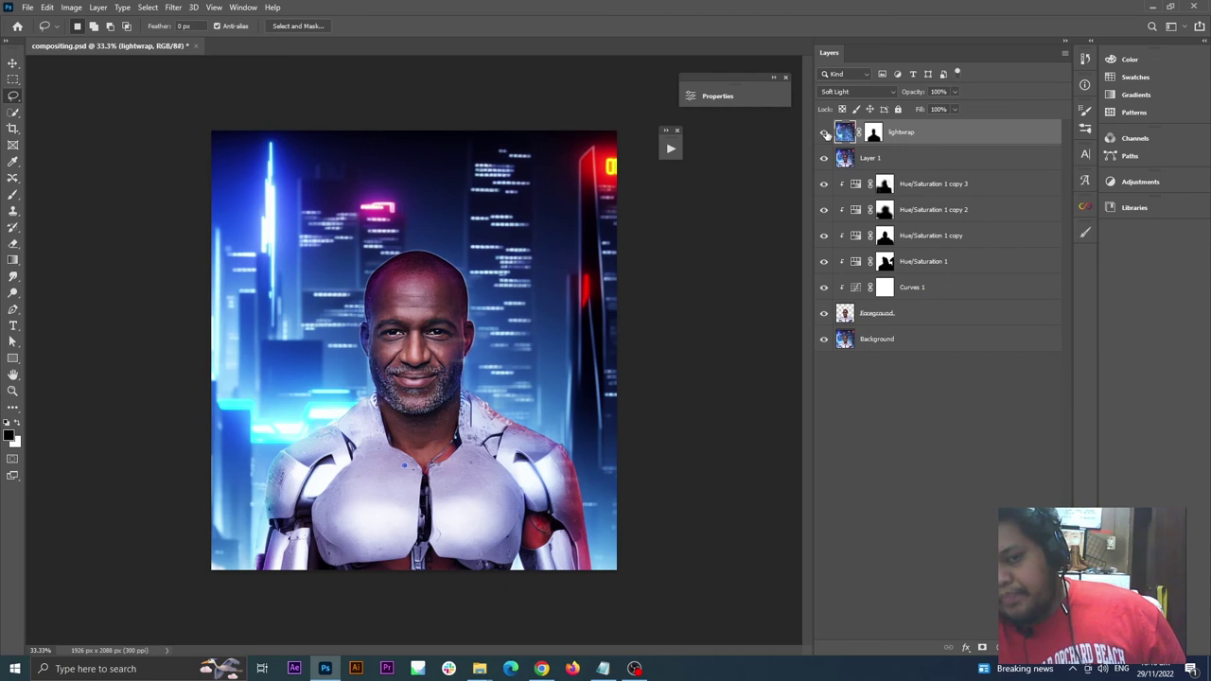
pyautogui.click(824, 133)
pyautogui.click(824, 132)
pyautogui.click(824, 132)
pyautogui.click(824, 132)
pyautogui.click(824, 133)
pyautogui.click(824, 132)
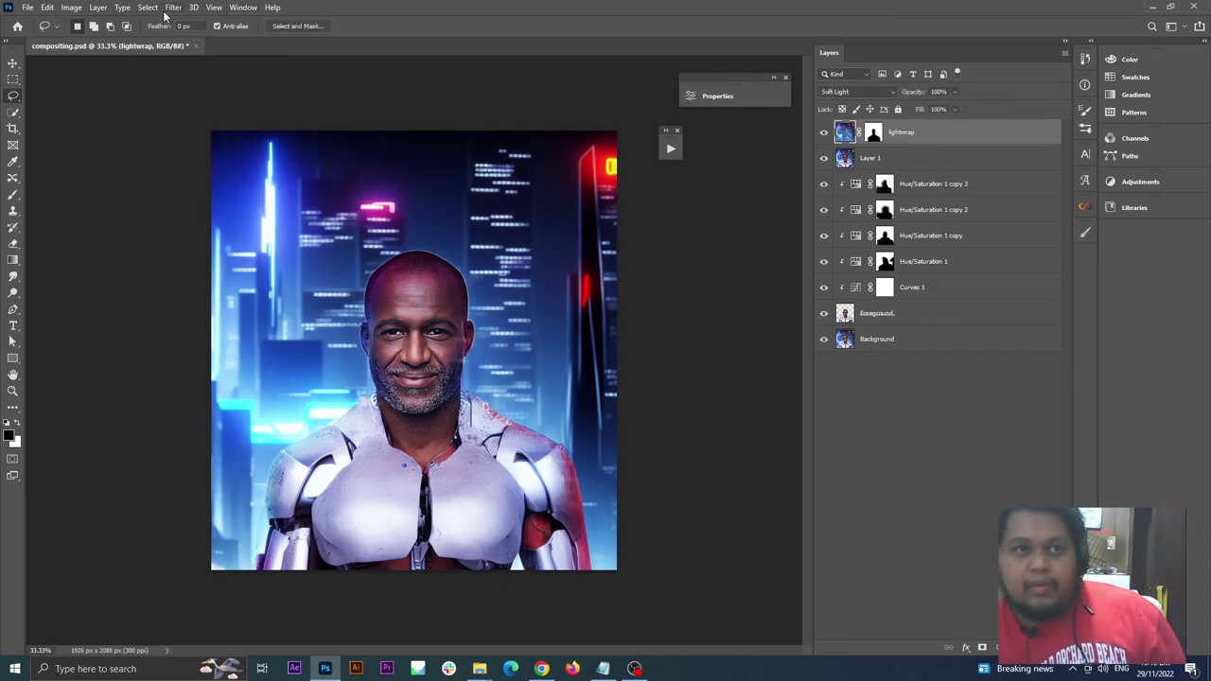
# Rerun Gaussian Blur on lightwrap at a 23.5-pixel radius and compare the stronger glow
pyautogui.click(168, 10)
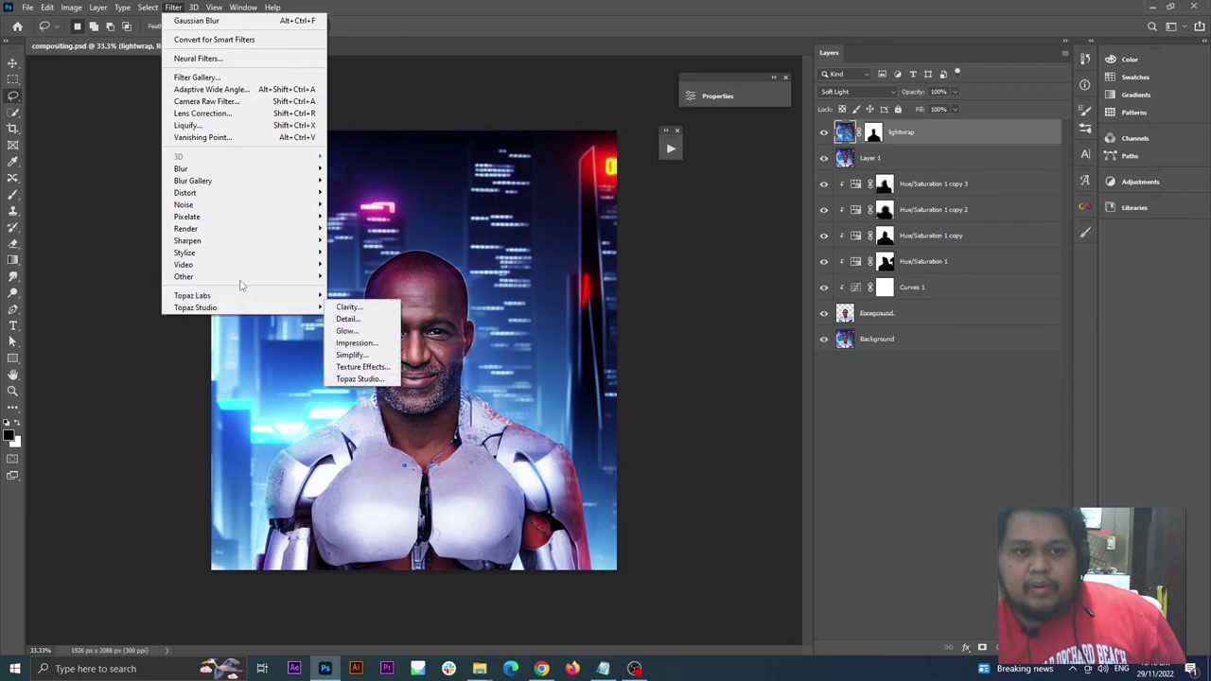
pyautogui.moveTo(253, 170)
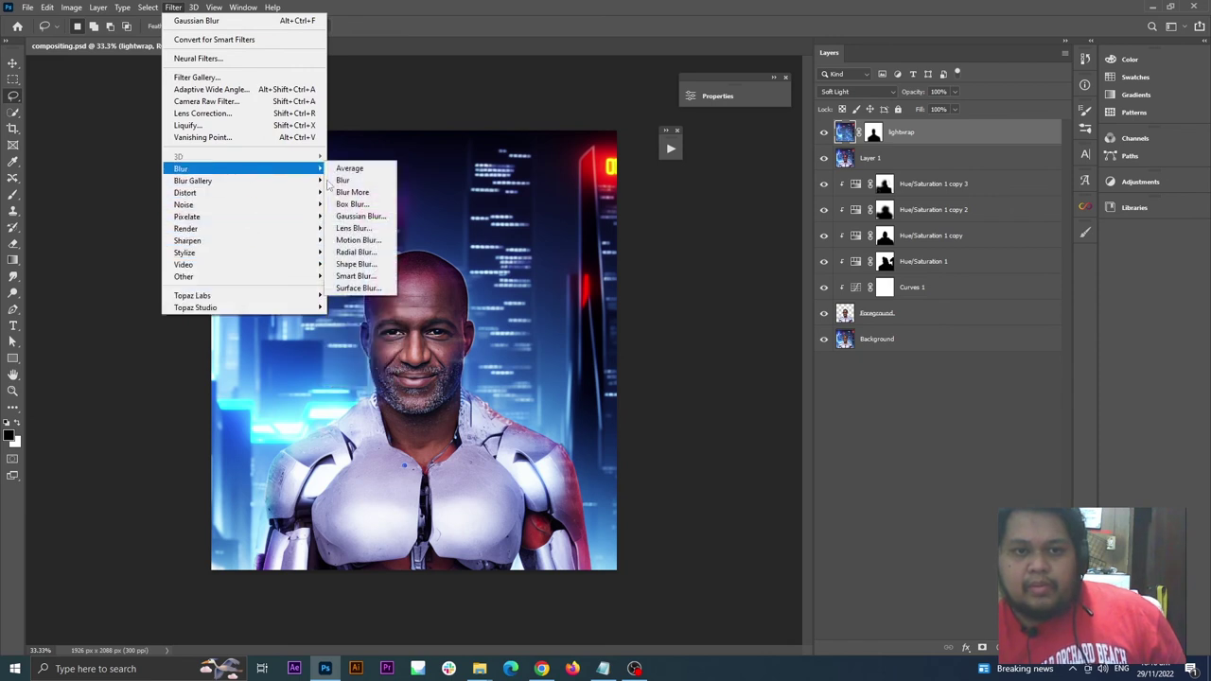
pyautogui.click(360, 216)
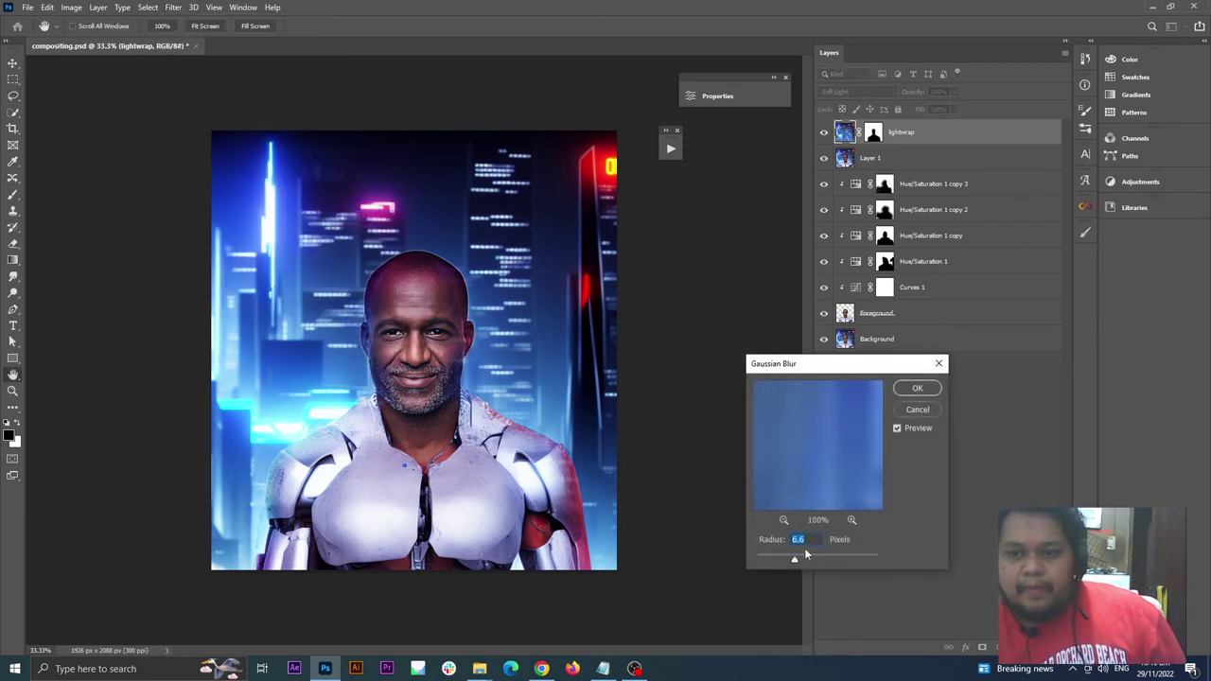
pyautogui.moveTo(797, 563); pyautogui.dragTo(812, 564)
pyautogui.click(917, 388)
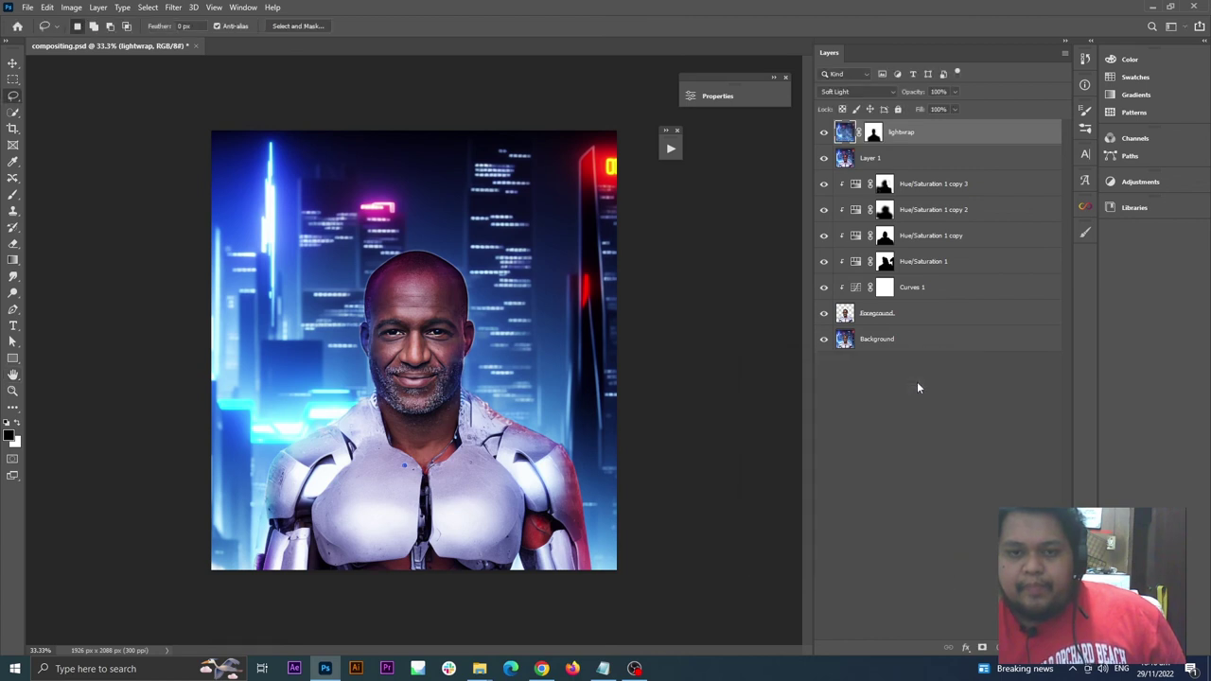
pyautogui.click(822, 134)
pyautogui.click(822, 134)
pyautogui.click(822, 134)
pyautogui.click(823, 133)
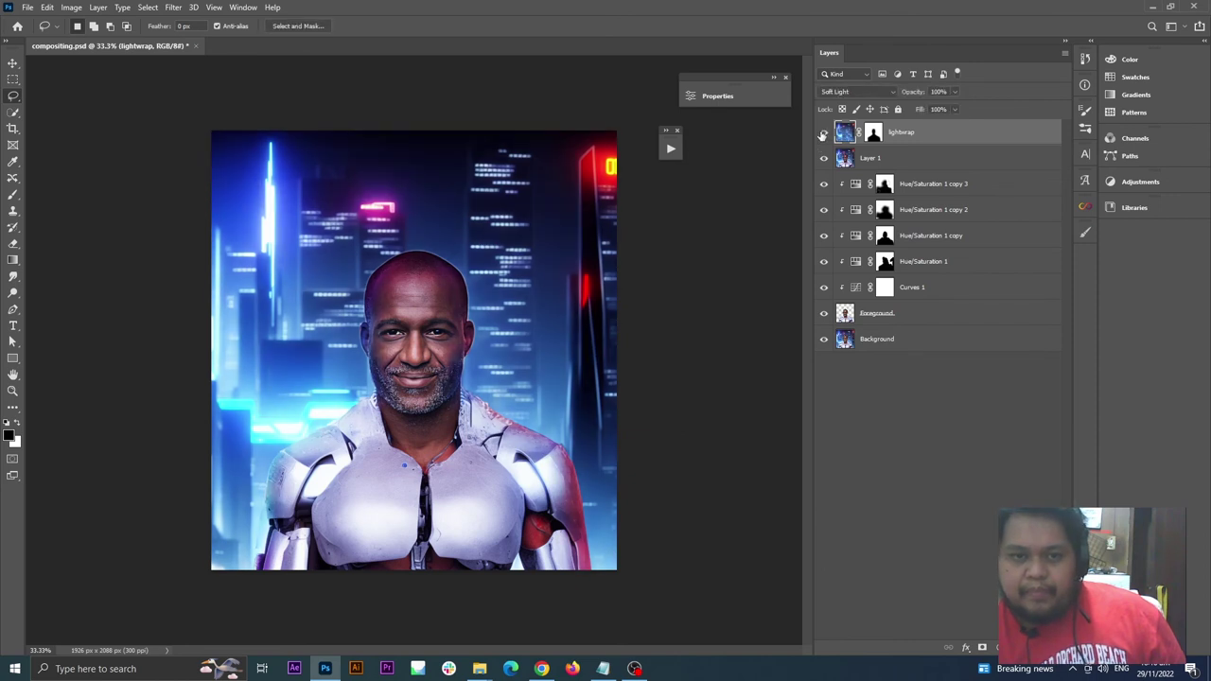
pyautogui.click(822, 133)
pyautogui.click(822, 134)
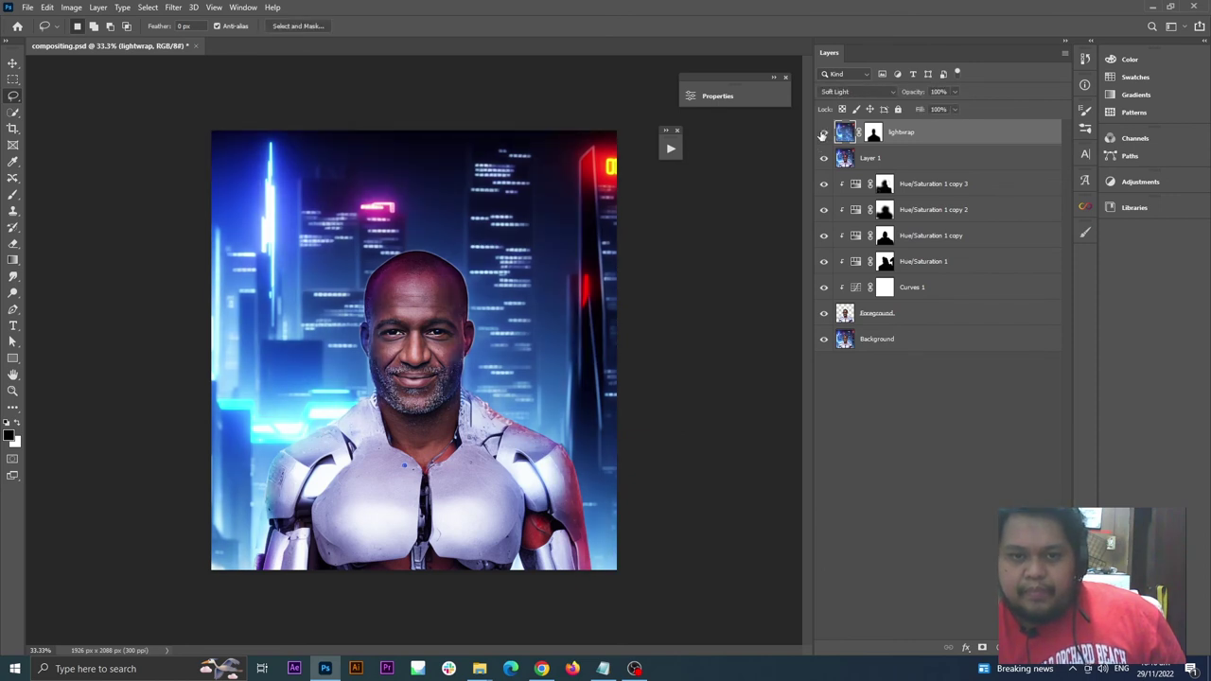
pyautogui.click(952, 343)
pyautogui.click(923, 132)
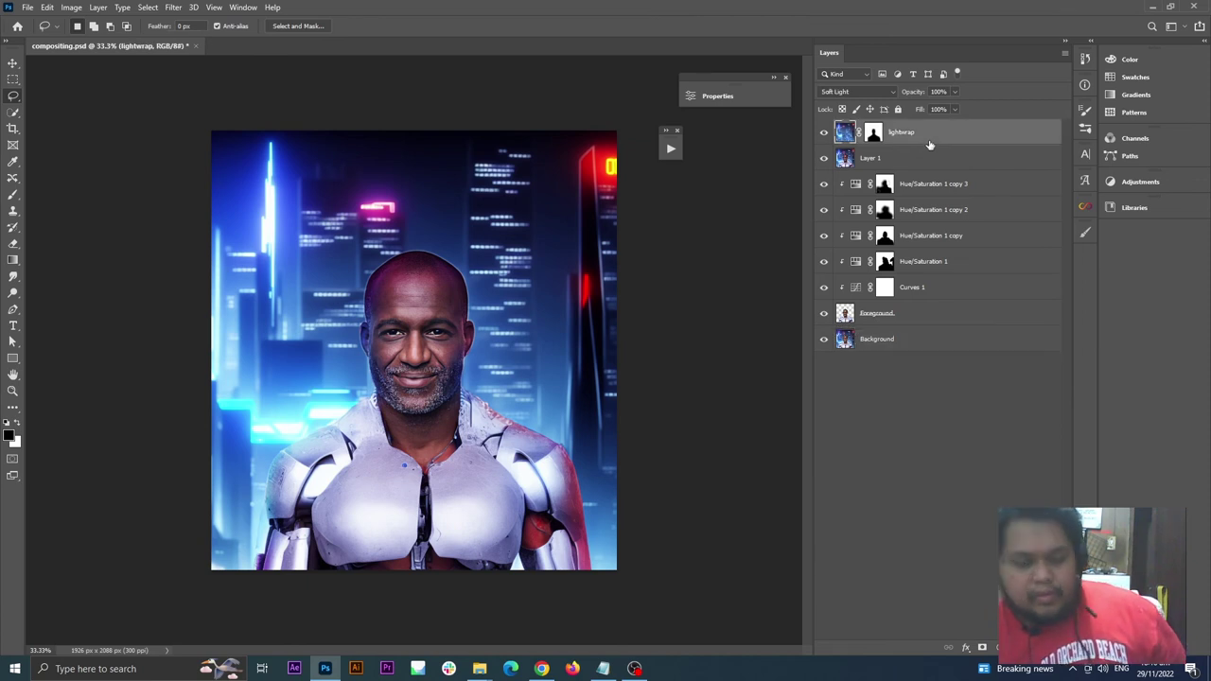
# Stamp all visible layers into a merged Layer 2 and switch to the Move tool
pyautogui.hotkey('ctrl', 'shift', 'alt', 'e')
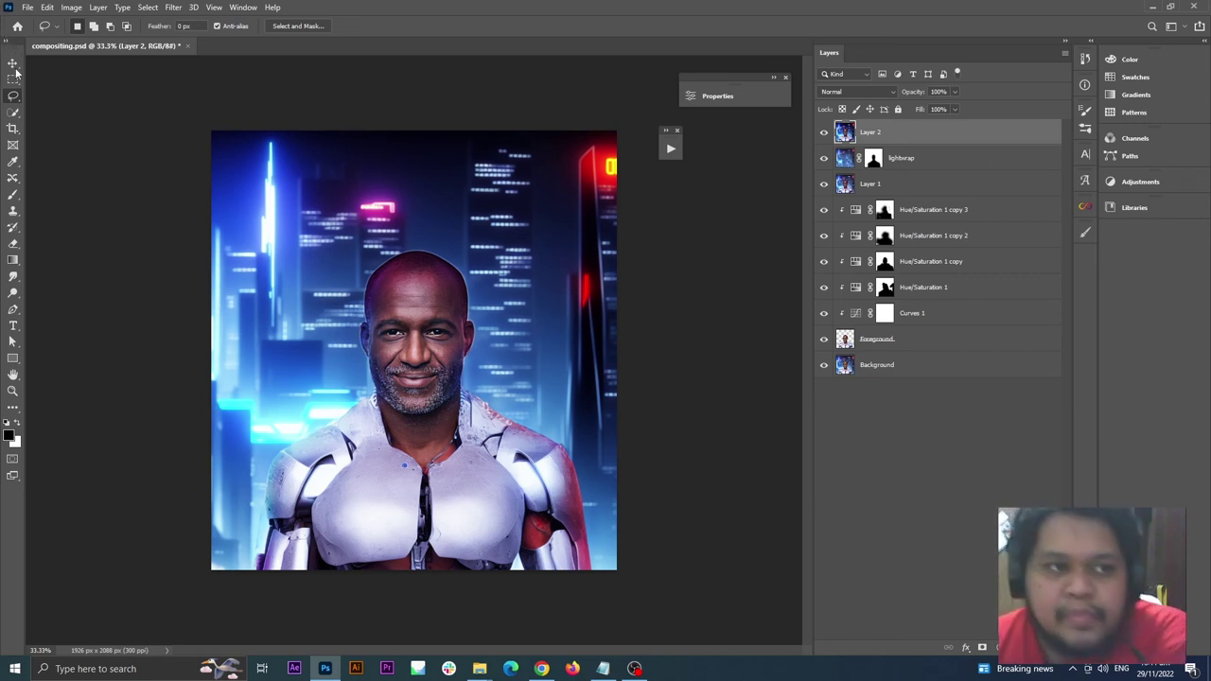
pyautogui.press('v')
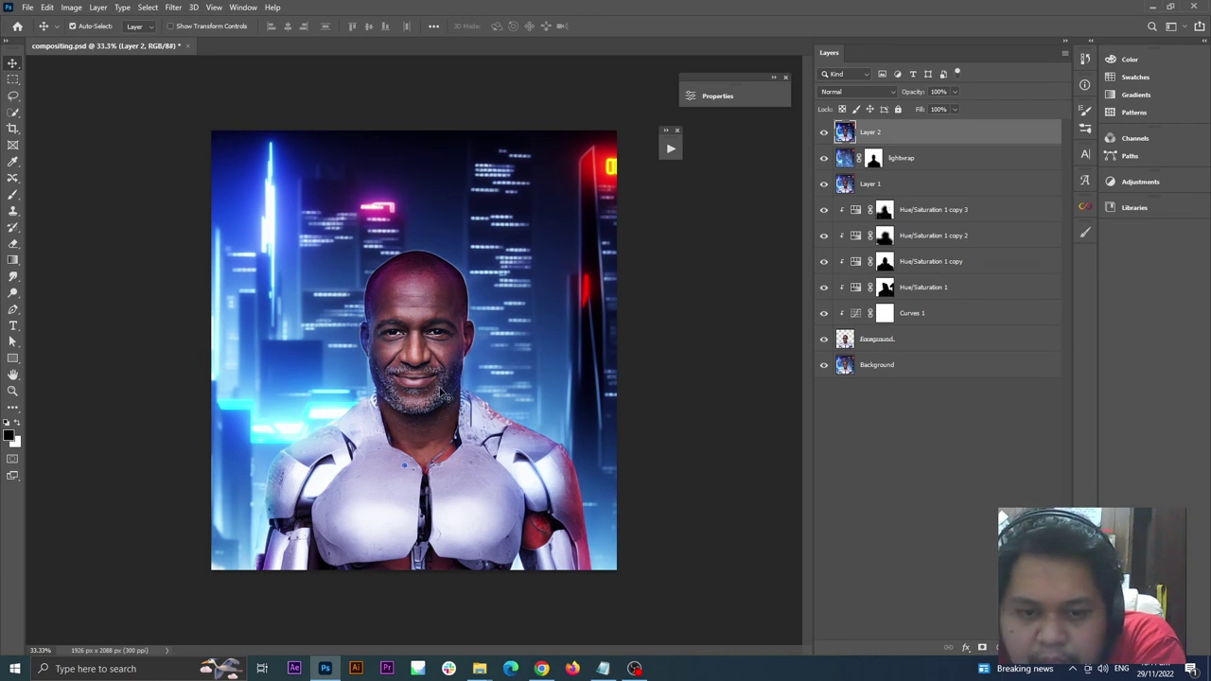
# Add a Color Lookup adjustment layer loaded with the 2Strip.look LUT
pyautogui.click(998, 648)
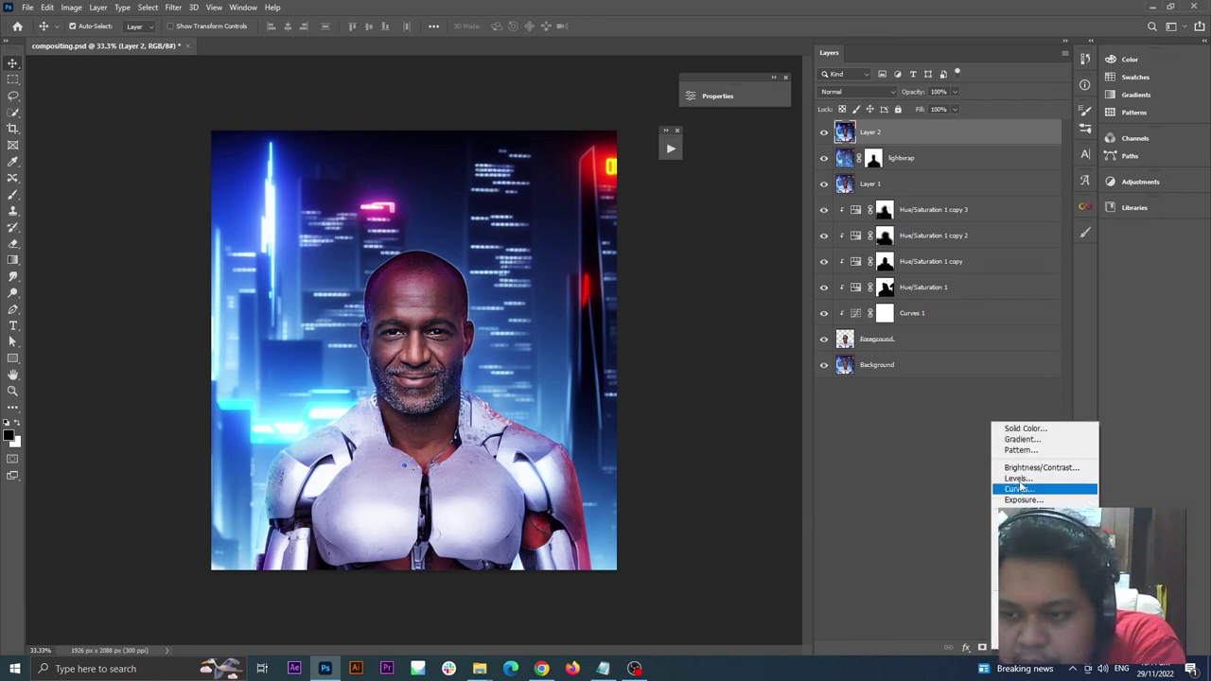
pyautogui.click(1022, 581)
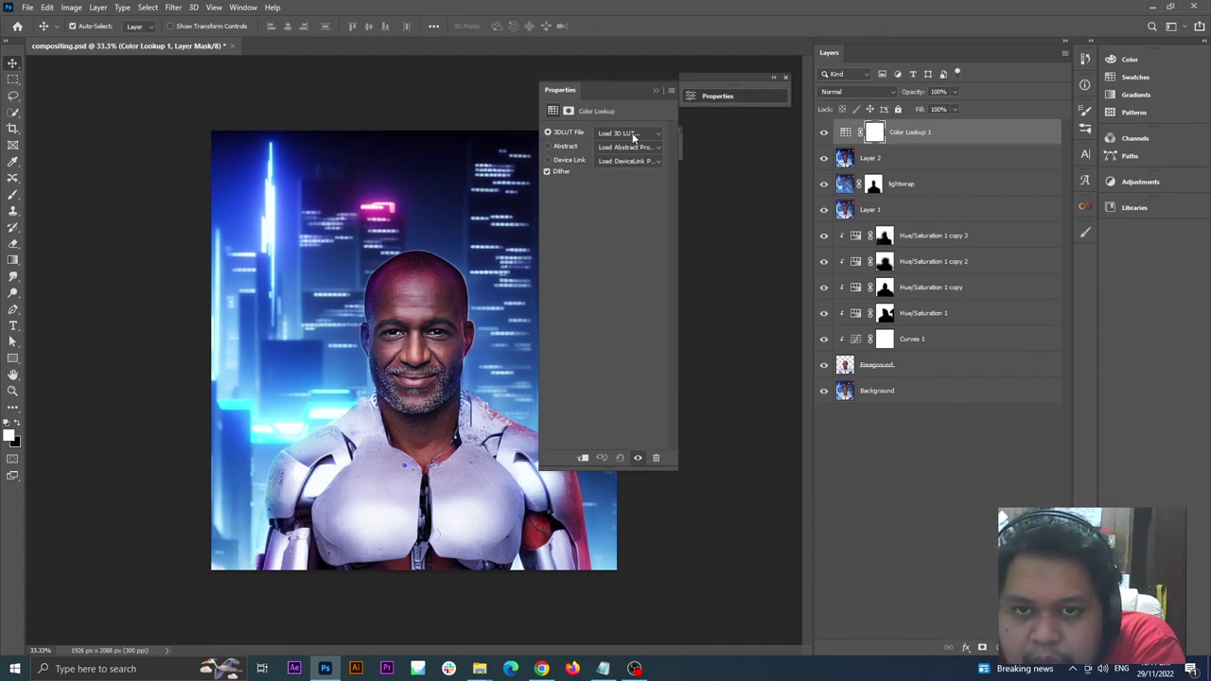
pyautogui.click(642, 140)
pyautogui.click(632, 184)
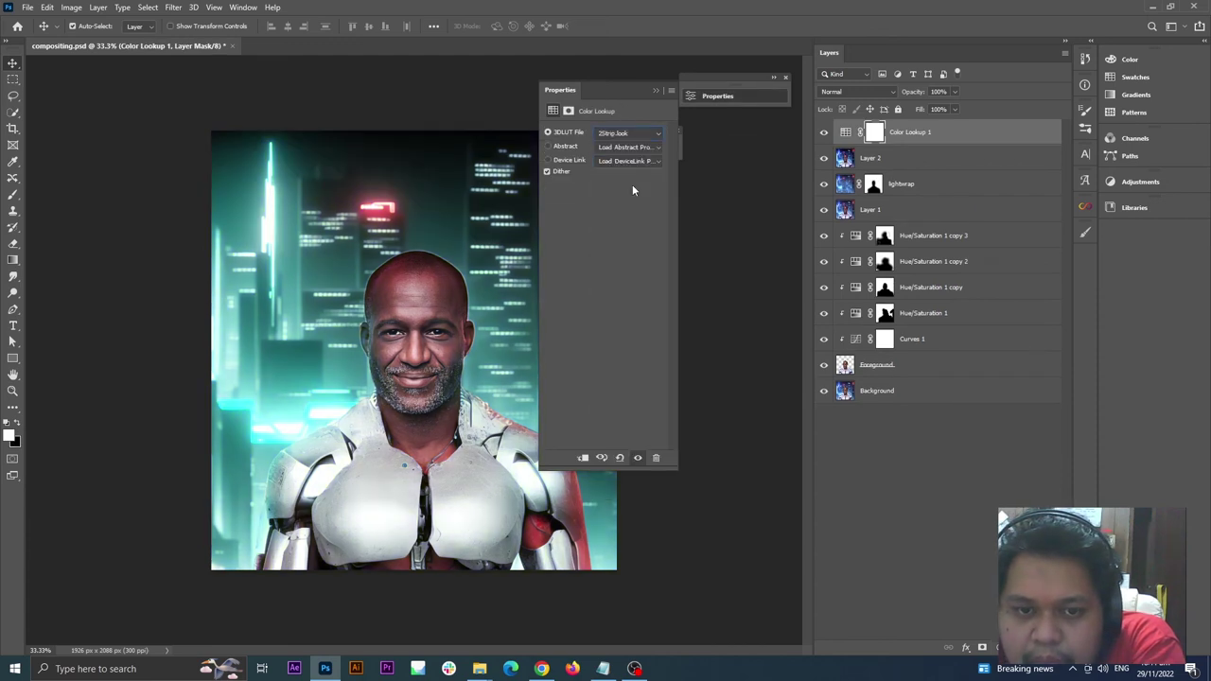
# Preview LUTs from Candlelight through TensionGreen, settling on TealOrangePlusContrast
pyautogui.press('Down')
pyautogui.press('Down')
pyautogui.press('Down')
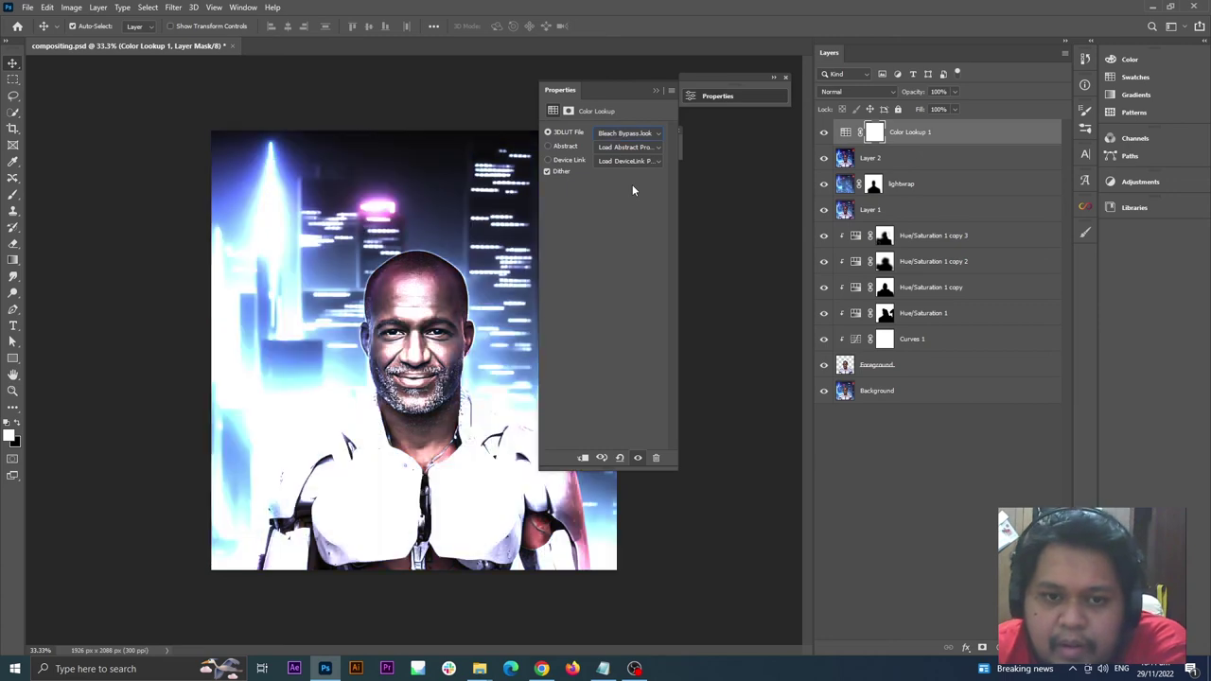
pyautogui.press('Down')
pyautogui.press('Down')
pyautogui.press('Down')
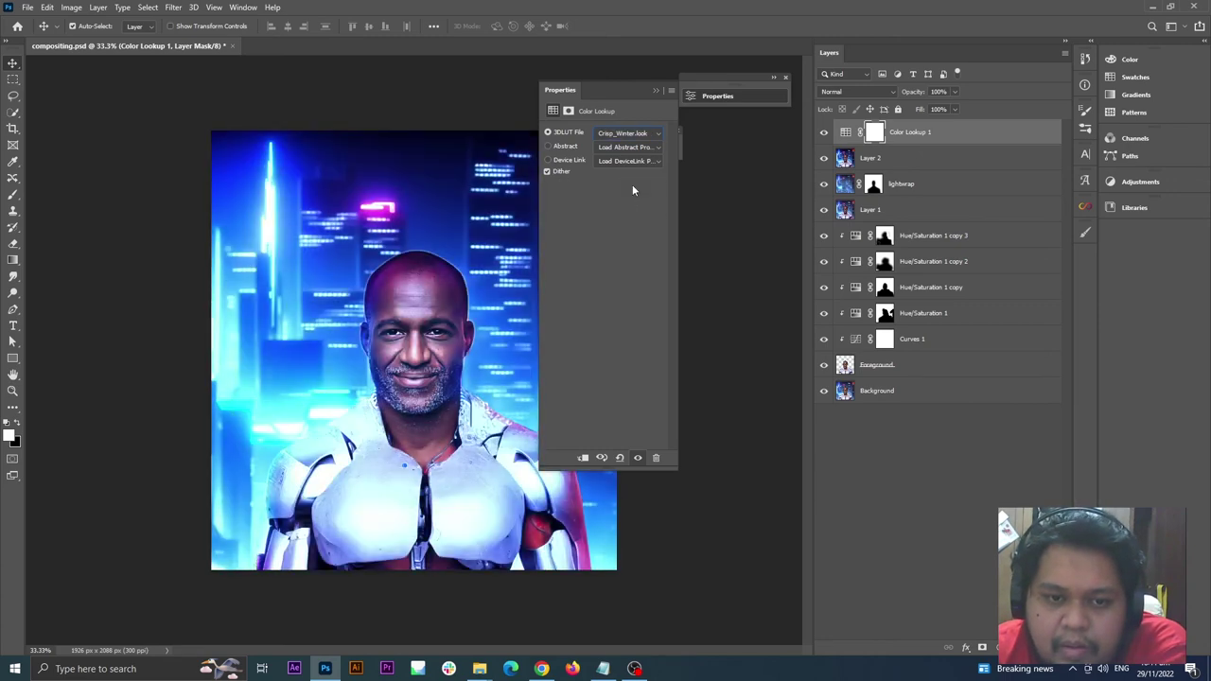
pyautogui.press('Down')
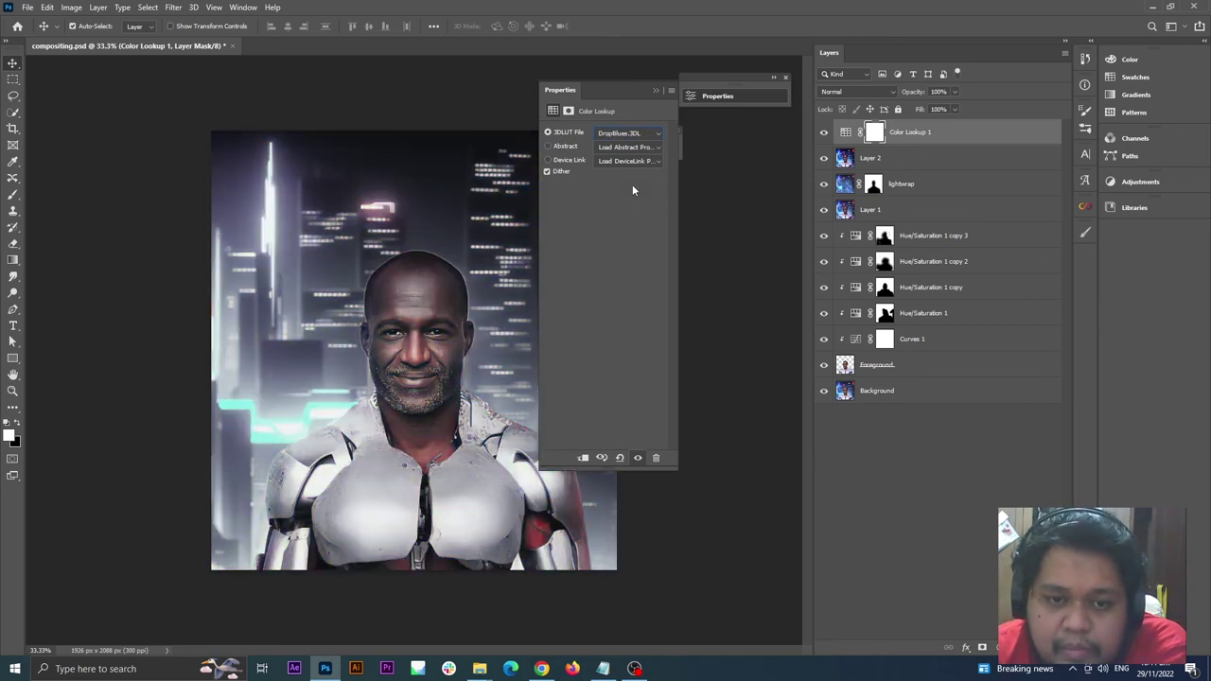
pyautogui.press('Down')
pyautogui.press('Down')
pyautogui.press('Down')
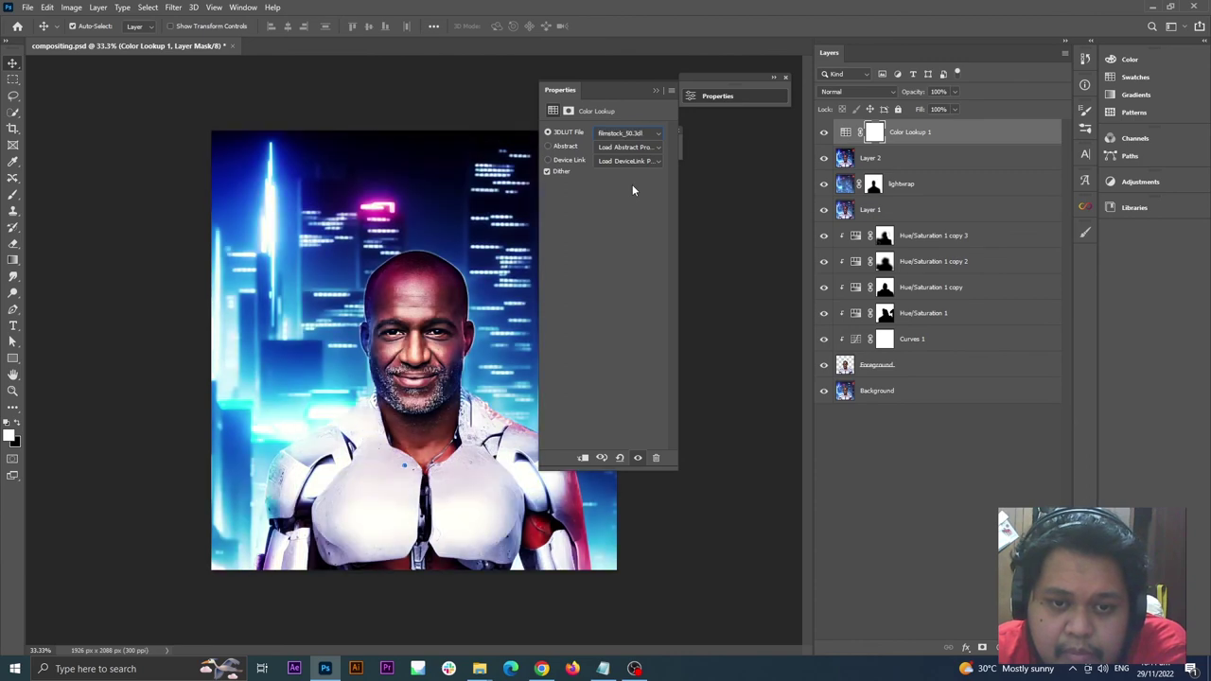
pyautogui.press('Down')
pyautogui.press('Down')
pyautogui.press('Down')
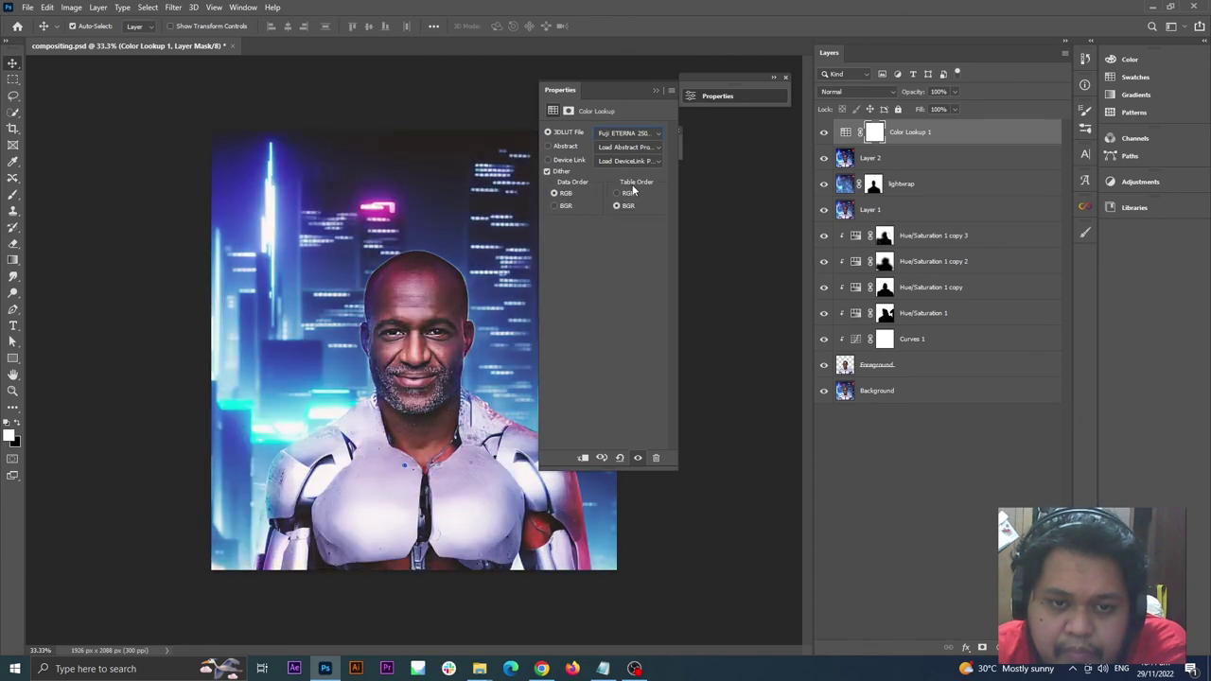
pyautogui.press('Down')
pyautogui.press('Down')
pyautogui.press('Down')
pyautogui.press('Down')
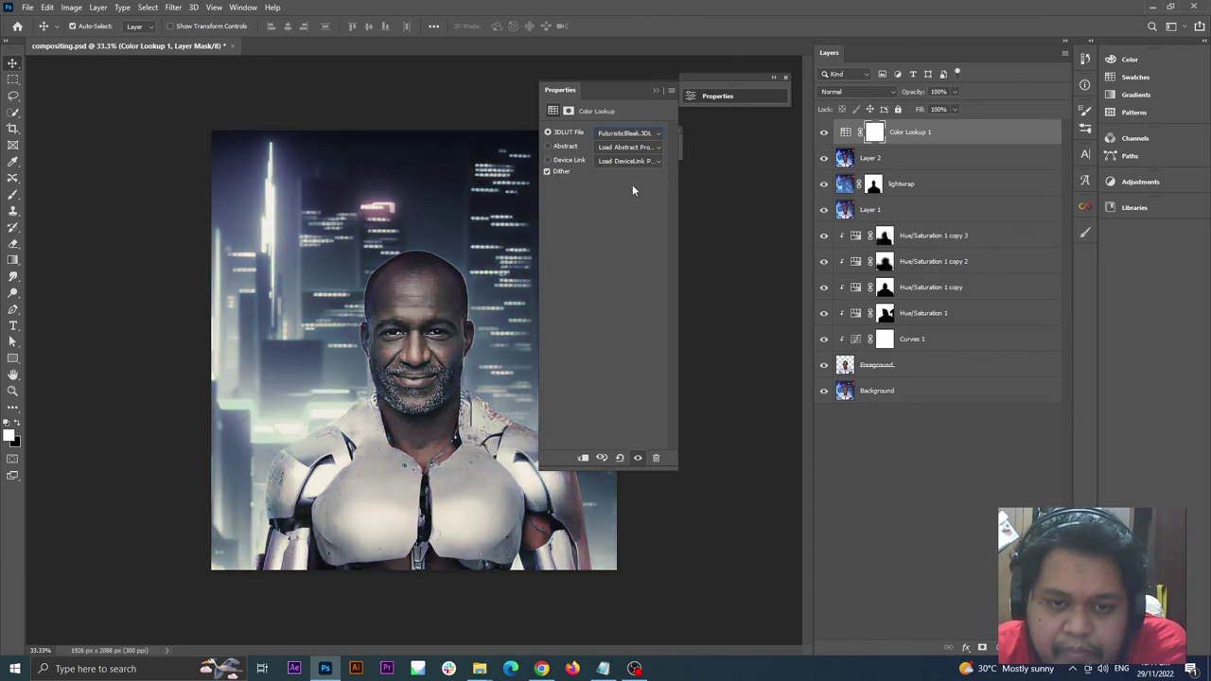
pyautogui.press('Down')
pyautogui.press('Down')
pyautogui.press('Down')
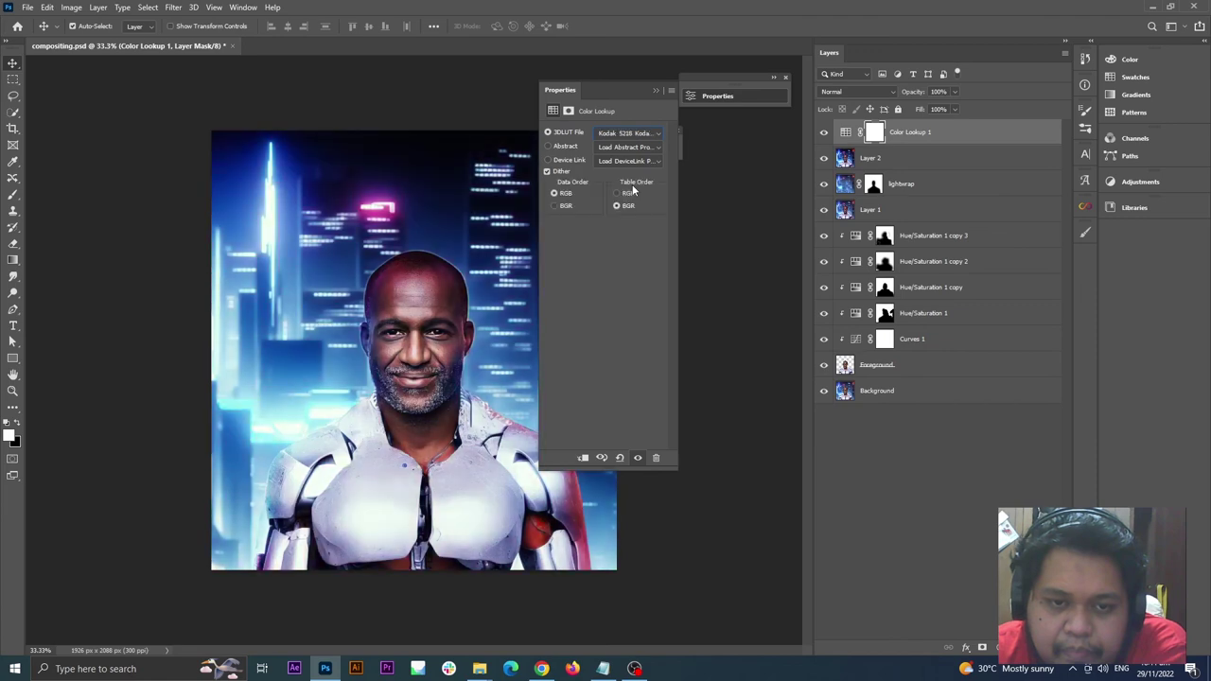
pyautogui.press('Down')
pyautogui.press('Down')
pyautogui.press('Down')
pyautogui.press('Down')
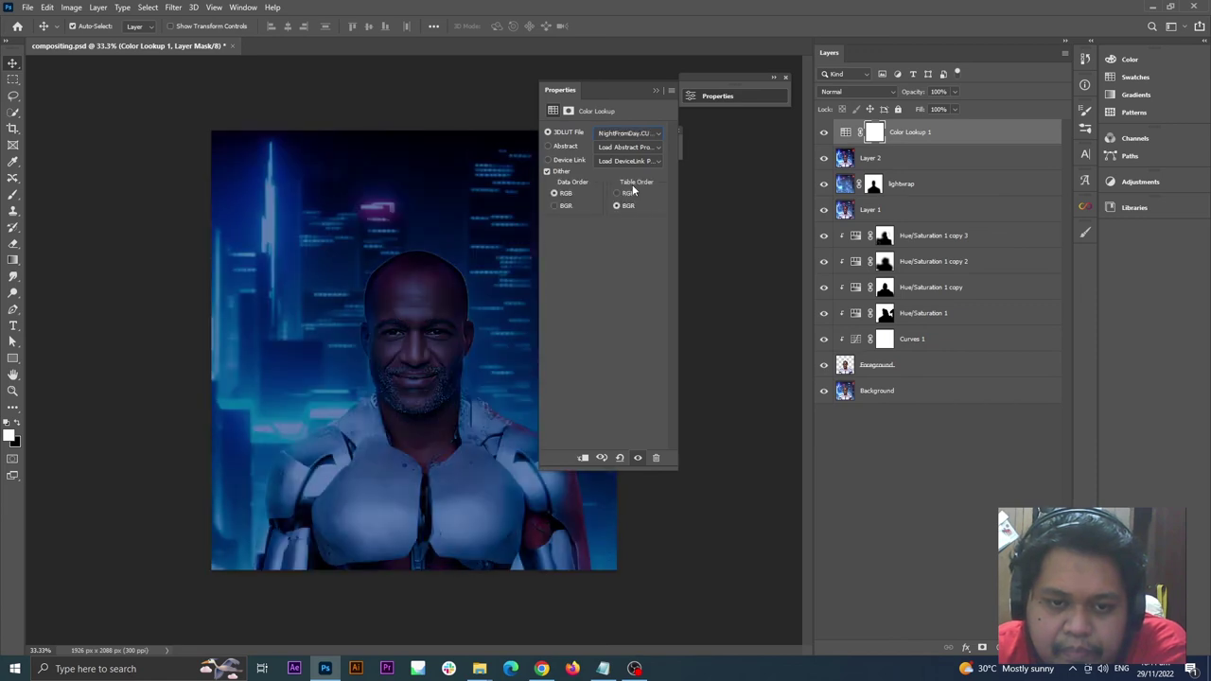
pyautogui.press('Down')
pyautogui.press('Up')
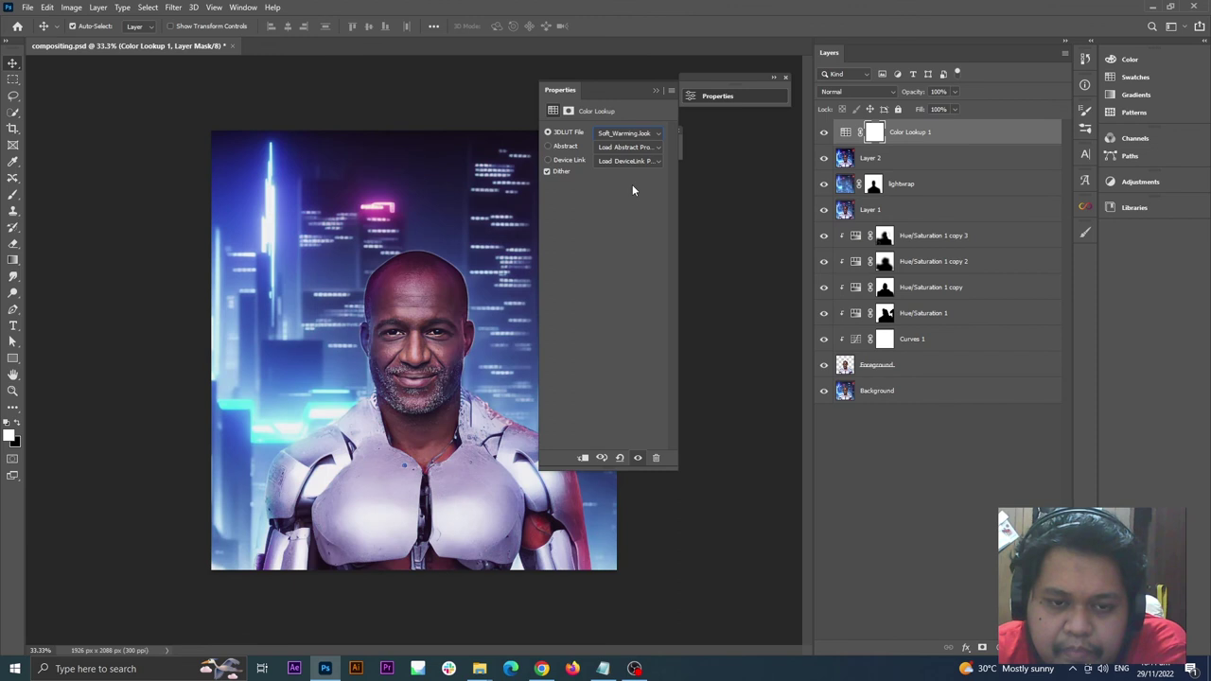
pyautogui.press('Down')
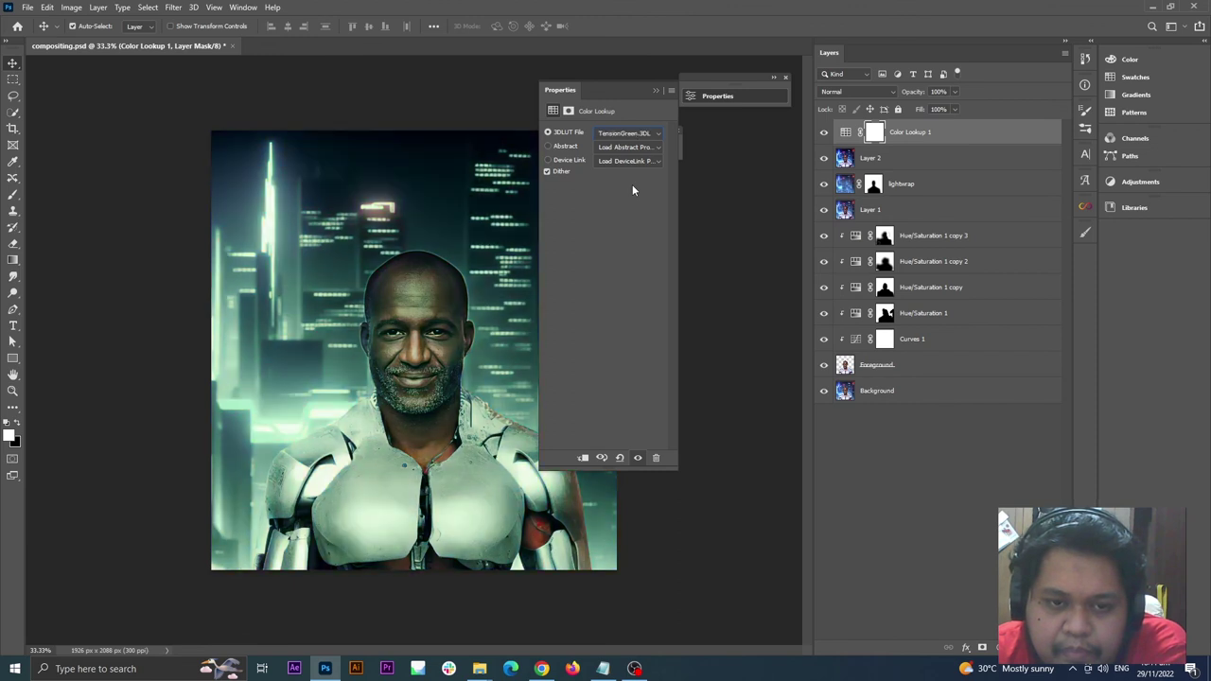
pyautogui.press('Up')
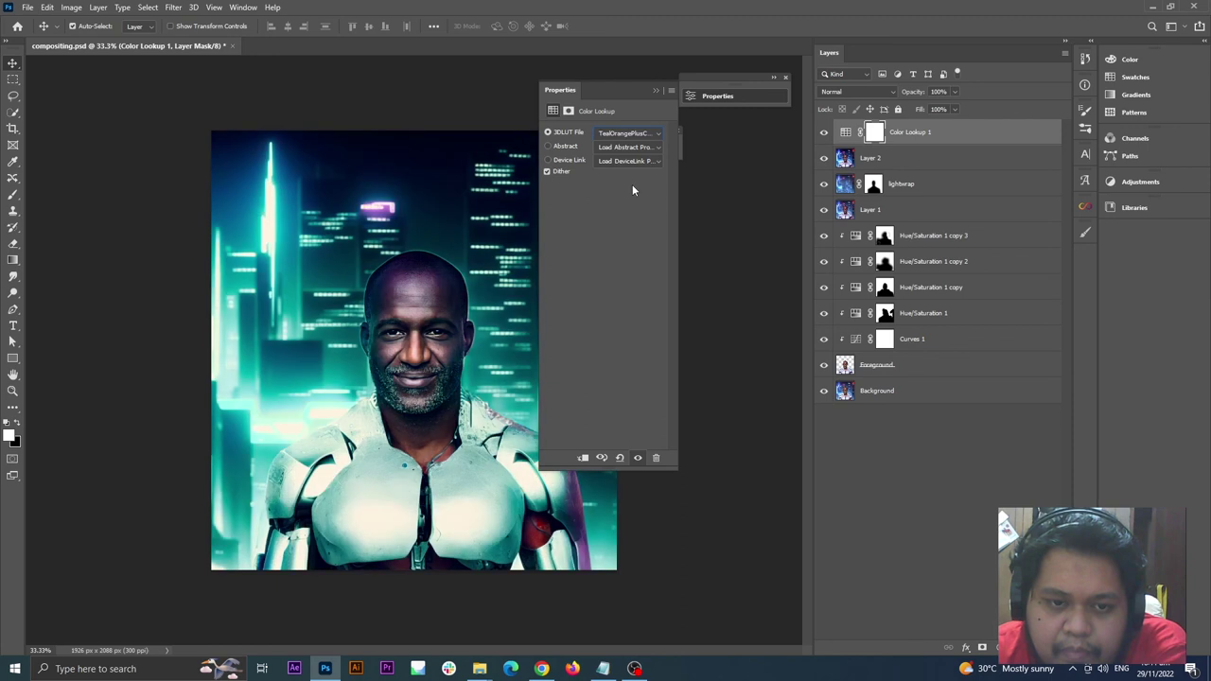
# Lower Color Lookup 1's fill to 39% and compare the grade on and off
pyautogui.click(892, 474)
pyautogui.click(925, 131)
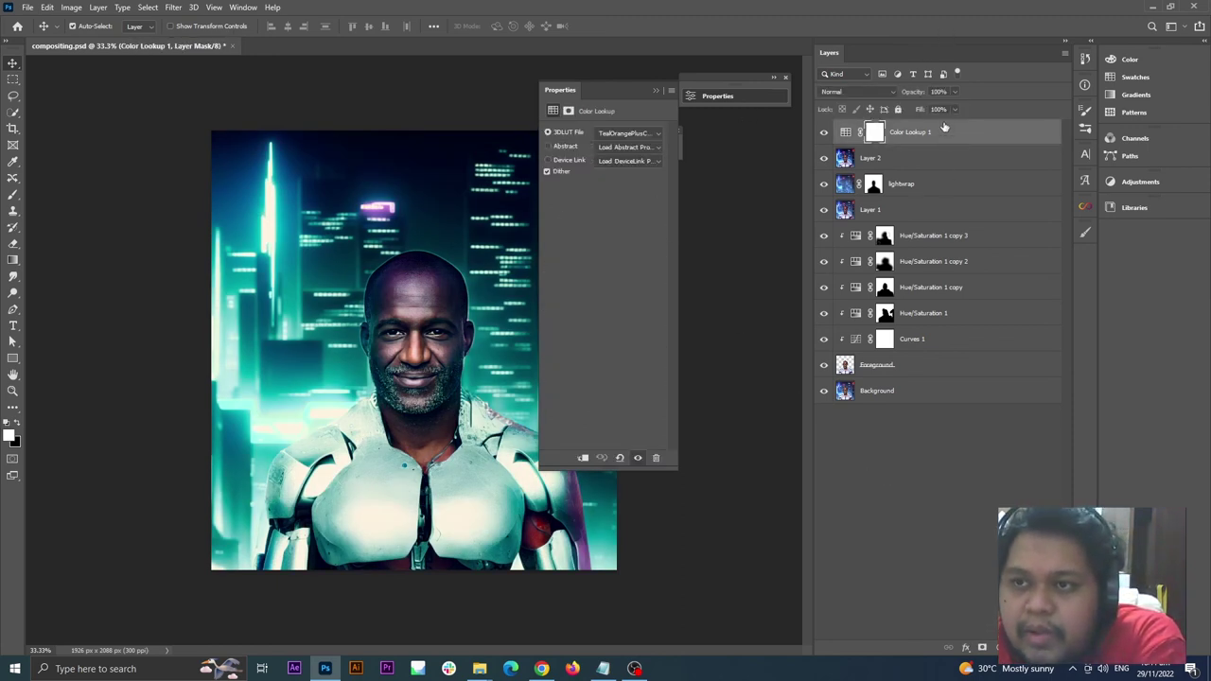
pyautogui.moveTo(924, 111)
pyautogui.mouseDown()
pyautogui.moveTo(903, 117)
pyautogui.moveTo(923, 114)
pyautogui.mouseUp()
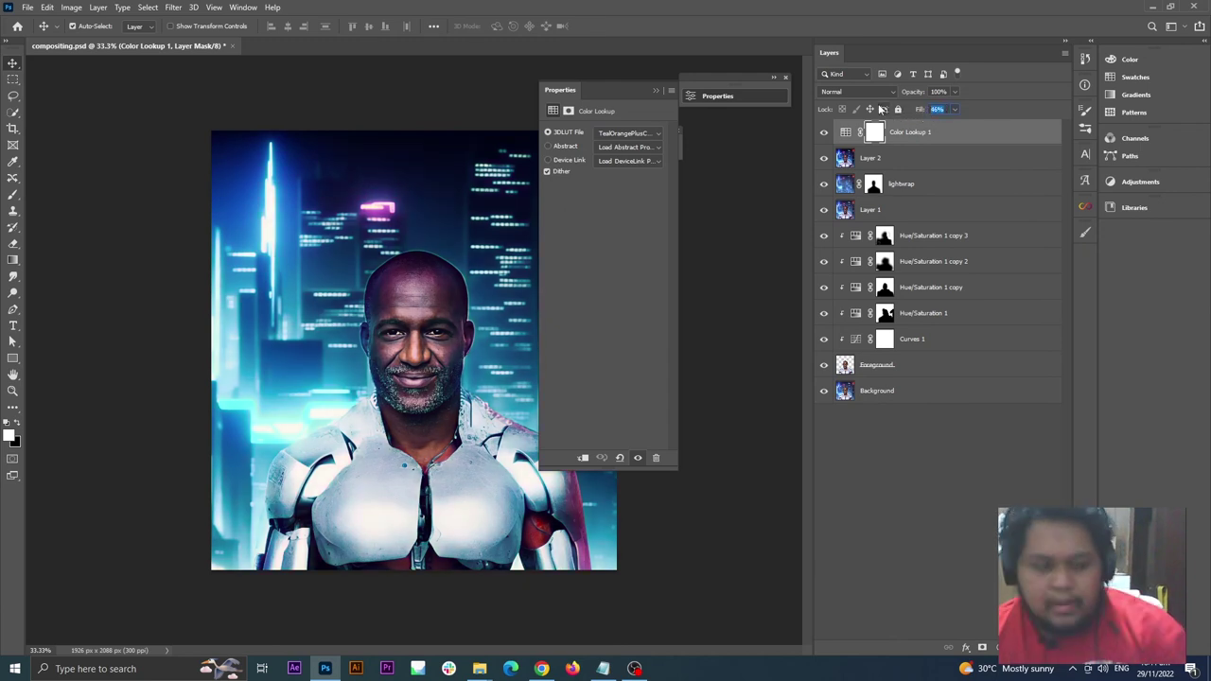
pyautogui.click(823, 133)
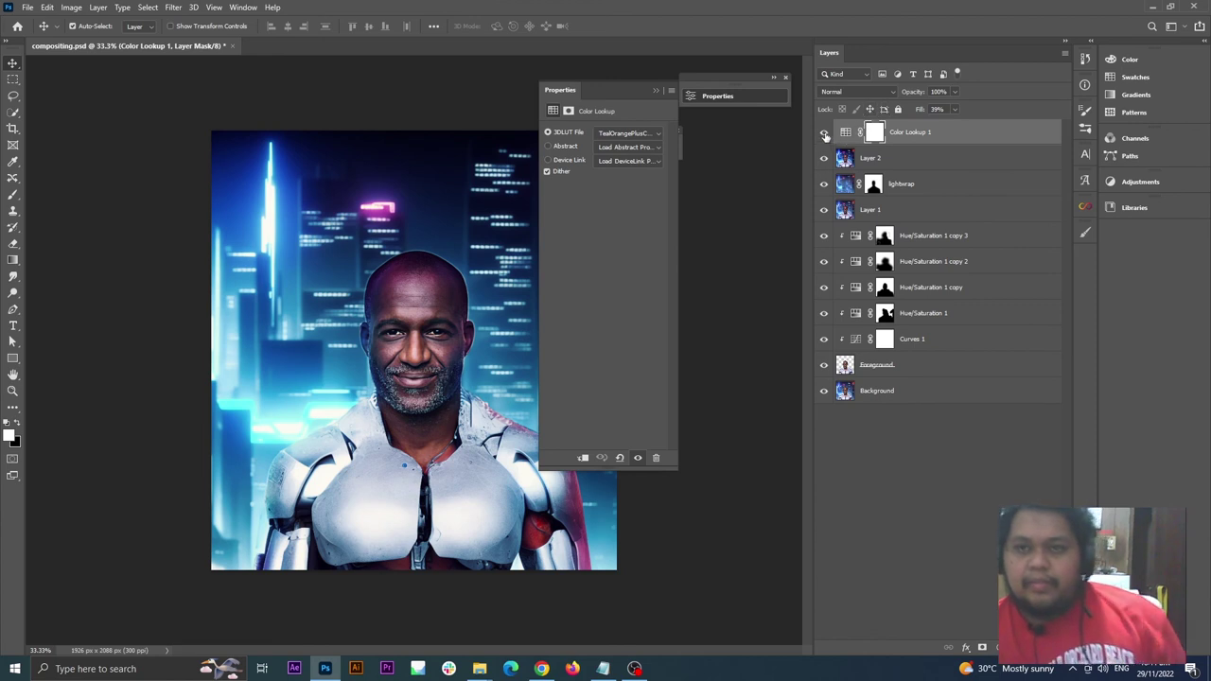
pyautogui.click(823, 133)
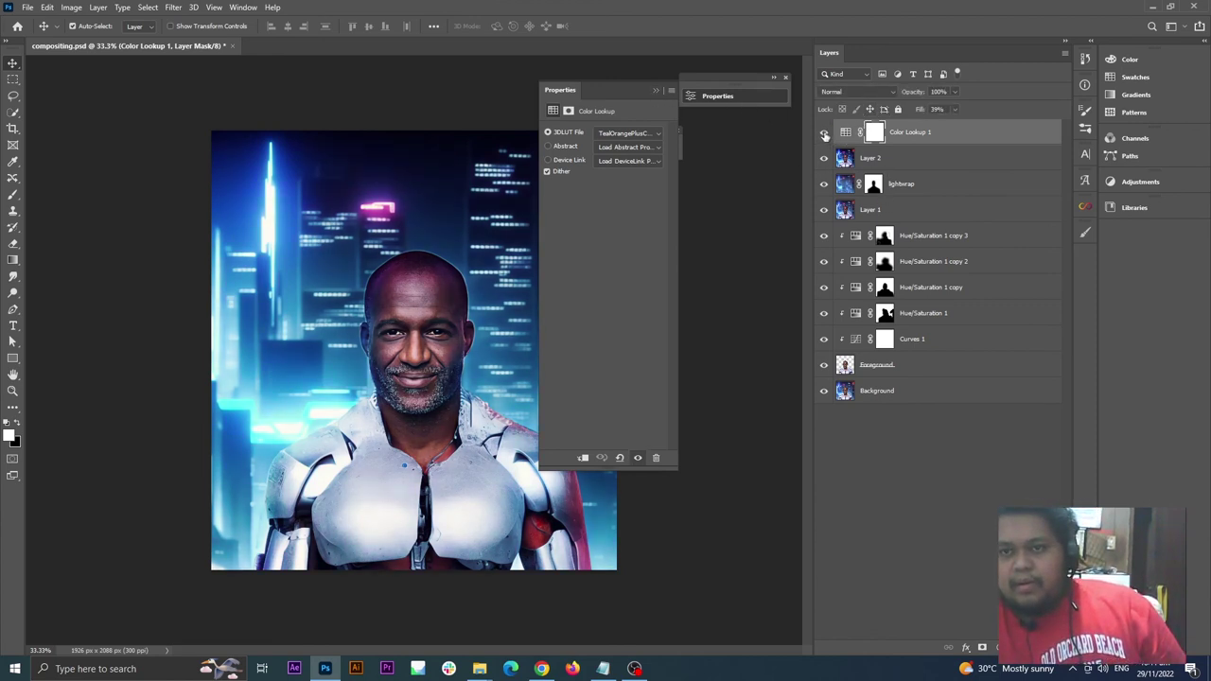
pyautogui.click(655, 90)
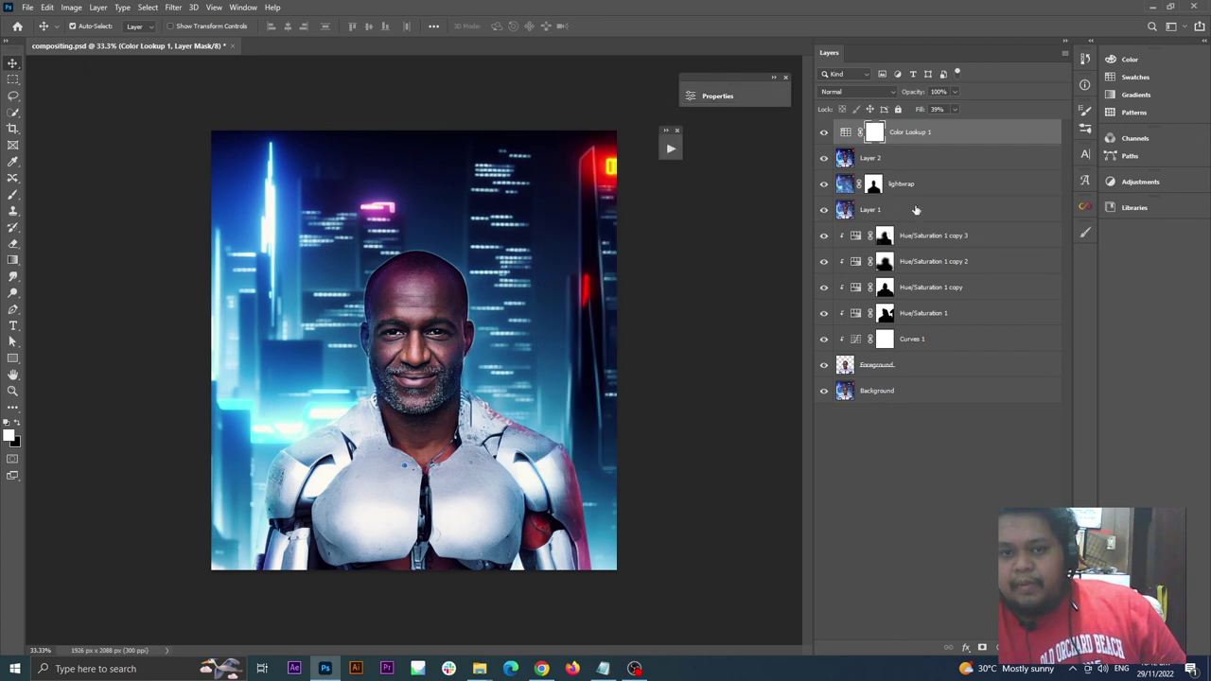
# Add a Curves S-curve lowering shadows and lifting highlights, then stamp visible layers into Layer 3
pyautogui.click(845, 132)
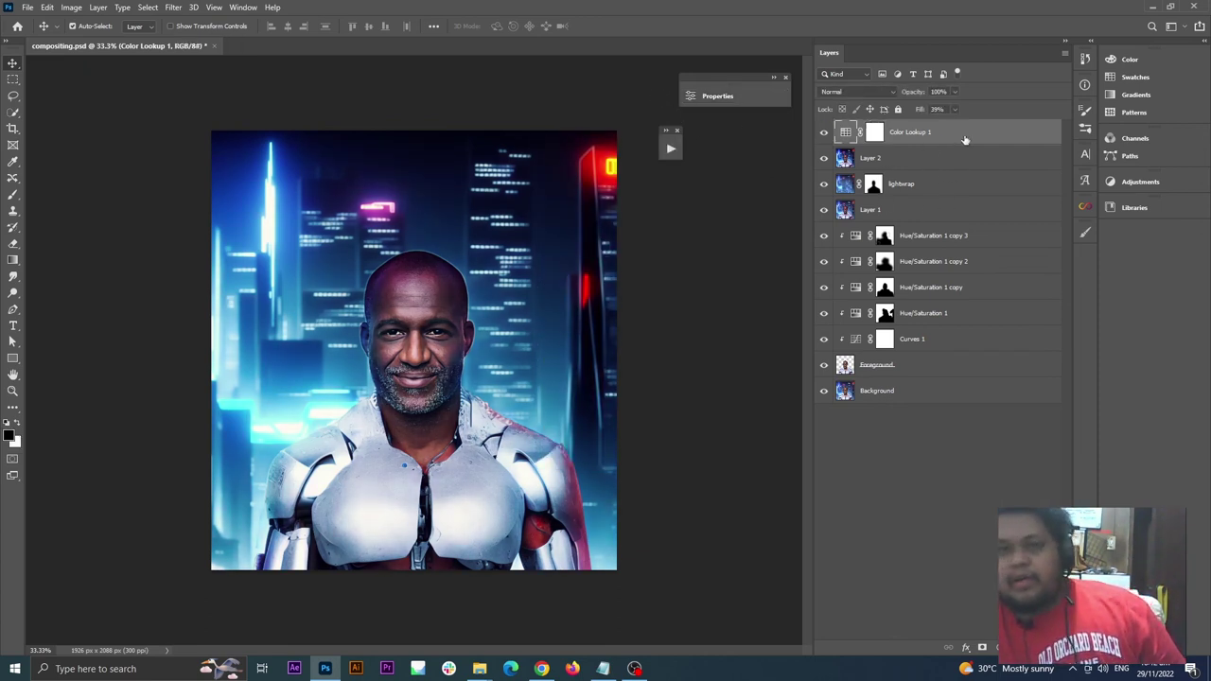
pyautogui.click(996, 649)
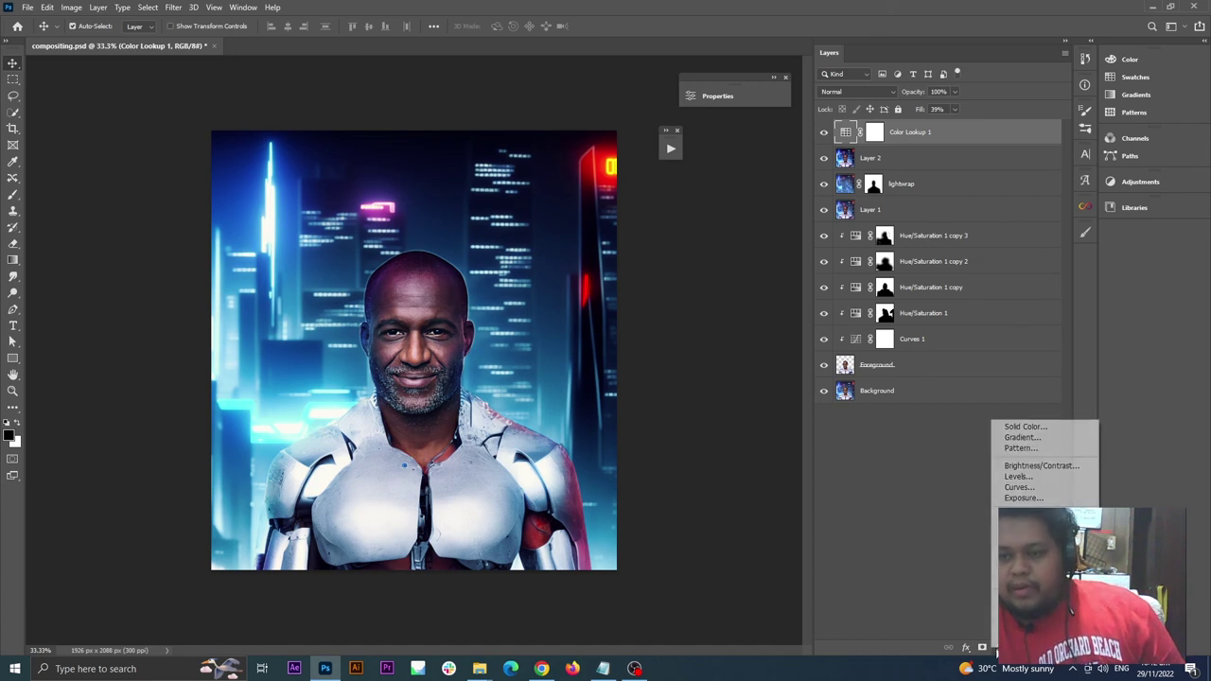
pyautogui.click(1020, 487)
pyautogui.moveTo(600, 225); pyautogui.dragTo(599, 226)
pyautogui.moveTo(639, 184); pyautogui.dragTo(635, 181)
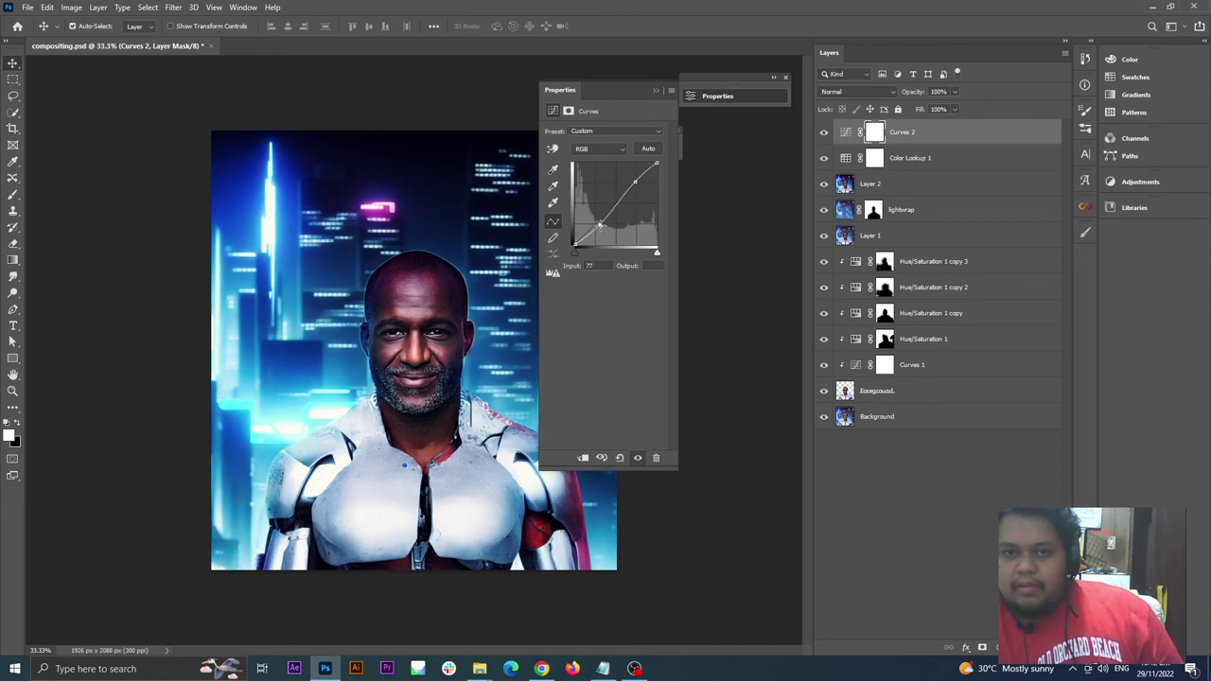
pyautogui.moveTo(600, 226); pyautogui.dragTo(598, 226)
pyautogui.moveTo(634, 182); pyautogui.dragTo(632, 181)
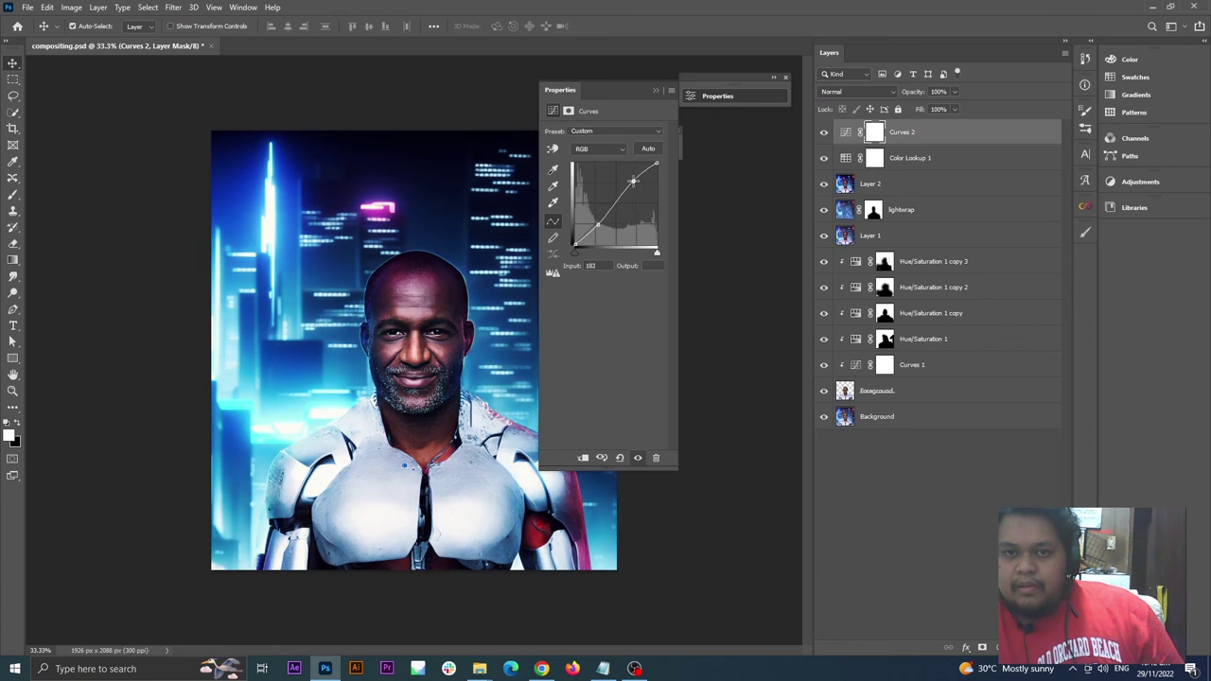
pyautogui.moveTo(600, 224); pyautogui.dragTo(599, 226)
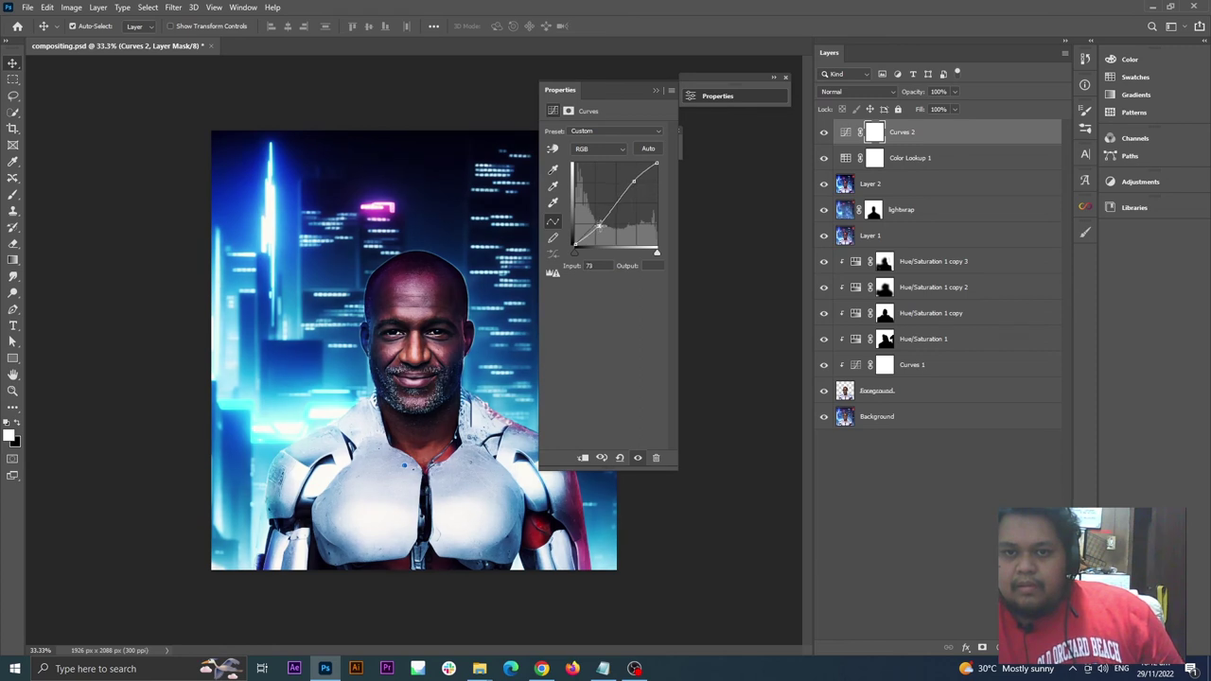
pyautogui.click(656, 91)
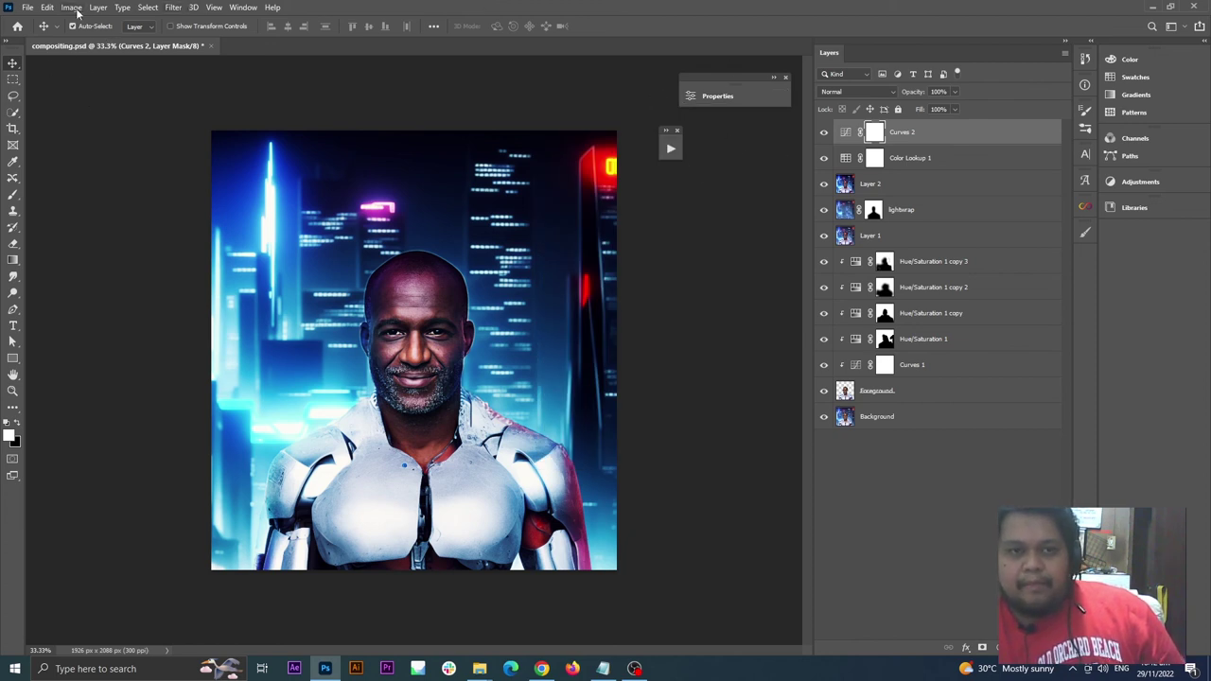
pyautogui.hotkey('ctrl', 'shift', 'alt', 'e')
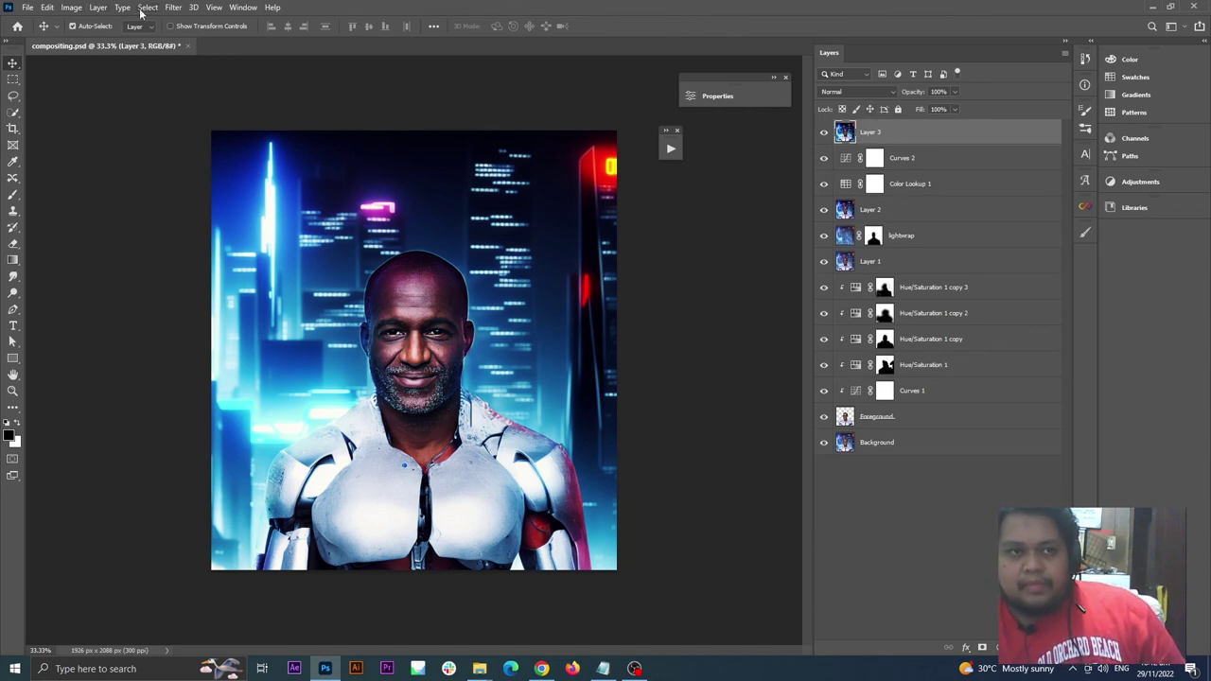
# Send Layer 3 to Topaz Studio and sort its effects by Popular
pyautogui.click(169, 8)
pyautogui.moveTo(281, 308)
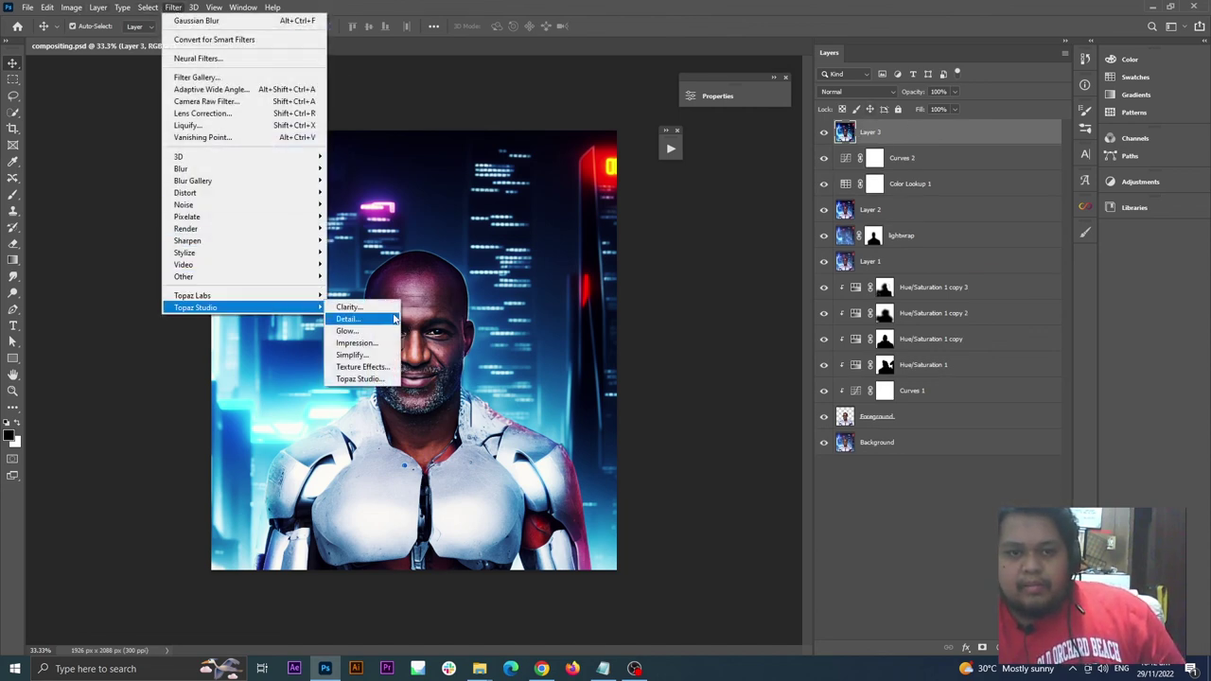
pyautogui.click(366, 379)
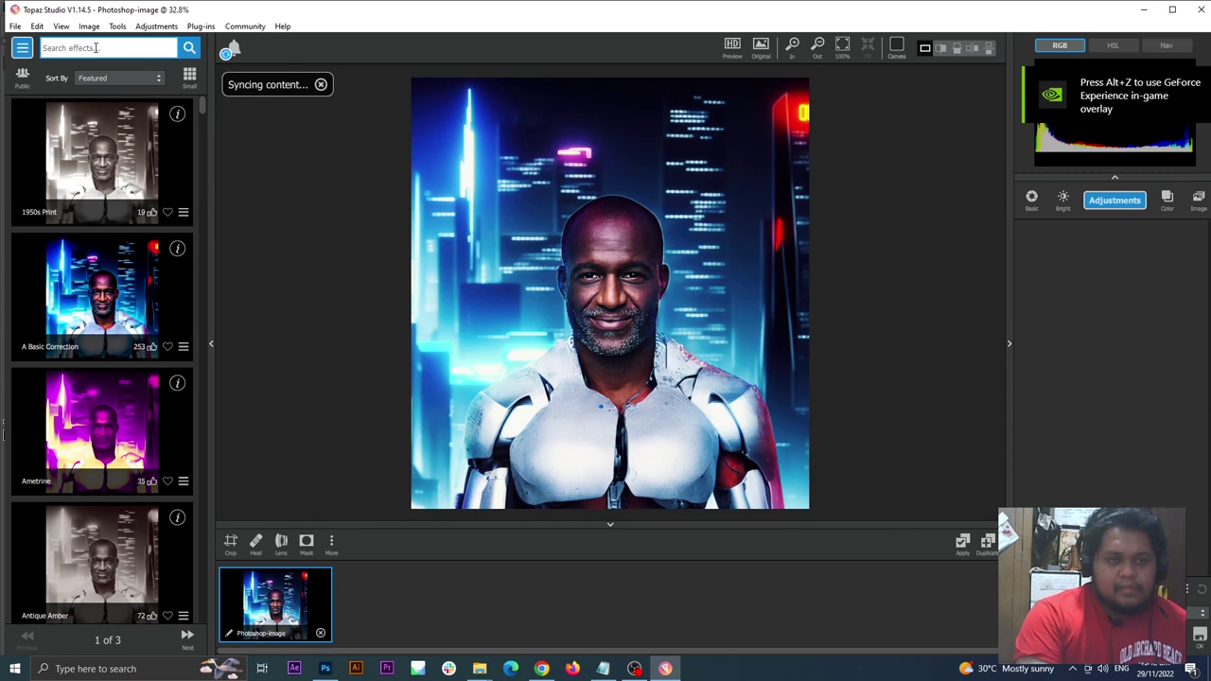
pyautogui.click(120, 79)
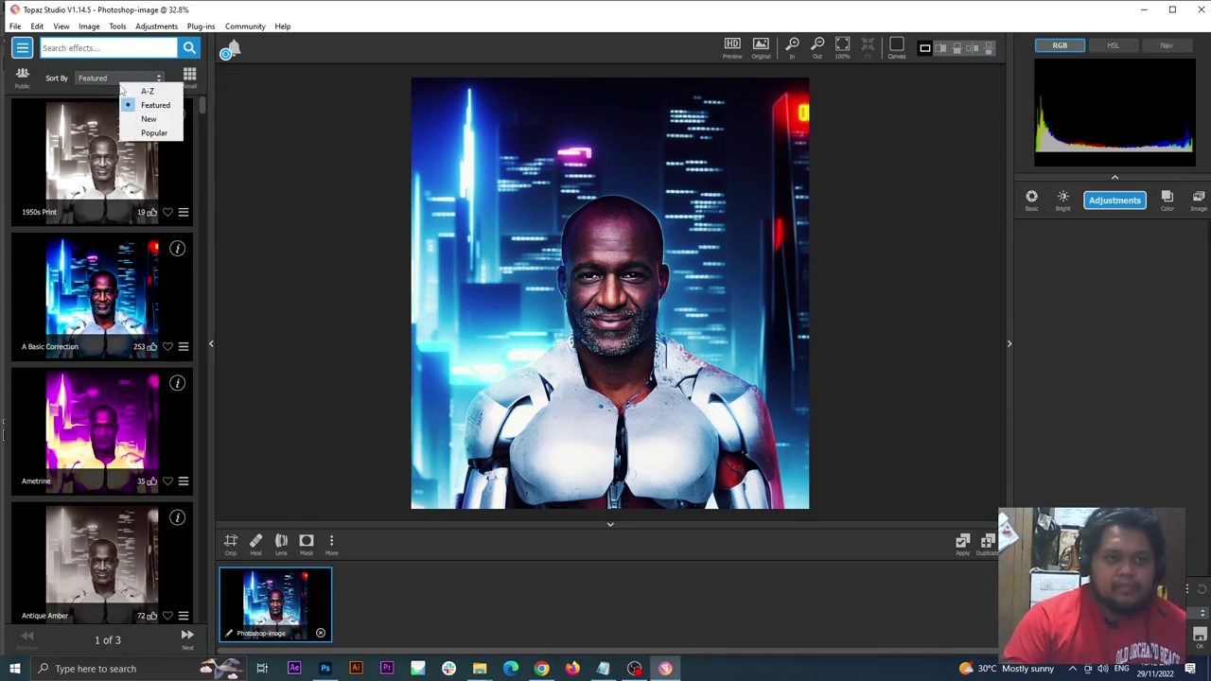
pyautogui.click(154, 132)
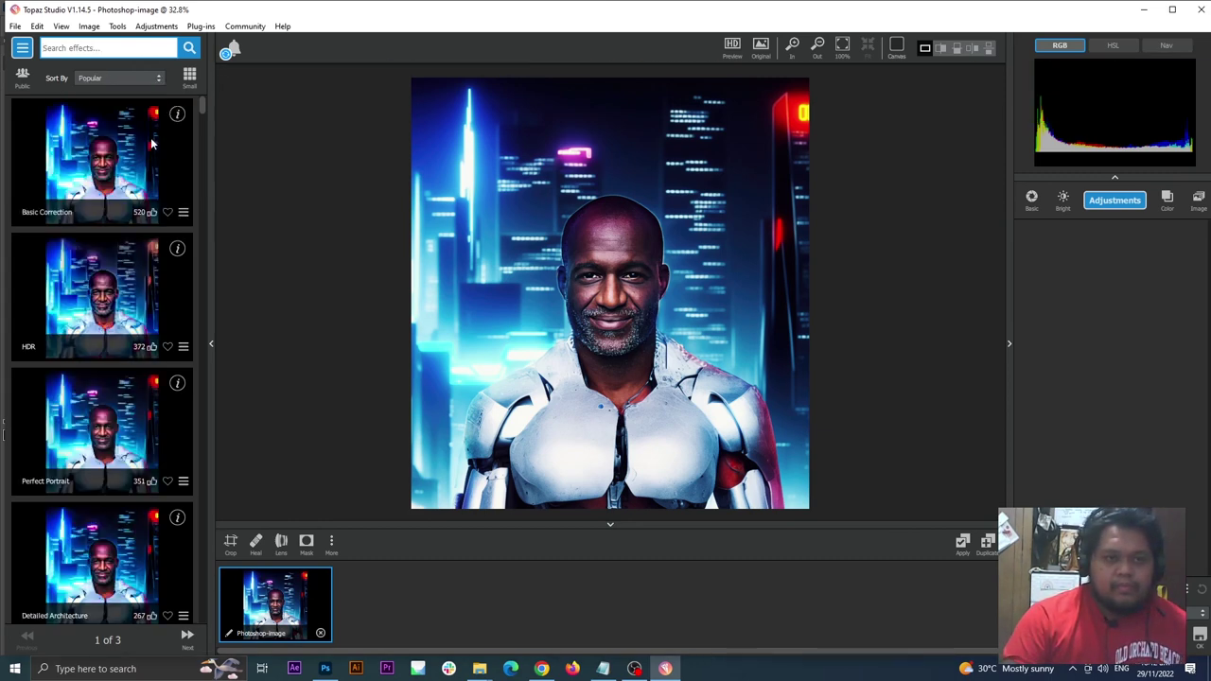
# Preview the HDR, Perfect Portrait and Detailed Architecture presets against the original
pyautogui.click(123, 326)
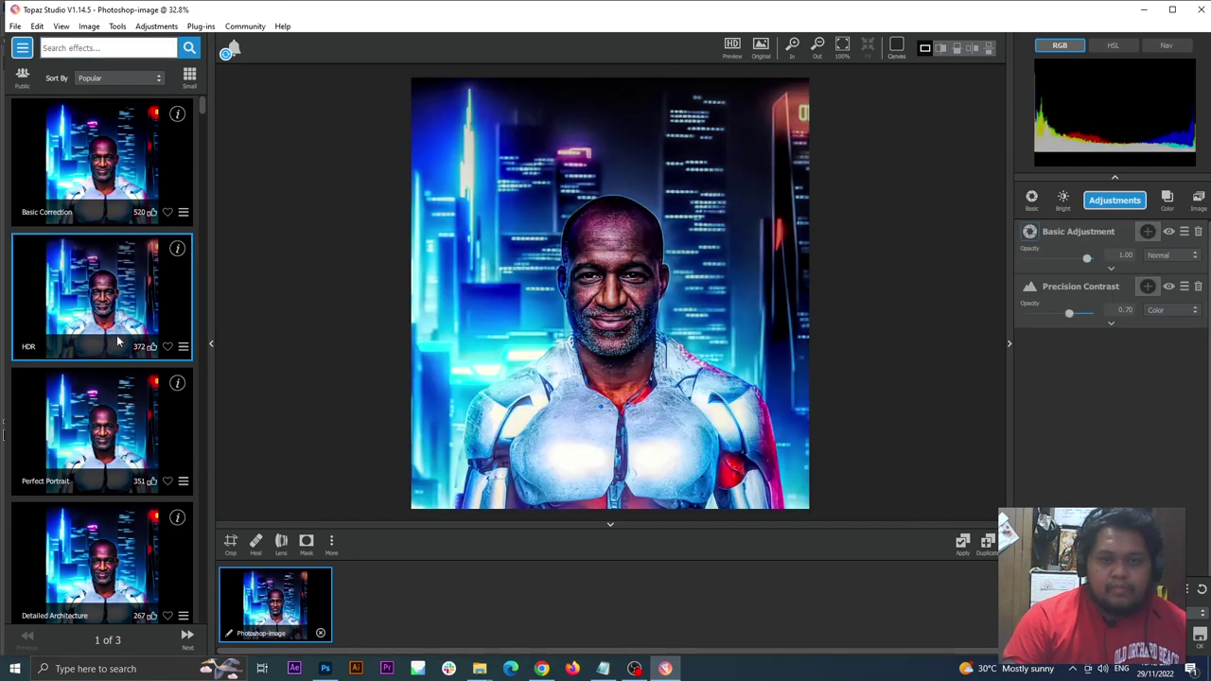
pyautogui.click(106, 420)
pyautogui.scroll(-1, 106, 419)
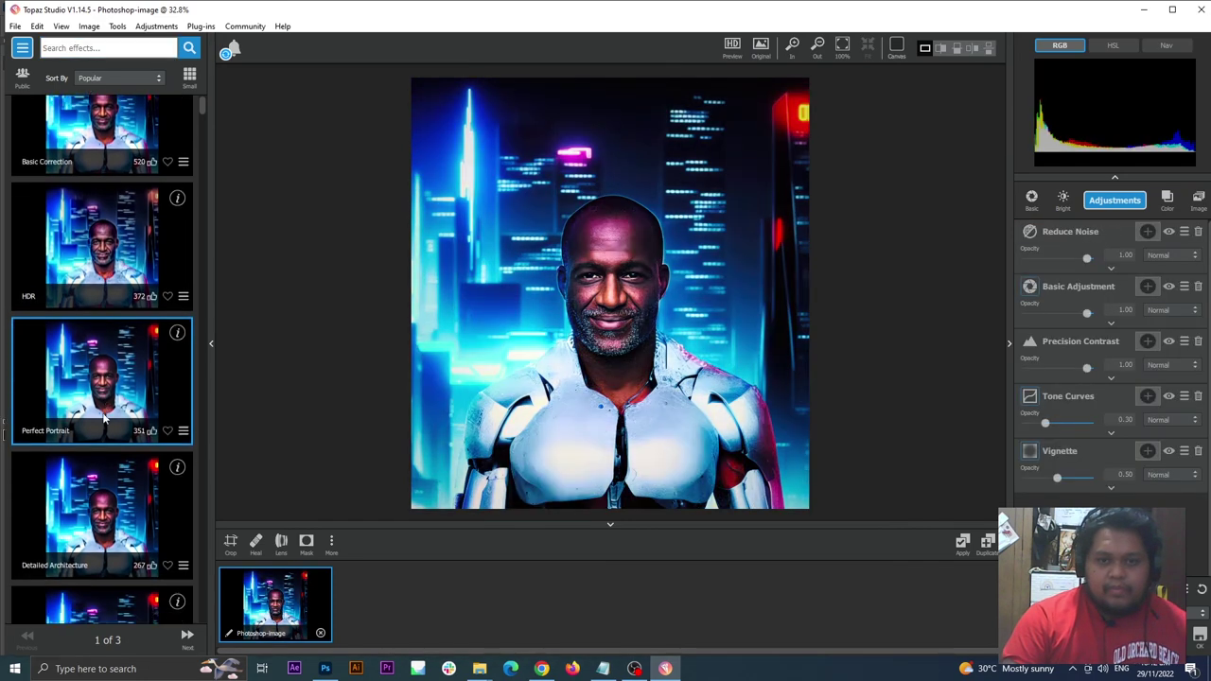
pyautogui.scroll(-1, 106, 419)
pyautogui.click(606, 309)
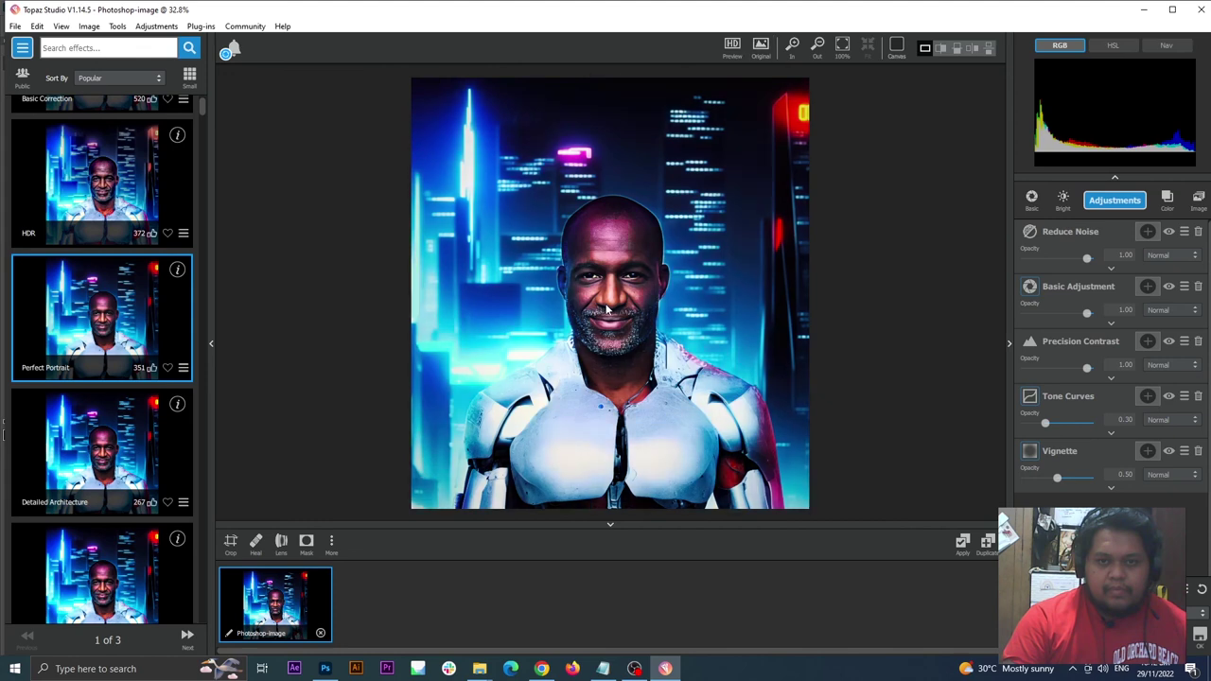
pyautogui.click(54, 459)
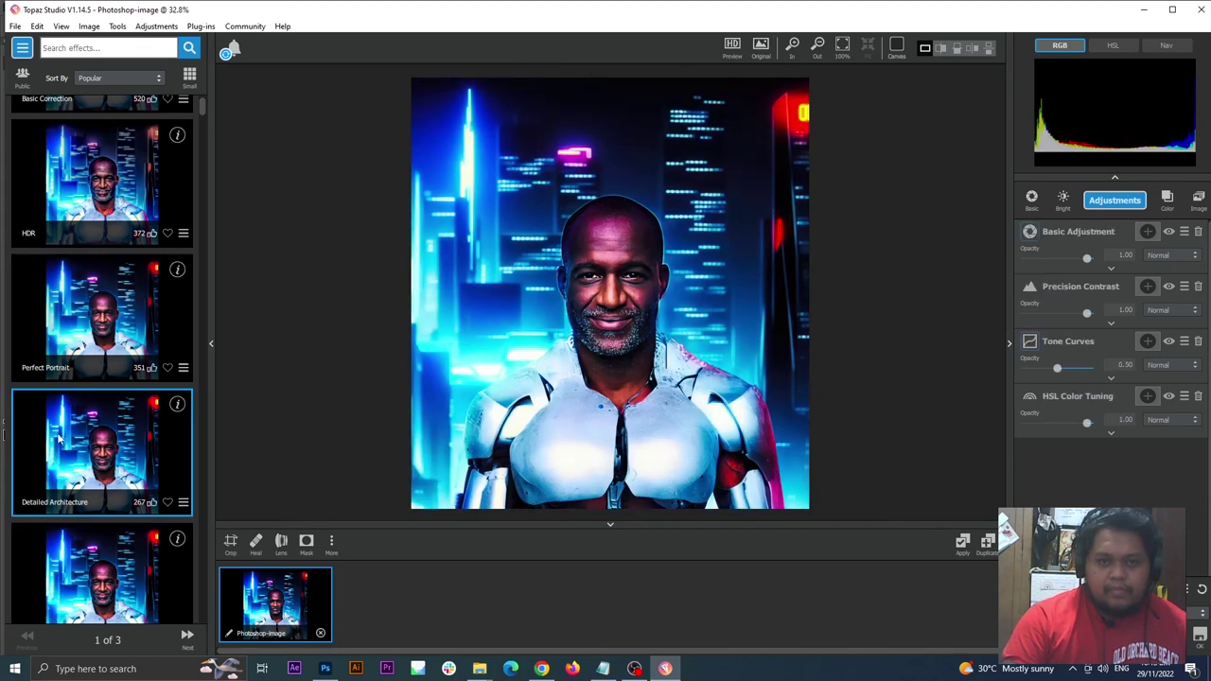
pyautogui.click(798, 392)
pyautogui.click(797, 391)
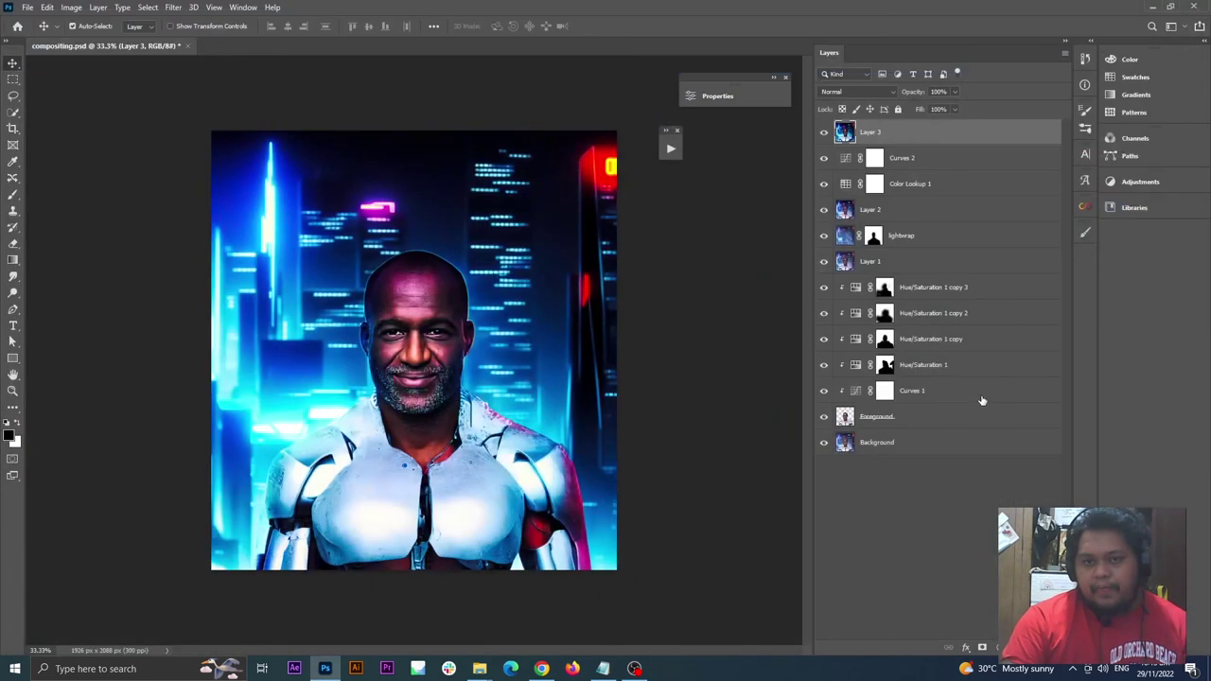
# Compare the processed Layer 3, then rearrange Curves 2 in the Layers panel
pyautogui.click(822, 133)
pyautogui.click(820, 133)
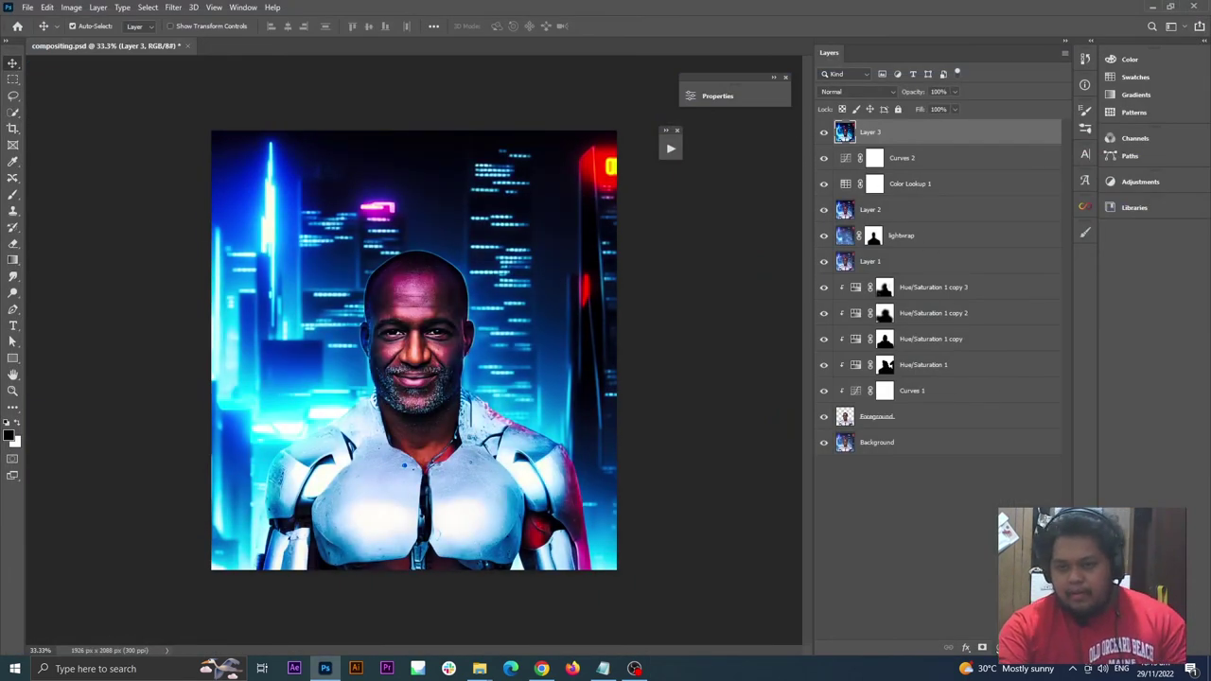
pyautogui.rightClick(1001, 421)
pyautogui.click(928, 161)
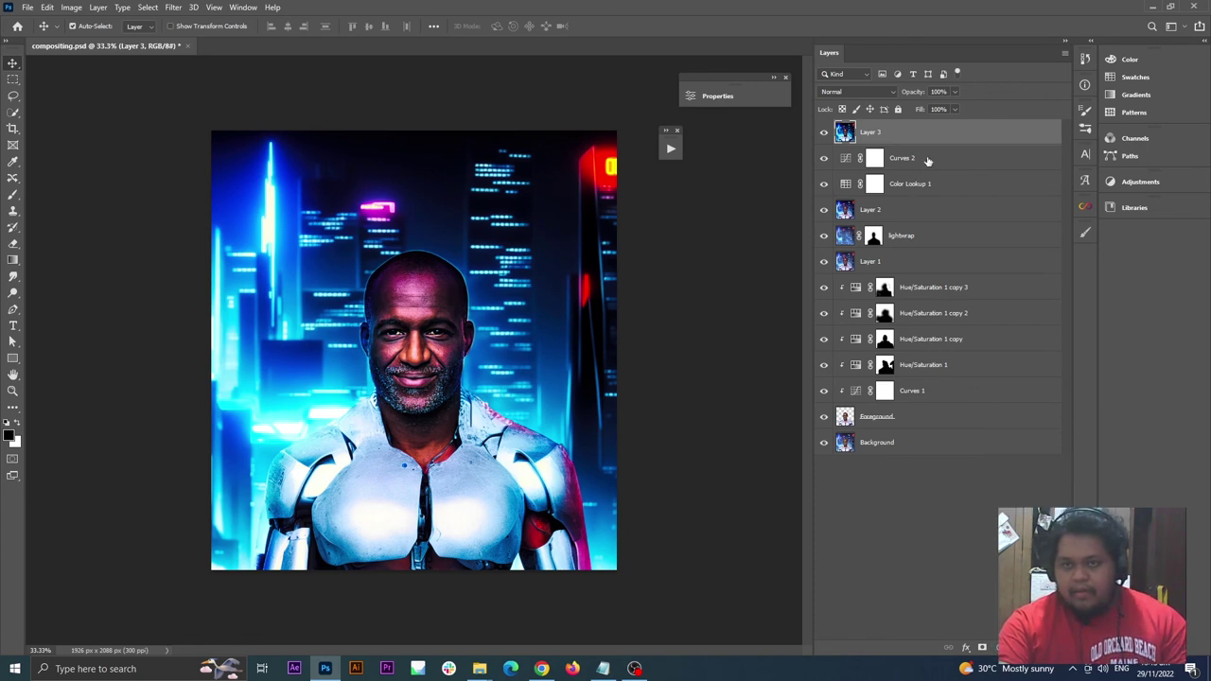
pyautogui.click(995, 648)
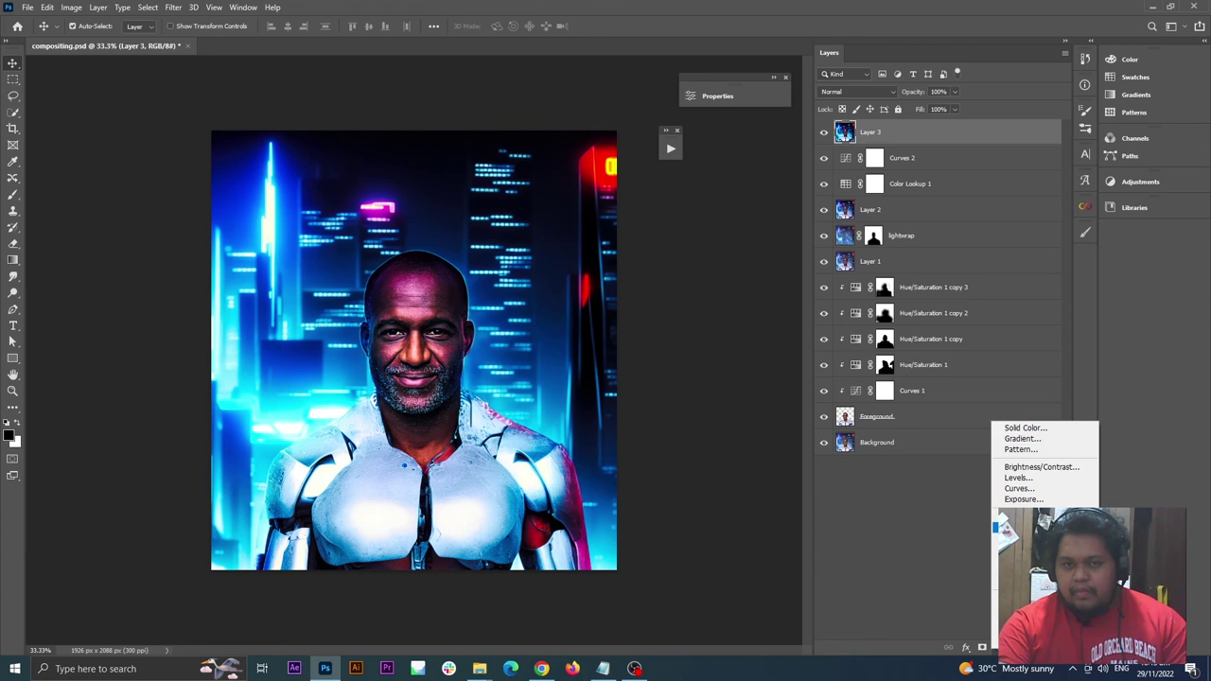
pyautogui.click(929, 487)
pyautogui.moveTo(874, 158); pyautogui.dragTo(910, 138)
pyautogui.press('Delete')
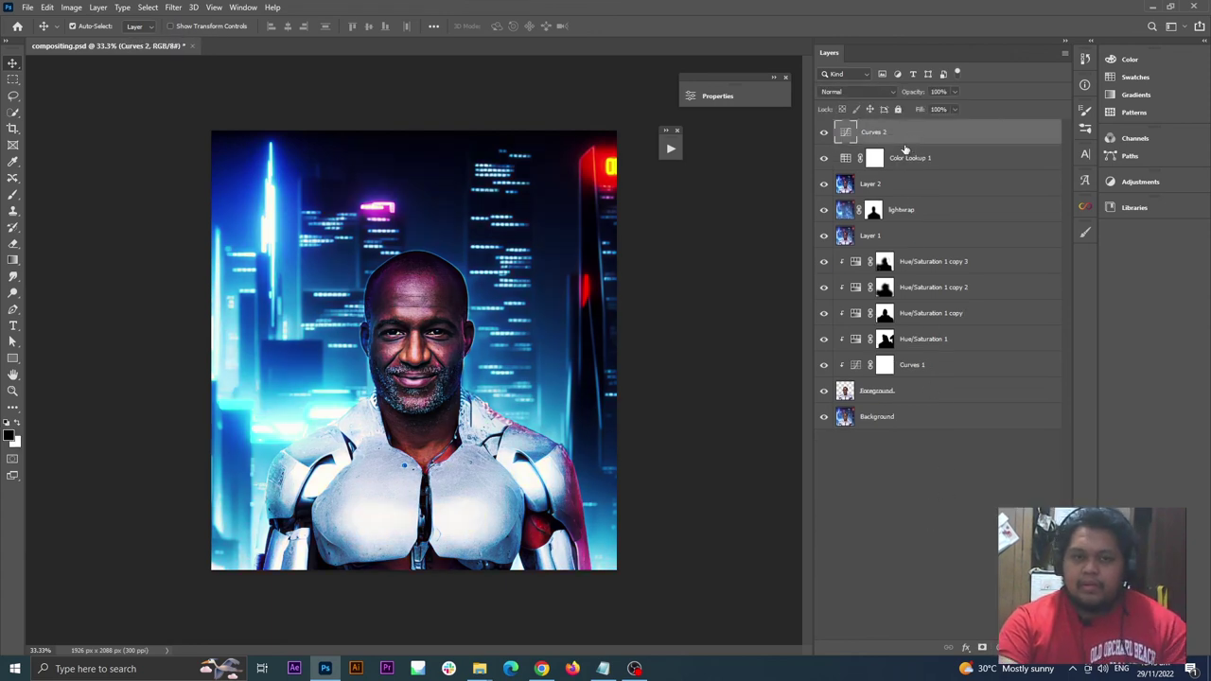
pyautogui.click(823, 133)
pyautogui.click(822, 134)
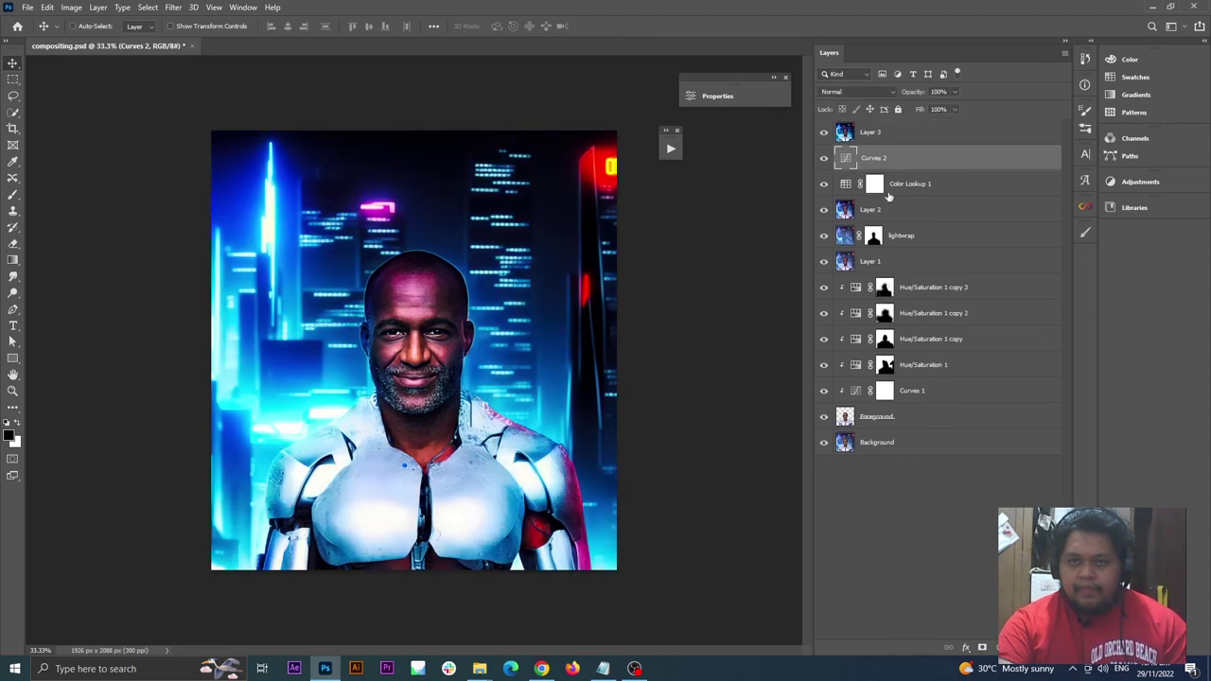
# Delete Layer 3 so Curves 2 tops the stack, and open the new adjustment layer menu
pyautogui.click(892, 140)
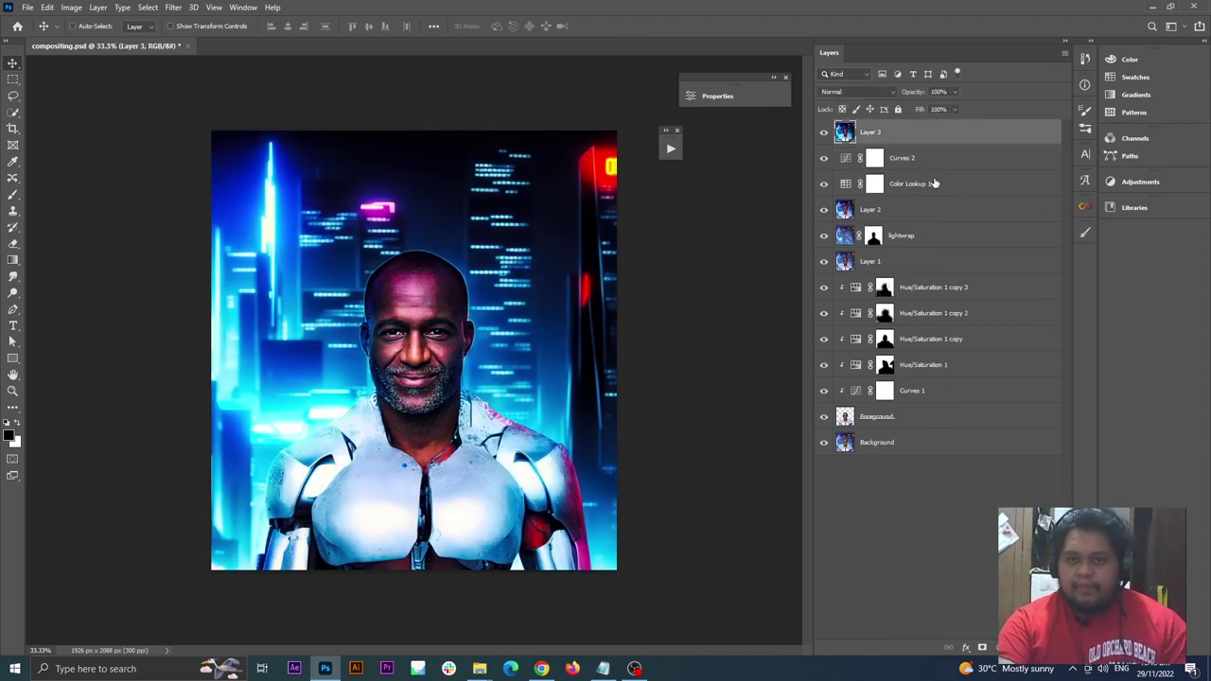
pyautogui.hotkey('ctrl', ',')
pyautogui.press('Delete')
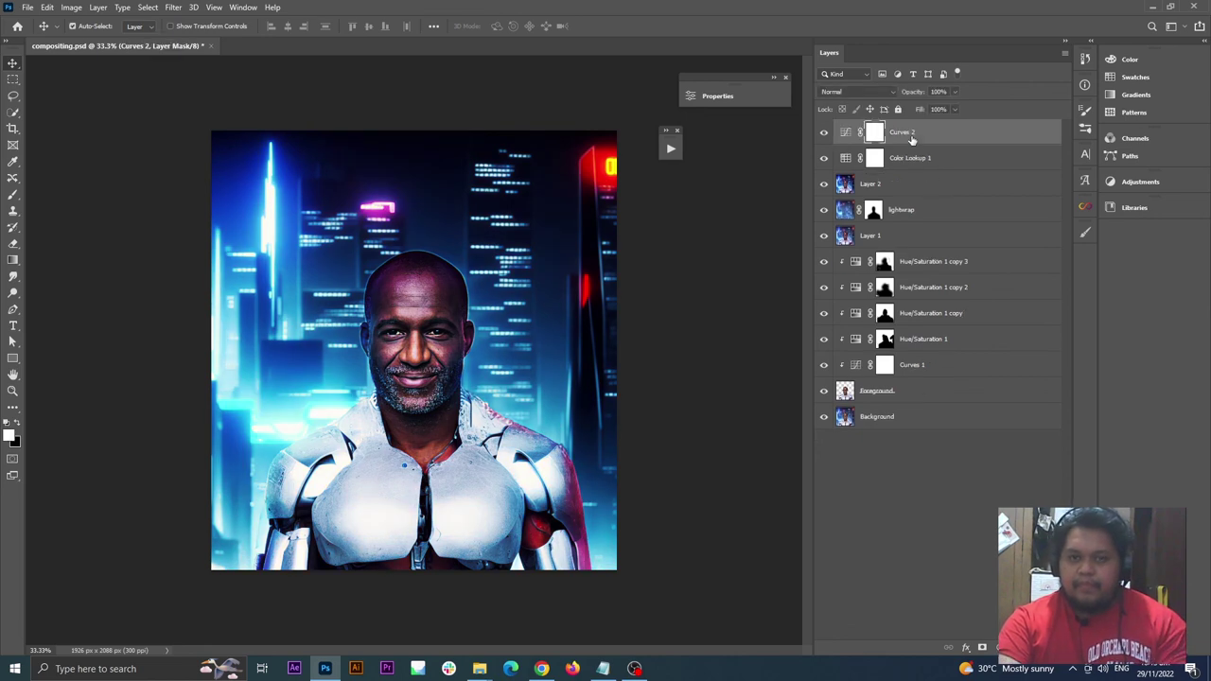
pyautogui.doubleClick(844, 138)
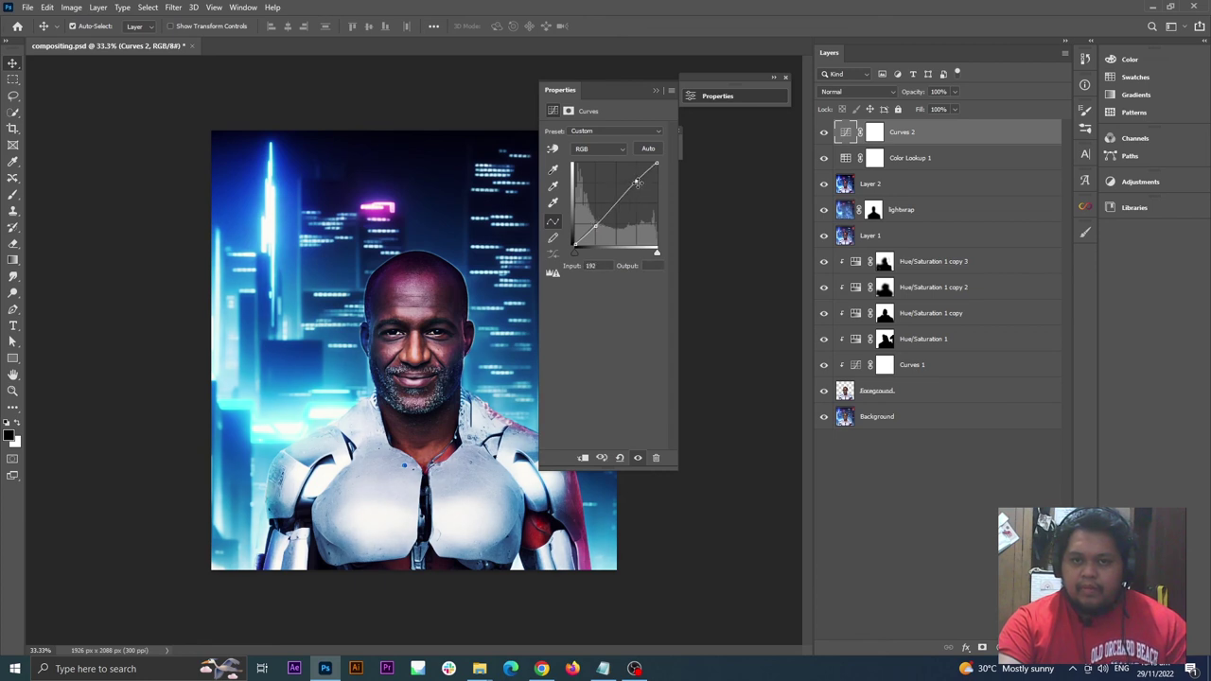
pyautogui.click(928, 492)
pyautogui.click(982, 647)
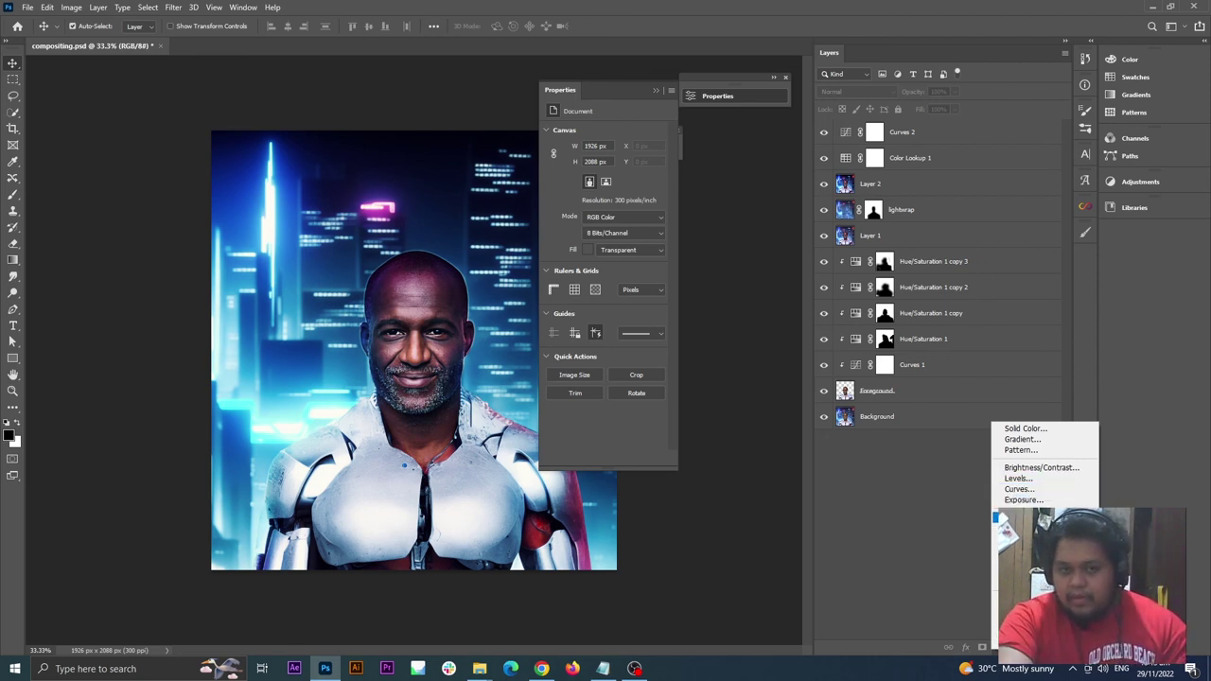
# Add a brightening Curves 3 layer and split its Blend If Underlying white slider to spare highlights
pyautogui.click(1049, 489)
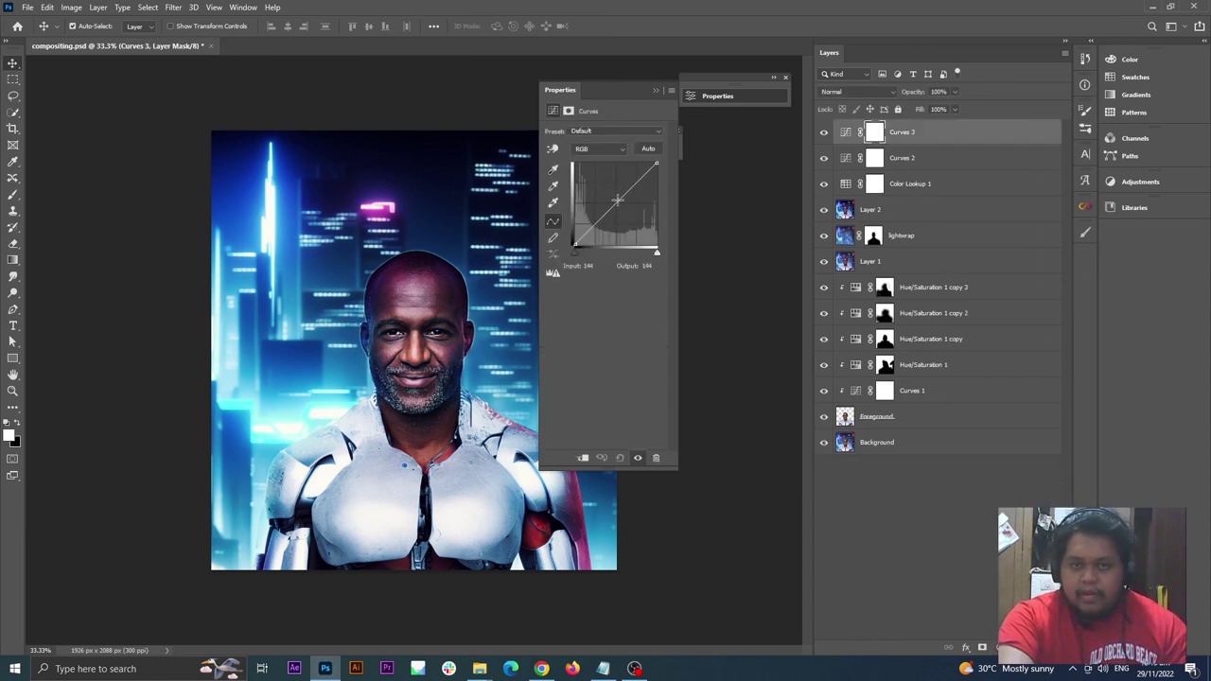
pyautogui.moveTo(617, 202); pyautogui.dragTo(605, 195)
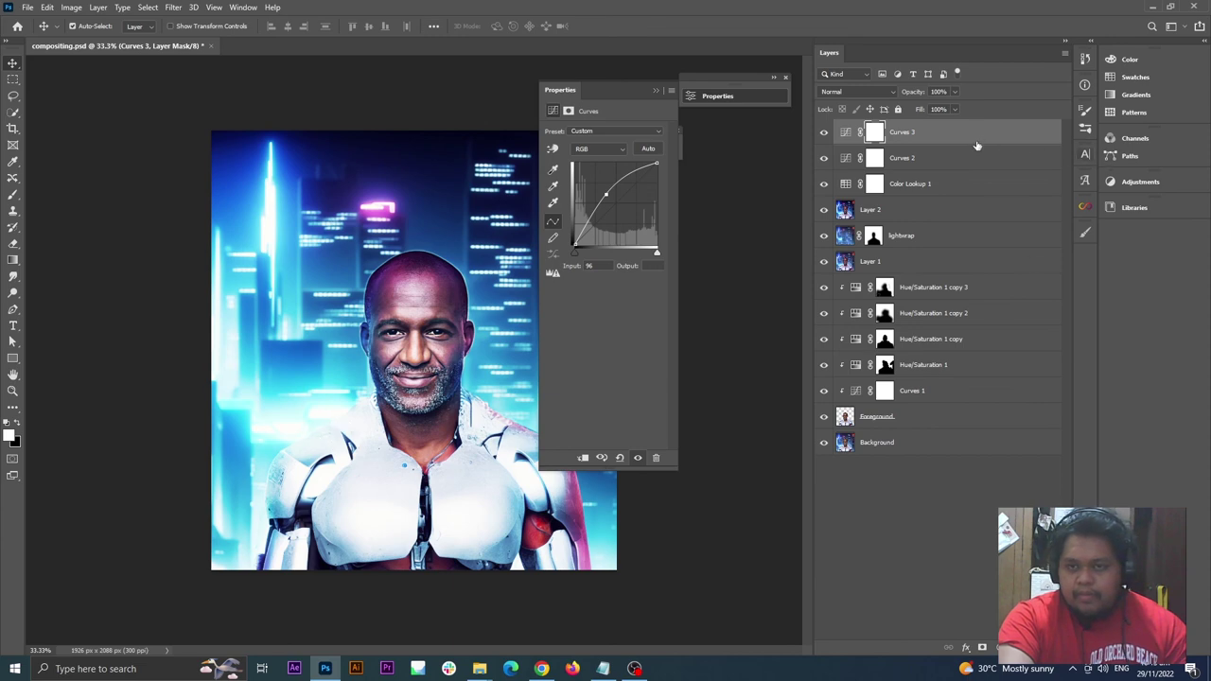
pyautogui.doubleClick(1039, 133)
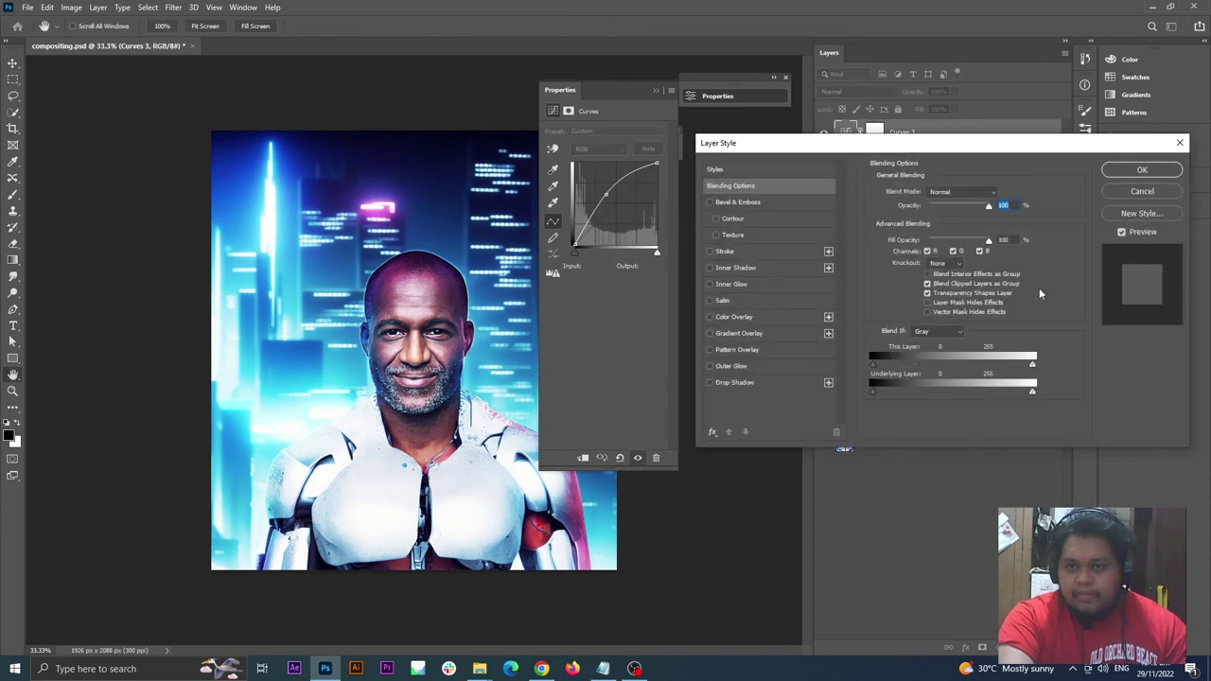
pyautogui.moveTo(1033, 394); pyautogui.dragTo(856, 395)
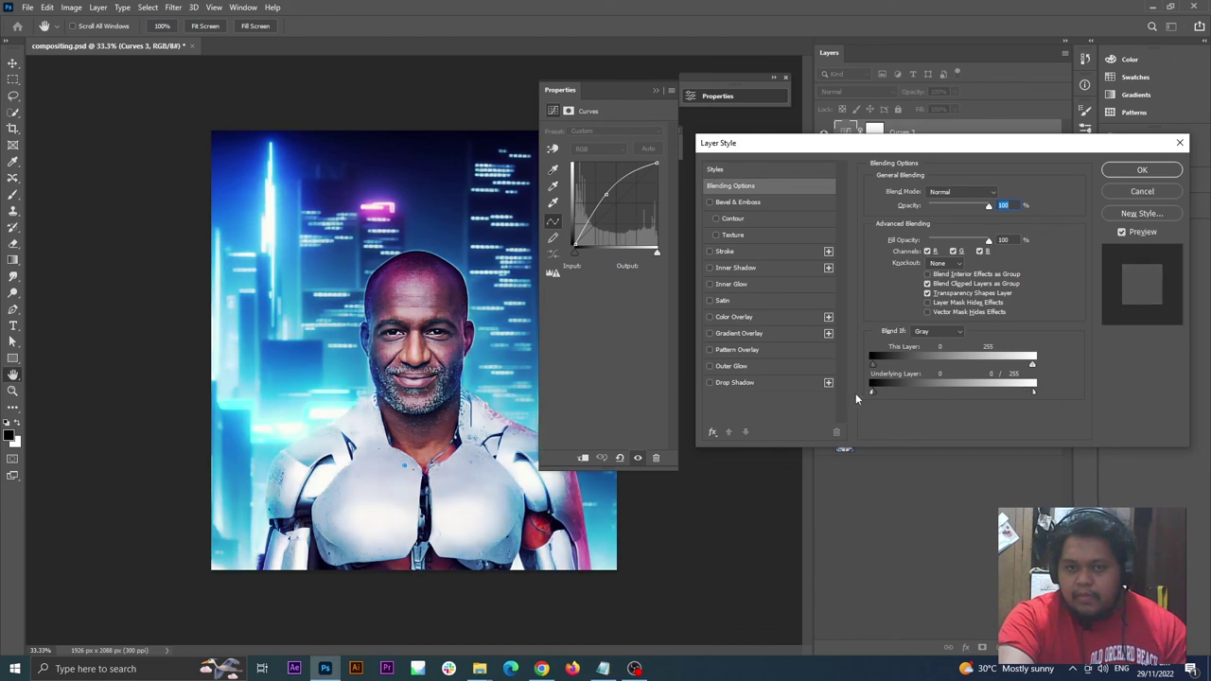
pyautogui.moveTo(1008, 397); pyautogui.dragTo(955, 399)
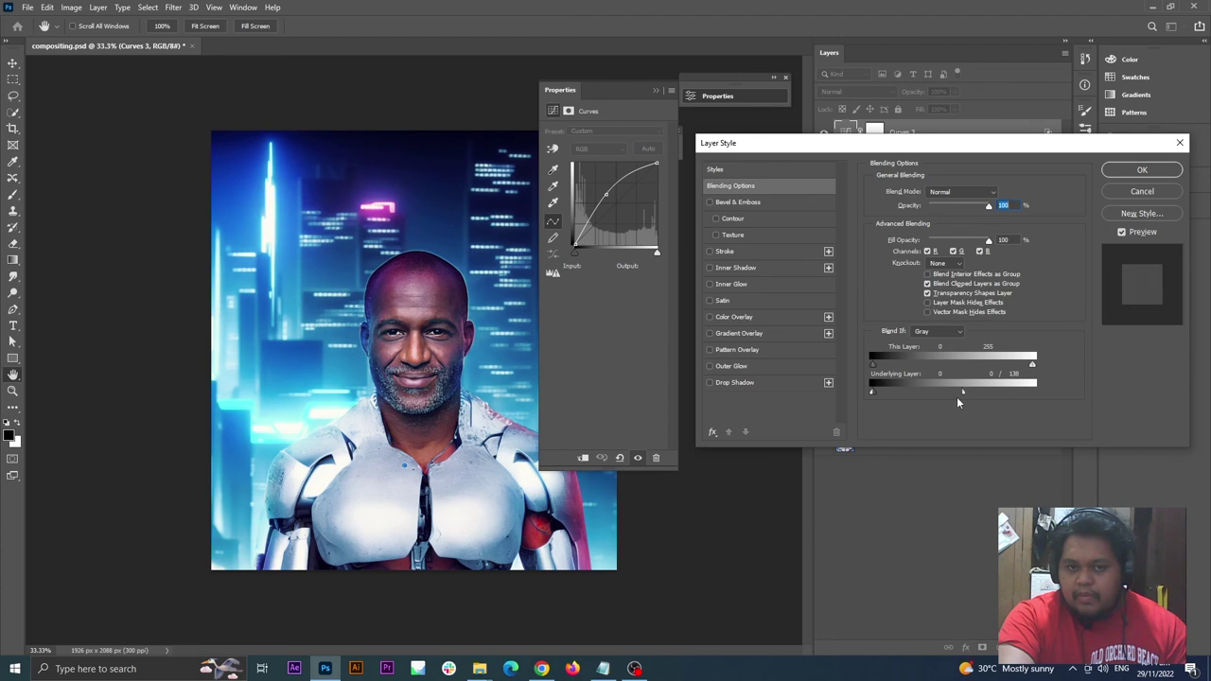
pyautogui.click(1150, 171)
# Toggle Curves 3 off and on to compare its brightening, leaving it visible
pyautogui.click(823, 132)
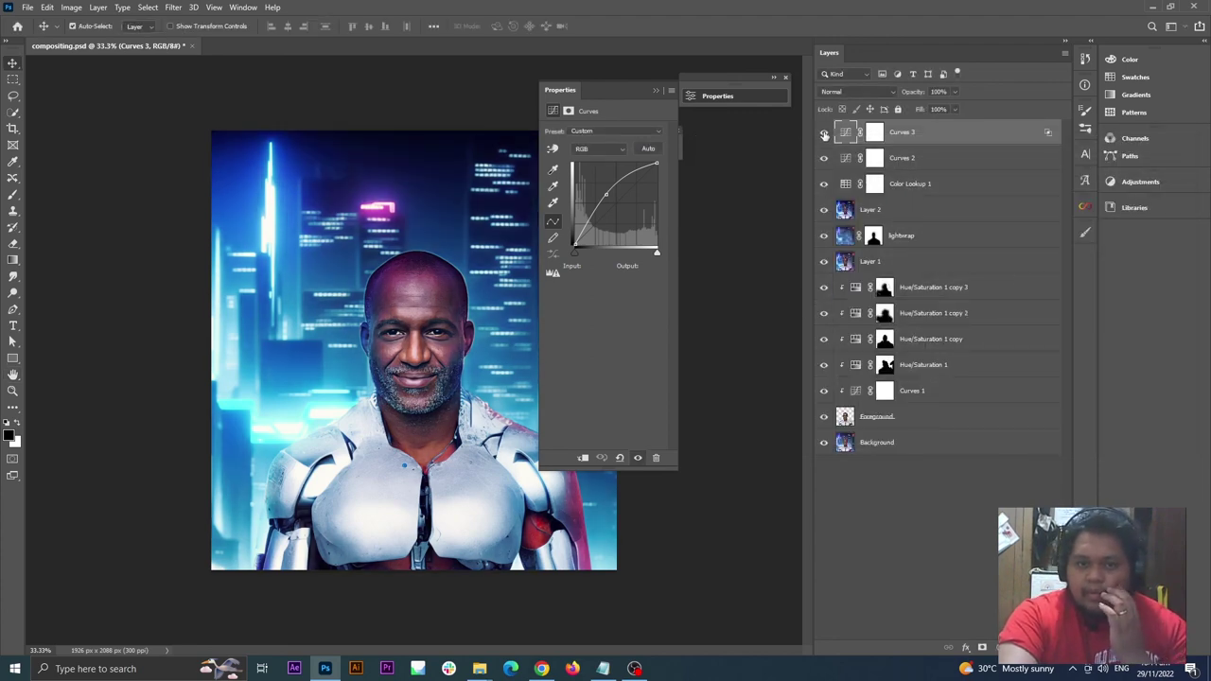
pyautogui.click(823, 132)
pyautogui.click(823, 132)
pyautogui.click(823, 132)
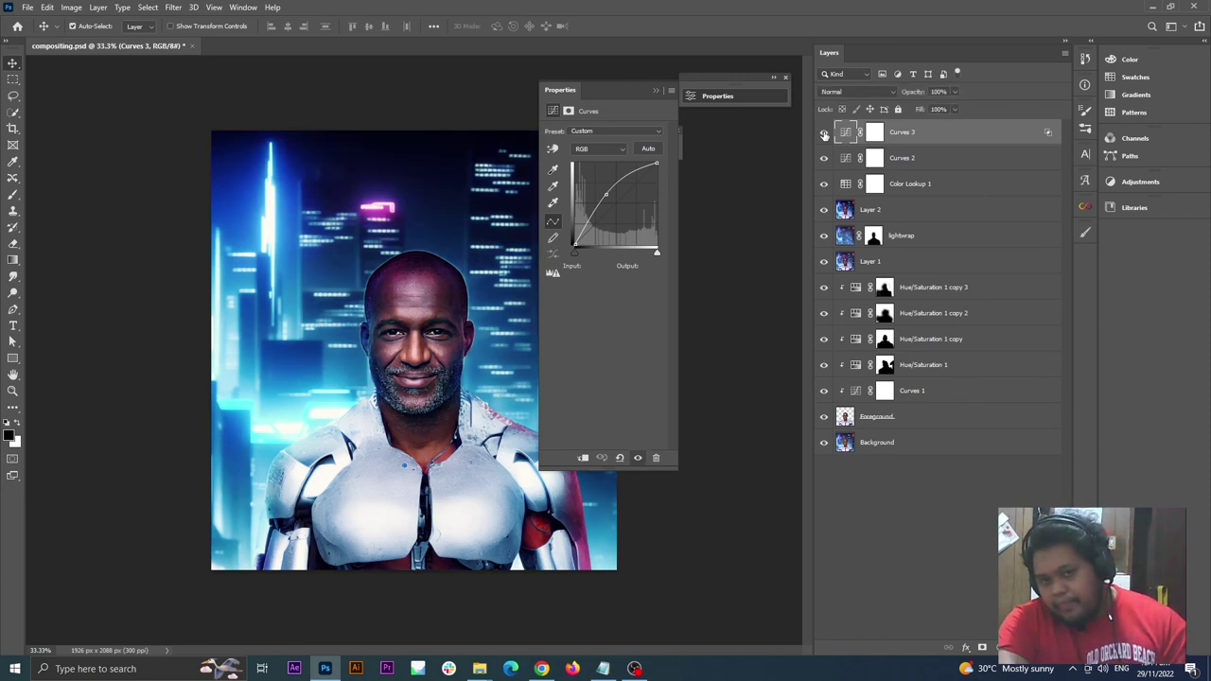
pyautogui.click(823, 133)
pyautogui.click(656, 90)
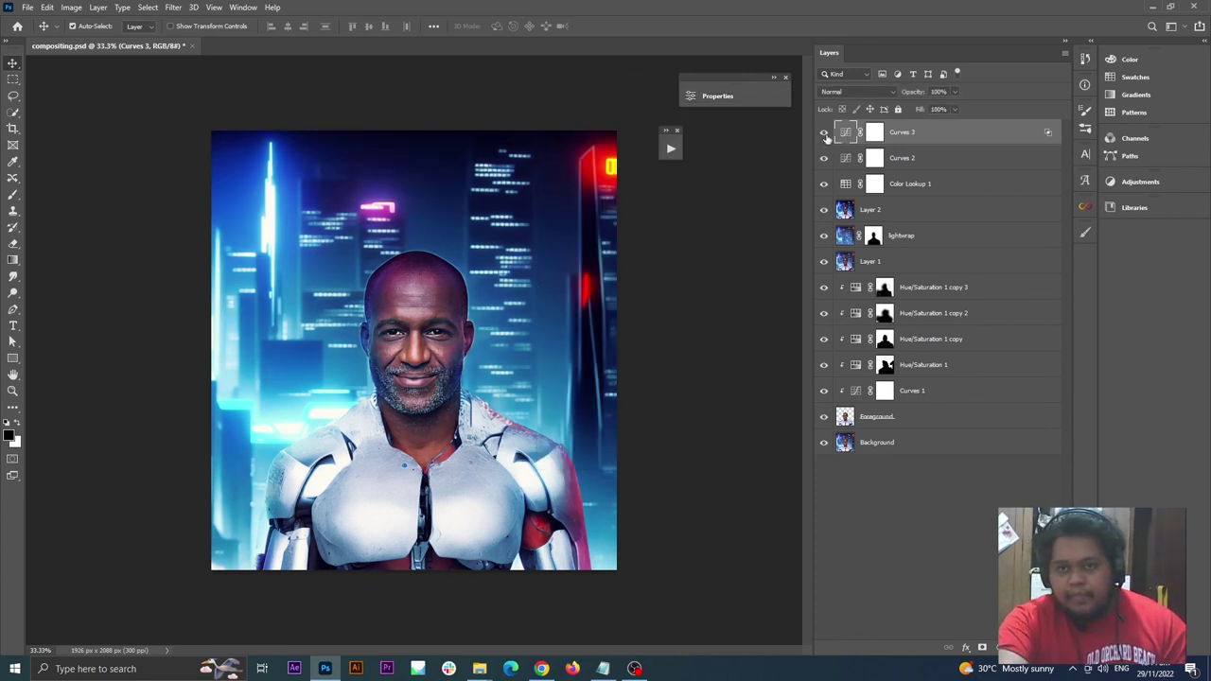
pyautogui.click(823, 133)
pyautogui.click(823, 132)
pyautogui.click(824, 132)
pyautogui.click(823, 133)
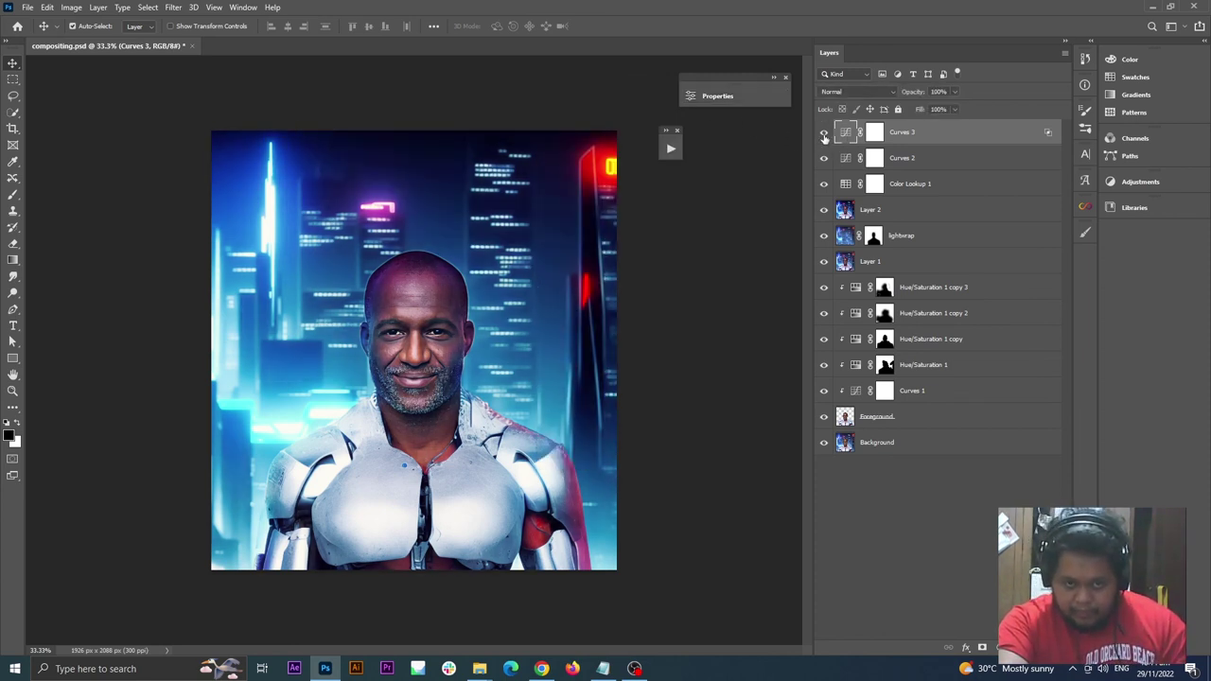
pyautogui.click(823, 133)
pyautogui.click(823, 132)
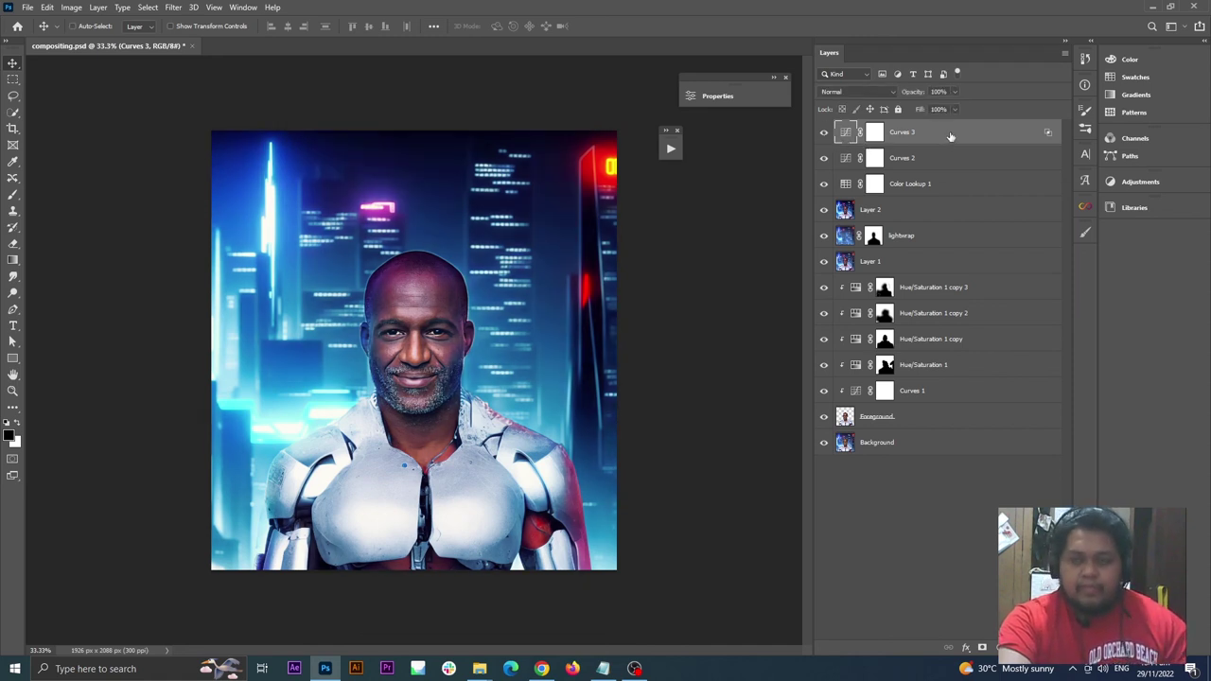
# Stamp visible layers into a new layer, send it to Topaz Studio, and sort by Popular
pyautogui.hotkey('ctrl', 'shift', 'alt', 'e')
pyautogui.click(174, 7)
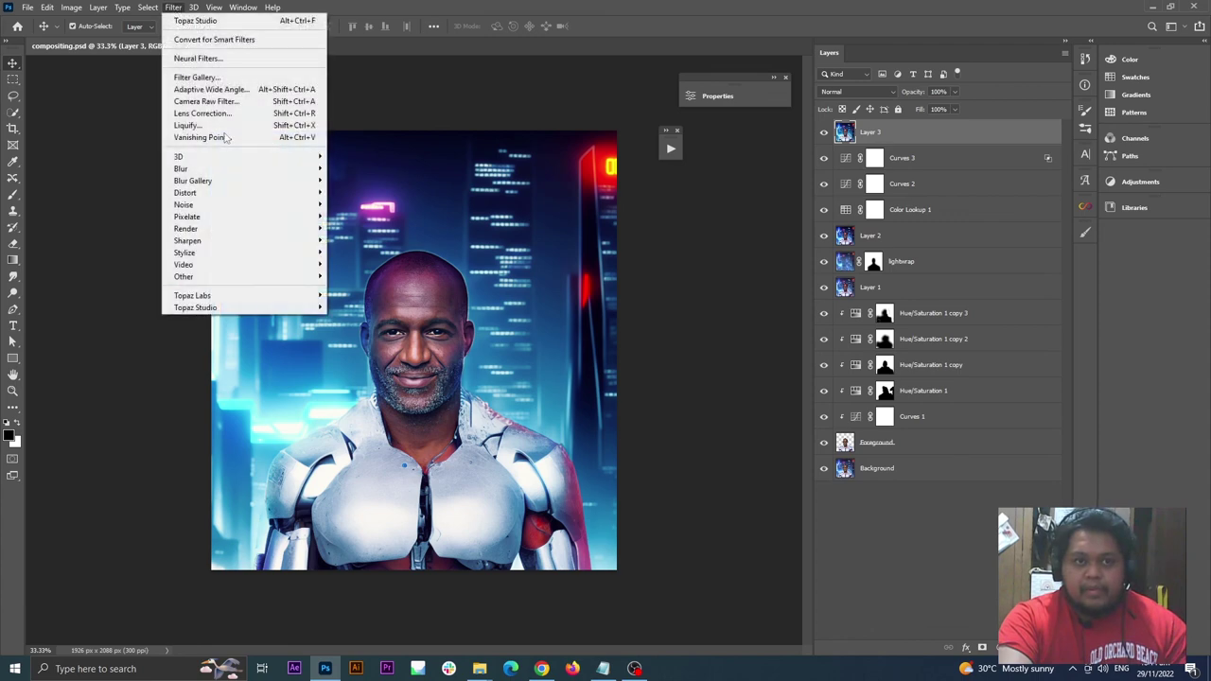
pyautogui.moveTo(261, 313)
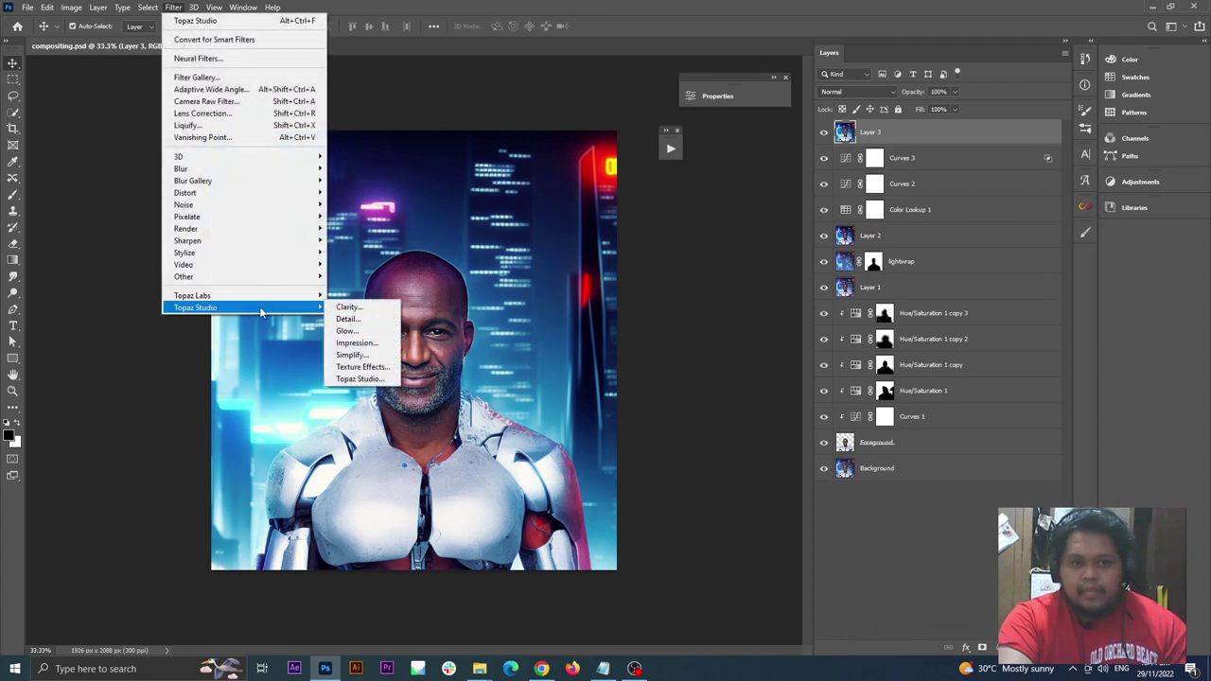
pyautogui.click(373, 370)
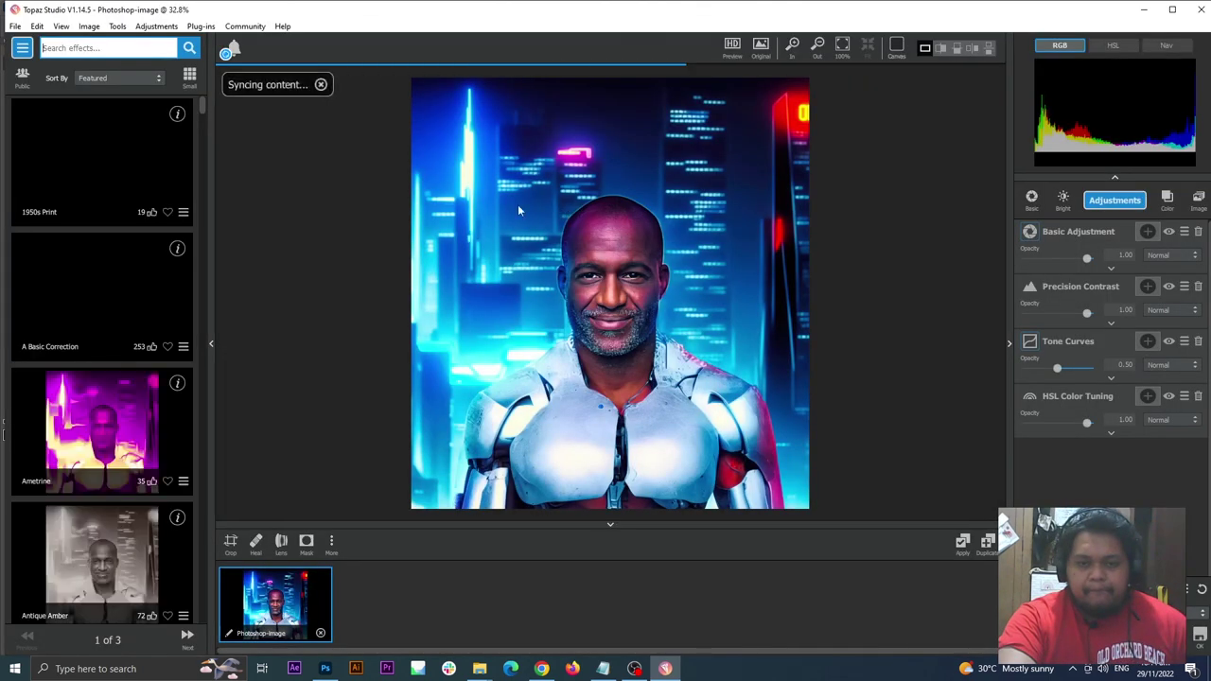
pyautogui.click(120, 77)
pyautogui.click(133, 138)
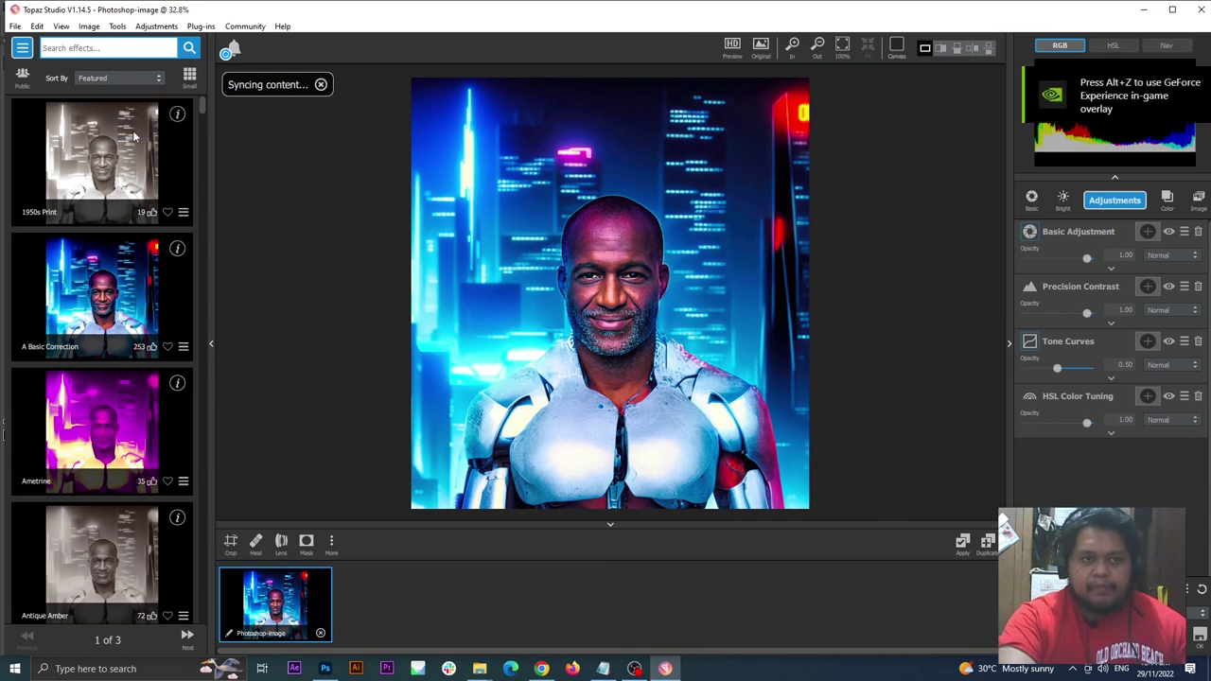
# Preview Perfect Portrait and Detailed Architecture, then apply the Bright Night preset
pyautogui.click(105, 419)
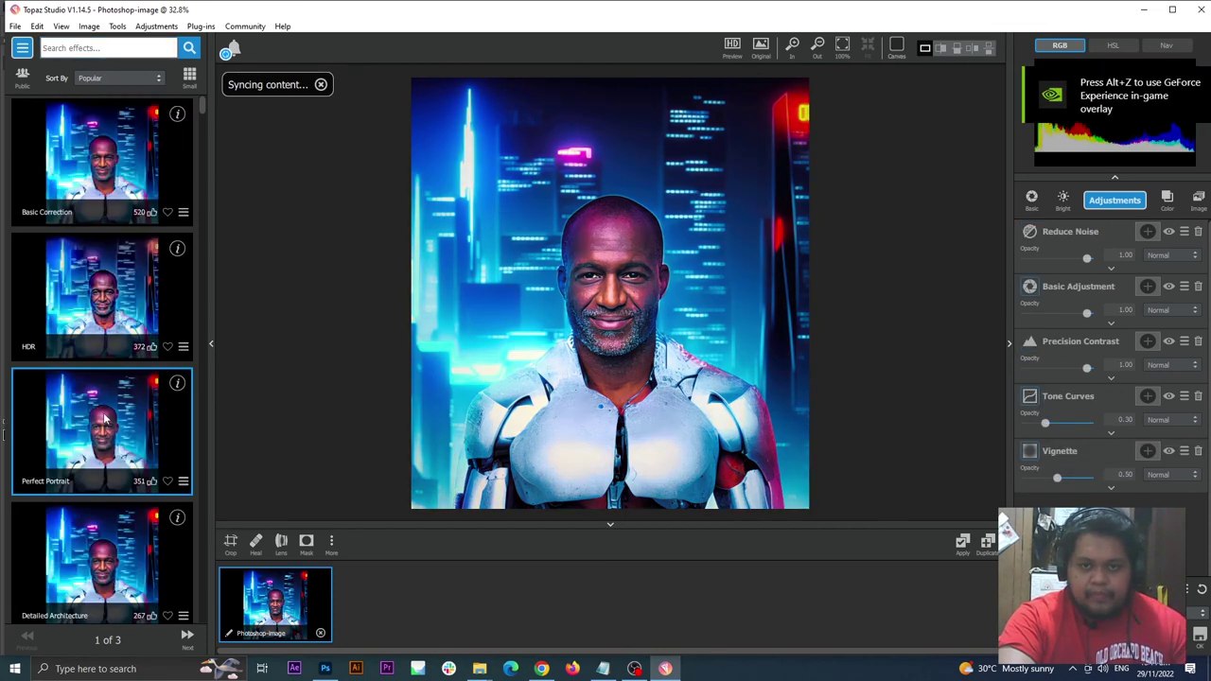
pyautogui.scroll(-1, 105, 419)
pyautogui.click(105, 507)
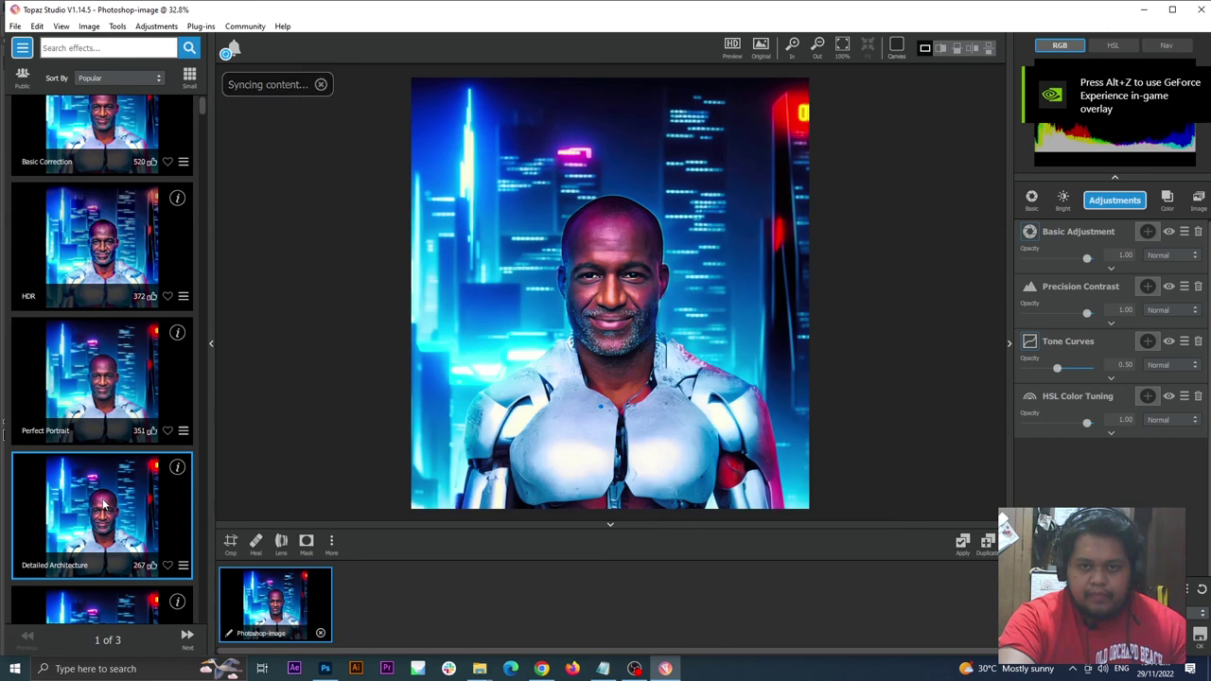
pyautogui.scroll(-2, 104, 507)
pyautogui.click(116, 539)
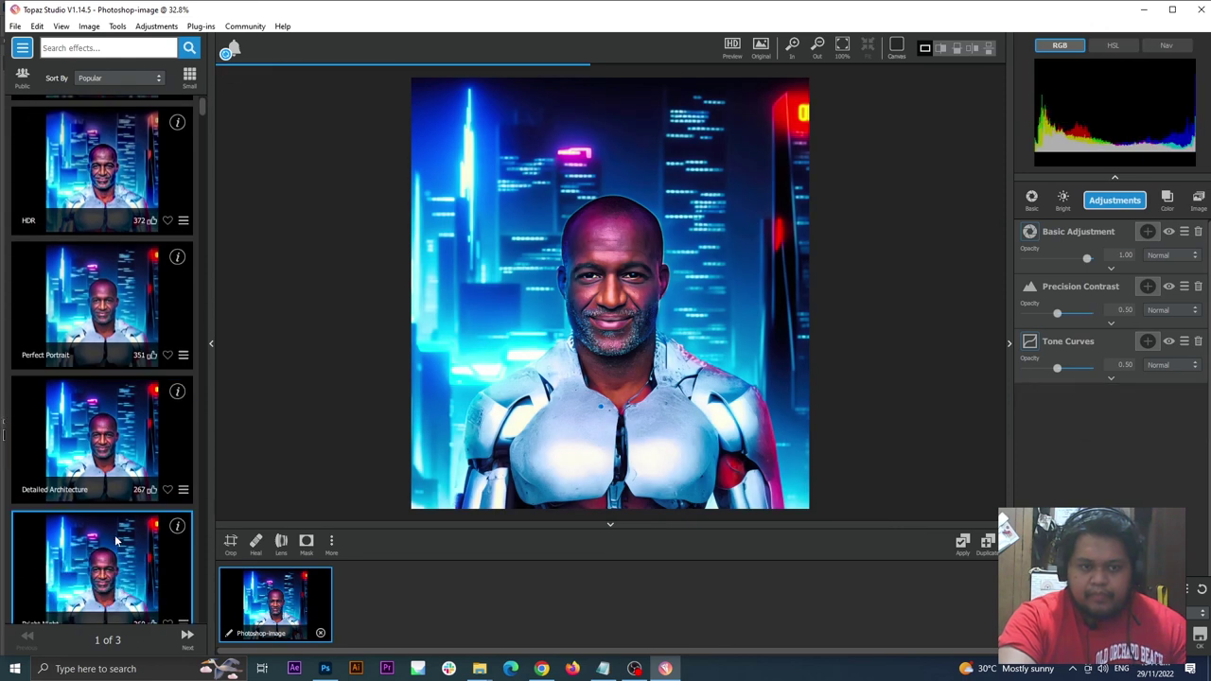
pyautogui.scroll(-2, 115, 539)
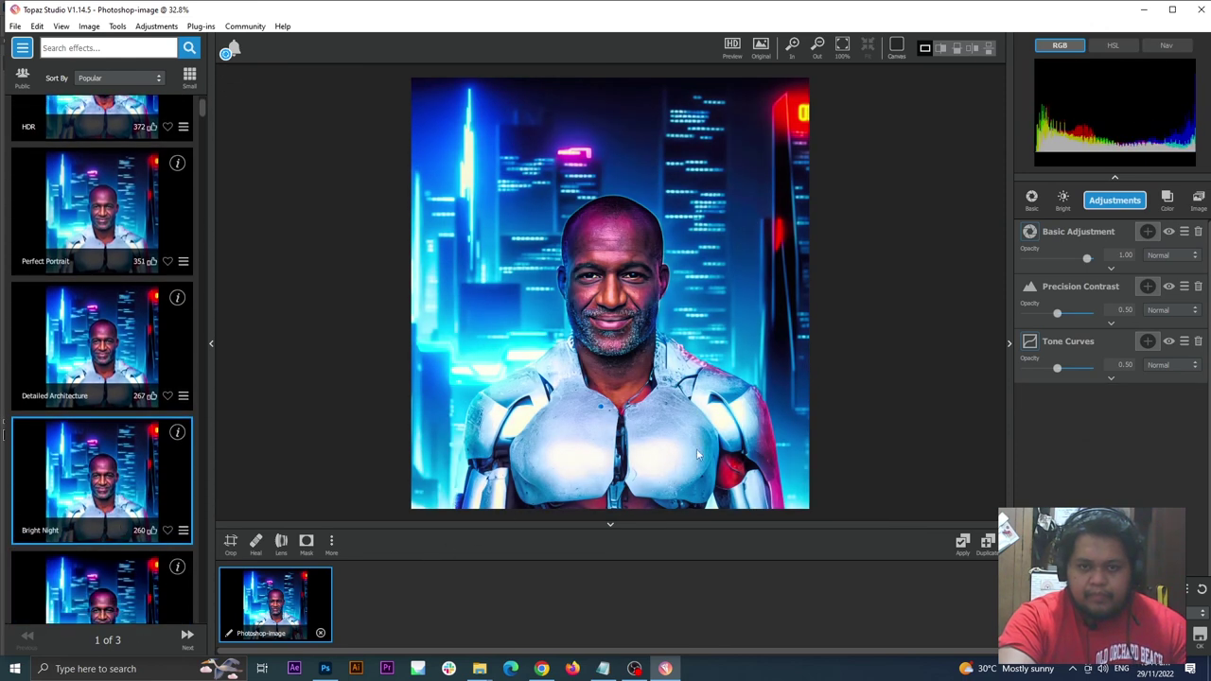
pyautogui.click(962, 541)
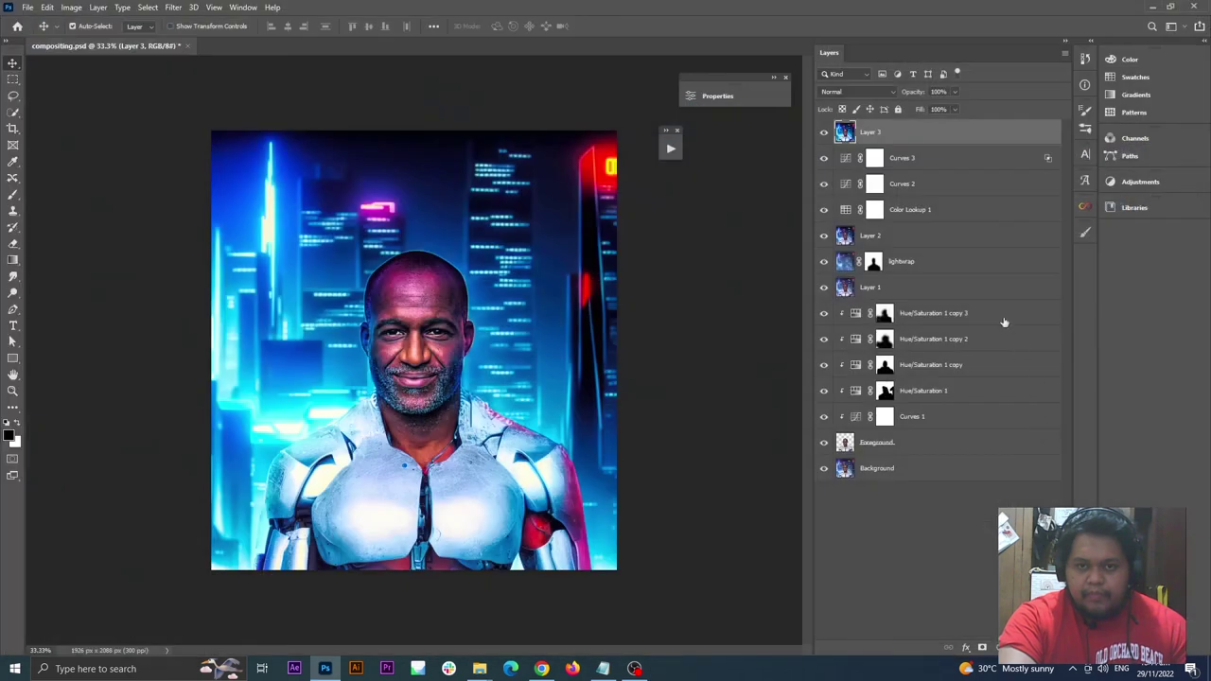
# Compare the composite with and without the Topaz-graded Layer 3, then save compositing.psd
pyautogui.click(823, 132)
pyautogui.click(823, 132)
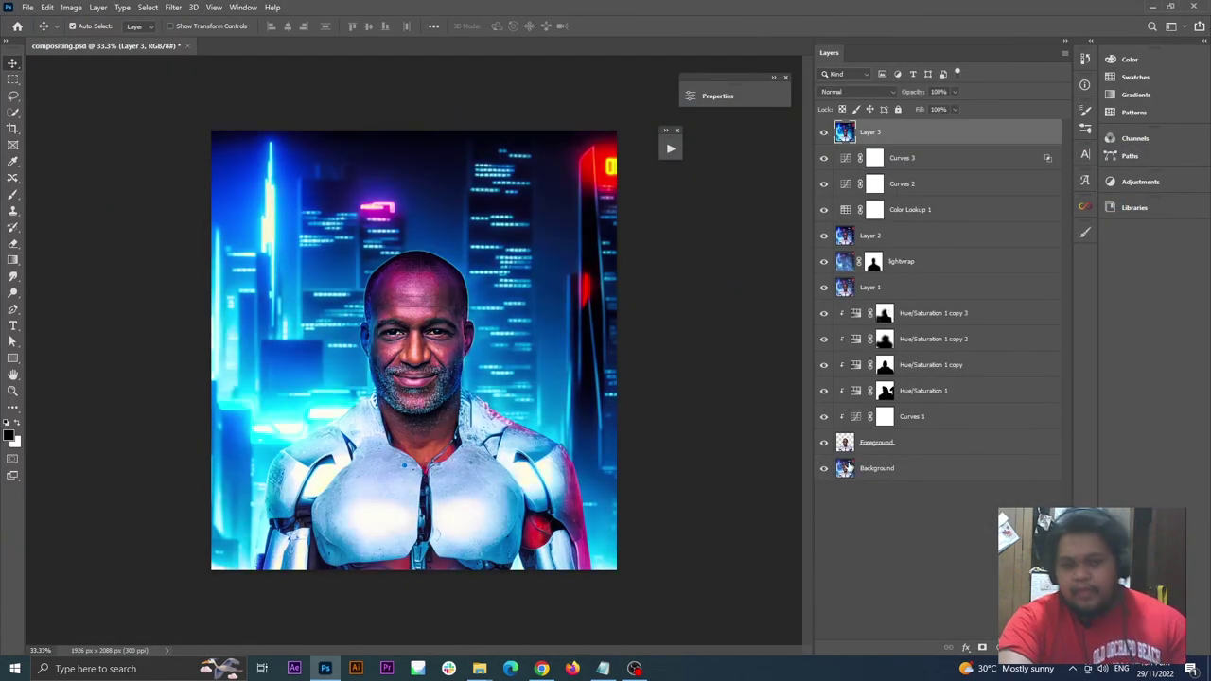
pyautogui.hotkey('ctrl', 's')
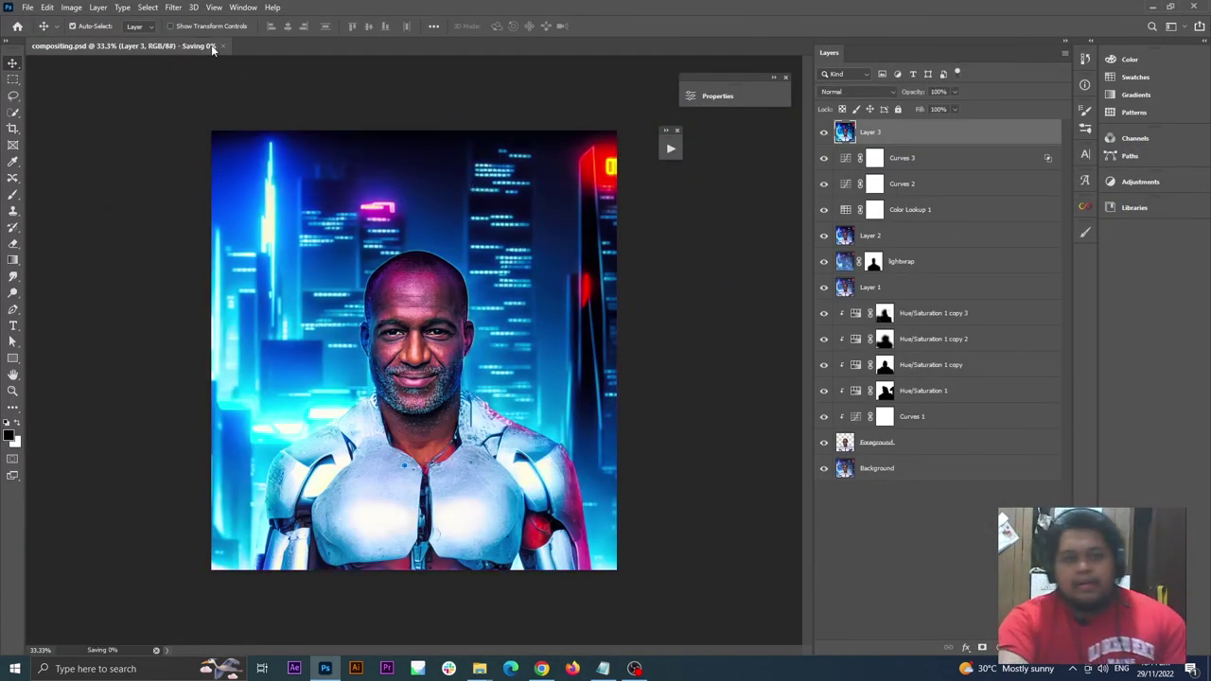
# Zoom in on the cyborg's face, then back out to inspect the whole composite
pyautogui.hotkey('ctrl', '+')
pyautogui.hotkey('ctrl', '+')
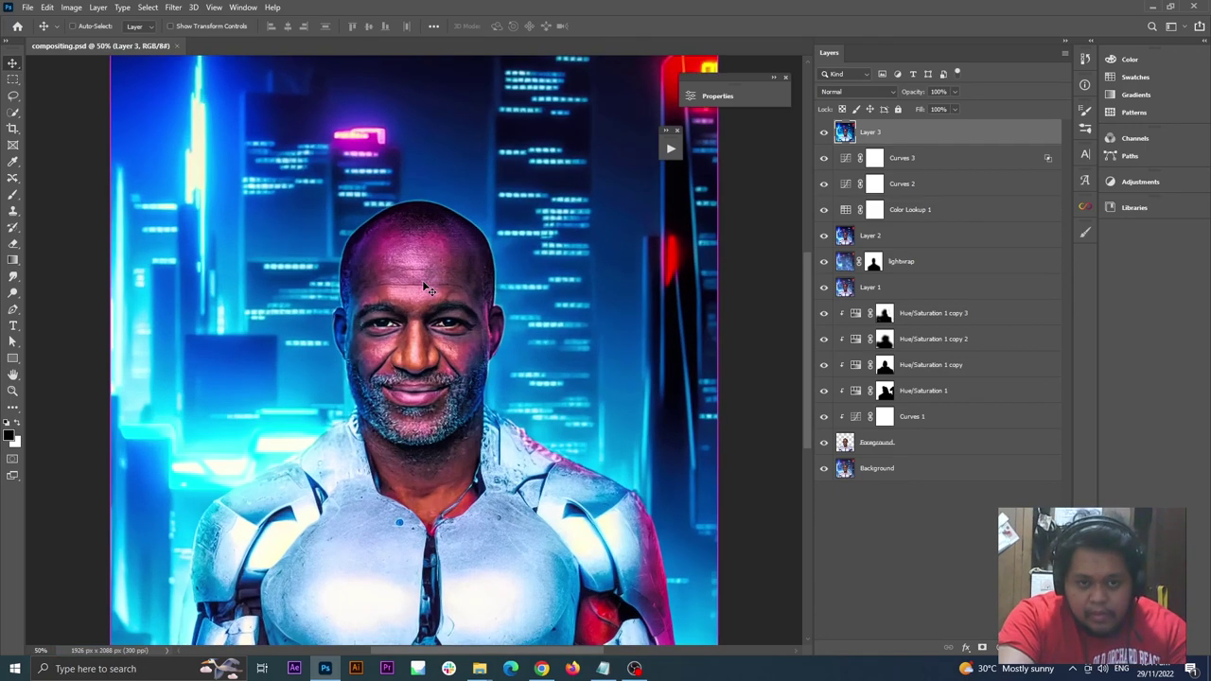
pyautogui.hotkey('ctrl', '+')
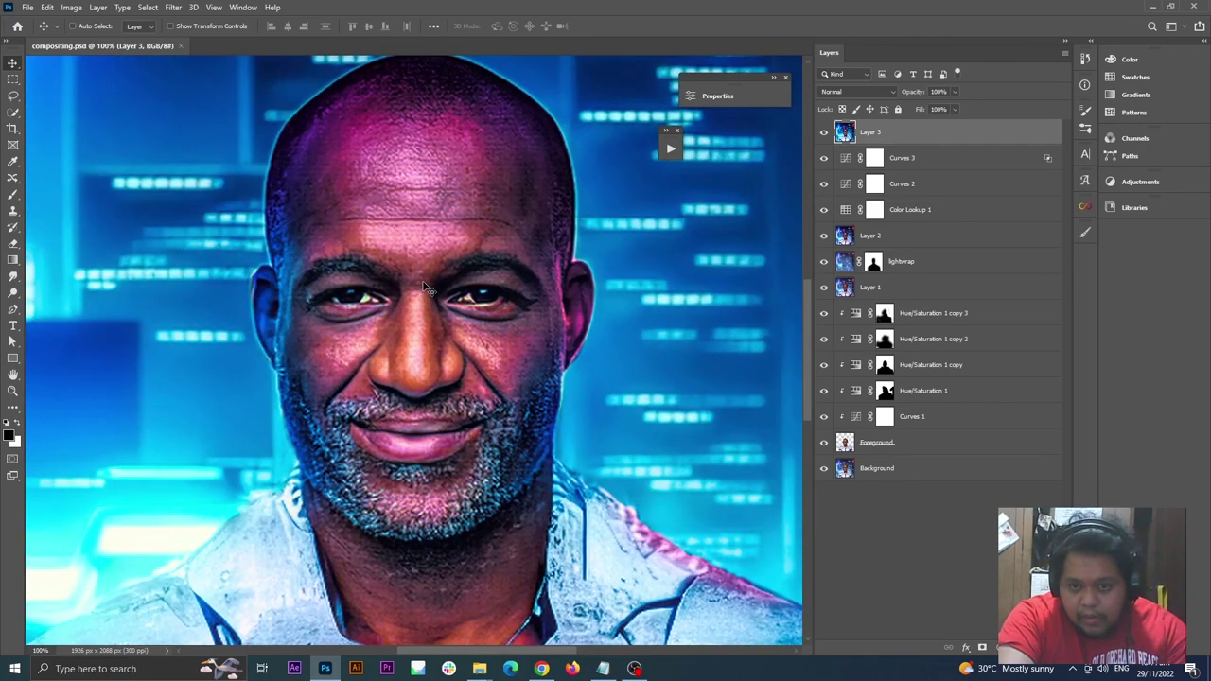
pyautogui.hotkey('ctrl', '-')
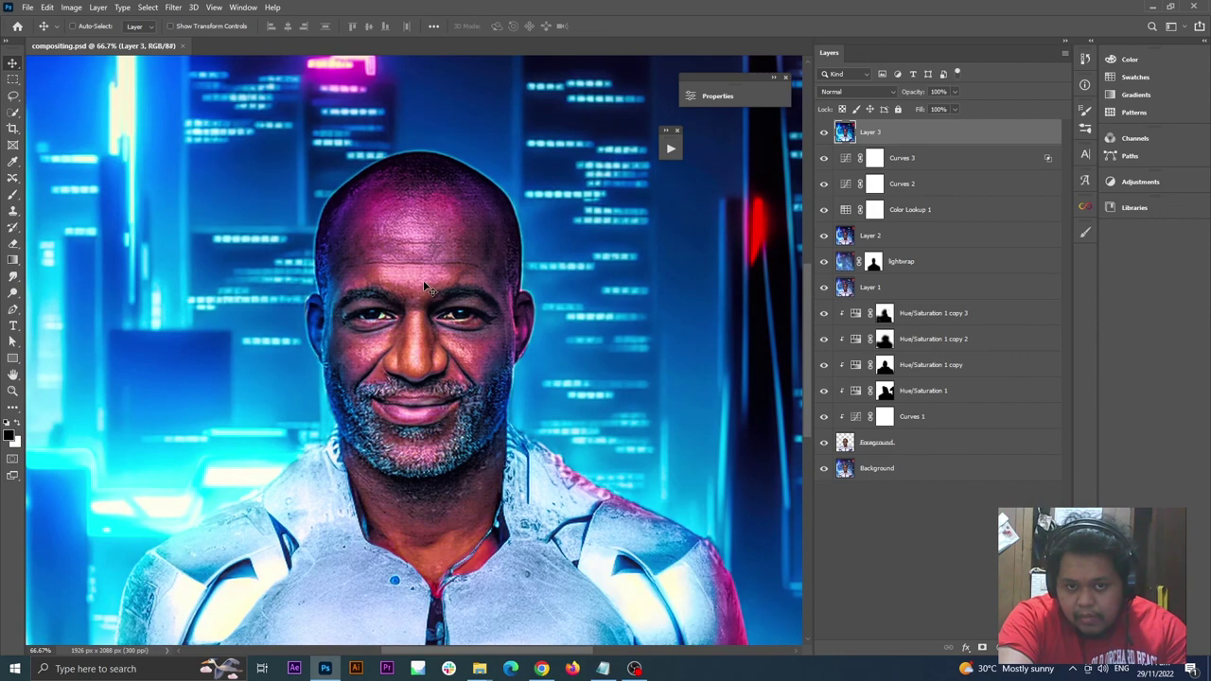
pyautogui.hotkey('ctrl', '-')
pyautogui.hotkey('ctrl', '-')
pyautogui.hotkey('ctrl', '+')
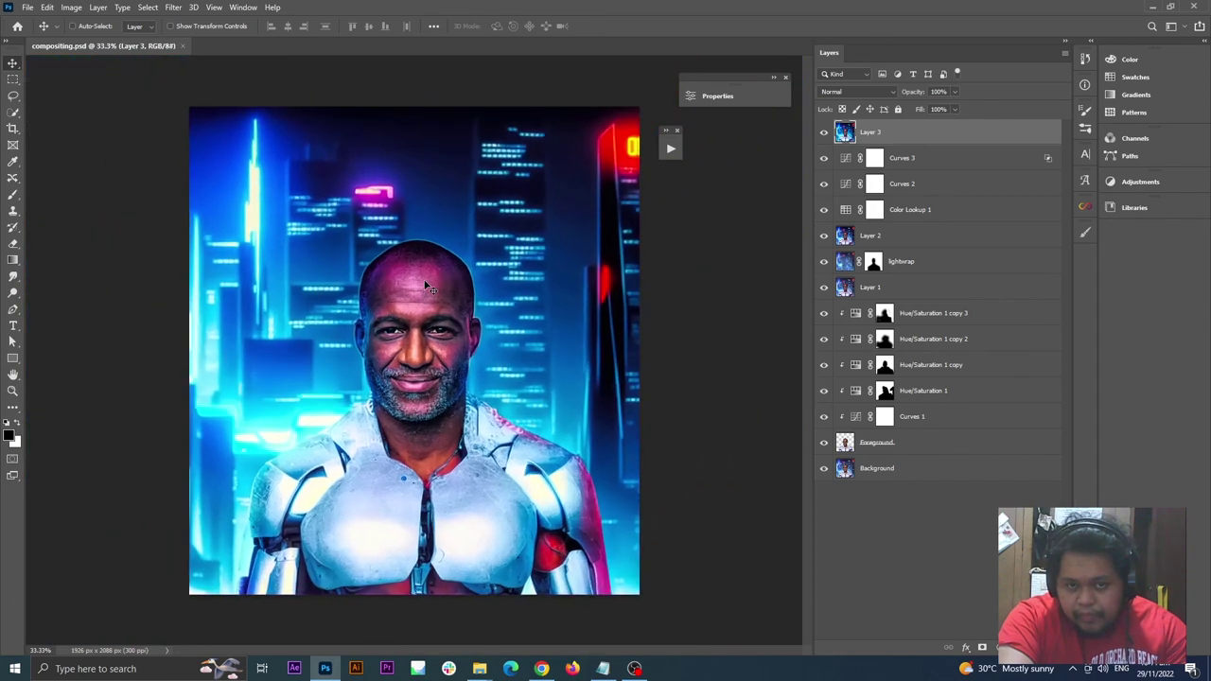
pyautogui.hotkey('ctrl', '-')
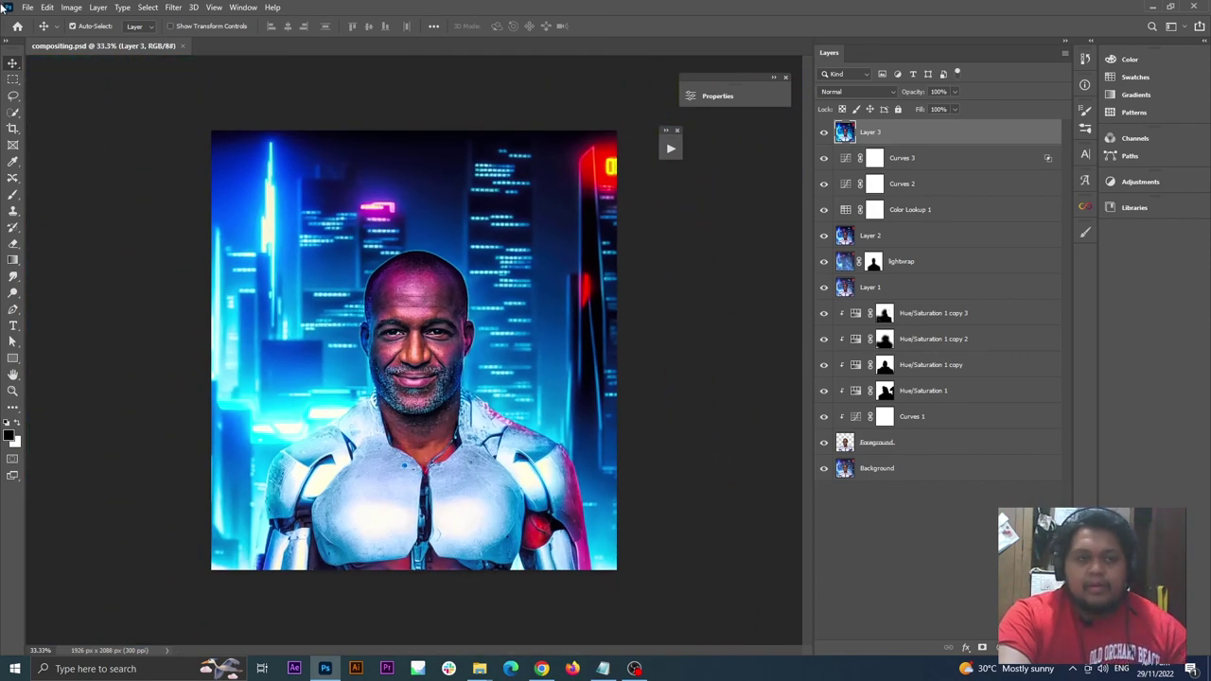